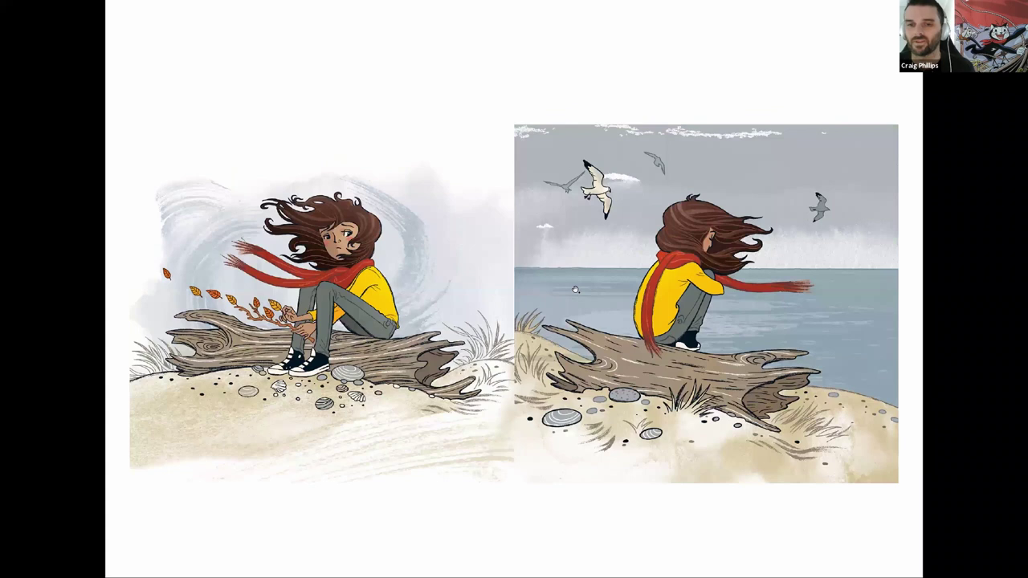
- Page forward through the full-screen picture-book illustrations to the girl in overalls standing with her arms spread
click(575, 290)
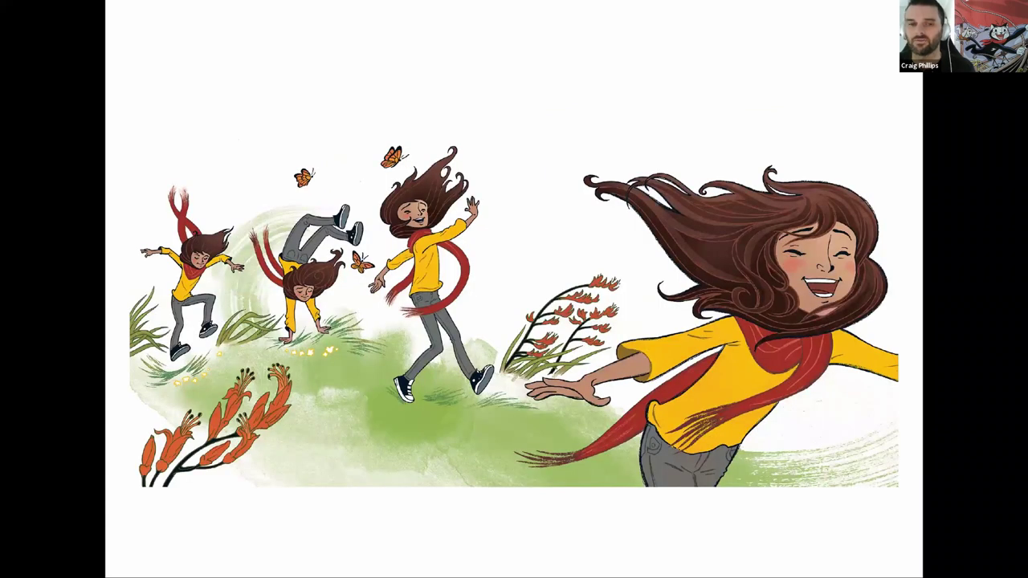
key(Right)
key(Right)
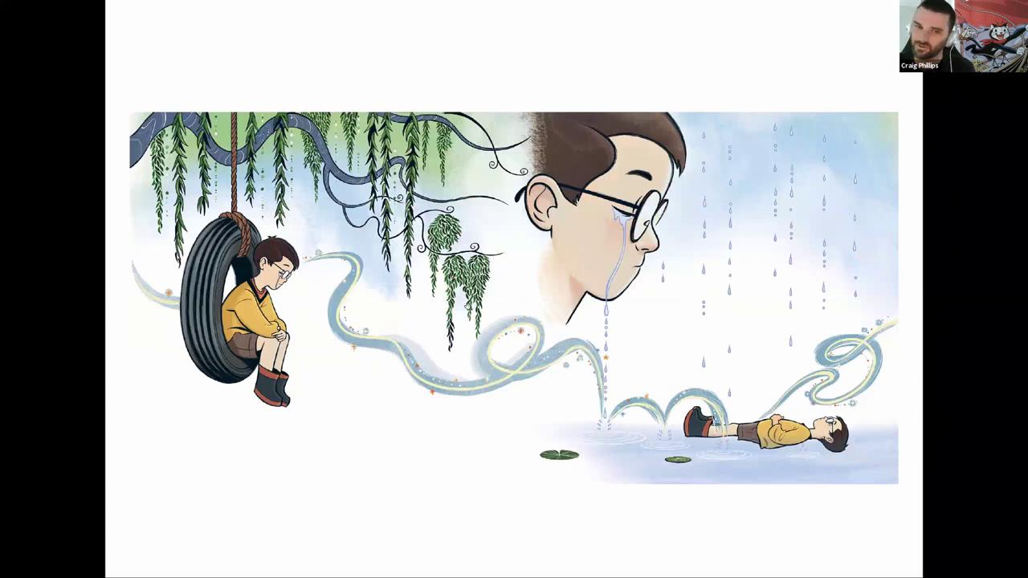
key(Right)
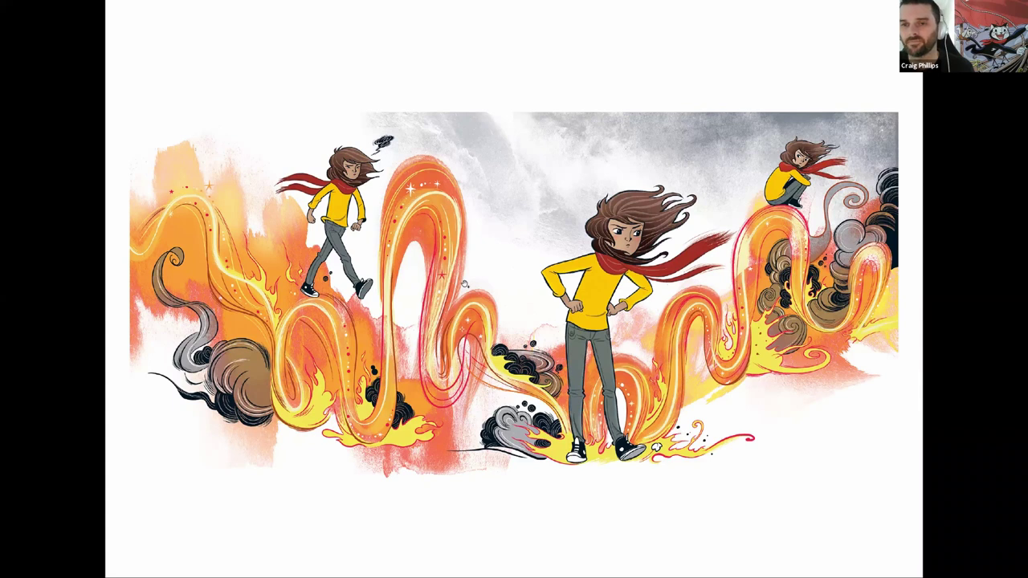
key(Right)
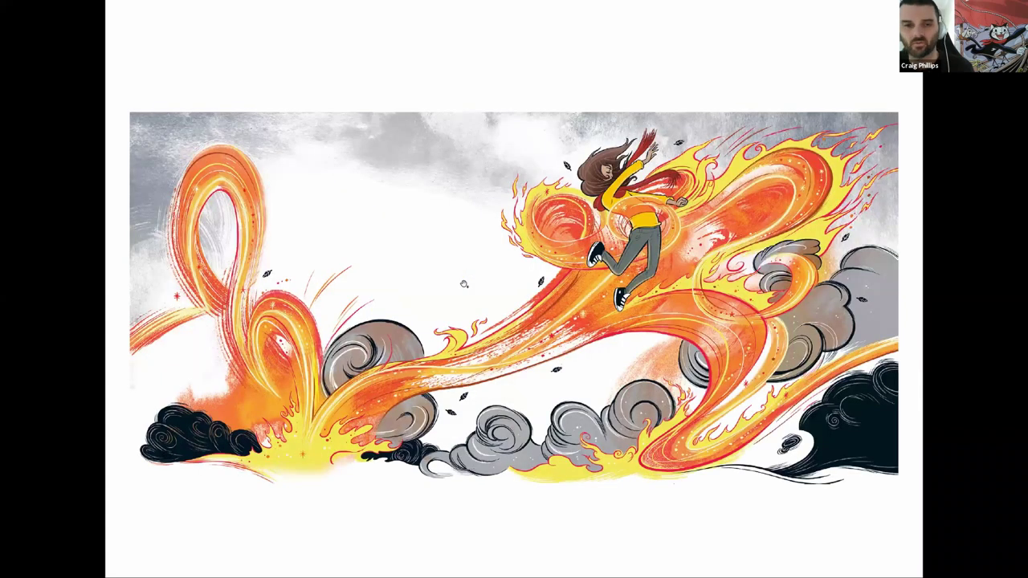
key(Right)
key(Right)
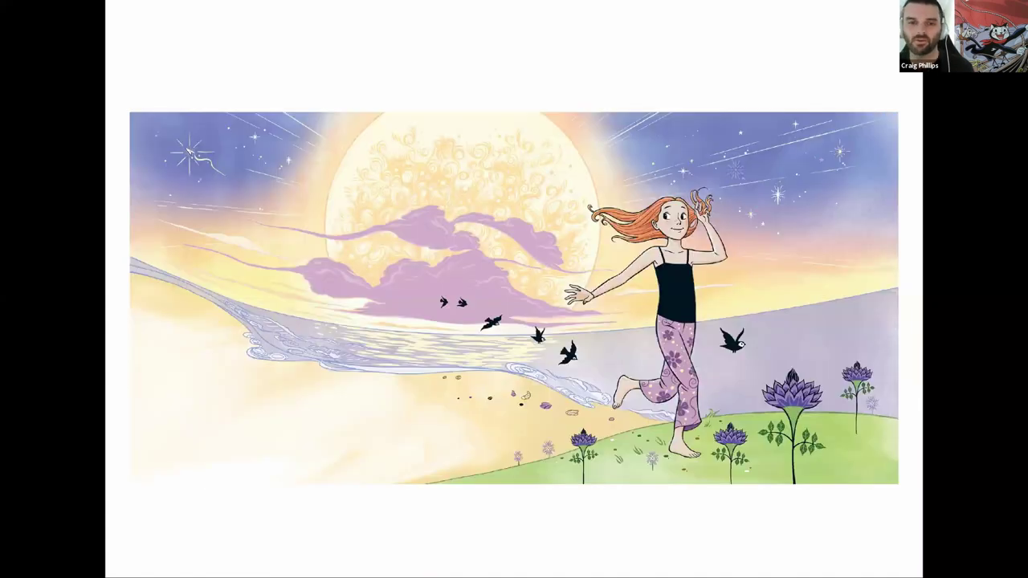
key(Right)
key(Right)
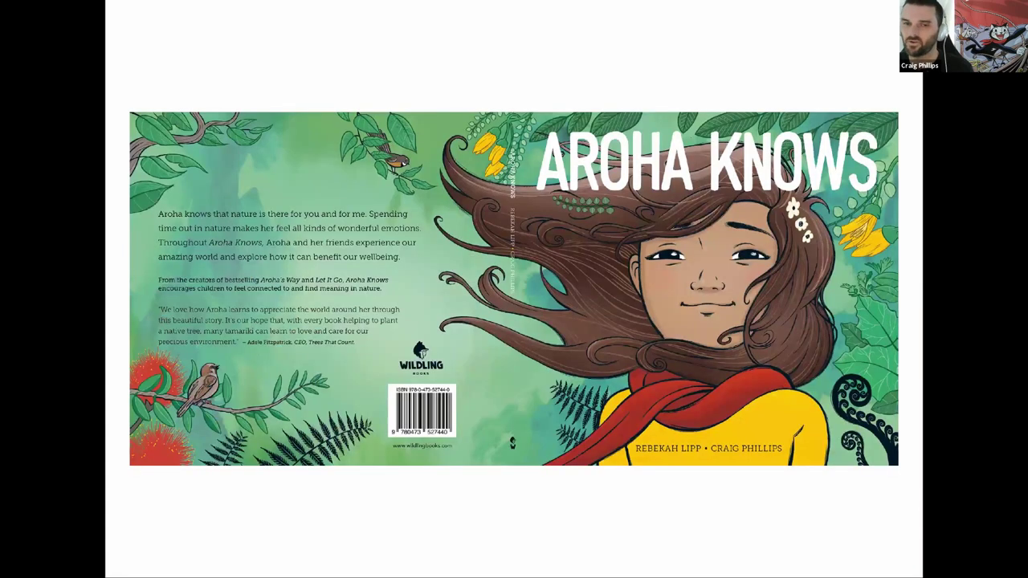
key(Right)
key(Right)
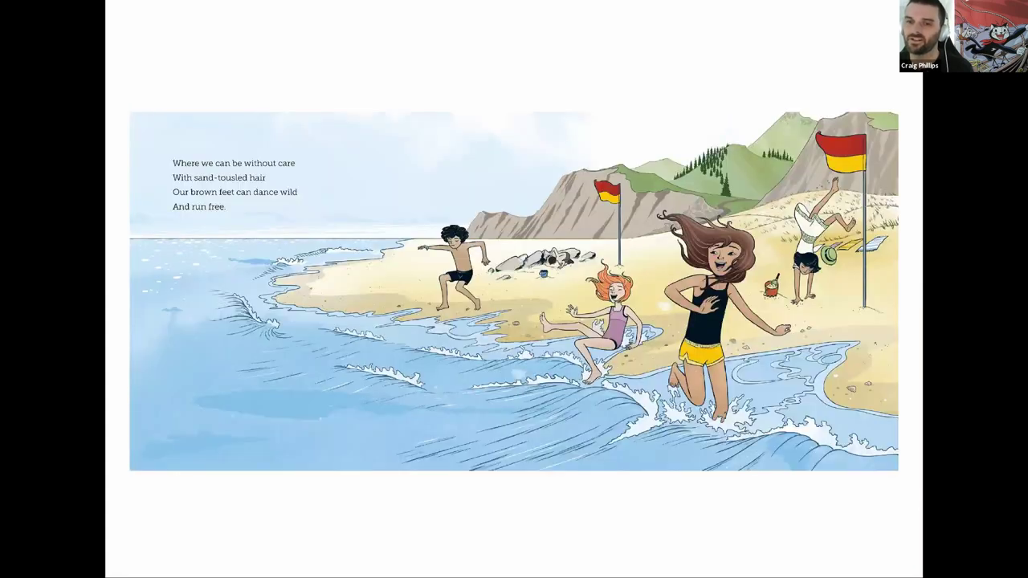
key(Right)
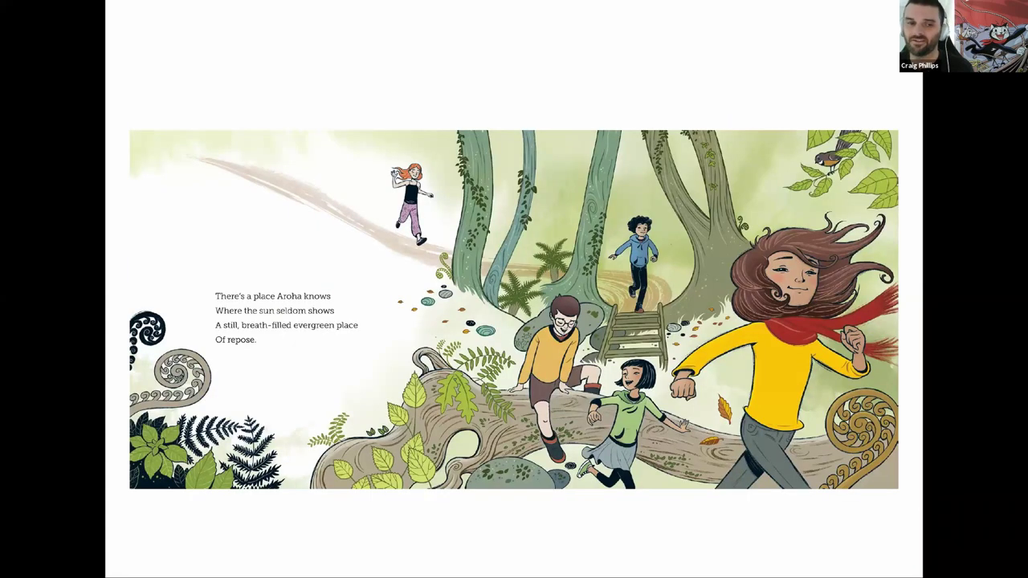
key(Right)
key(Right)
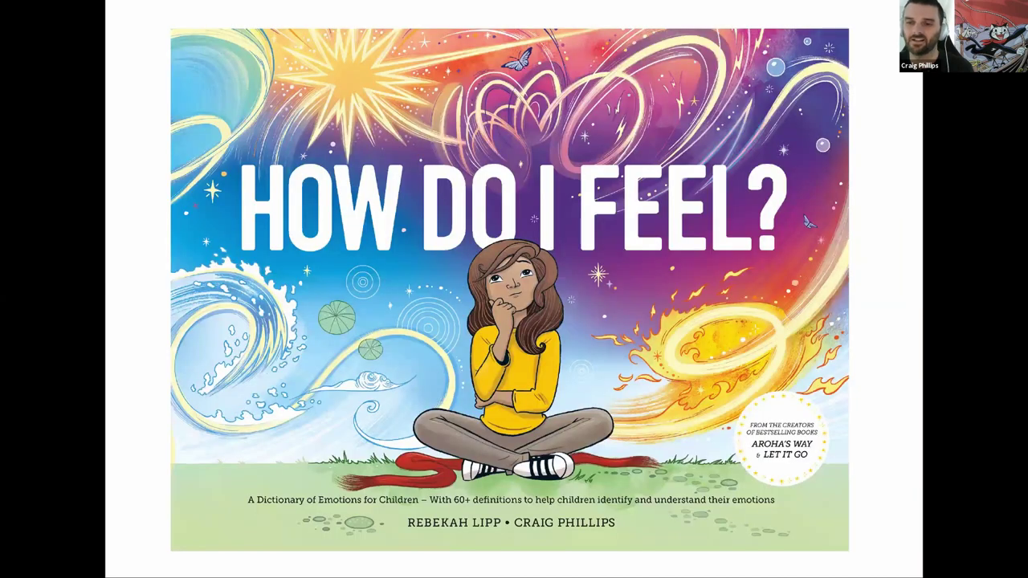
key(Right)
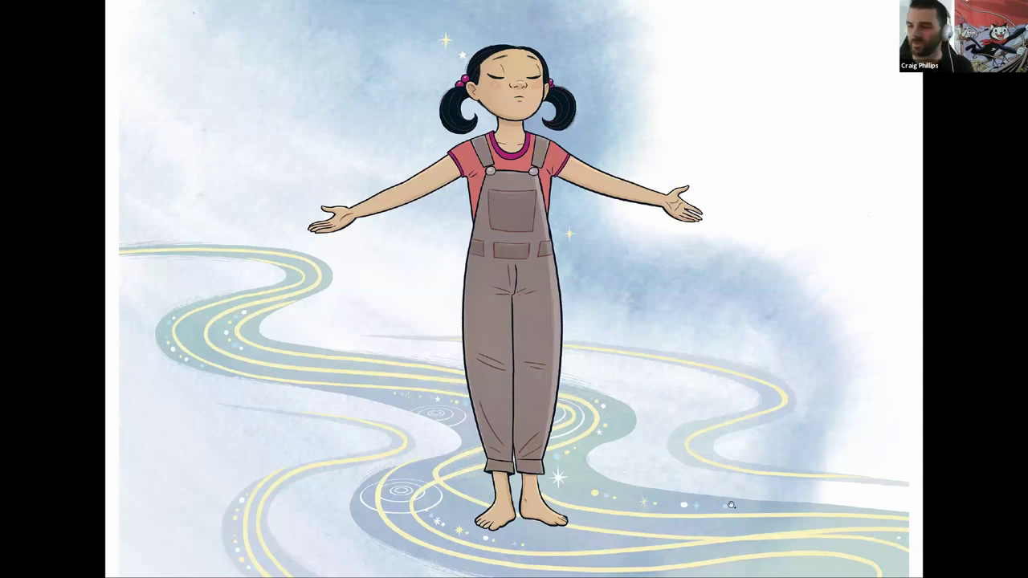
- Exit the full-screen PDF presentation and switch to Photoshop
key(Escape)
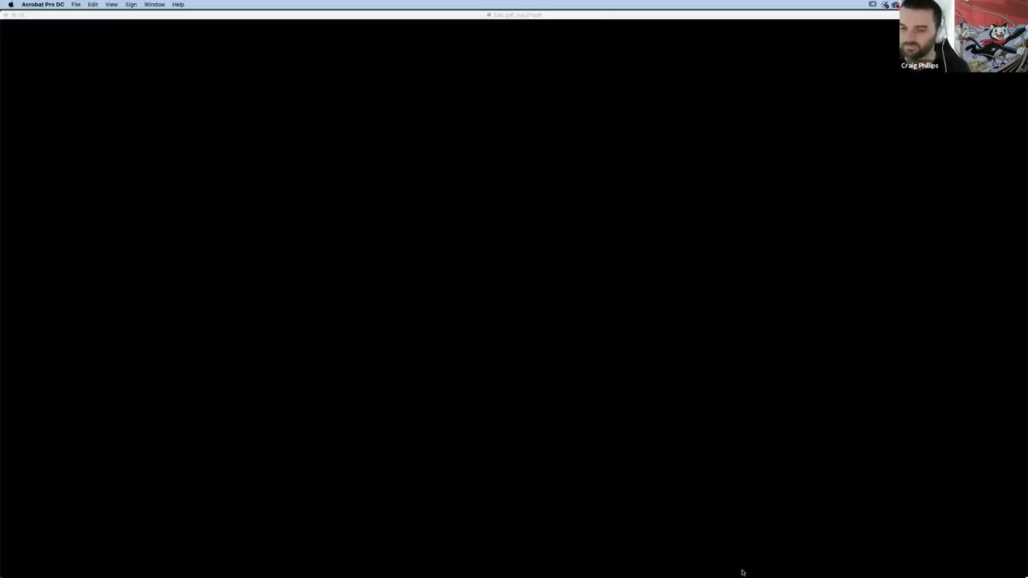
click(754, 563)
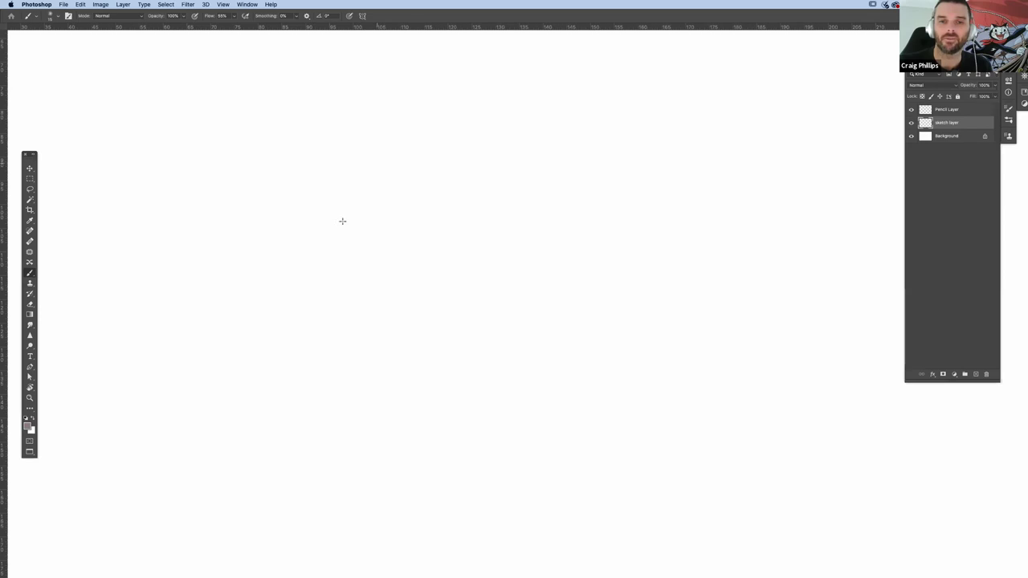
- Sketch a tilted cylinder with an elliptical lower end and a larger sphere to its right
mouse_move(376, 167)
mouse_down()
mouse_move(337, 236)
mouse_move(429, 169)
mouse_move(393, 257)
mouse_move(336, 244)
mouse_move(372, 165)
mouse_up()
drag(385, 273, 437, 170)
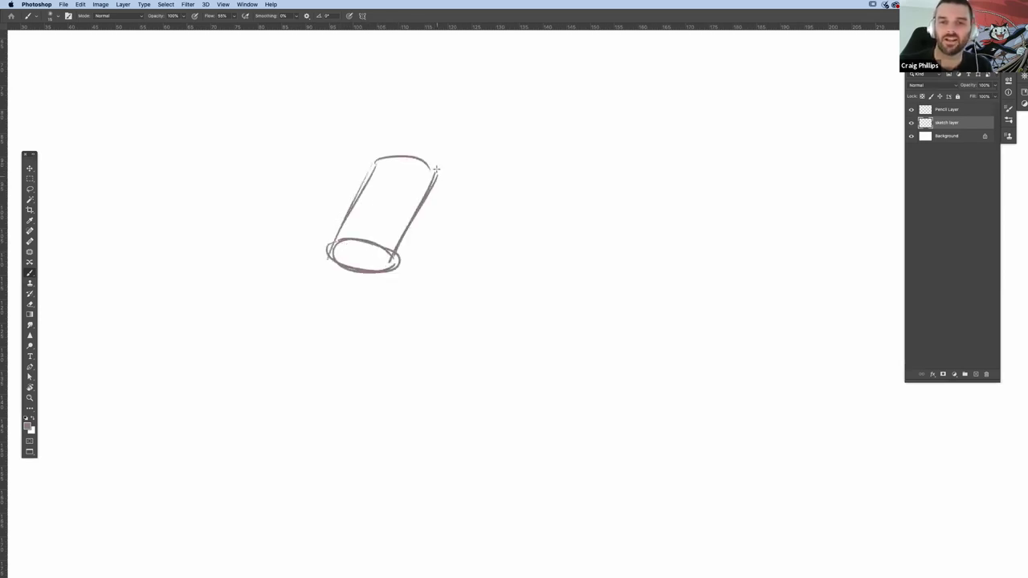
drag(376, 160, 436, 171)
mouse_move(503, 230)
mouse_down()
mouse_move(620, 265)
mouse_move(488, 300)
mouse_up()
drag(535, 204, 602, 326)
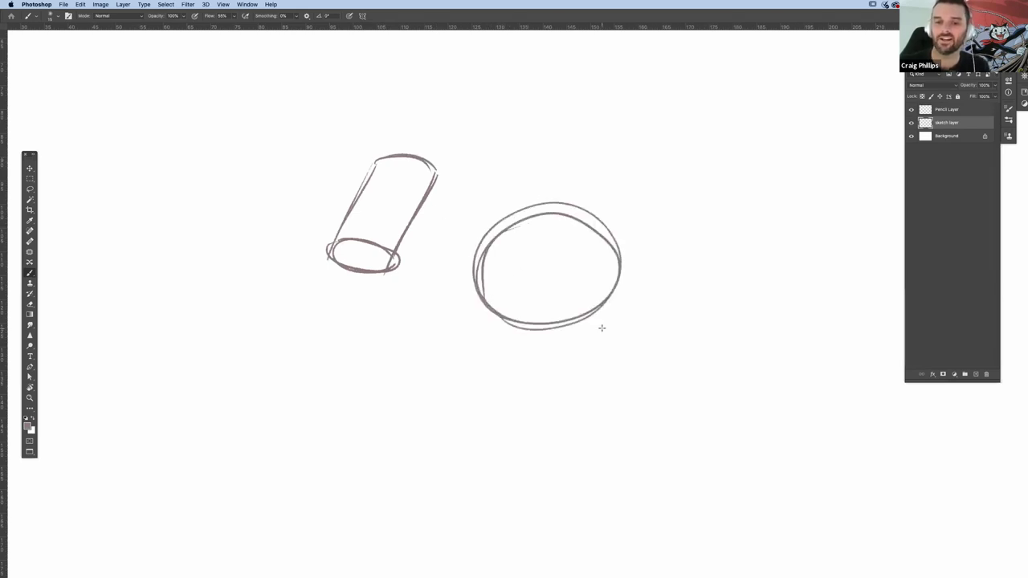
- Sketch a tilted rectangular box below the cylinder, showing its front, side and lower faces
mouse_move(309, 440)
mouse_down()
mouse_move(360, 338)
mouse_move(425, 352)
mouse_move(386, 464)
mouse_up()
mouse_move(432, 355)
mouse_down()
mouse_move(439, 385)
mouse_move(399, 472)
mouse_up()
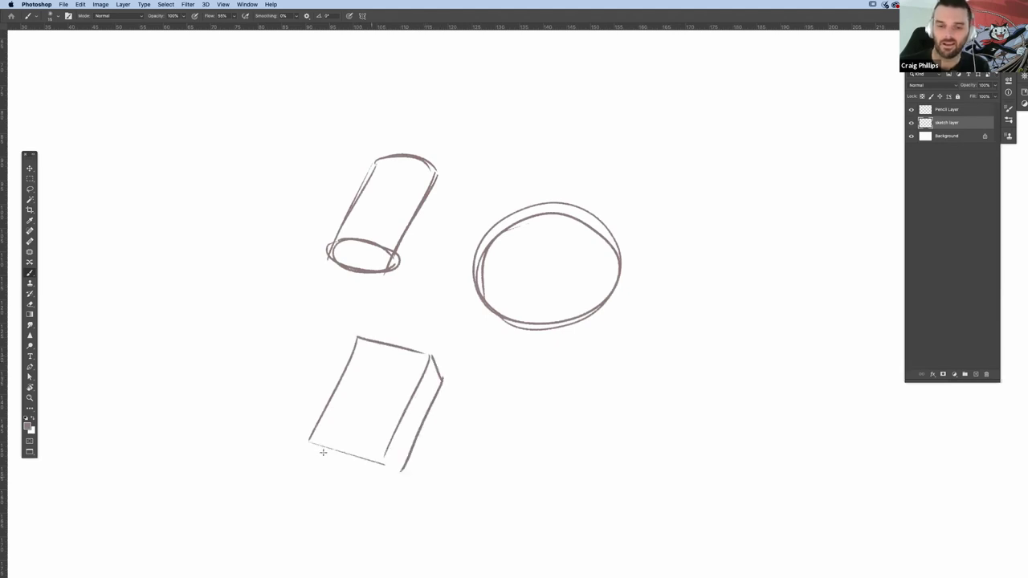
drag(313, 444, 399, 485)
drag(400, 412, 387, 476)
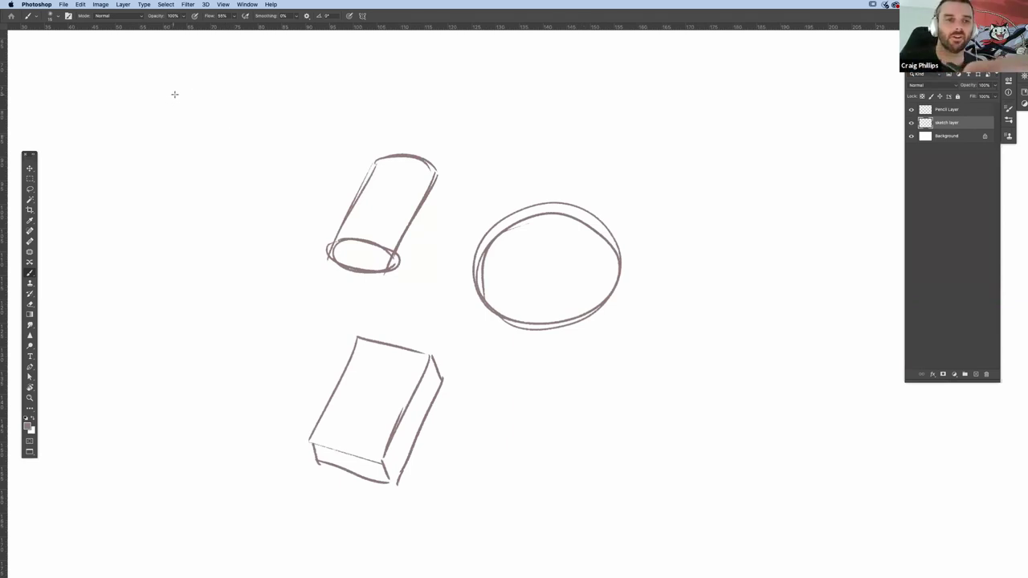
- Draw a small sun with rays up and left of the shapes, and an arrow showing the light's direction towards them
mouse_move(176, 91)
mouse_down()
mouse_move(196, 88)
mouse_move(199, 119)
mouse_move(170, 136)
mouse_up()
drag(154, 93, 151, 114)
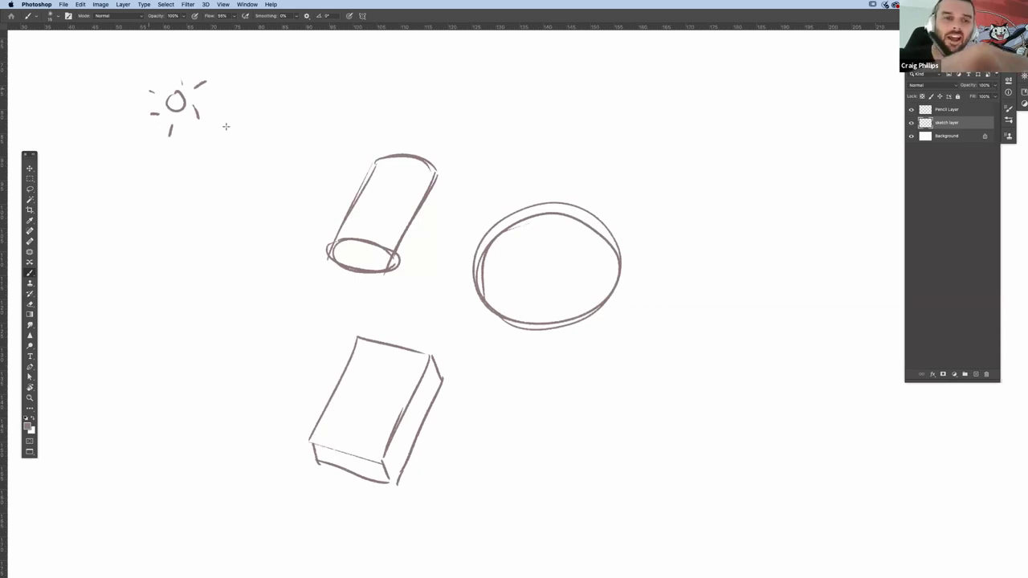
drag(226, 129, 281, 174)
- Hatch shadows on the sides of the cylinder, sphere and box that face away from the sun
mouse_move(416, 178)
mouse_down()
mouse_move(434, 169)
mouse_move(385, 247)
mouse_move(413, 185)
mouse_up()
mouse_move(604, 227)
mouse_down()
mouse_move(564, 294)
mouse_move(574, 298)
mouse_move(524, 320)
mouse_up()
drag(589, 223, 601, 219)
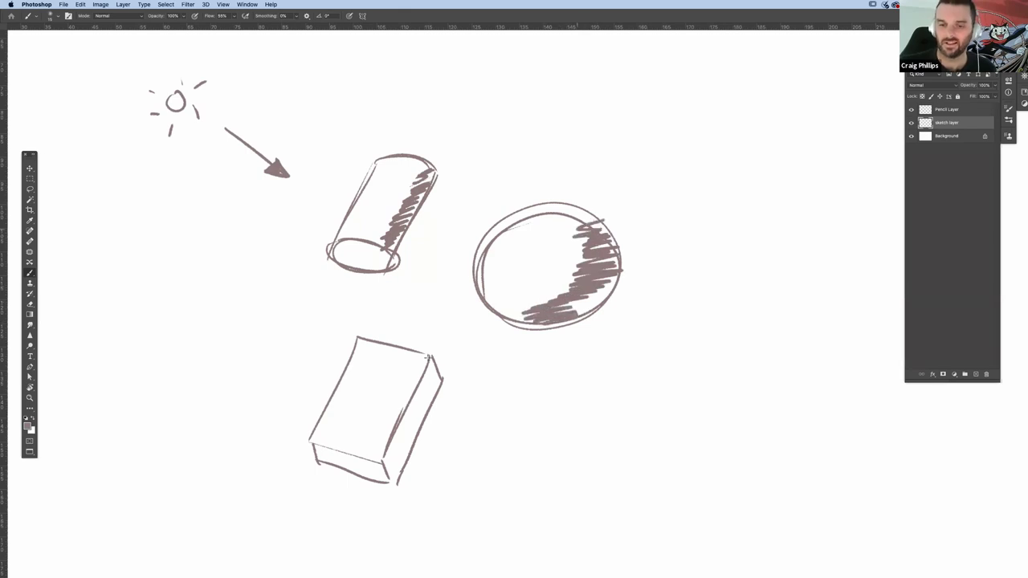
mouse_move(432, 360)
mouse_down()
mouse_move(429, 400)
mouse_move(386, 435)
mouse_move(394, 448)
mouse_move(381, 466)
mouse_move(317, 450)
mouse_up()
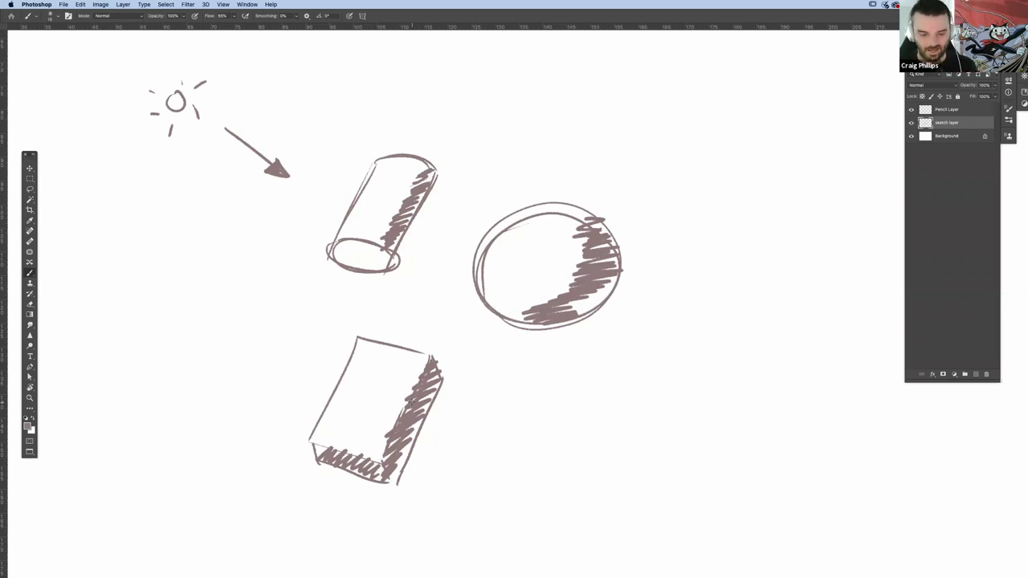
- Delete the entire light-and-shadow study from the sketch layer
key(super+a)
key(Delete)
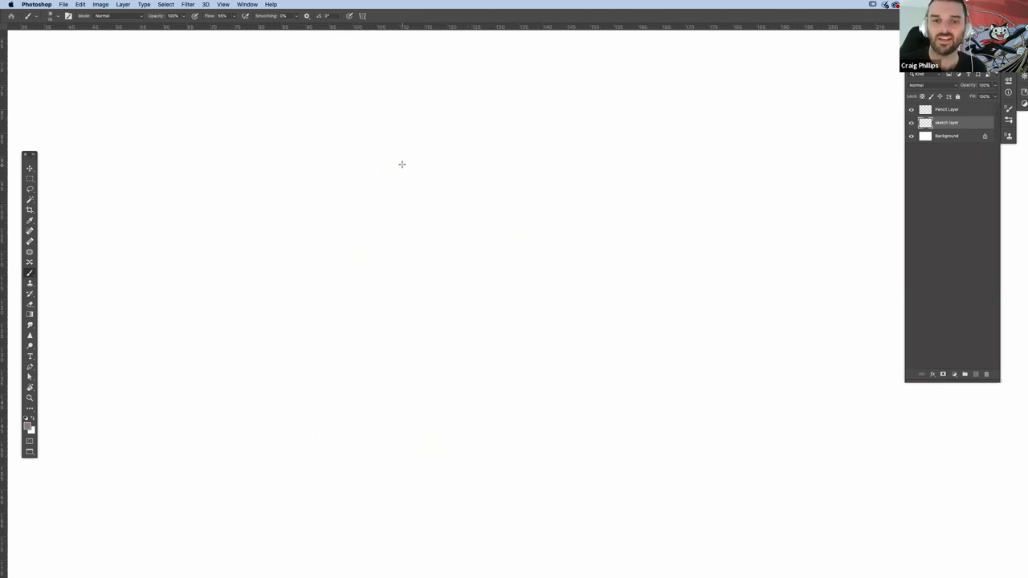
- Sketch an upright rectangle in the middle of the canvas, reinforcing its upper and right edges
drag(399, 360, 404, 160)
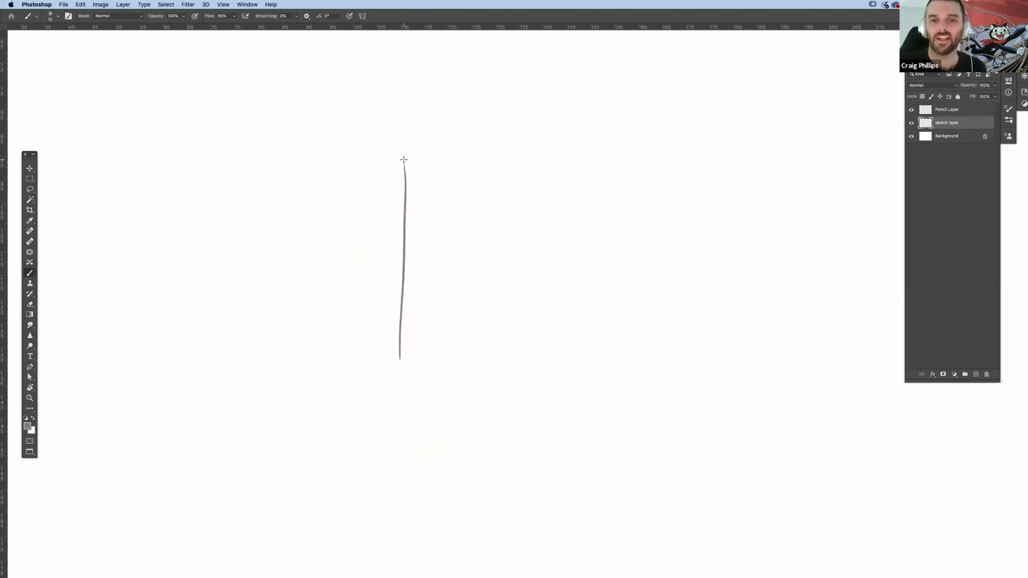
shift+click(539, 165)
shift+click(541, 370)
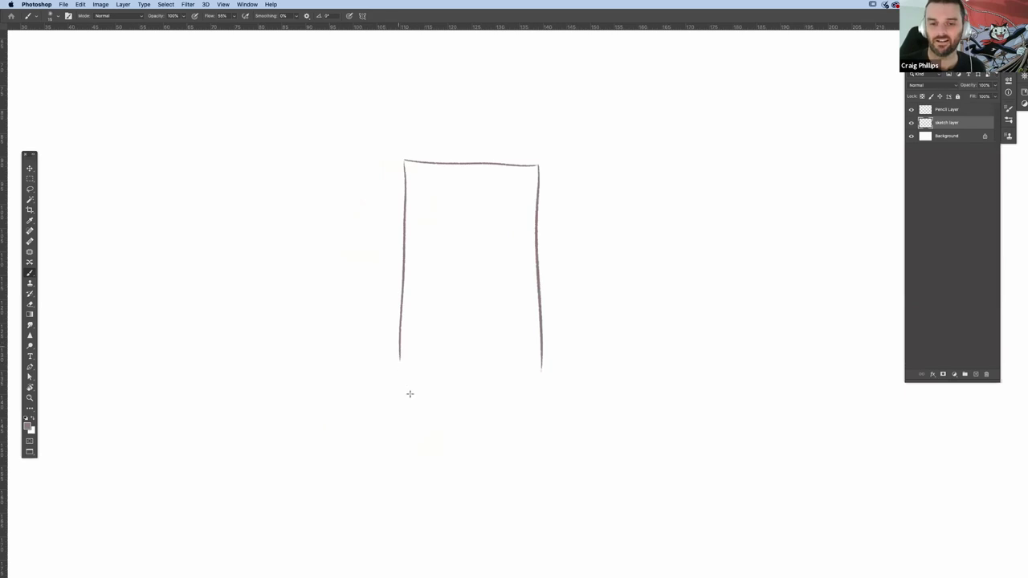
mouse_move(400, 347)
mouse_down()
mouse_move(403, 378)
mouse_move(545, 383)
mouse_up()
drag(538, 165, 534, 369)
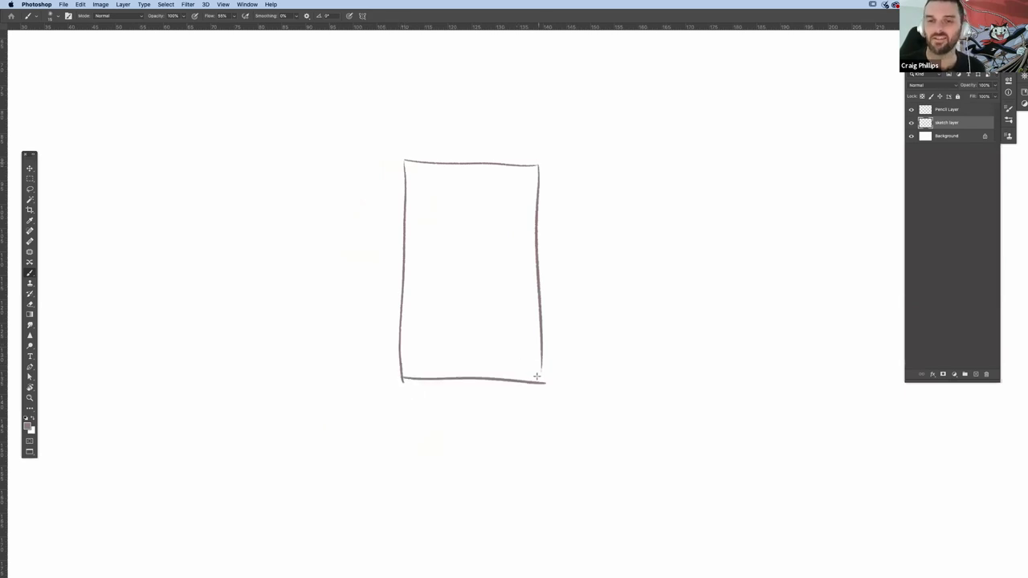
drag(544, 317, 537, 376)
drag(414, 163, 537, 165)
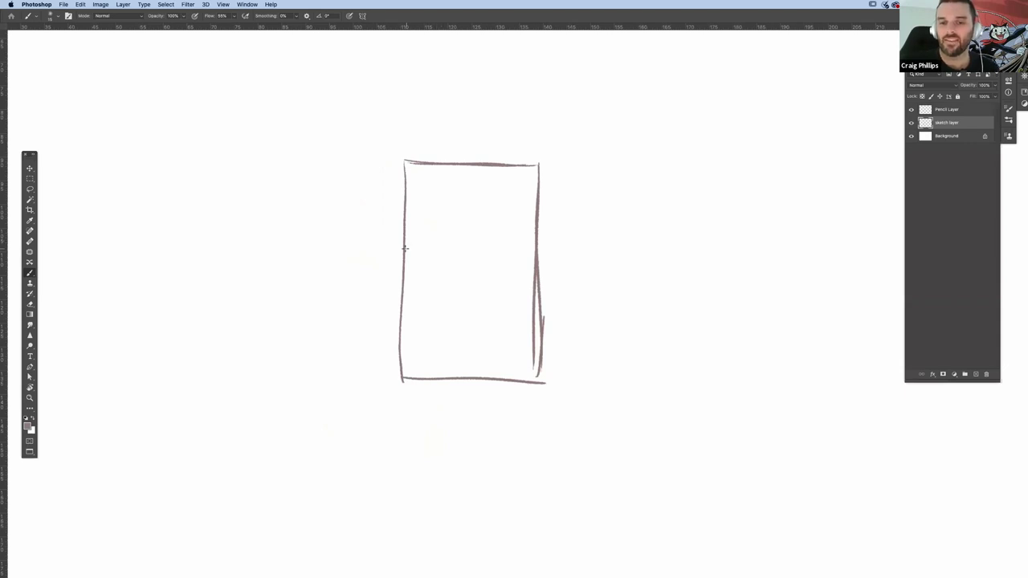
- Draw a bold straight horizontal line across the rectangle, slightly above its middle
drag(407, 248, 527, 247)
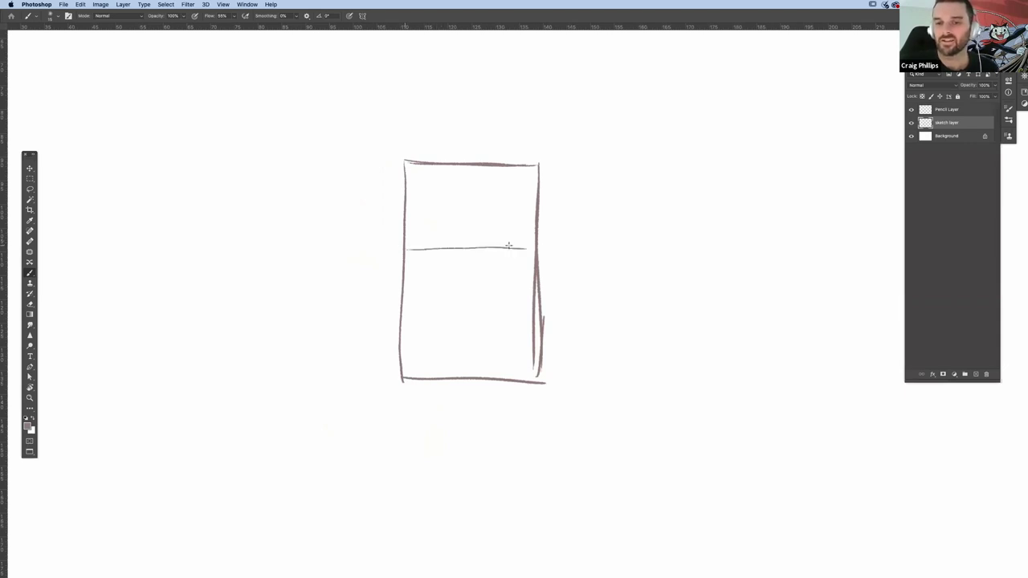
drag(406, 245, 531, 247)
drag(408, 248, 521, 247)
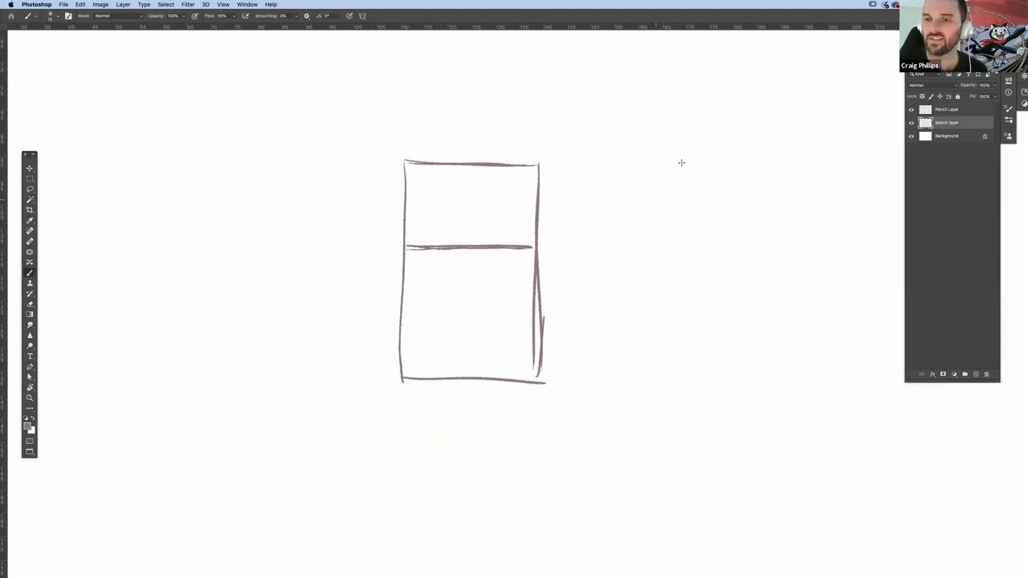
- Sketch a large tilted cylinder right of the rectangle, seen from below, with its elliptical lower end hatched
mouse_move(614, 307)
mouse_down()
mouse_move(685, 155)
mouse_move(790, 195)
mouse_move(717, 336)
mouse_up()
mouse_move(615, 306)
mouse_down()
mouse_move(687, 328)
mouse_move(708, 352)
mouse_move(661, 340)
mouse_move(682, 345)
mouse_move(622, 309)
mouse_up()
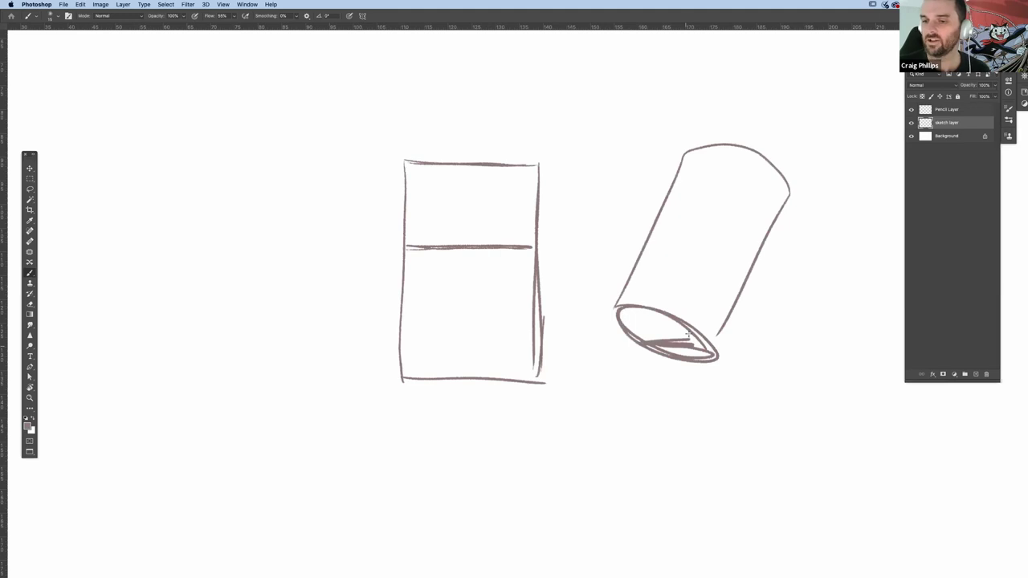
mouse_move(688, 334)
mouse_down()
mouse_move(715, 345)
mouse_move(720, 332)
mouse_up()
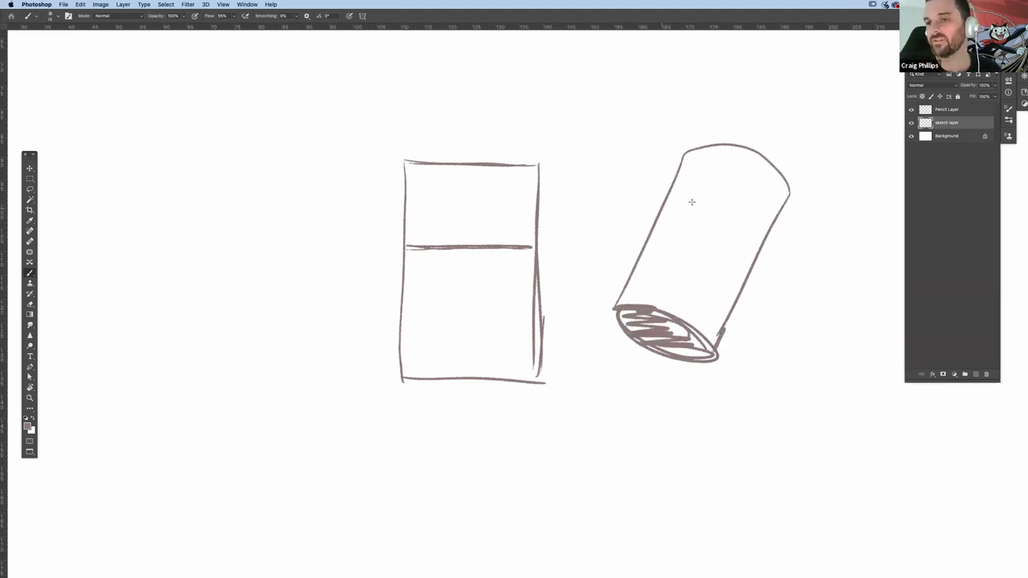
- Draw an upward-arching contour line around the upper body of the right-hand cylinder
mouse_move(667, 204)
mouse_down()
mouse_move(737, 215)
mouse_move(758, 244)
mouse_up()
drag(727, 212, 759, 255)
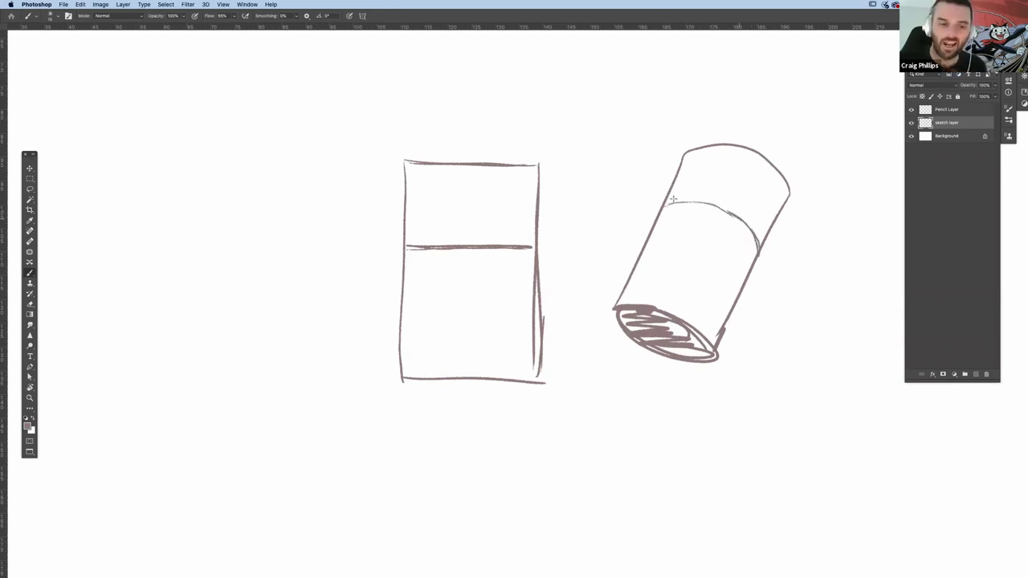
drag(673, 200, 729, 213)
- Sketch a second tilted cylinder left of the rectangle, seen from above, with a doubled ellipse as its open upper end
drag(235, 450, 155, 328)
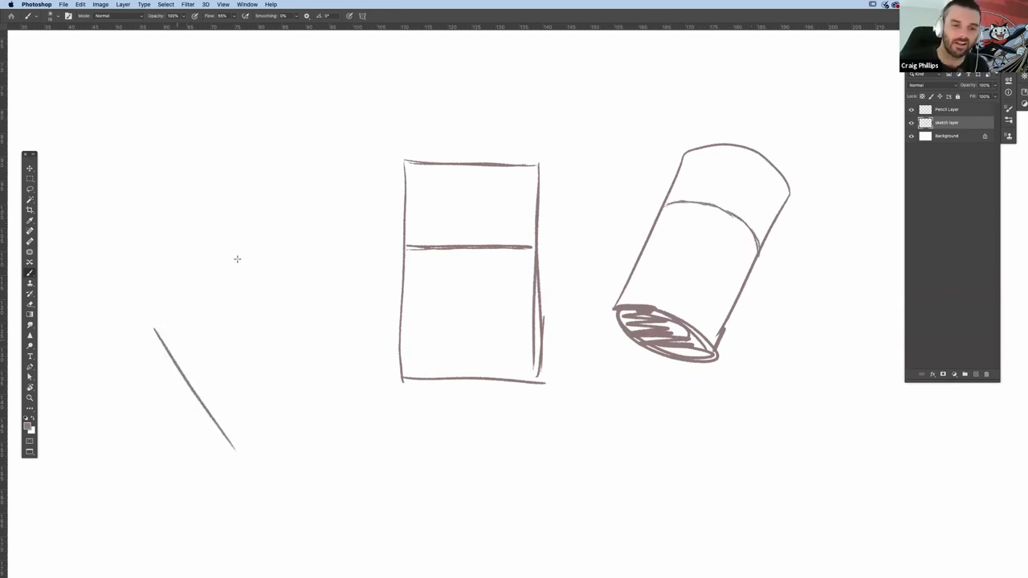
drag(241, 268, 154, 325)
drag(240, 271, 155, 324)
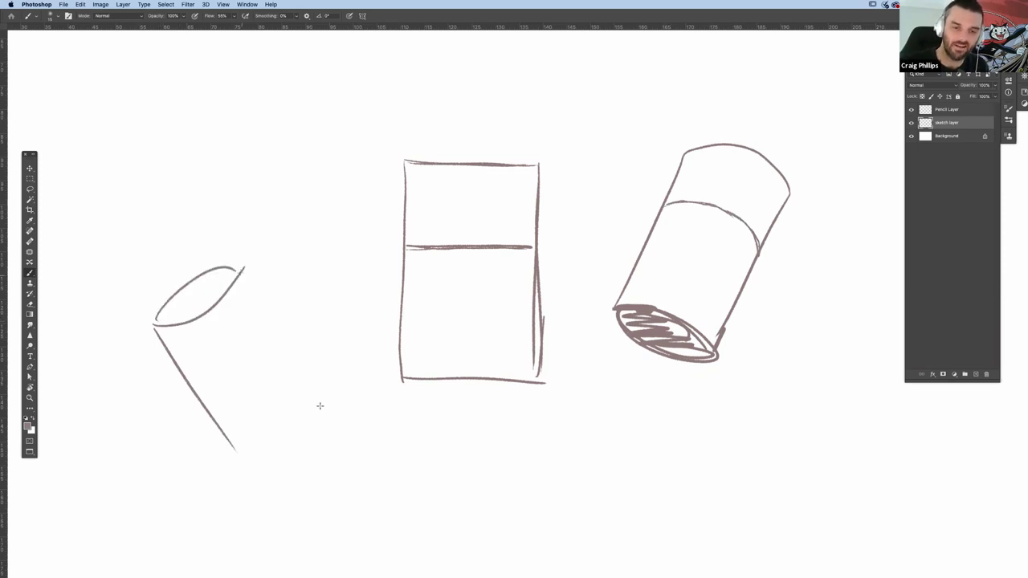
drag(244, 271, 326, 406)
drag(234, 450, 326, 404)
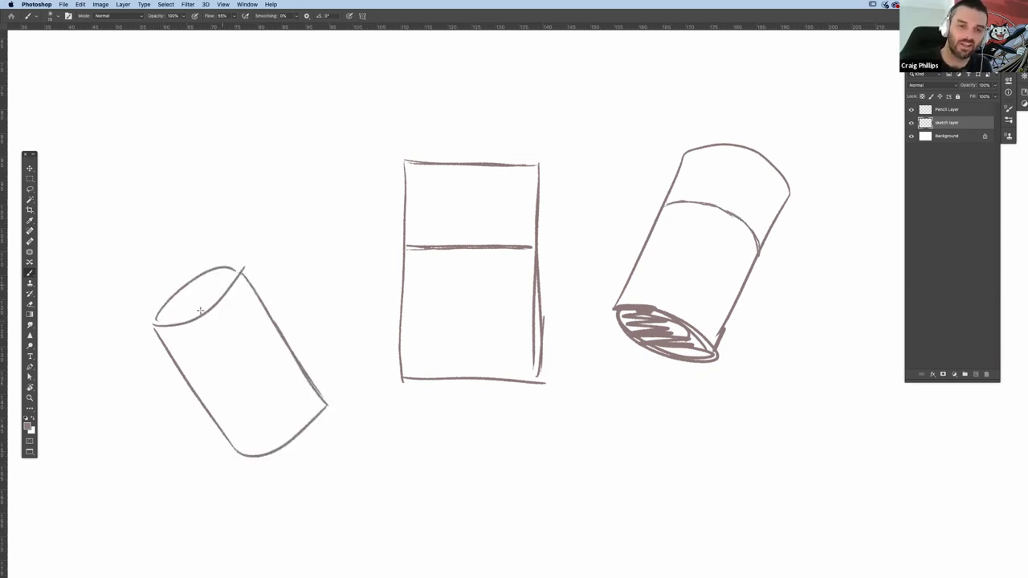
mouse_move(238, 279)
mouse_down()
mouse_move(165, 327)
mouse_move(241, 266)
mouse_up()
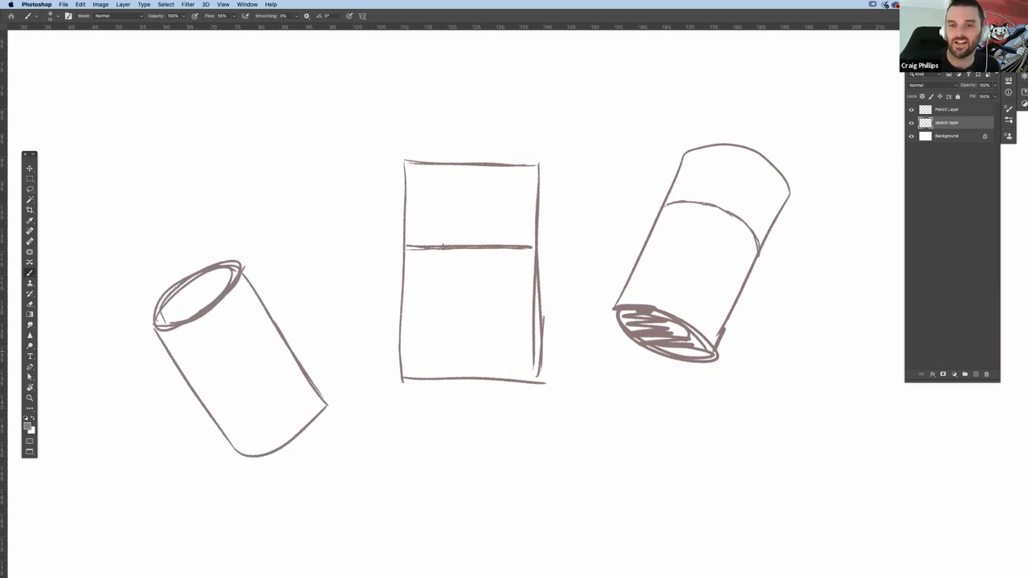
- Draw an arrow pointing at the rectangle's horizontal line, and a downward-curving contour line around the left cylinder's middle
mouse_move(348, 265)
mouse_down()
mouse_move(386, 250)
mouse_move(370, 260)
mouse_up()
mouse_move(190, 383)
mouse_down()
mouse_move(251, 366)
mouse_move(275, 331)
mouse_move(193, 383)
mouse_move(276, 324)
mouse_up()
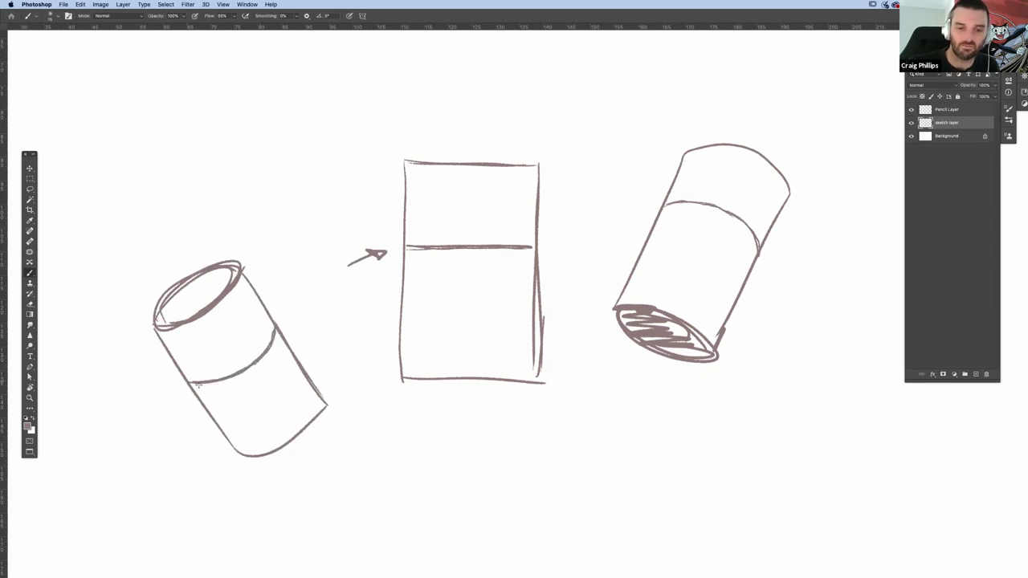
mouse_move(198, 385)
mouse_down()
mouse_move(272, 346)
mouse_move(276, 331)
mouse_up()
drag(239, 370, 277, 332)
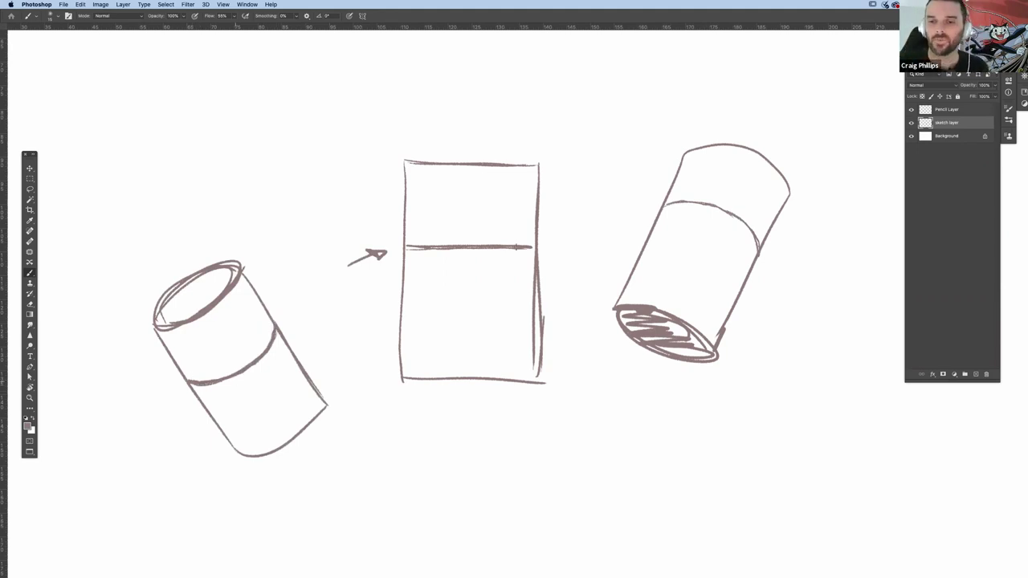
- Extend the rectangle's horizontal line to its right edge and clear all drawings from the sketch layer
drag(515, 247, 534, 244)
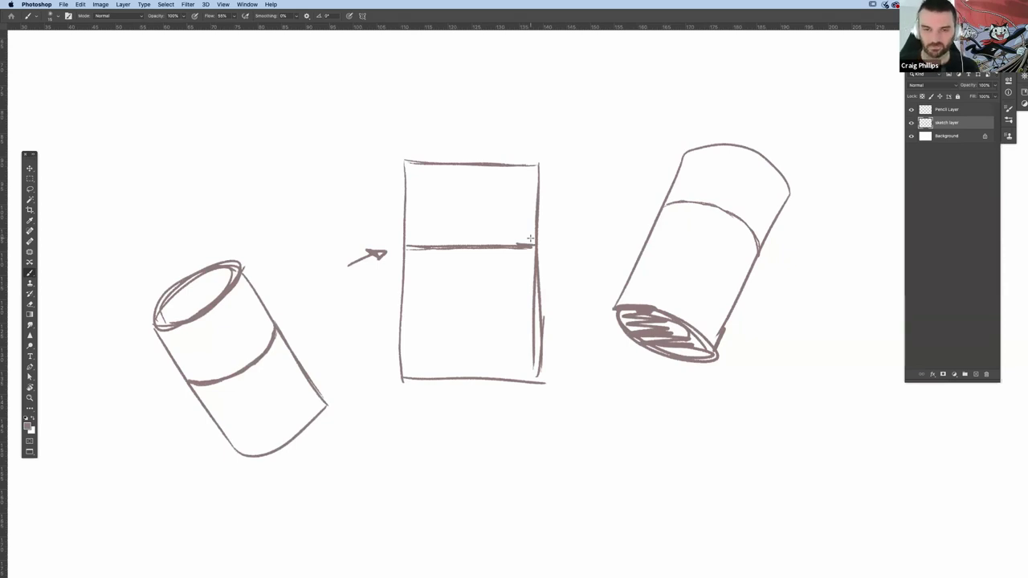
key(super+a)
key(BackSpace)
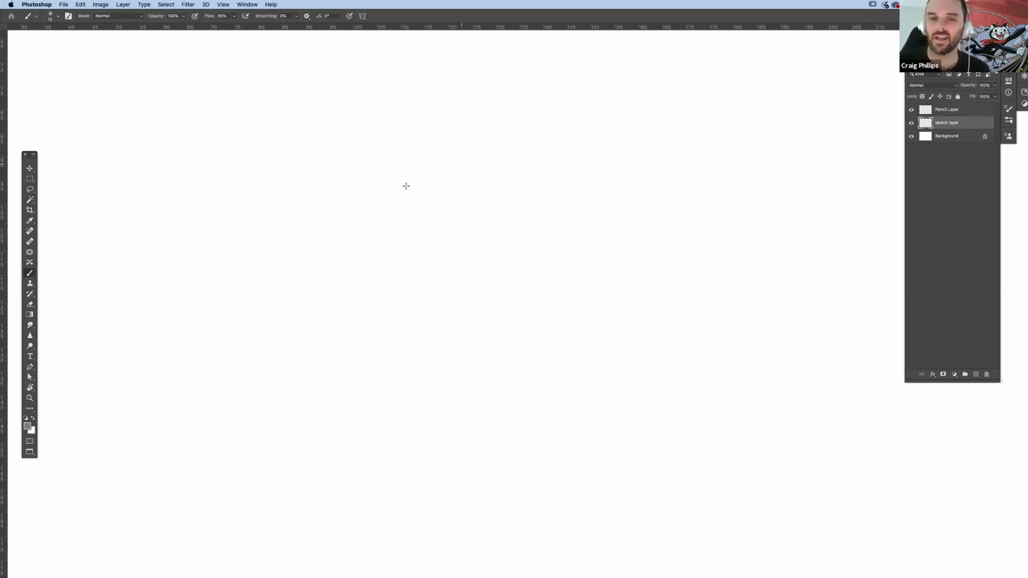
- Sketch a head from a wide doubled ellipse labelled 1 and a tapering jaw shape beneath it labelled 2
mouse_move(414, 182)
mouse_down()
mouse_move(444, 255)
mouse_move(417, 242)
mouse_move(557, 223)
mouse_move(446, 257)
mouse_up()
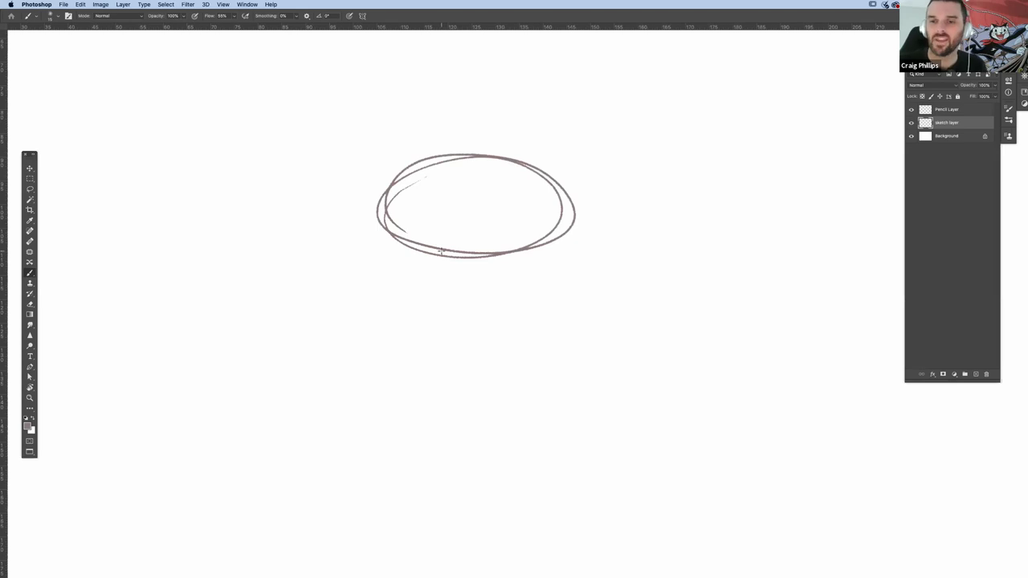
drag(463, 191, 463, 208)
drag(569, 229, 477, 349)
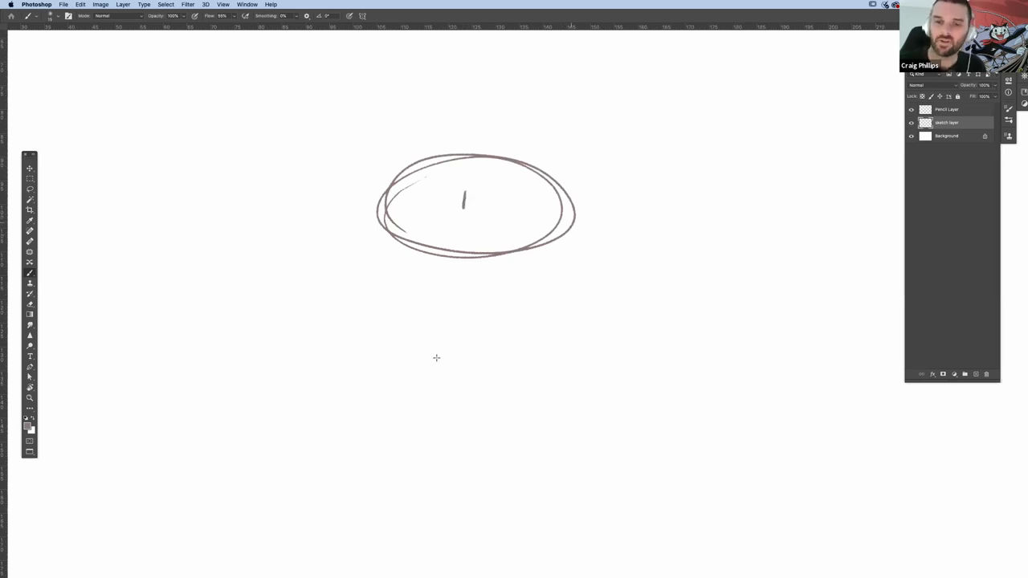
mouse_move(378, 218)
mouse_down()
mouse_move(404, 337)
mouse_move(417, 355)
mouse_up()
mouse_move(427, 351)
mouse_down()
mouse_move(541, 282)
mouse_move(563, 238)
mouse_up()
mouse_move(570, 225)
mouse_down()
mouse_move(429, 369)
mouse_move(419, 356)
mouse_up()
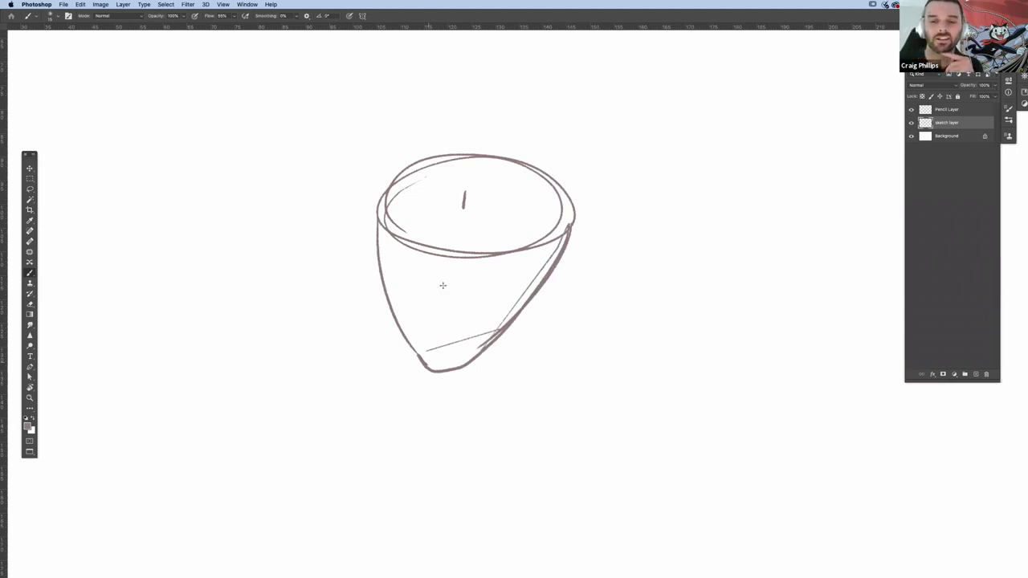
drag(436, 288, 463, 308)
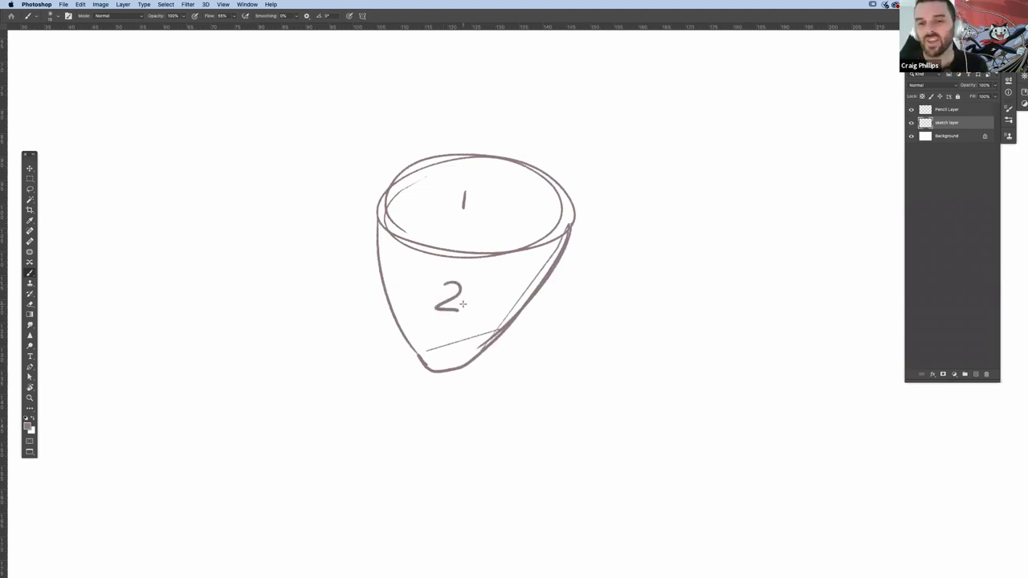
- Thicken the ellipse's lower curve into a bold eye line and add two solid oval eyes on it
mouse_move(378, 216)
mouse_down()
mouse_move(470, 250)
mouse_move(565, 232)
mouse_move(424, 247)
mouse_move(504, 256)
mouse_move(569, 228)
mouse_up()
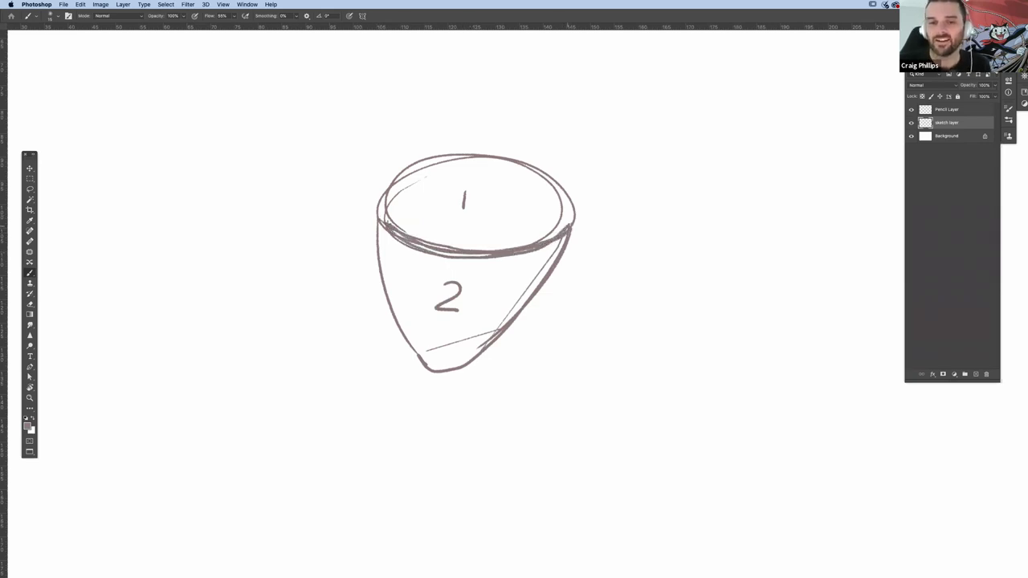
mouse_move(491, 255)
mouse_down()
mouse_move(395, 228)
mouse_move(424, 246)
mouse_move(568, 226)
mouse_move(384, 219)
mouse_up()
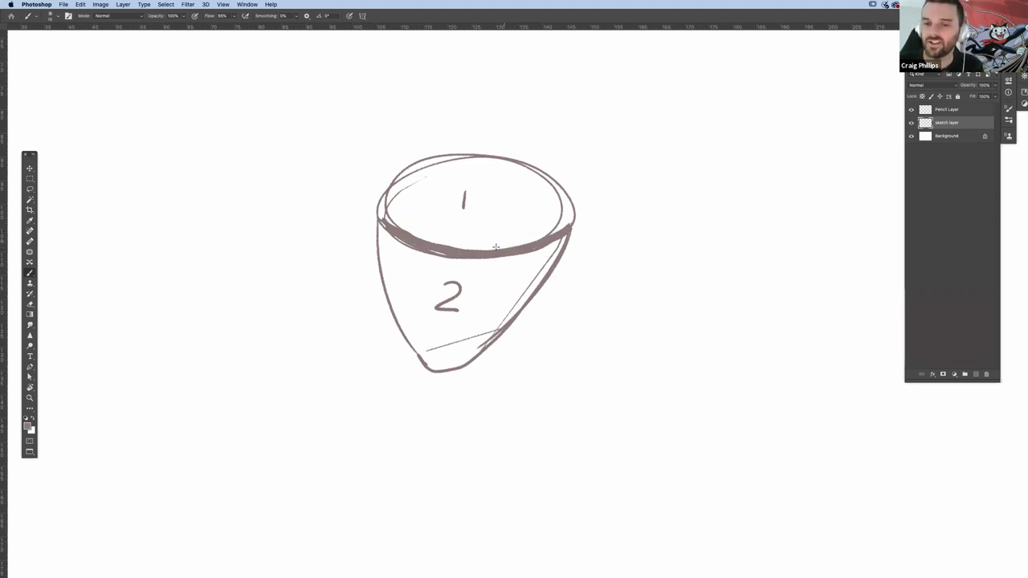
mouse_move(510, 238)
mouse_down()
mouse_move(500, 255)
mouse_move(507, 239)
mouse_move(498, 246)
mouse_up()
mouse_move(408, 233)
mouse_down()
mouse_move(412, 247)
mouse_move(409, 227)
mouse_up()
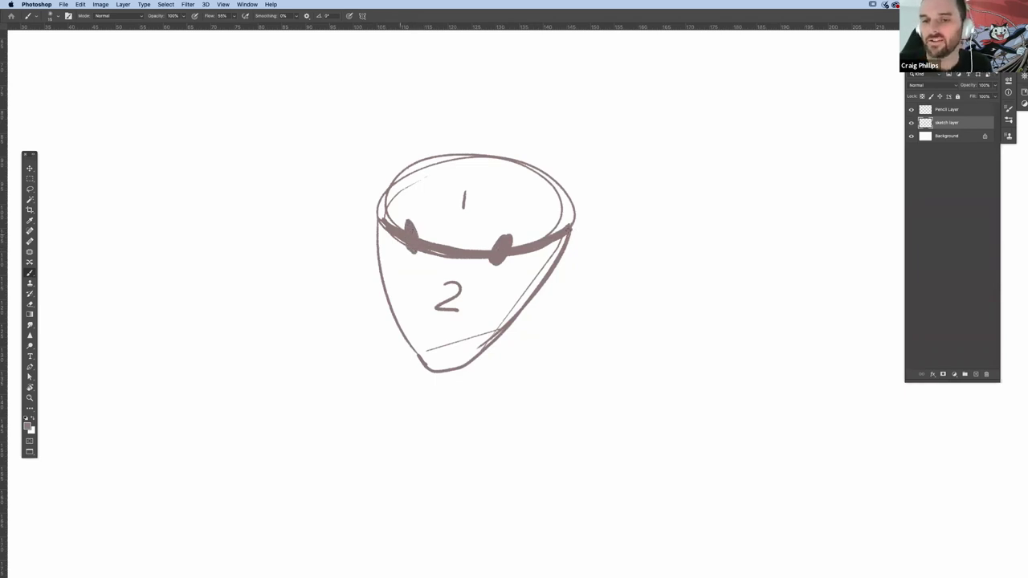
- Add a rounded ear on each side of the head, a curved forehead centre line and an angular nose
mouse_move(572, 228)
mouse_down()
mouse_move(591, 256)
mouse_move(546, 281)
mouse_up()
drag(376, 214, 373, 260)
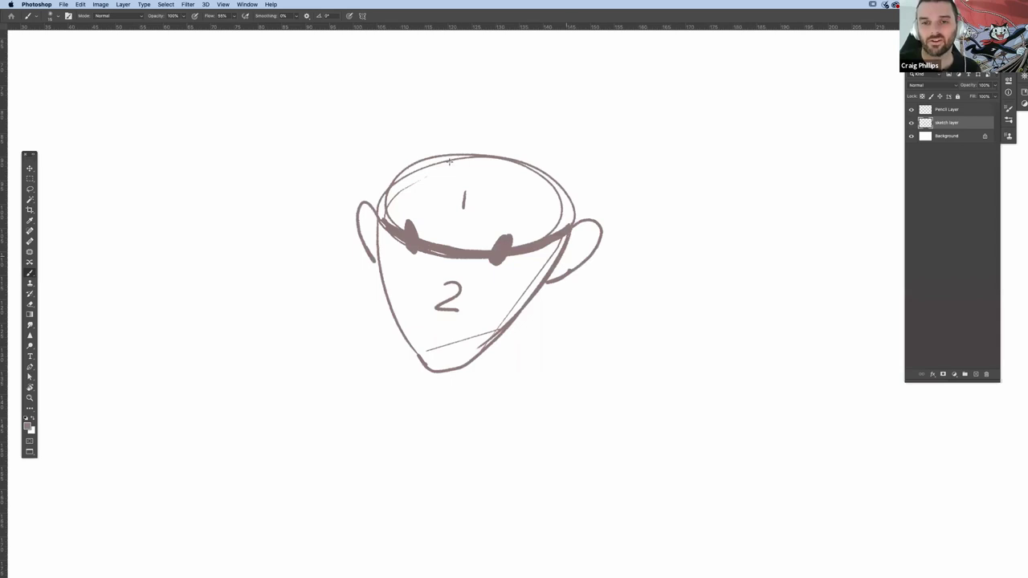
mouse_move(459, 157)
mouse_down()
mouse_move(440, 186)
mouse_move(435, 246)
mouse_move(416, 281)
mouse_move(428, 292)
mouse_up()
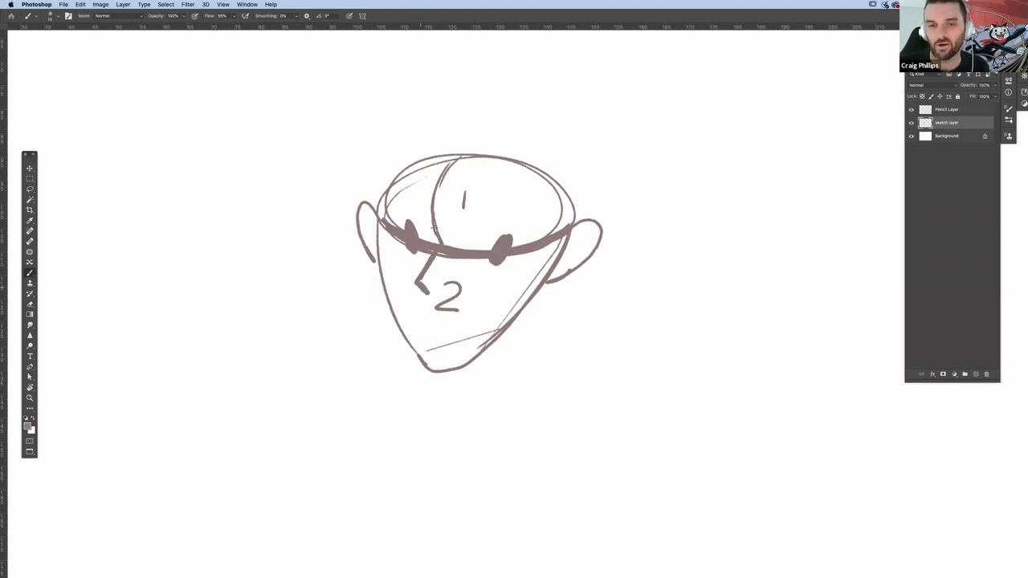
drag(439, 252, 426, 274)
drag(461, 157, 434, 240)
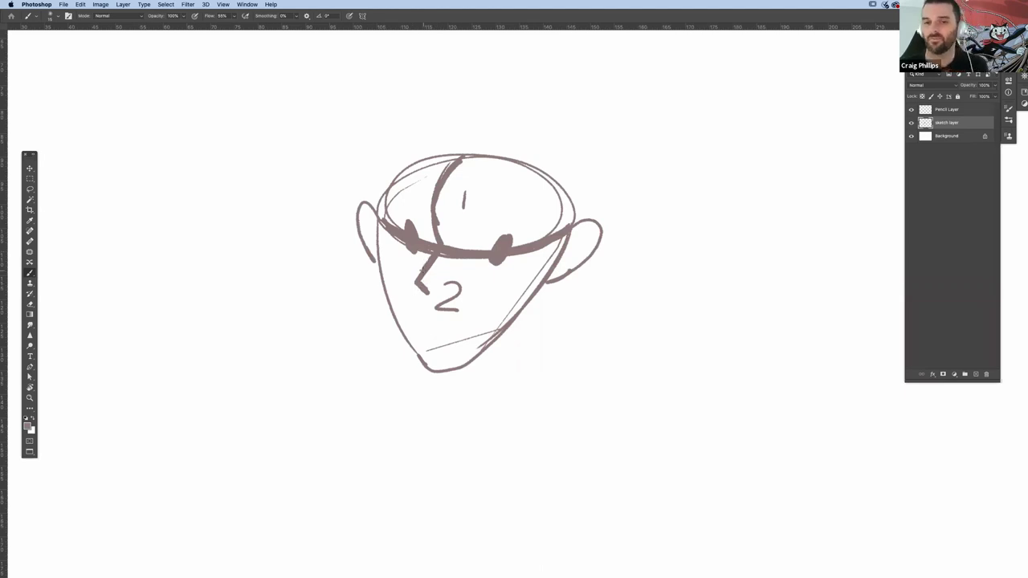
- Clear the sketch layer and sketch a new head from a wide ellipse and a jaw tapering to a point
key(super+a)
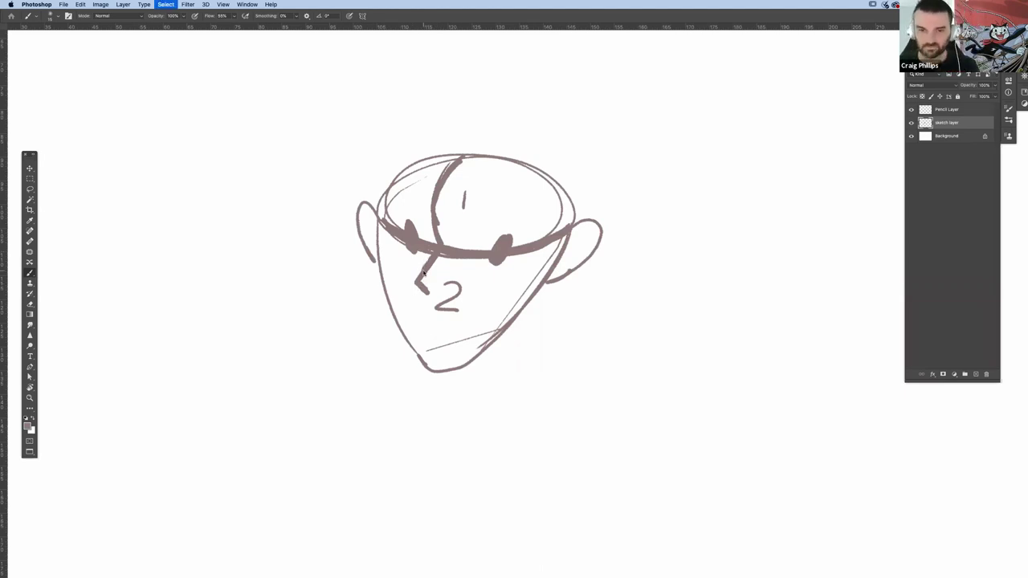
key(Delete)
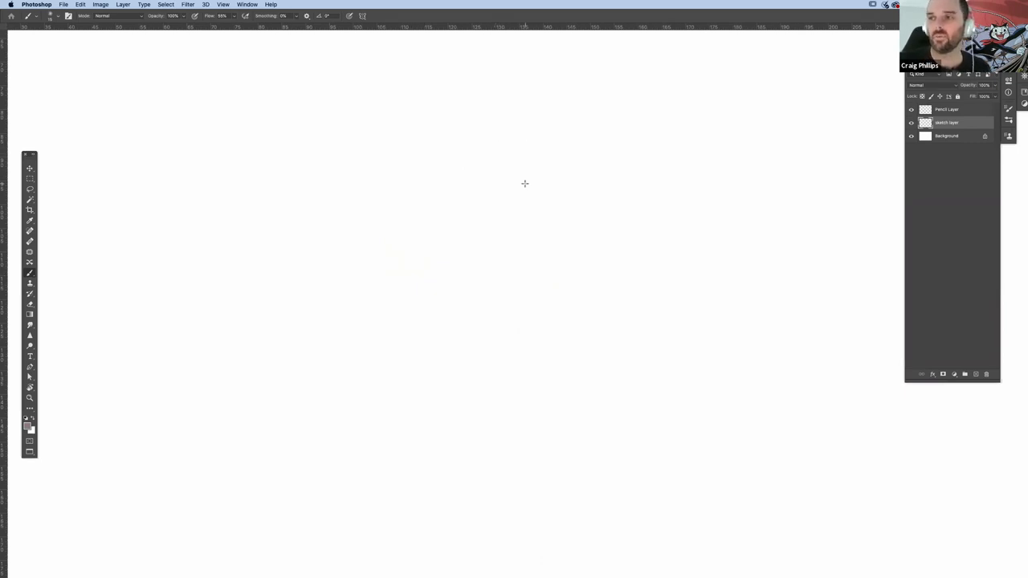
mouse_move(508, 140)
mouse_down()
mouse_move(461, 150)
mouse_move(485, 204)
mouse_up()
drag(427, 181, 536, 355)
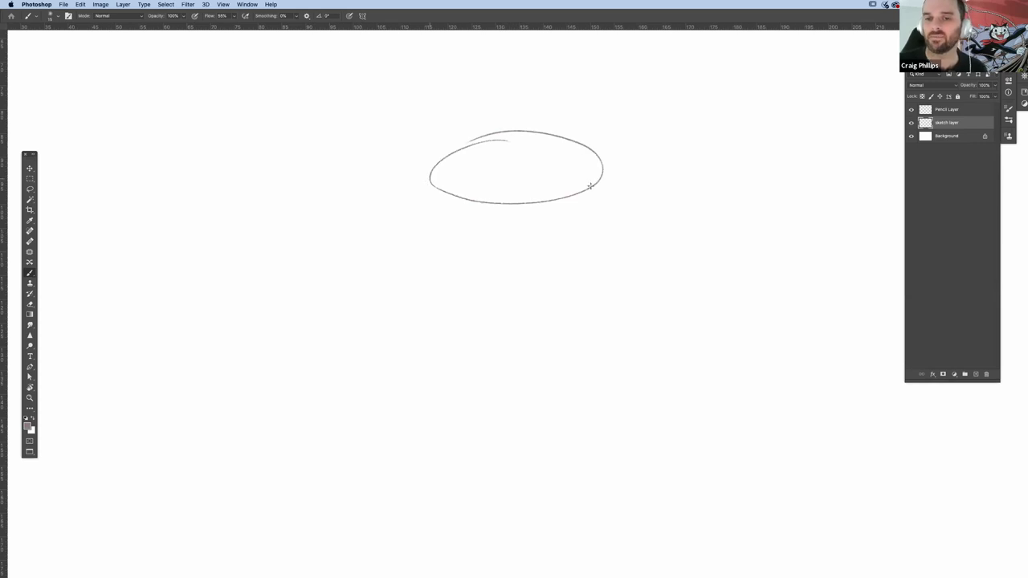
mouse_move(594, 184)
mouse_down()
mouse_move(592, 217)
mouse_move(554, 303)
mouse_up()
mouse_move(601, 199)
mouse_down()
mouse_move(544, 354)
mouse_move(532, 357)
mouse_up()
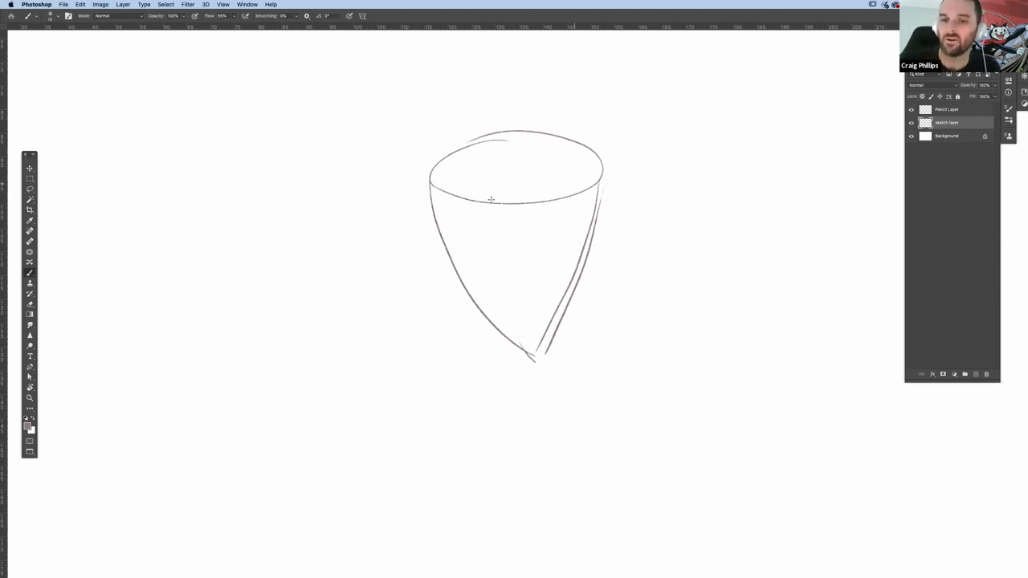
- Draw two oval eyes on the ellipse's lower curve and a pointed ear on each side of the head
drag(577, 183, 562, 203)
drag(498, 192, 480, 203)
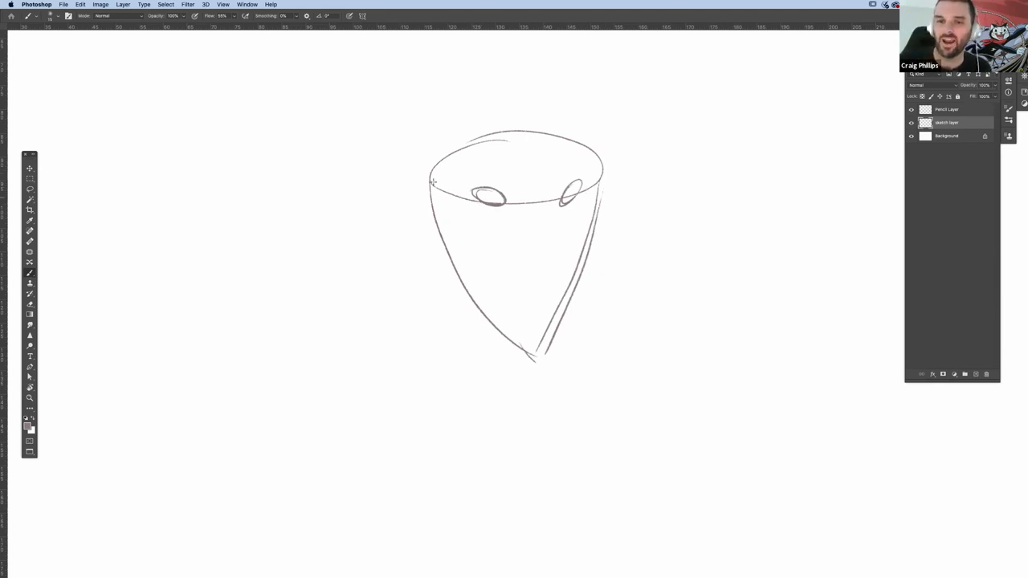
drag(429, 183, 408, 166)
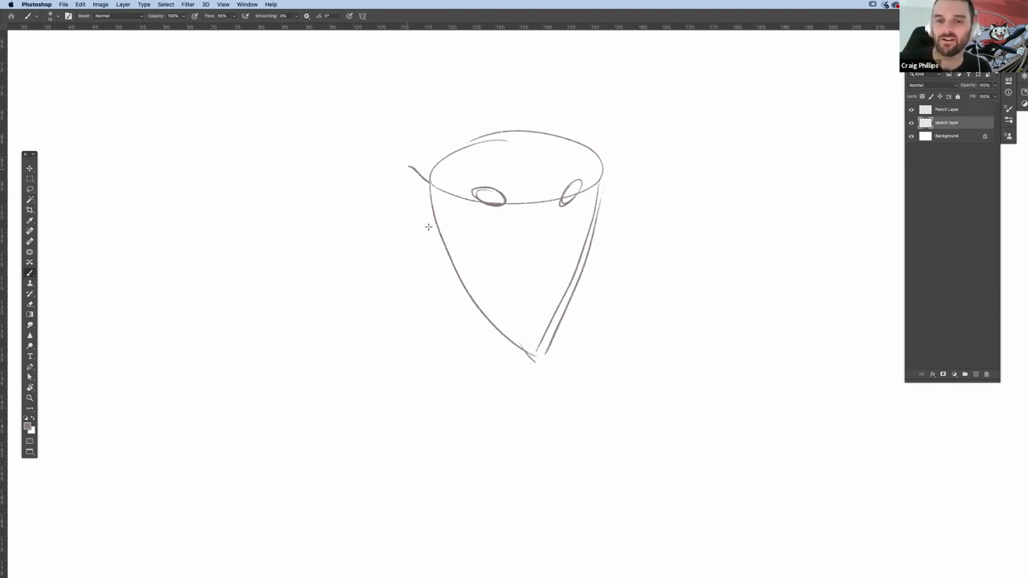
mouse_move(437, 235)
mouse_down()
mouse_move(409, 168)
mouse_move(430, 185)
mouse_up()
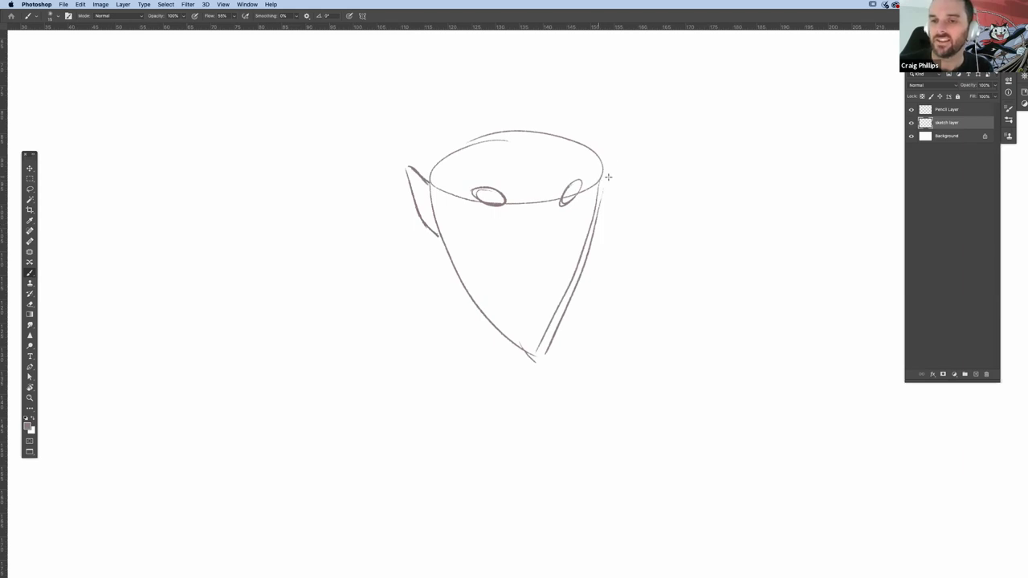
drag(602, 180, 598, 217)
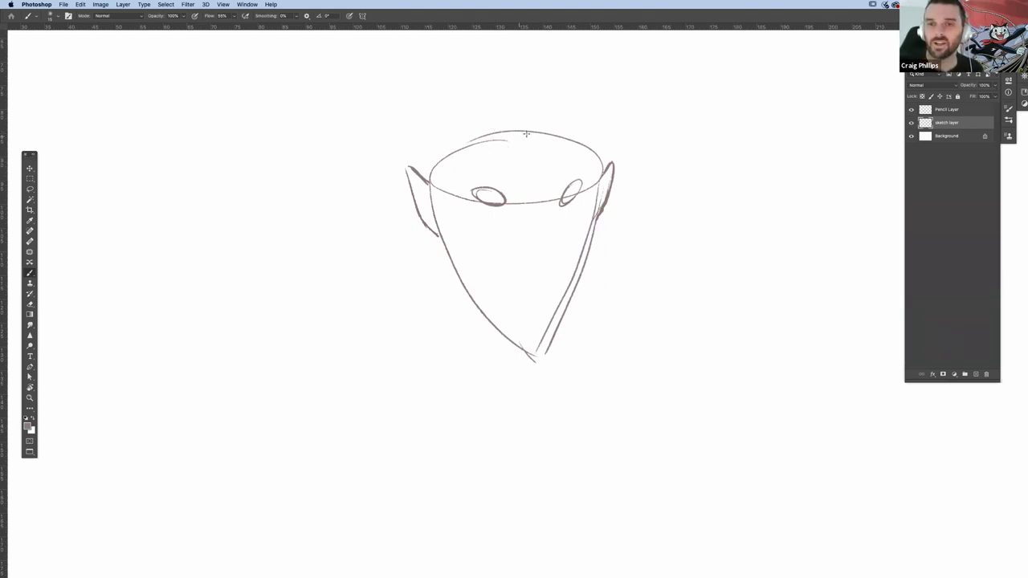
- Draw a curved centre line down the forehead and continue it into a long, thin nose
drag(530, 138, 540, 172)
drag(529, 134, 535, 201)
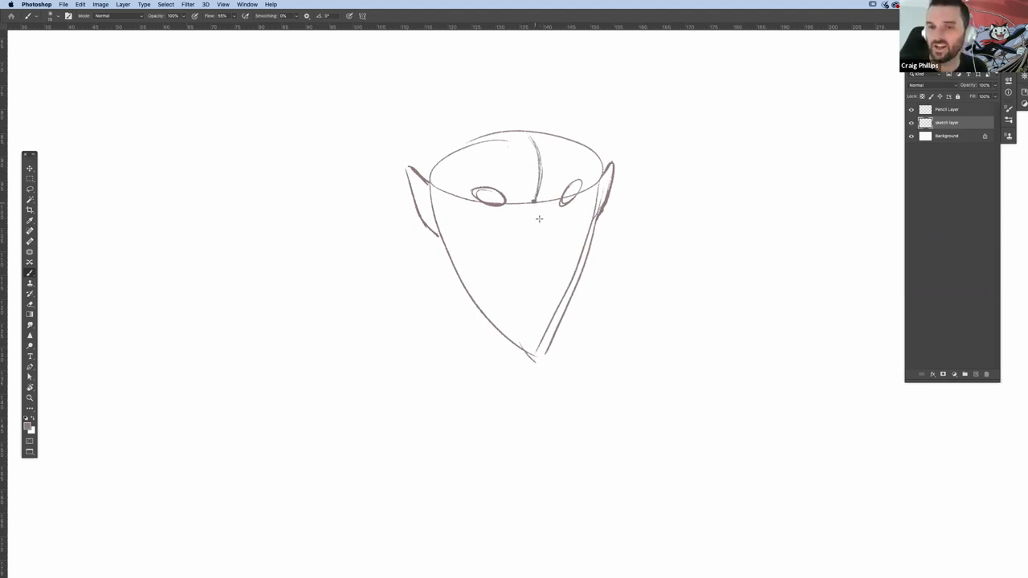
drag(533, 202, 544, 260)
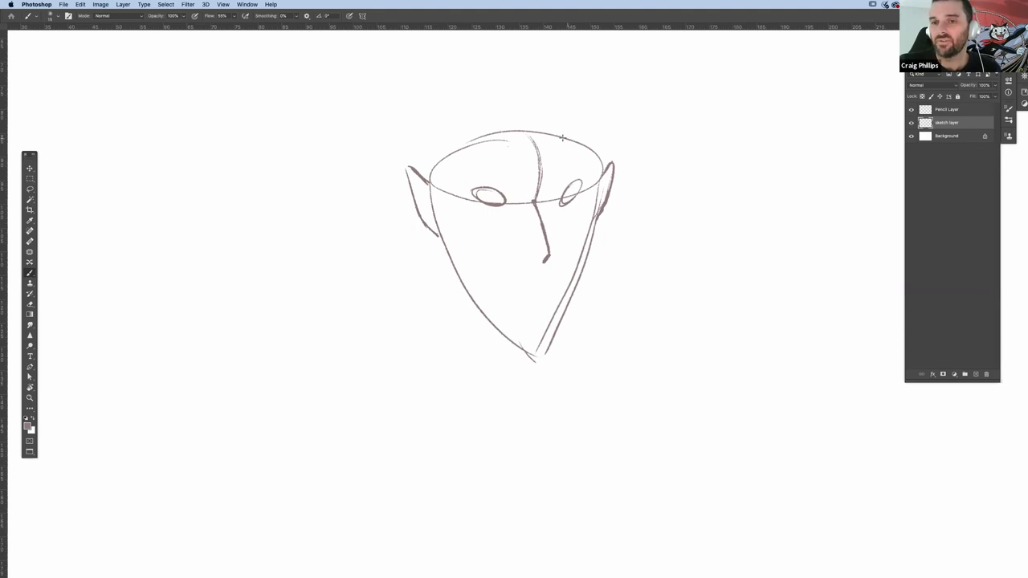
- Darken the right temple contour down to the eye socket and reinforce the upper outline of the skull
mouse_move(557, 137)
mouse_down()
mouse_move(593, 153)
mouse_move(594, 183)
mouse_move(601, 161)
mouse_move(596, 182)
mouse_up()
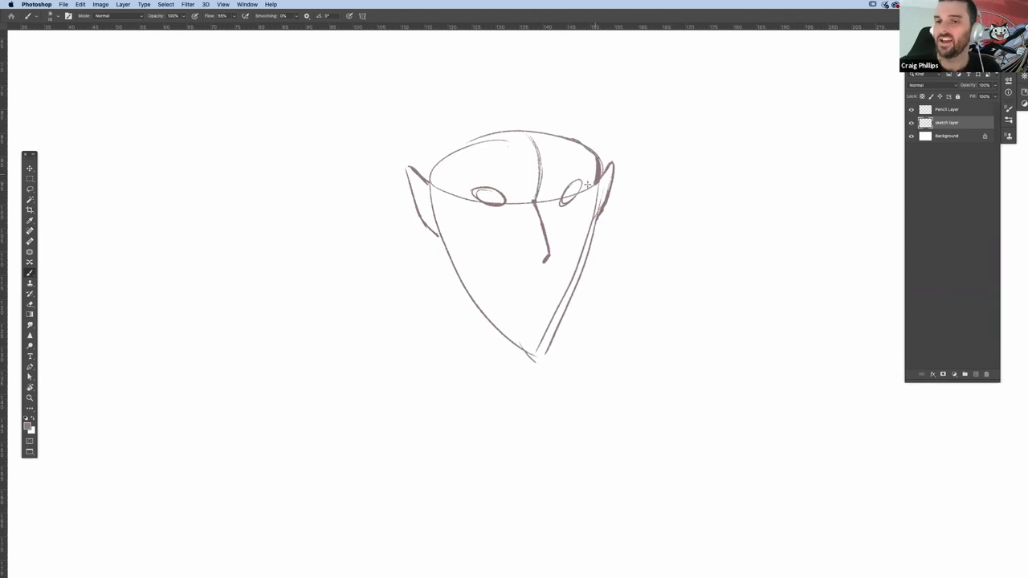
drag(595, 190, 599, 199)
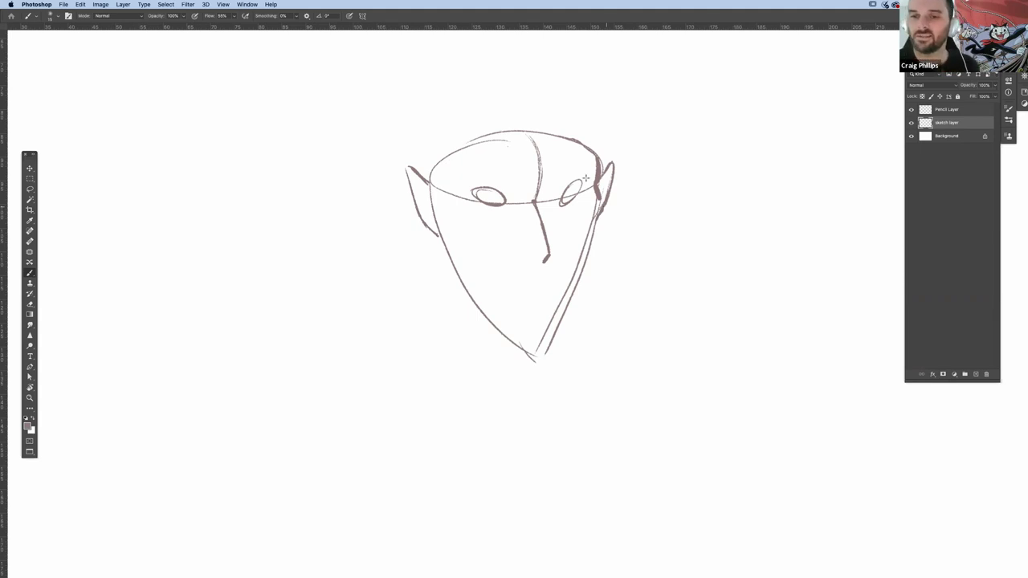
mouse_move(438, 167)
mouse_down()
mouse_move(532, 132)
mouse_move(593, 157)
mouse_up()
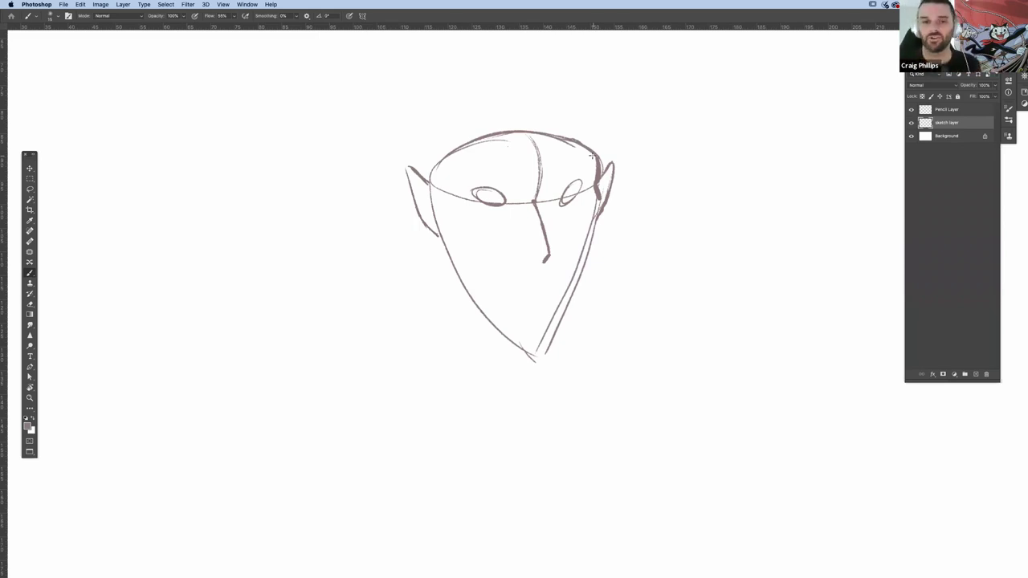
- Sketch a second head left of the first, using a wide tilted ellipse above a broad, heavy rounded jaw
drag(193, 270, 197, 241)
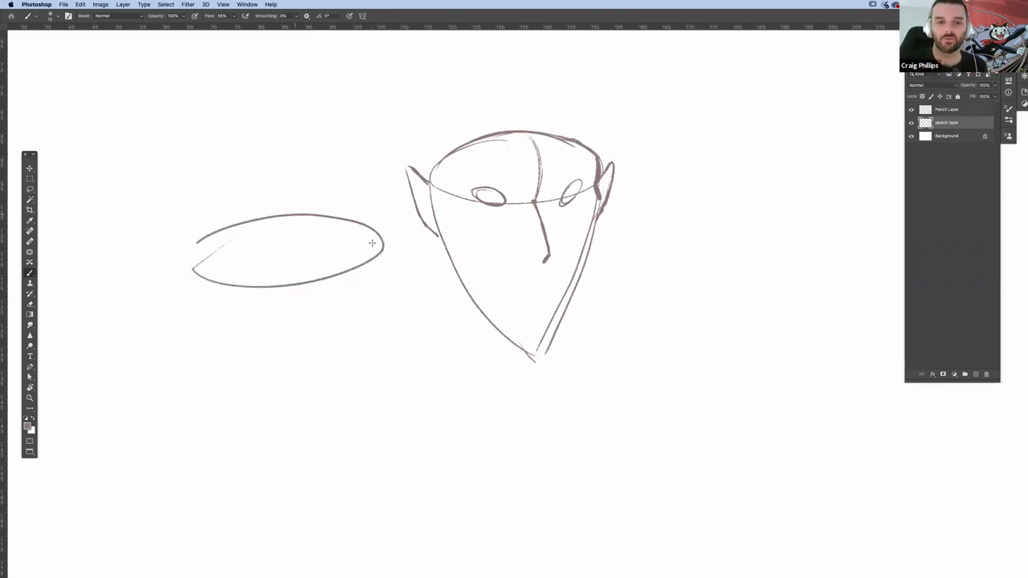
drag(372, 242, 170, 270)
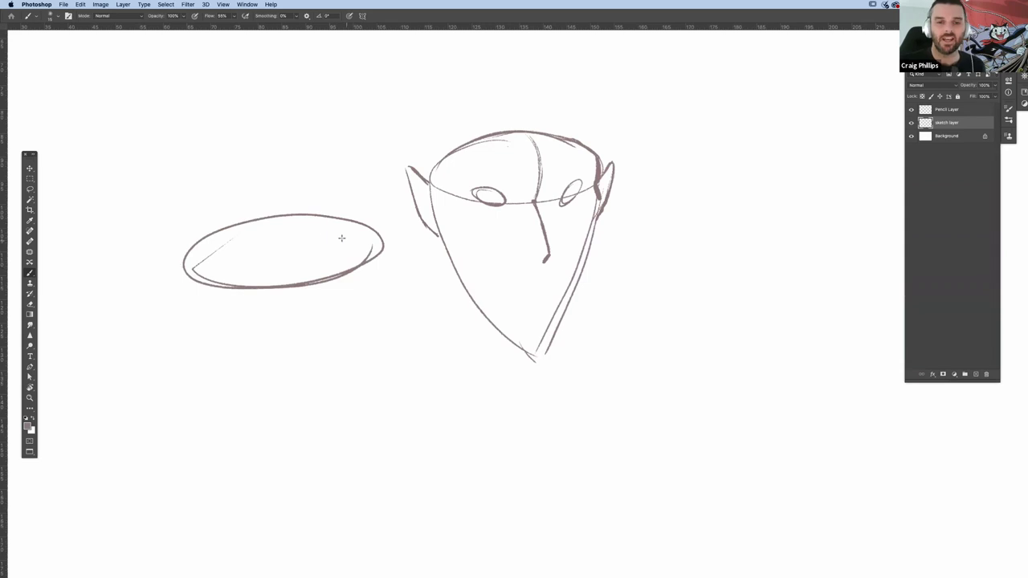
mouse_move(185, 256)
mouse_down()
mouse_move(91, 356)
mouse_move(383, 389)
mouse_up()
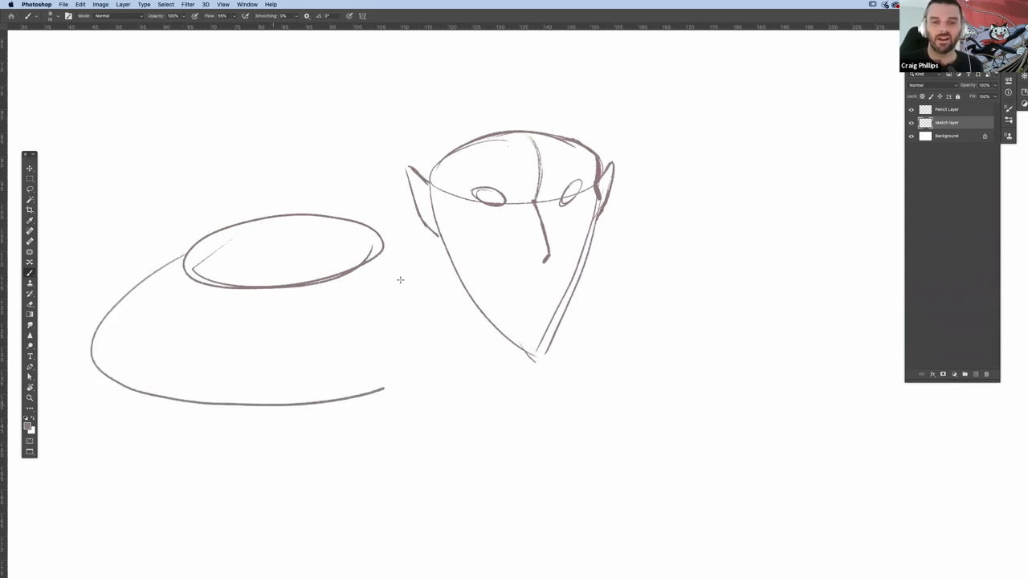
drag(416, 323, 386, 389)
drag(384, 245, 360, 392)
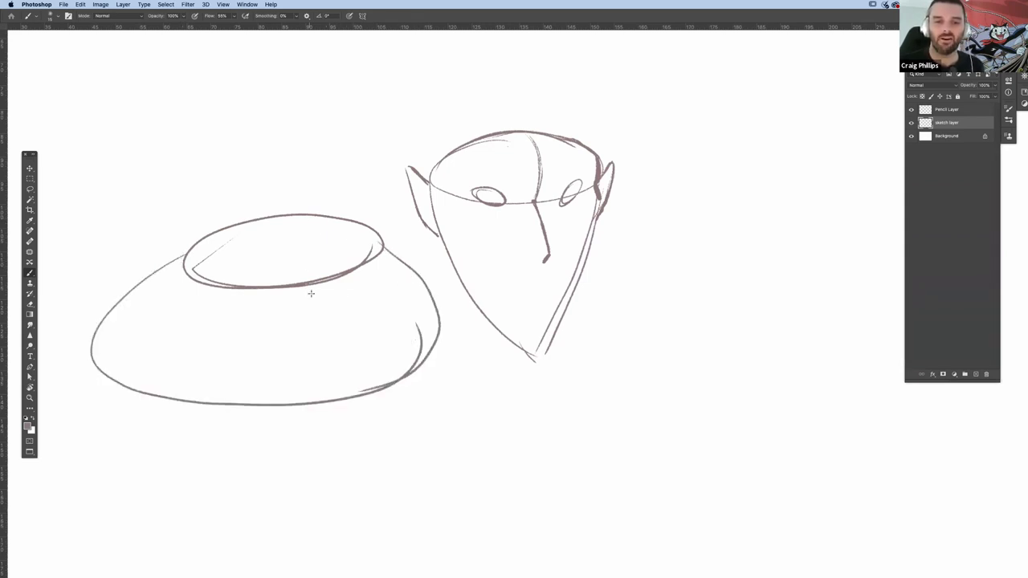
- Add two oval eyes, a small rounded right ear, a curved forehead centre line and a nose to the broad head
mouse_move(321, 264)
mouse_down()
mouse_move(343, 277)
mouse_move(312, 273)
mouse_up()
mouse_move(221, 269)
mouse_down()
mouse_move(245, 269)
mouse_move(241, 289)
mouse_up()
mouse_move(385, 250)
mouse_down()
mouse_move(398, 241)
mouse_move(418, 273)
mouse_move(418, 250)
mouse_move(421, 278)
mouse_up()
drag(408, 241, 417, 257)
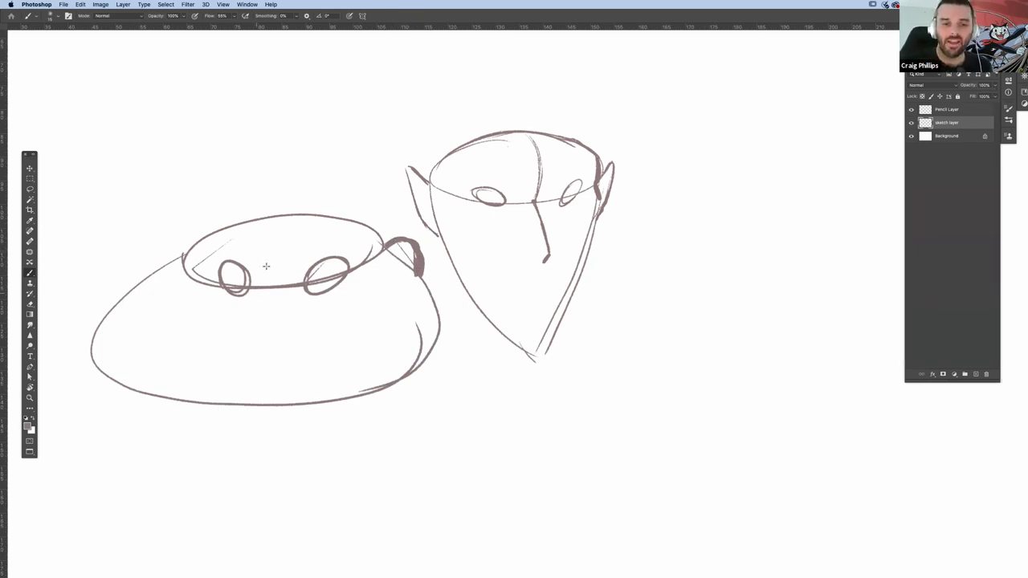
mouse_move(288, 215)
mouse_down()
mouse_move(256, 335)
mouse_move(268, 339)
mouse_up()
drag(271, 289, 259, 326)
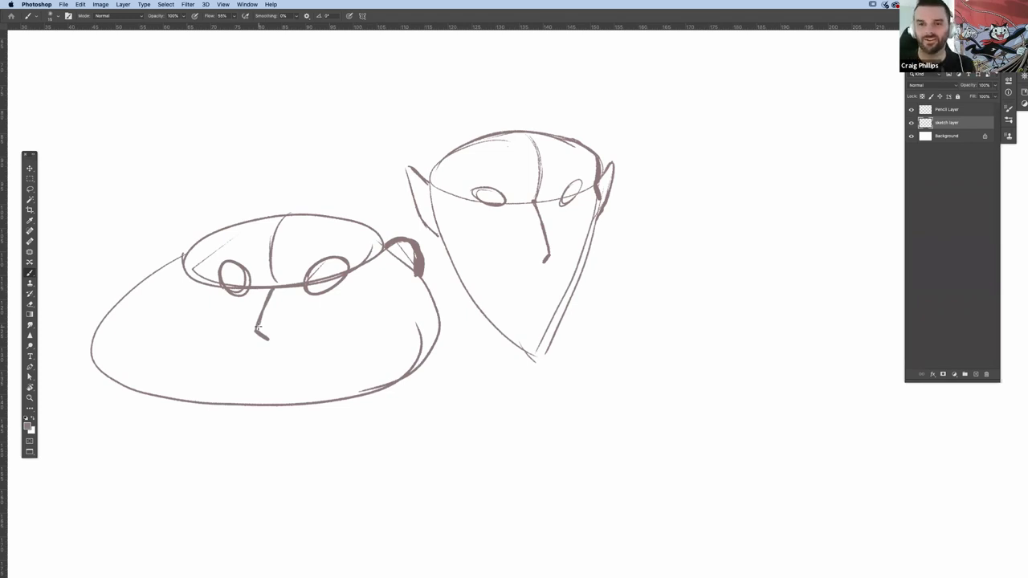
- Clear the sketch layer and draw a single eye near the canvas centre, with a curved iris line inside
key(super+a)
key(BackSpace)
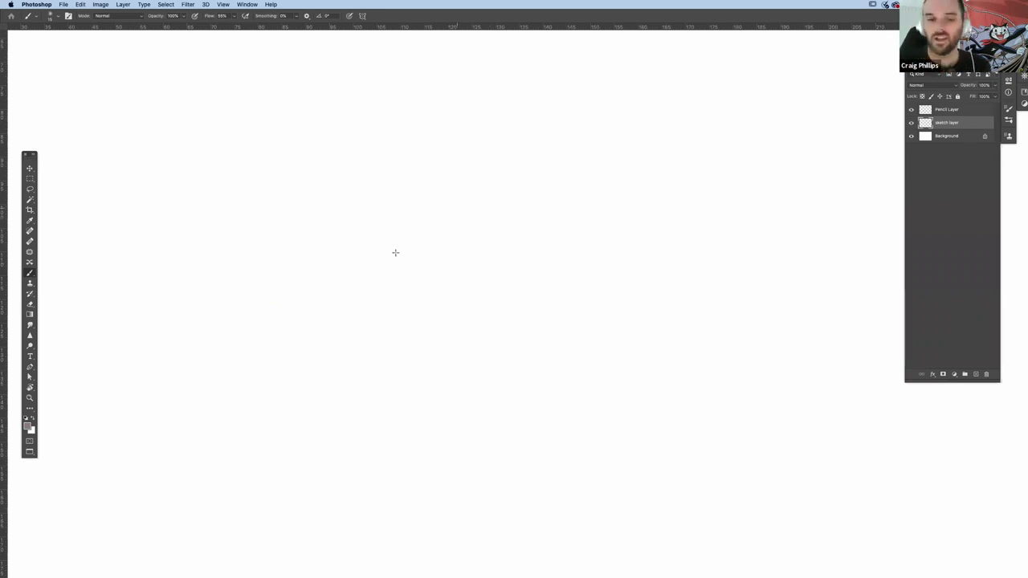
mouse_move(390, 257)
mouse_down()
mouse_move(412, 239)
mouse_move(453, 248)
mouse_move(386, 258)
mouse_move(458, 281)
mouse_up()
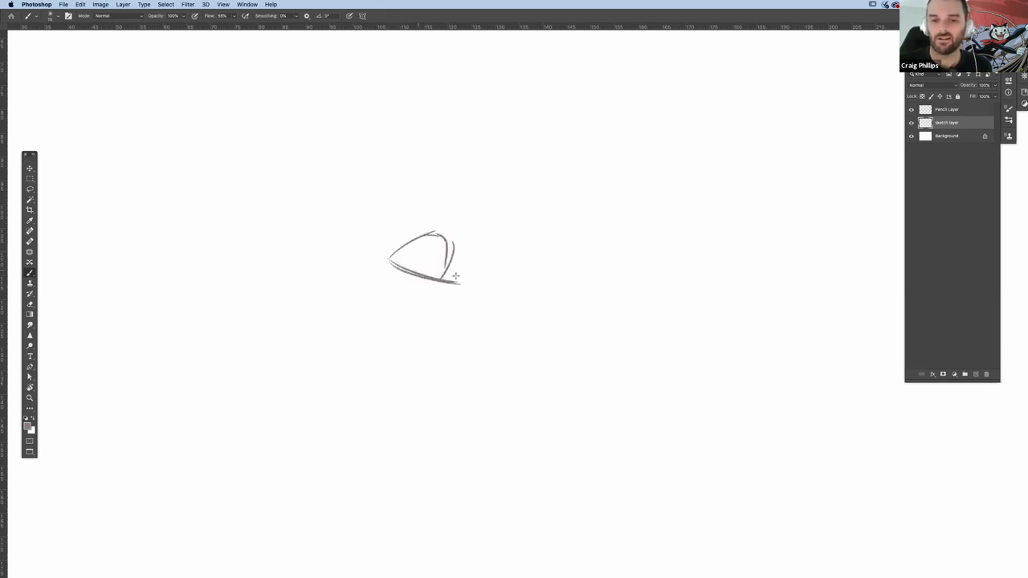
drag(422, 235, 400, 270)
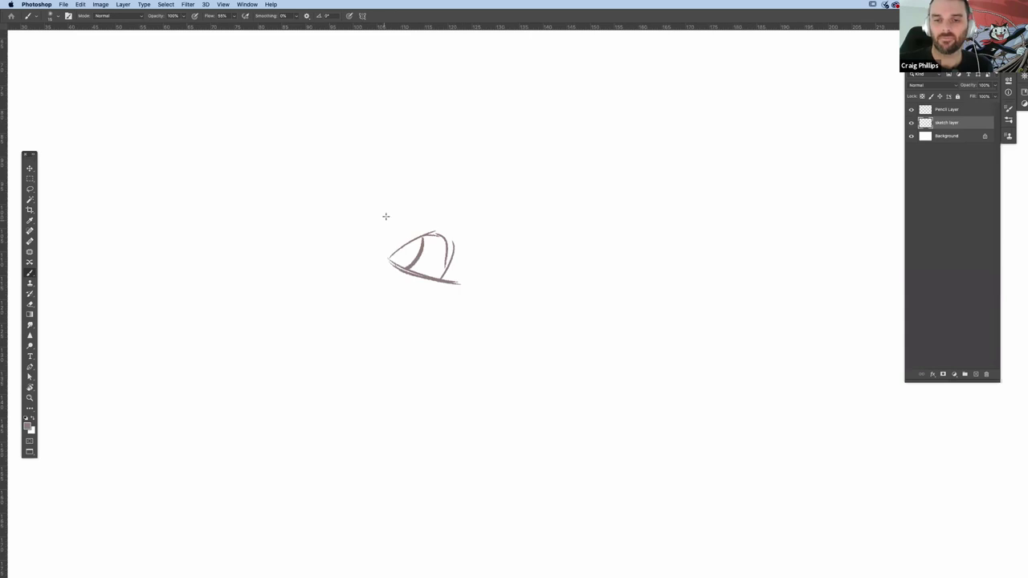
- Sketch and shade a wavy eyebrow above the eye, and darken the eye's right edge
drag(391, 211, 506, 214)
drag(506, 215, 464, 231)
mouse_move(391, 222)
mouse_down()
mouse_move(462, 231)
mouse_move(406, 210)
mouse_up()
drag(401, 213, 482, 223)
drag(470, 229, 515, 212)
mouse_move(392, 219)
mouse_down()
mouse_move(447, 222)
mouse_move(421, 210)
mouse_up()
mouse_move(457, 221)
mouse_down()
mouse_move(434, 234)
mouse_move(450, 243)
mouse_move(445, 275)
mouse_up()
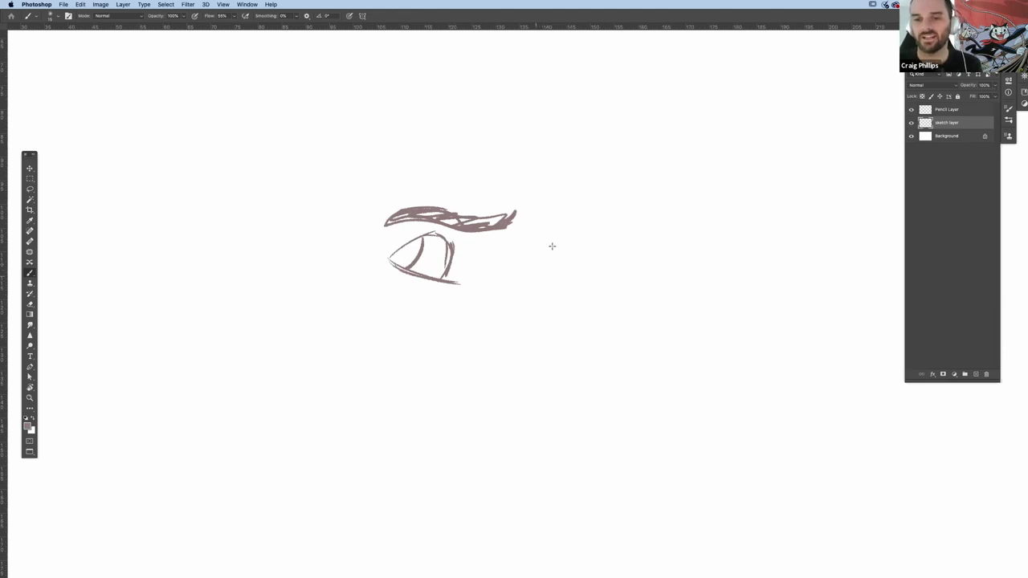
- Sketch a matching second eye and wavy eyebrow right of the first, and shade the irises of both eyes dark
mouse_move(556, 242)
mouse_down()
mouse_move(529, 287)
mouse_move(577, 257)
mouse_move(589, 277)
mouse_move(584, 301)
mouse_up()
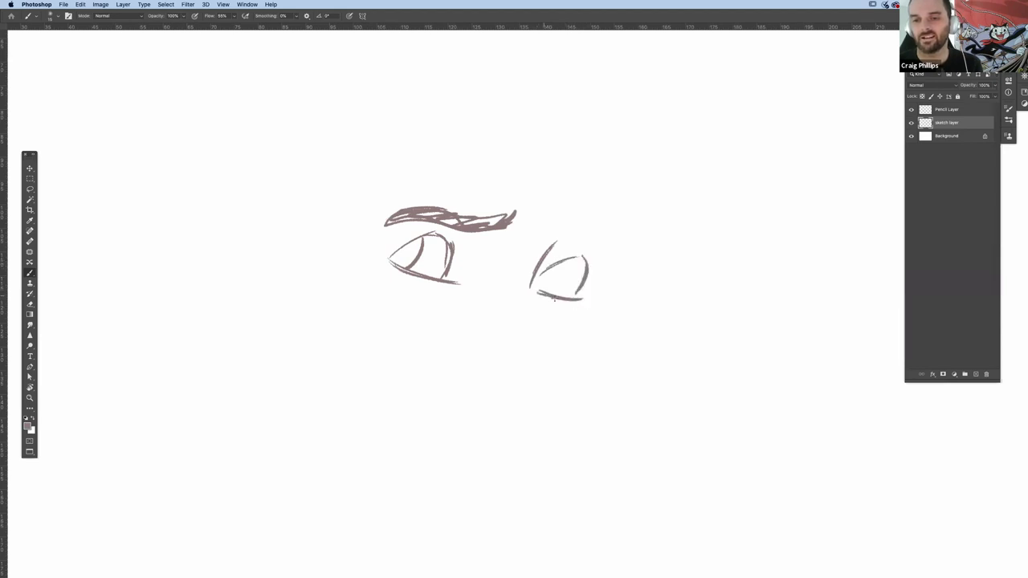
mouse_move(558, 234)
mouse_down()
mouse_move(589, 226)
mouse_move(610, 236)
mouse_up()
mouse_move(559, 281)
mouse_down()
mouse_move(551, 291)
mouse_move(558, 269)
mouse_move(538, 292)
mouse_up()
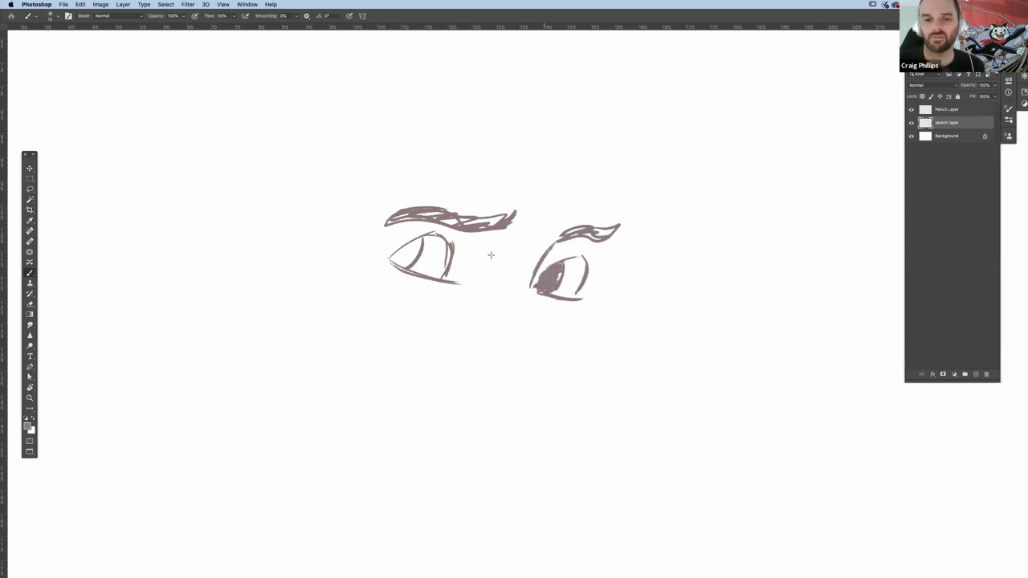
drag(421, 239, 390, 267)
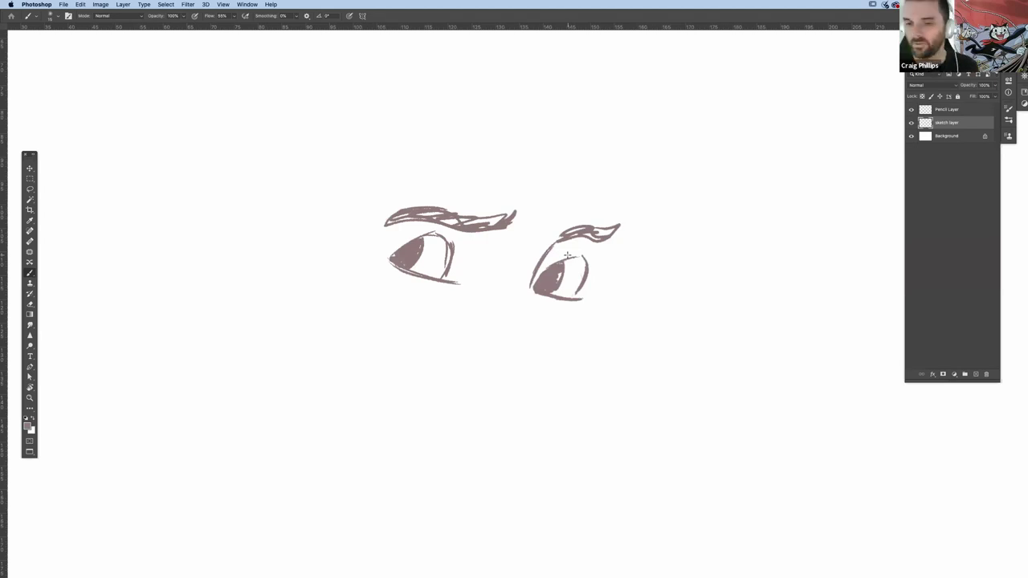
- Draw a third eye below the first pair with a heavy slanted upper lid, dark iris, lid creases and an arched eyebrow
mouse_move(598, 367)
mouse_down()
mouse_move(644, 344)
mouse_move(601, 369)
mouse_move(654, 381)
mouse_move(657, 337)
mouse_move(632, 370)
mouse_move(638, 379)
mouse_up()
mouse_move(655, 337)
mouse_down()
mouse_move(668, 324)
mouse_move(652, 337)
mouse_move(649, 303)
mouse_move(656, 325)
mouse_up()
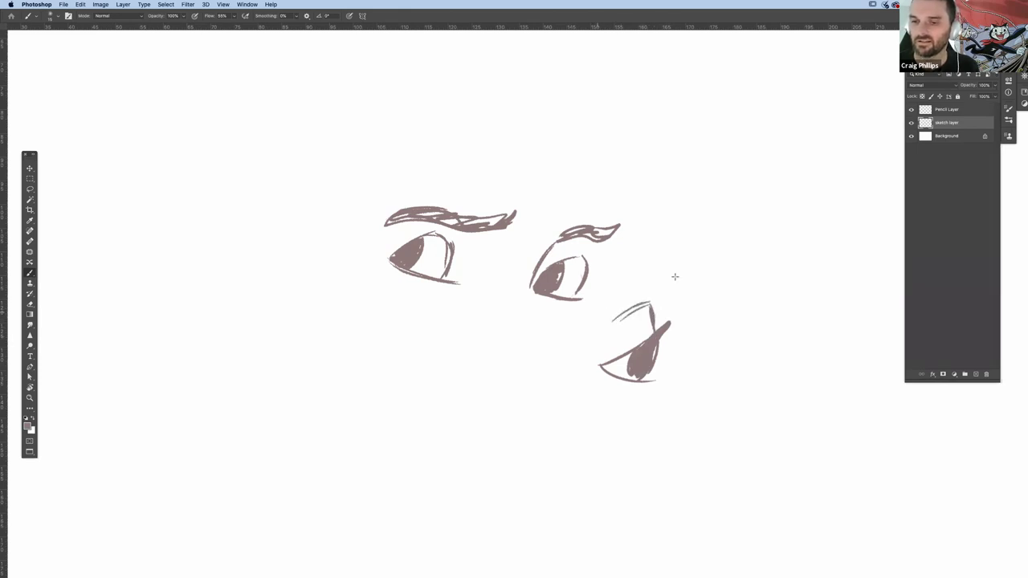
mouse_move(596, 313)
mouse_down()
mouse_move(680, 274)
mouse_move(662, 283)
mouse_move(671, 279)
mouse_up()
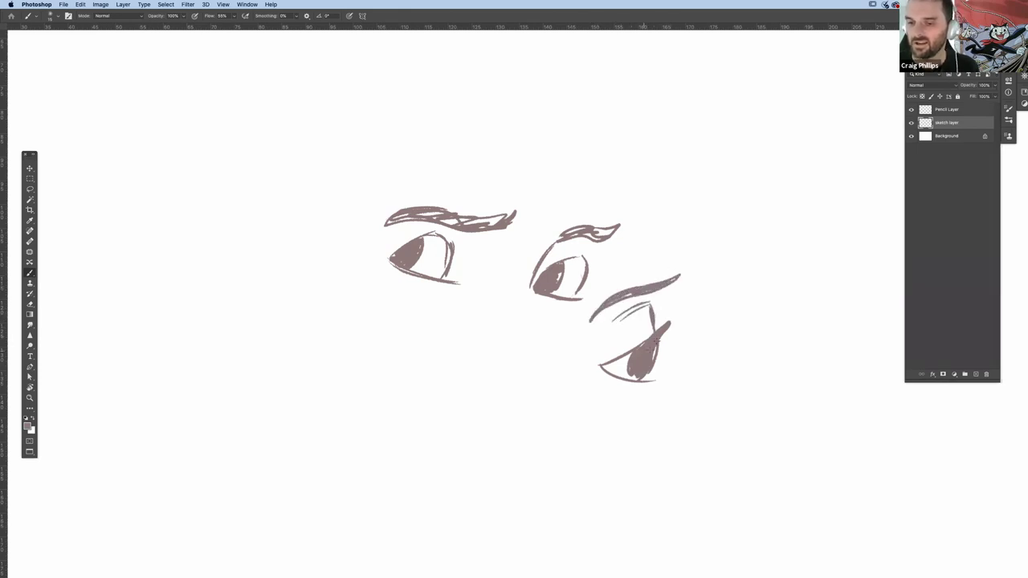
mouse_move(602, 364)
mouse_down()
mouse_move(636, 349)
mouse_move(604, 363)
mouse_up()
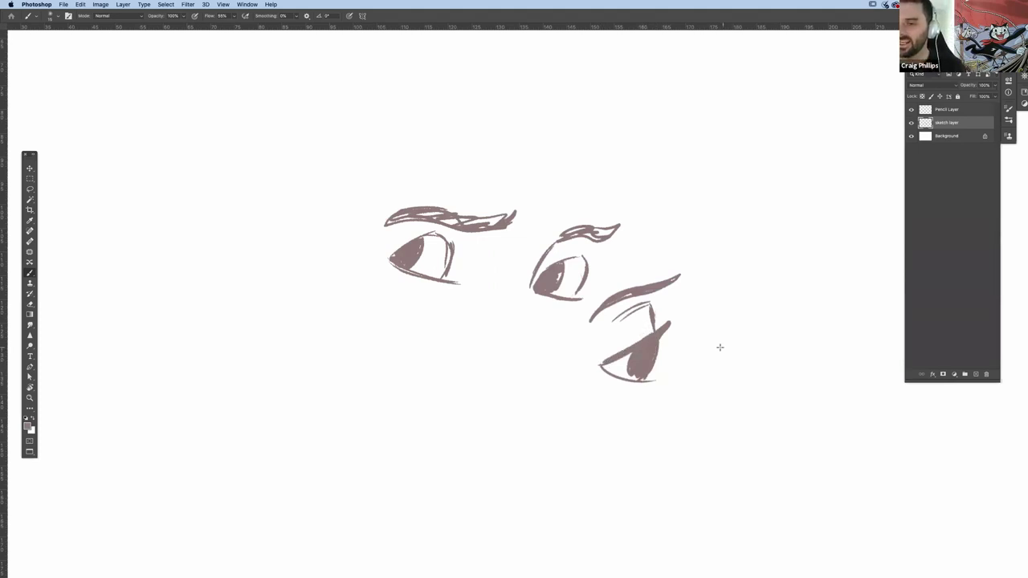
- Draw a narrow companion to the slanted-lid eye on its right, with a dark iris, short eyebrow and thickened outer contours
mouse_move(735, 307)
mouse_down()
mouse_move(716, 365)
mouse_move(755, 321)
mouse_move(731, 344)
mouse_move(750, 337)
mouse_move(746, 384)
mouse_up()
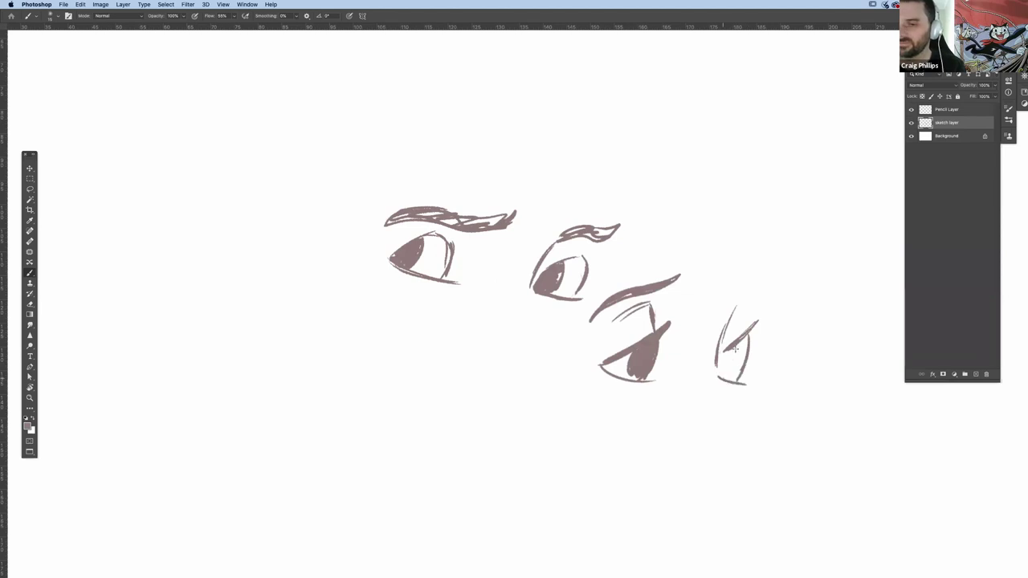
mouse_move(744, 340)
mouse_down()
mouse_move(733, 379)
mouse_move(745, 339)
mouse_up()
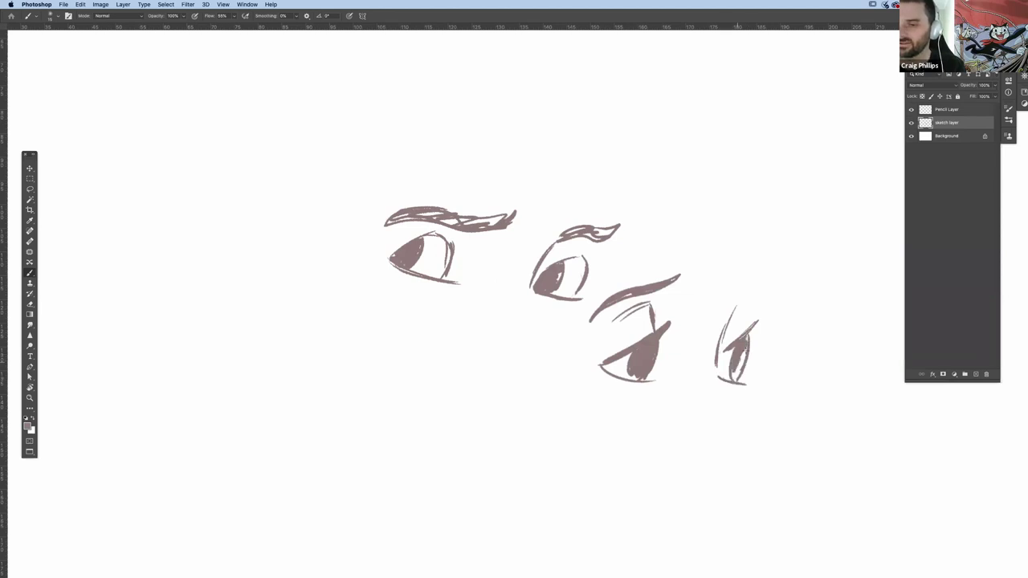
mouse_move(734, 377)
mouse_down()
mouse_move(745, 342)
mouse_move(736, 306)
mouse_up()
mouse_move(768, 274)
mouse_down()
mouse_move(735, 300)
mouse_move(767, 277)
mouse_up()
drag(749, 330, 761, 319)
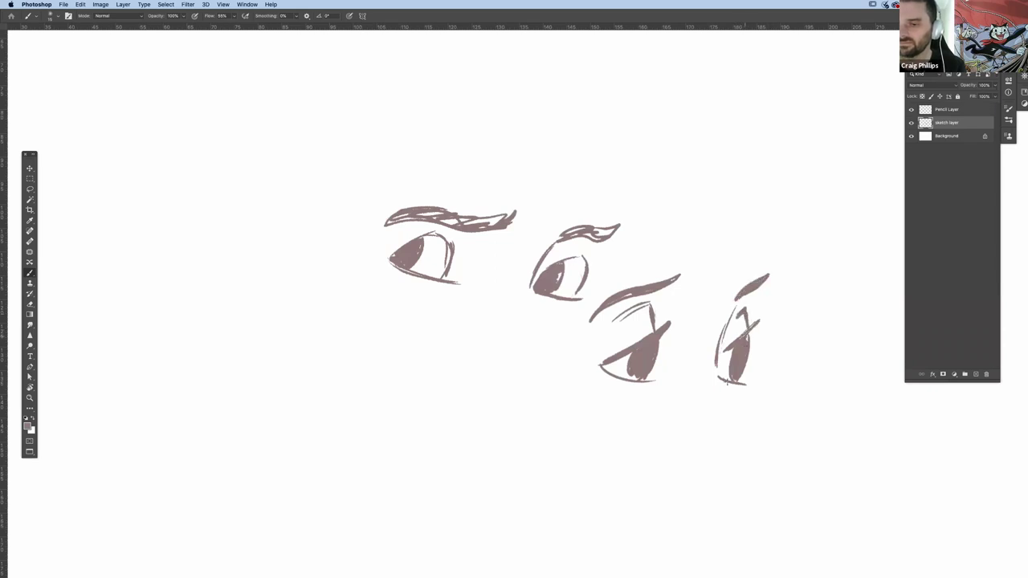
drag(746, 382, 720, 377)
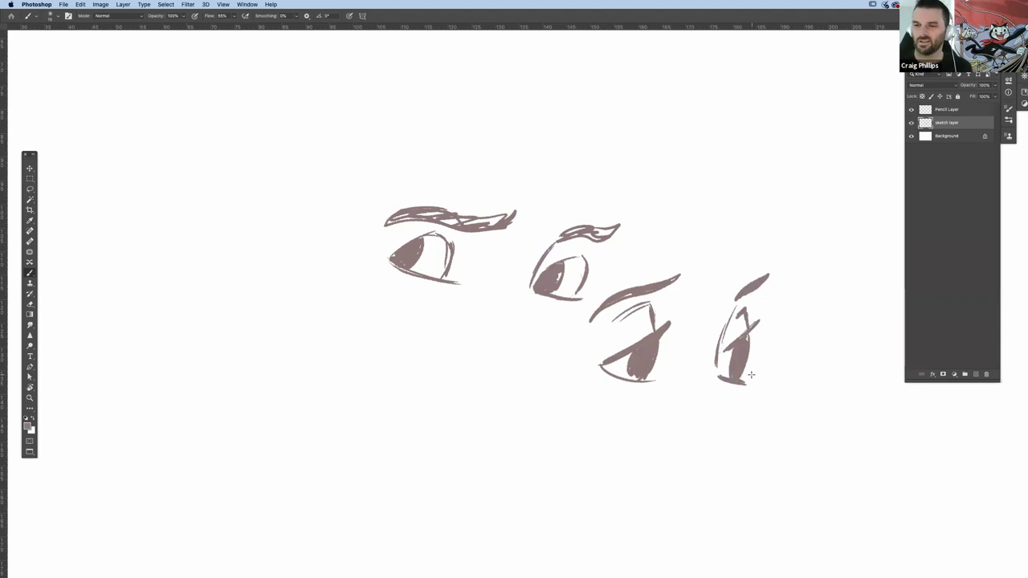
drag(732, 305, 713, 361)
drag(731, 303, 713, 383)
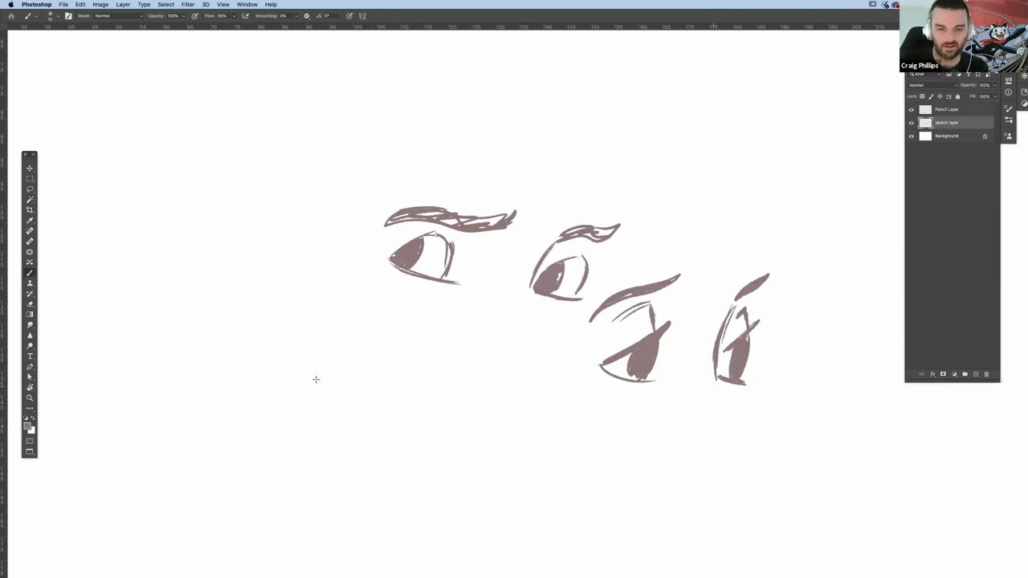
- Draw an angular eye at the canvas's lower left with a dark iris, thick sloping eyebrow and a short mark beneath
mouse_move(295, 399)
mouse_down()
mouse_move(317, 383)
mouse_move(360, 394)
mouse_move(348, 430)
mouse_up()
drag(360, 395, 349, 430)
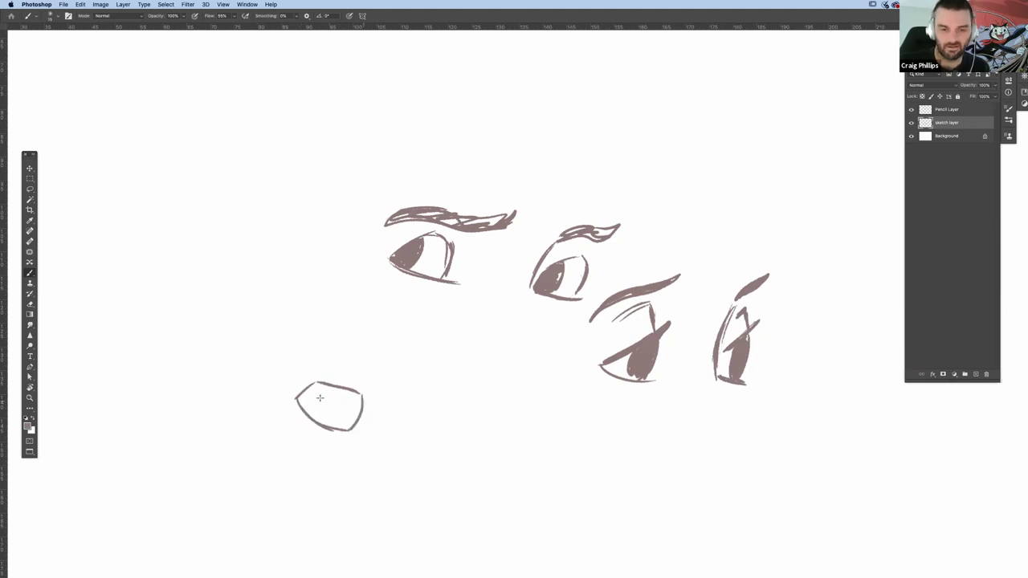
mouse_move(315, 384)
mouse_down()
mouse_move(323, 426)
mouse_move(305, 393)
mouse_move(316, 421)
mouse_up()
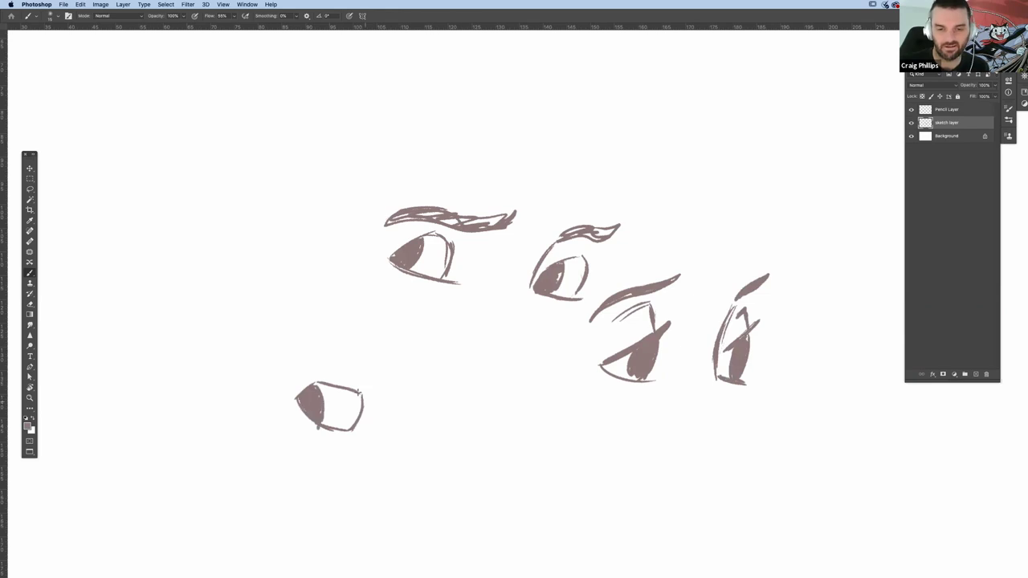
drag(360, 391, 384, 396)
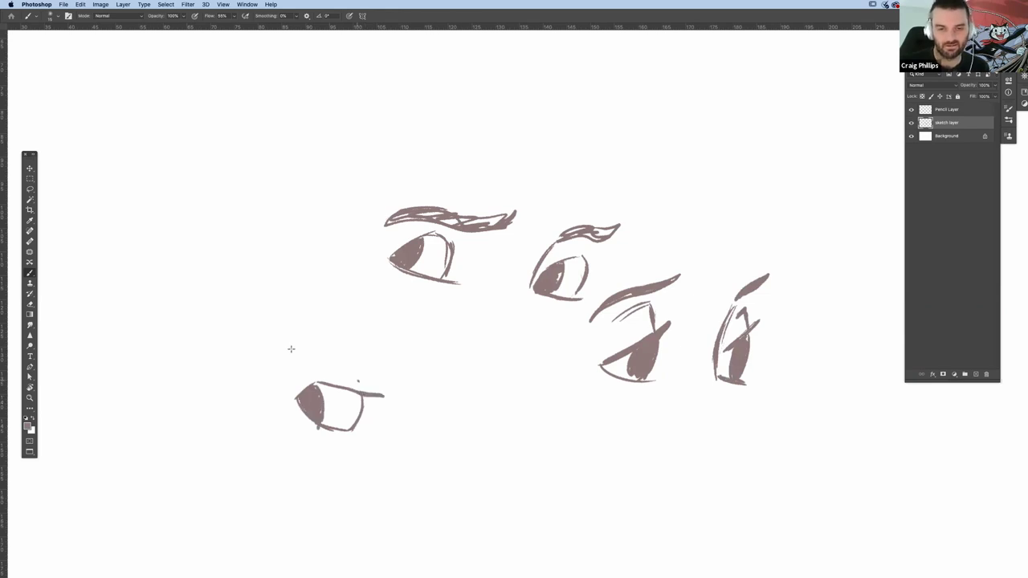
mouse_move(285, 348)
mouse_down()
mouse_move(347, 356)
mouse_move(396, 381)
mouse_up()
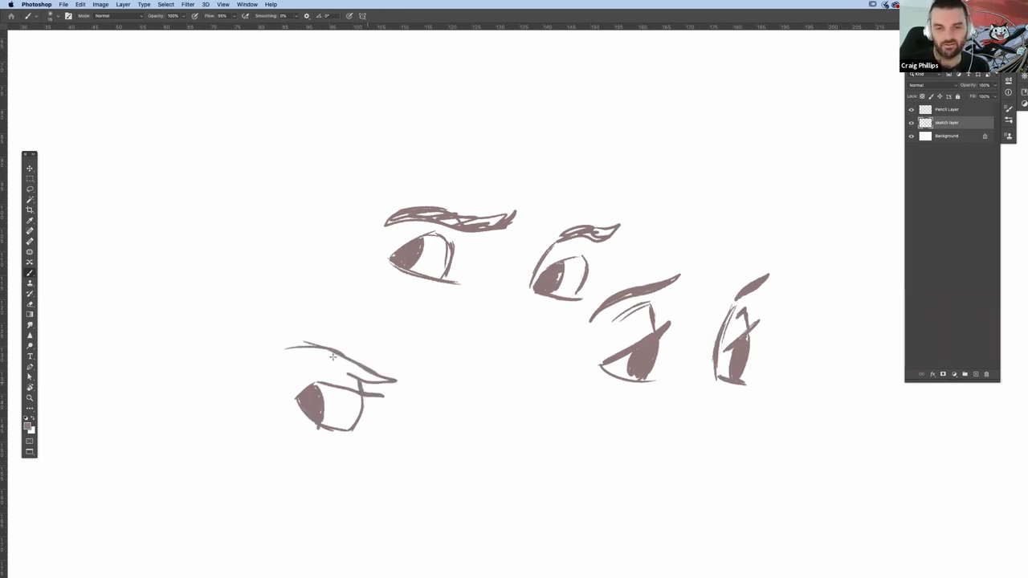
drag(285, 348, 371, 374)
drag(276, 350, 412, 385)
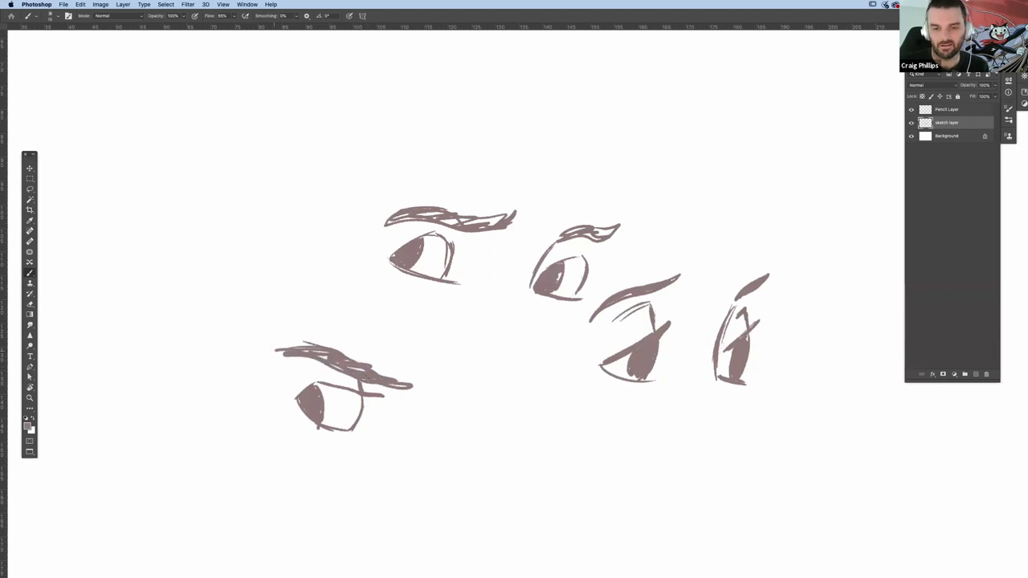
drag(273, 350, 319, 351)
drag(335, 449, 347, 446)
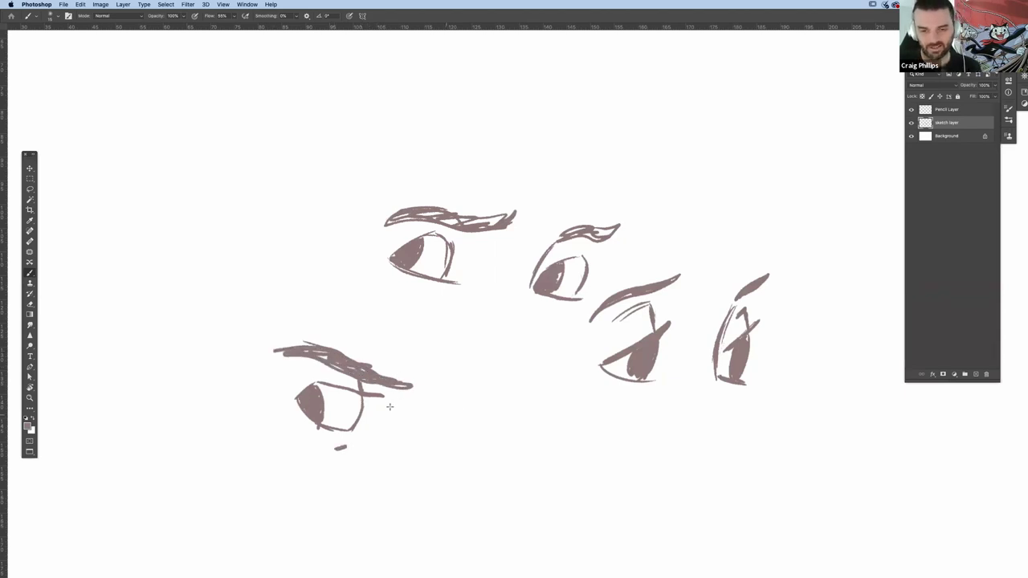
- Draw a matching eye right of the lower-left one, with a dark iris at its left edge and a thick eyebrow
drag(439, 418, 455, 402)
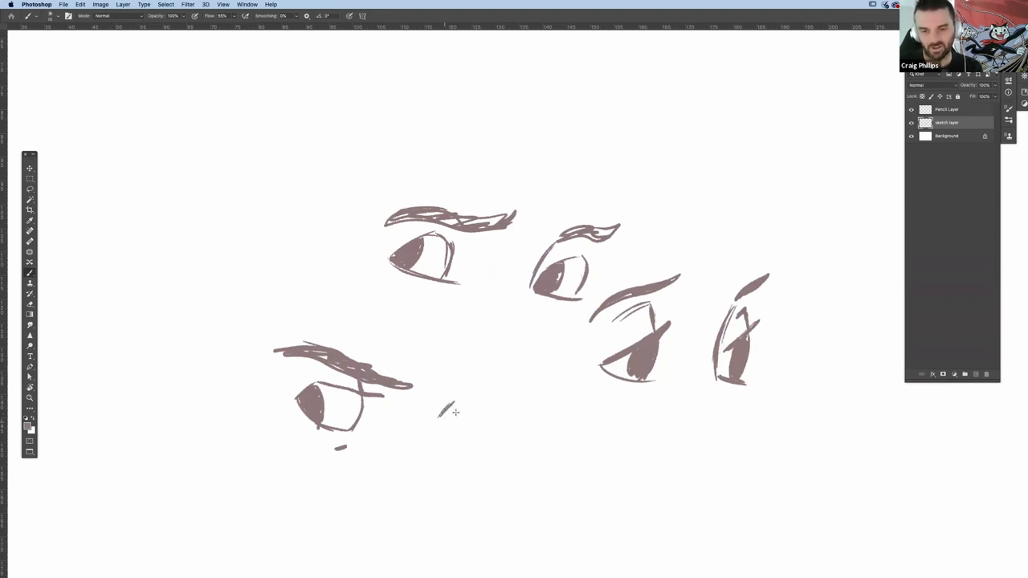
mouse_move(443, 422)
mouse_down()
mouse_move(456, 411)
mouse_move(499, 420)
mouse_up()
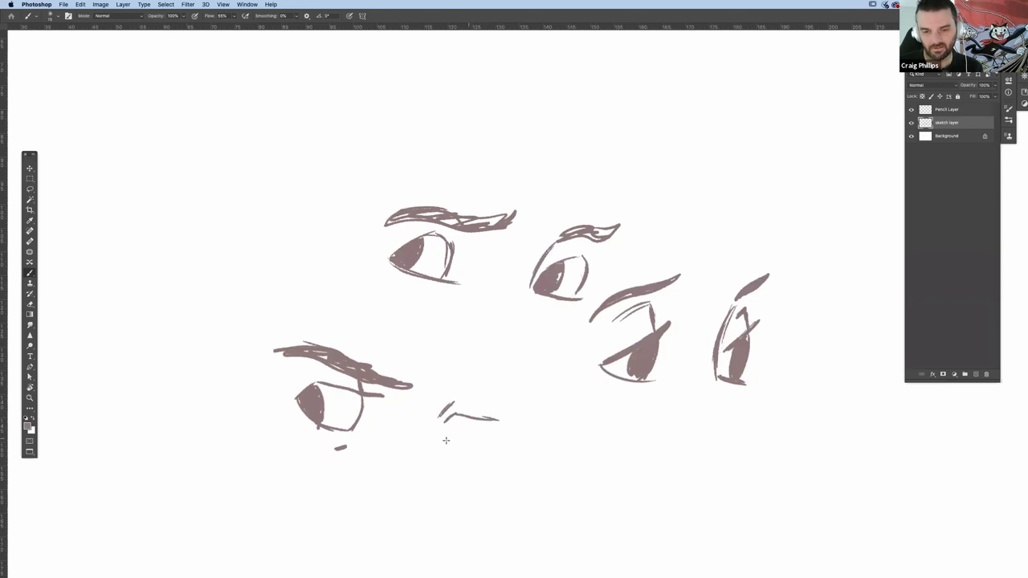
mouse_move(441, 442)
mouse_down()
mouse_move(490, 427)
mouse_move(486, 455)
mouse_up()
drag(461, 416, 458, 441)
mouse_move(490, 422)
mouse_down()
mouse_move(484, 456)
mouse_move(455, 424)
mouse_move(455, 444)
mouse_up()
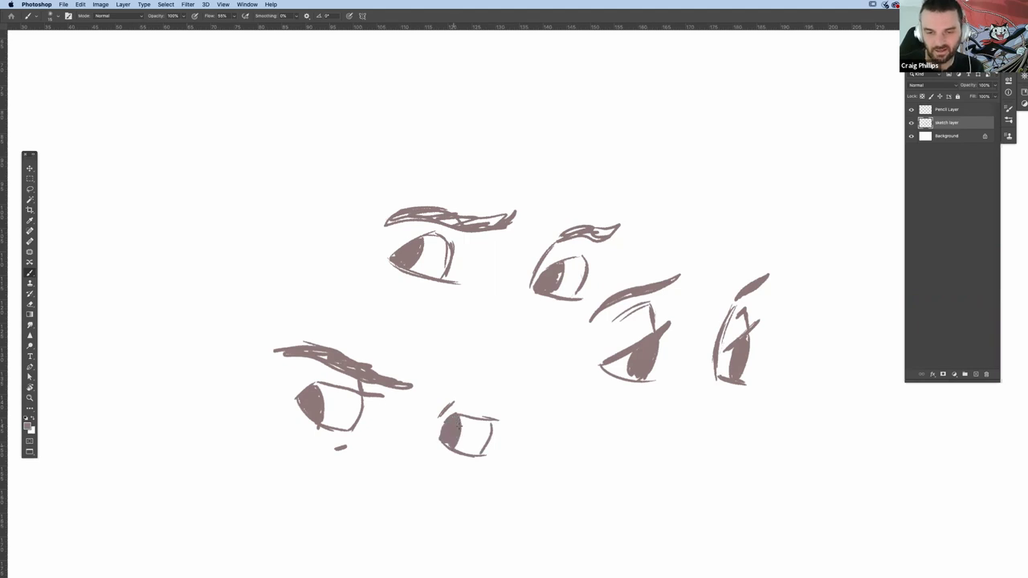
drag(451, 403, 524, 397)
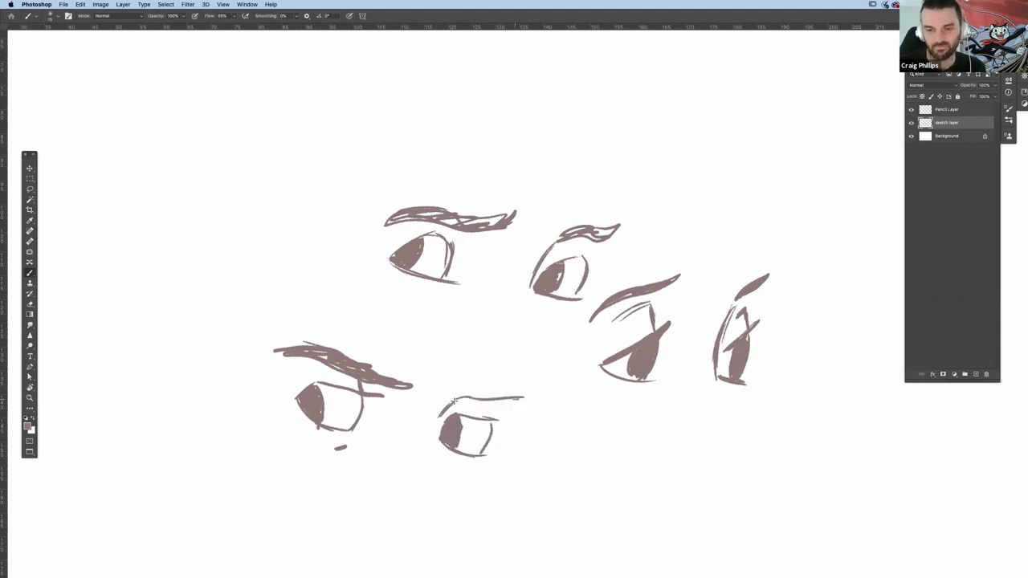
drag(455, 405, 527, 396)
drag(460, 400, 536, 396)
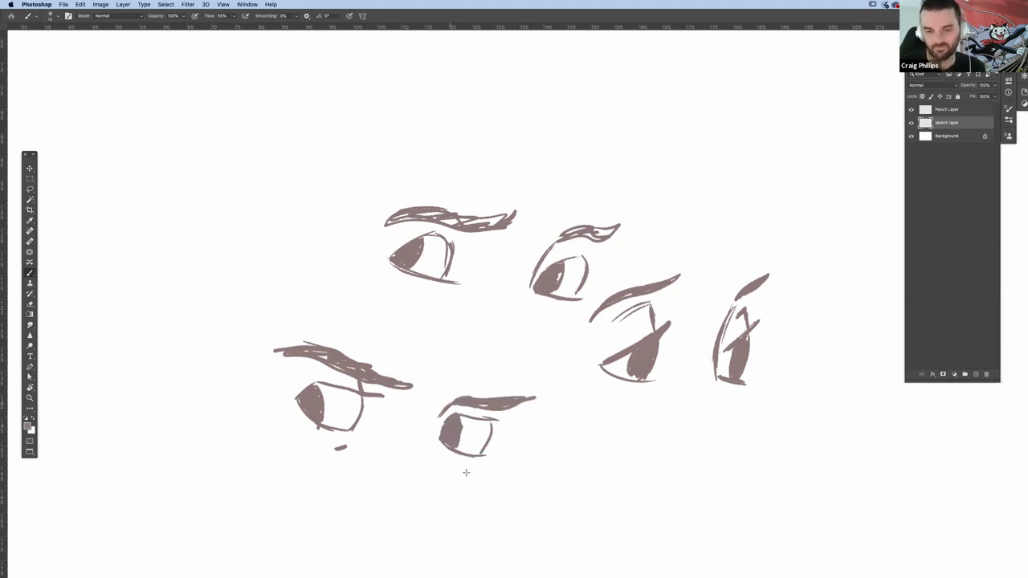
- Add and thicken short under-eye marks beneath the lower-left pair and the slanted-lid pair of eyes
drag(461, 475, 474, 472)
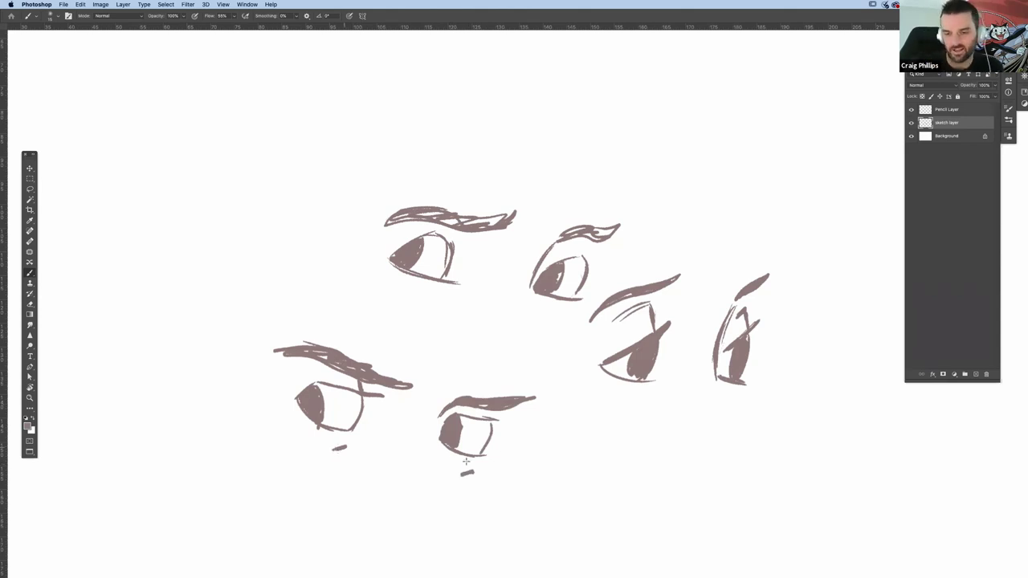
drag(326, 453, 345, 447)
drag(460, 477, 475, 471)
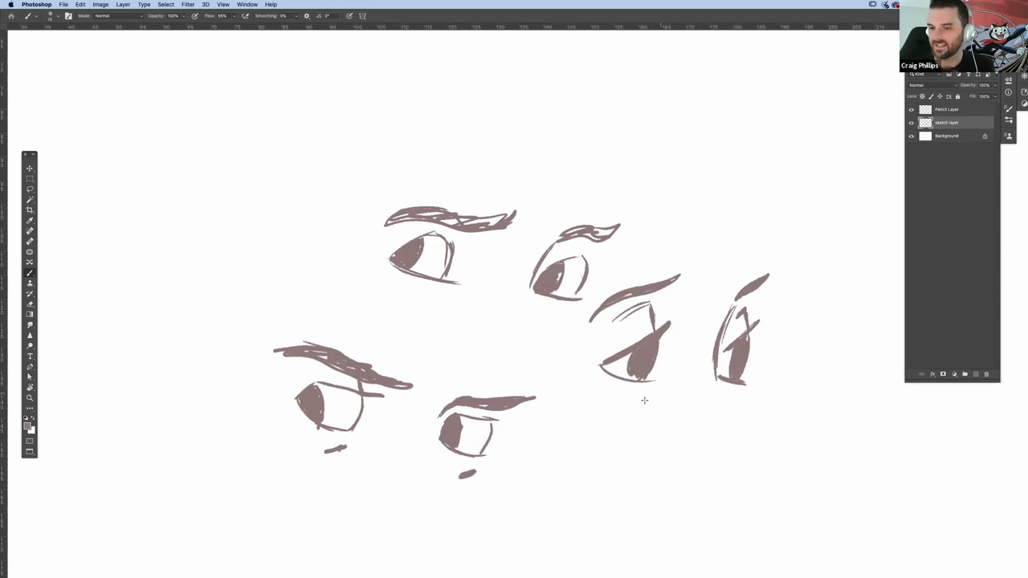
drag(647, 393, 635, 402)
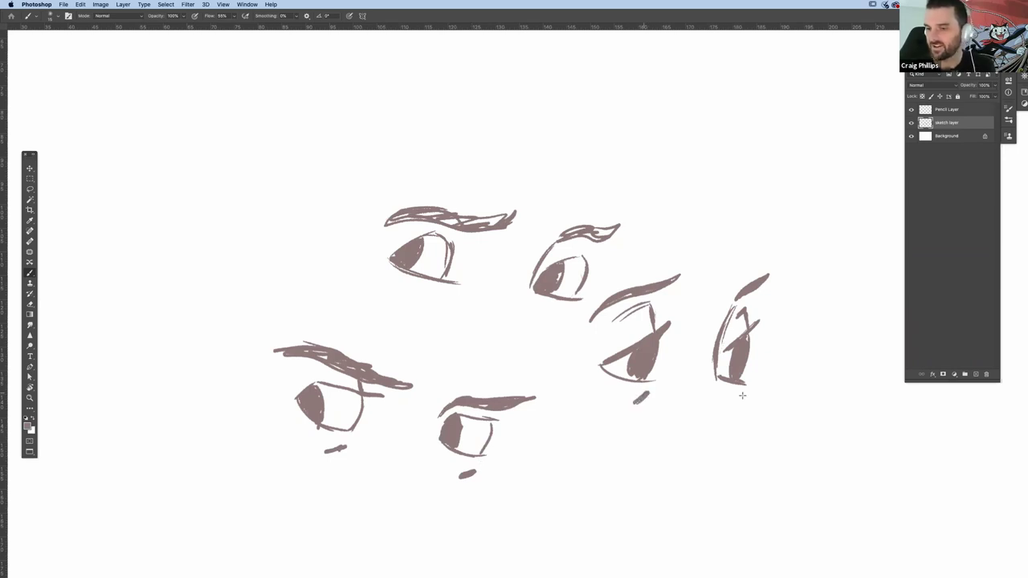
drag(743, 395, 739, 401)
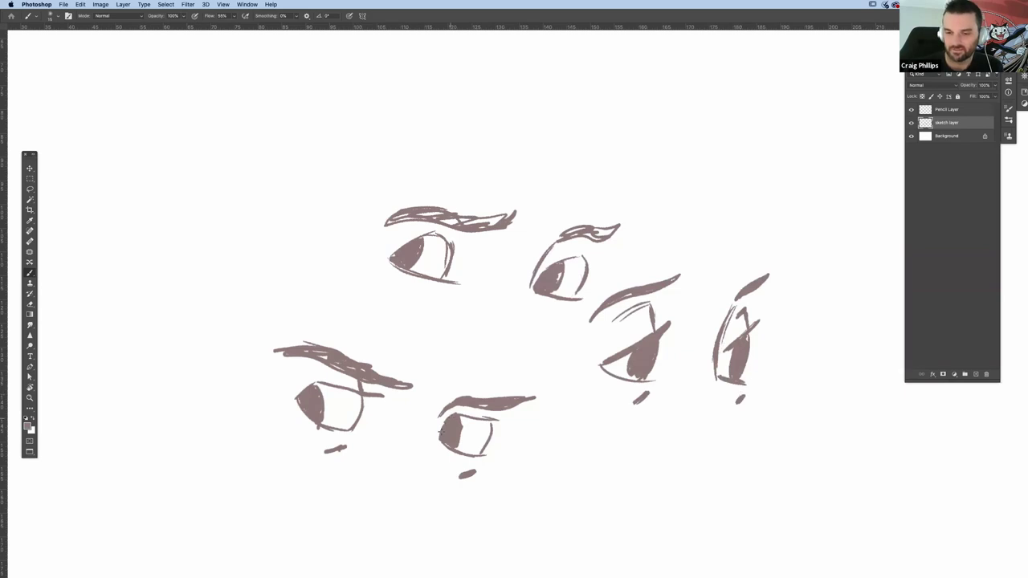
- Refine the lower-left pair by darkening the right eye's contour, filling the left eyebrow and giving it an upturned end
drag(441, 423, 437, 441)
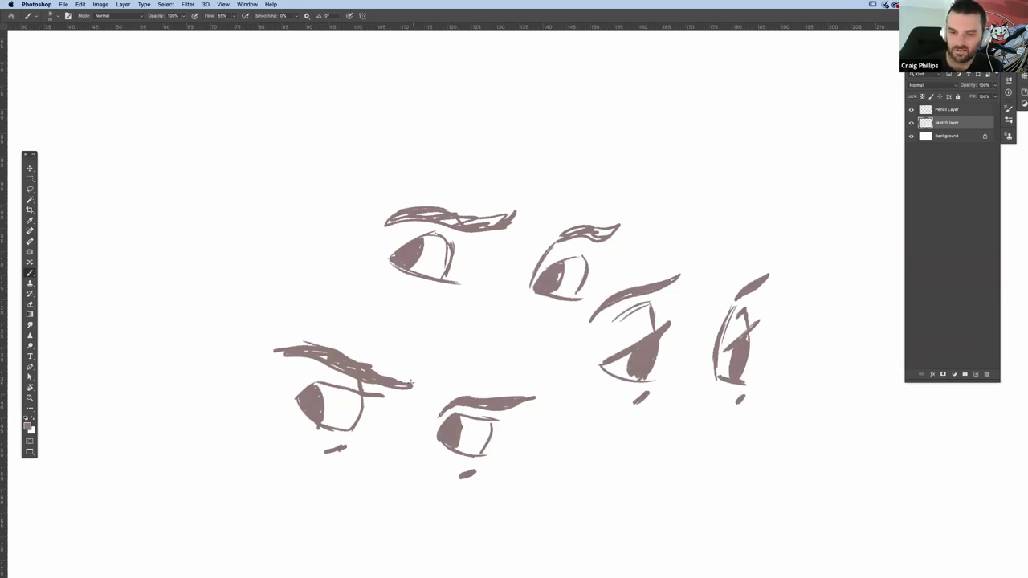
drag(401, 388, 418, 367)
drag(306, 351, 327, 358)
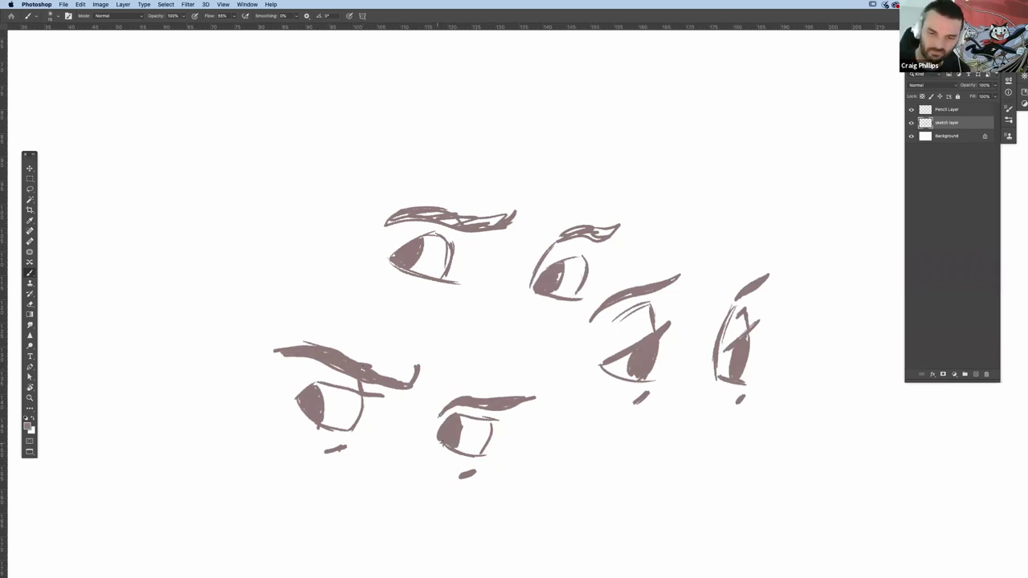
drag(440, 442, 467, 453)
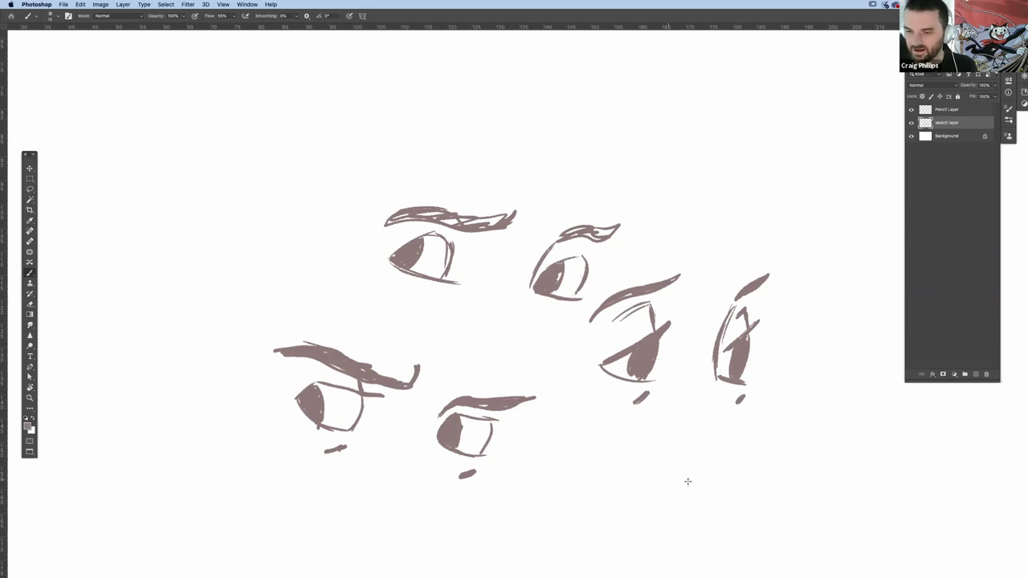
- Draw a half-closed eye at the canvas's lower right with a flat lid line, dark iris, domed upper lid and arched eyebrow
drag(679, 479, 630, 480)
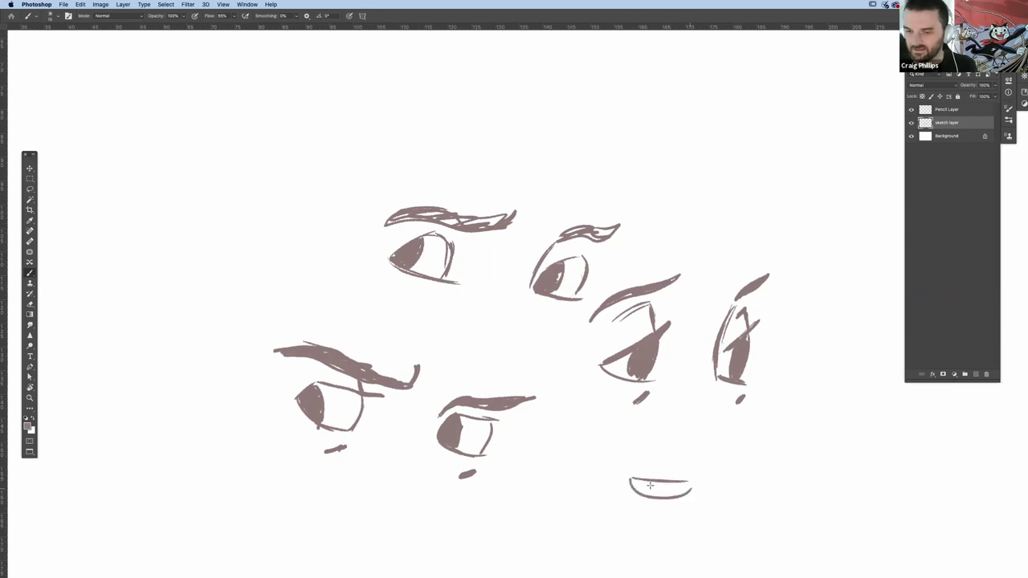
drag(694, 484, 656, 496)
mouse_move(647, 483)
mouse_down()
mouse_move(635, 492)
mouse_move(665, 455)
mouse_move(678, 461)
mouse_up()
drag(612, 454, 713, 428)
mouse_move(609, 457)
mouse_down()
mouse_move(711, 430)
mouse_move(643, 443)
mouse_move(687, 468)
mouse_up()
drag(615, 478, 635, 480)
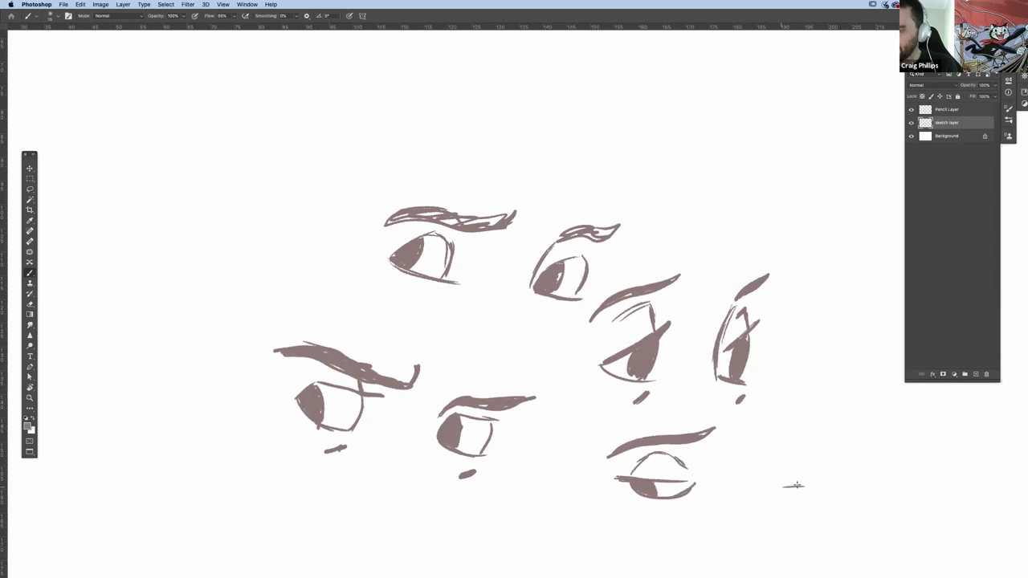
- Draw a matching half-closed eye to its right with a dark iris, domed upper lid and an eyebrow
mouse_move(776, 486)
mouse_down()
mouse_move(832, 486)
mouse_move(794, 502)
mouse_move(808, 503)
mouse_move(834, 485)
mouse_move(784, 497)
mouse_move(799, 498)
mouse_move(762, 486)
mouse_move(800, 456)
mouse_move(833, 476)
mouse_move(814, 458)
mouse_up()
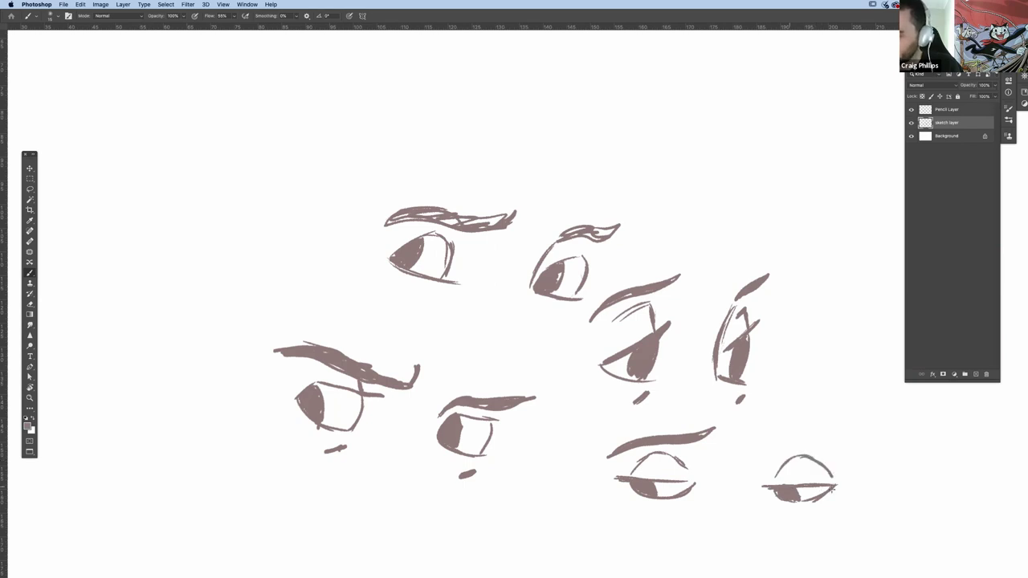
mouse_move(815, 498)
mouse_down()
mouse_move(790, 499)
mouse_move(813, 502)
mouse_up()
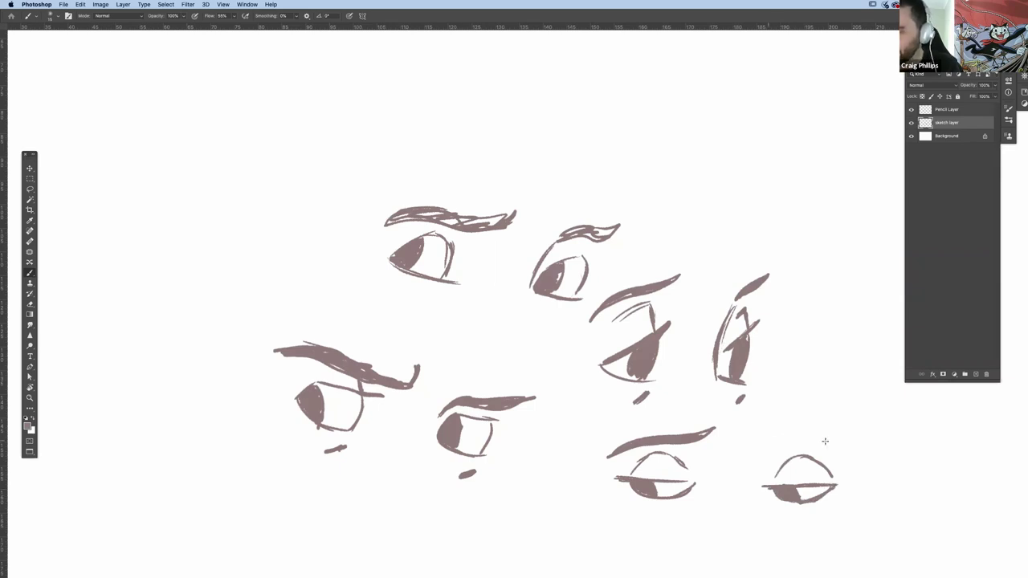
drag(769, 442, 850, 445)
mouse_move(767, 443)
mouse_down()
mouse_move(854, 443)
mouse_move(818, 465)
mouse_move(837, 484)
mouse_up()
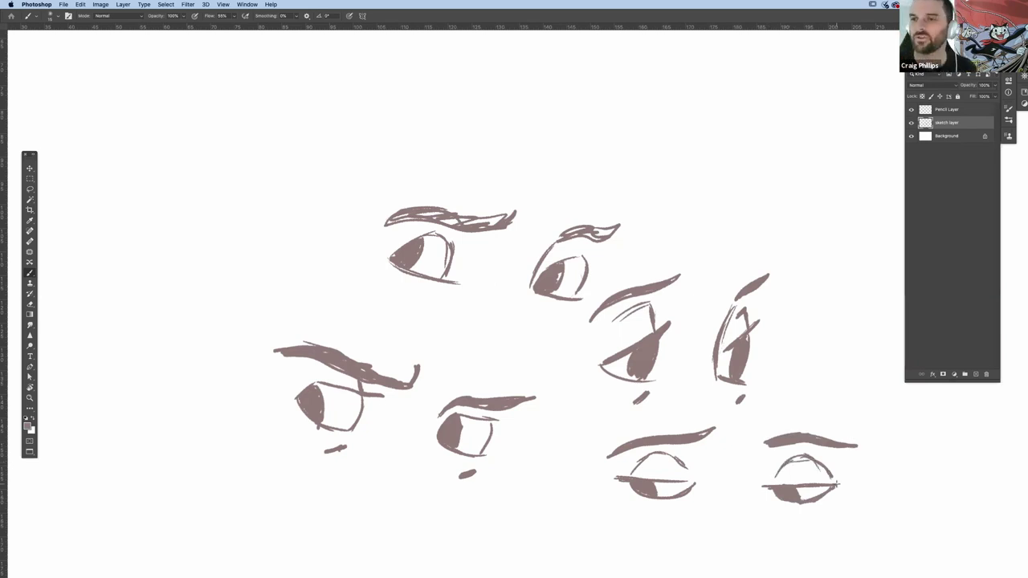
- Handwrite 3/1 in the empty area above the slanted-lid pair of eyes
mouse_move(775, 149)
mouse_down()
mouse_move(806, 169)
mouse_move(785, 216)
mouse_up()
drag(828, 213, 826, 249)
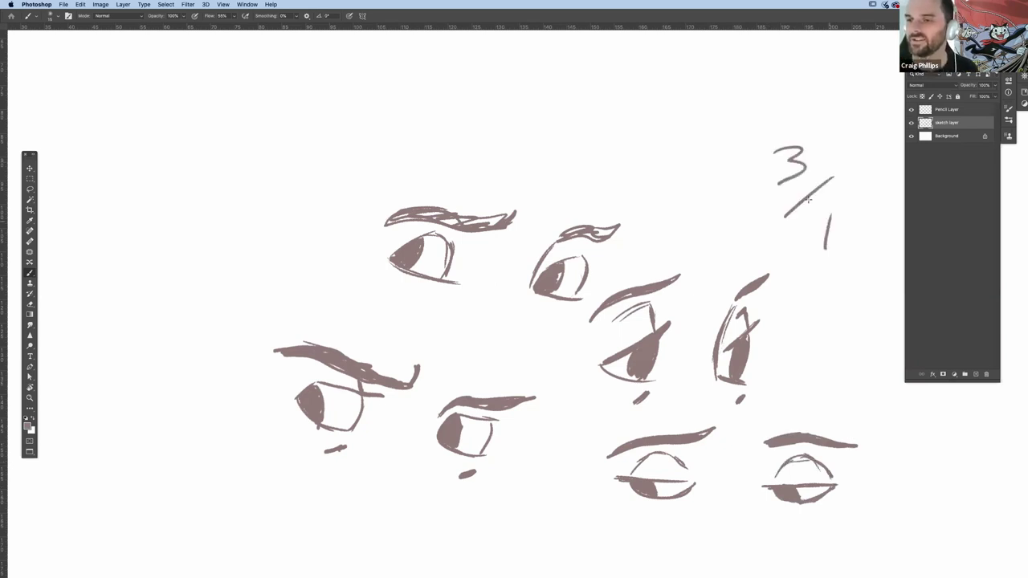
- Complete the handwritten fraction as 3/4 and clear all the drawings from the sketch layer
drag(809, 202, 838, 229)
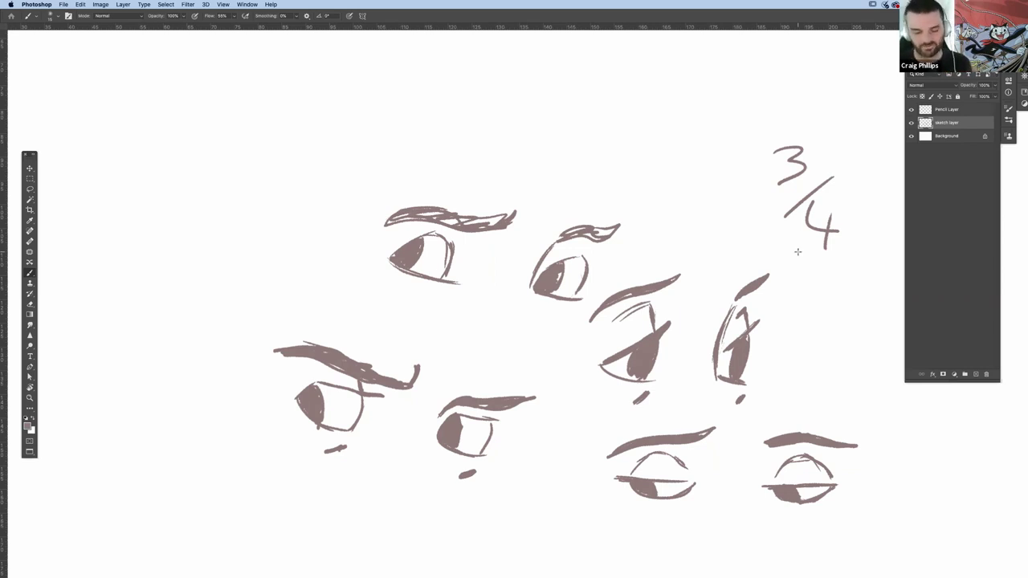
key(super+a)
key(BackSpace)
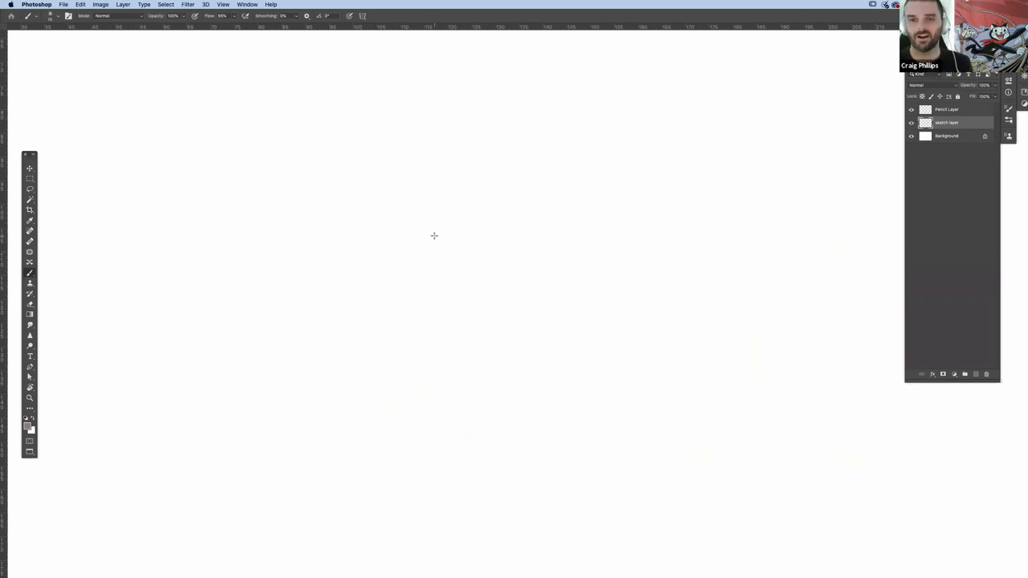
- Draw a slanted almond-shaped left eye with a dark highlighted iris, an arched upper lid fold and a short mark beneath
mouse_move(330, 243)
mouse_down()
mouse_move(392, 245)
mouse_move(431, 293)
mouse_move(385, 303)
mouse_move(435, 296)
mouse_up()
drag(336, 259, 390, 308)
mouse_move(358, 244)
mouse_down()
mouse_move(360, 265)
mouse_move(404, 268)
mouse_move(379, 287)
mouse_move(368, 259)
mouse_move(359, 262)
mouse_move(371, 249)
mouse_move(394, 283)
mouse_move(399, 247)
mouse_up()
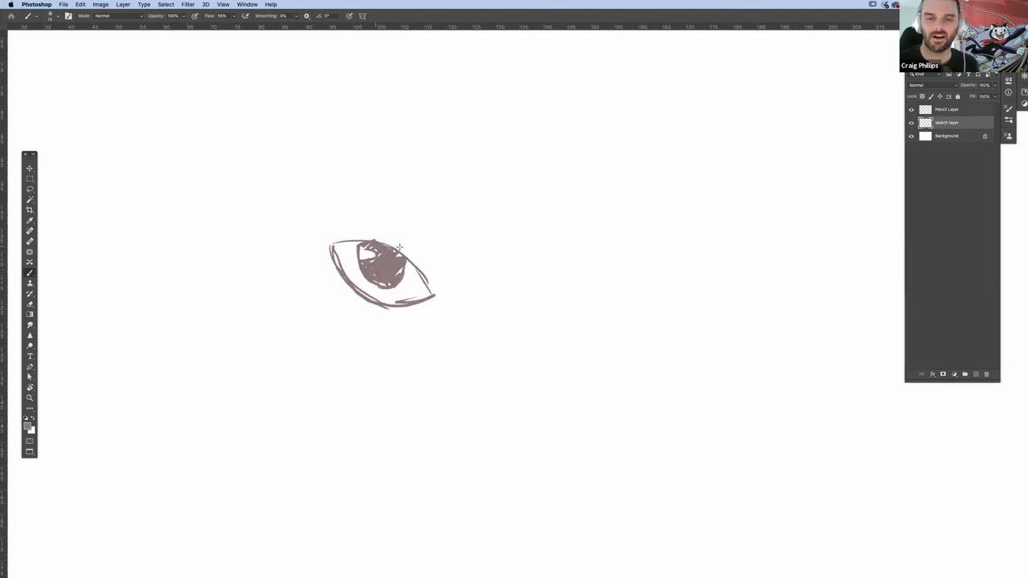
mouse_move(431, 312)
mouse_down()
mouse_move(404, 338)
mouse_move(413, 331)
mouse_up()
mouse_move(343, 237)
mouse_down()
mouse_move(403, 217)
mouse_move(435, 264)
mouse_up()
mouse_move(411, 223)
mouse_down()
mouse_move(436, 274)
mouse_move(352, 233)
mouse_move(342, 239)
mouse_up()
drag(373, 217, 438, 277)
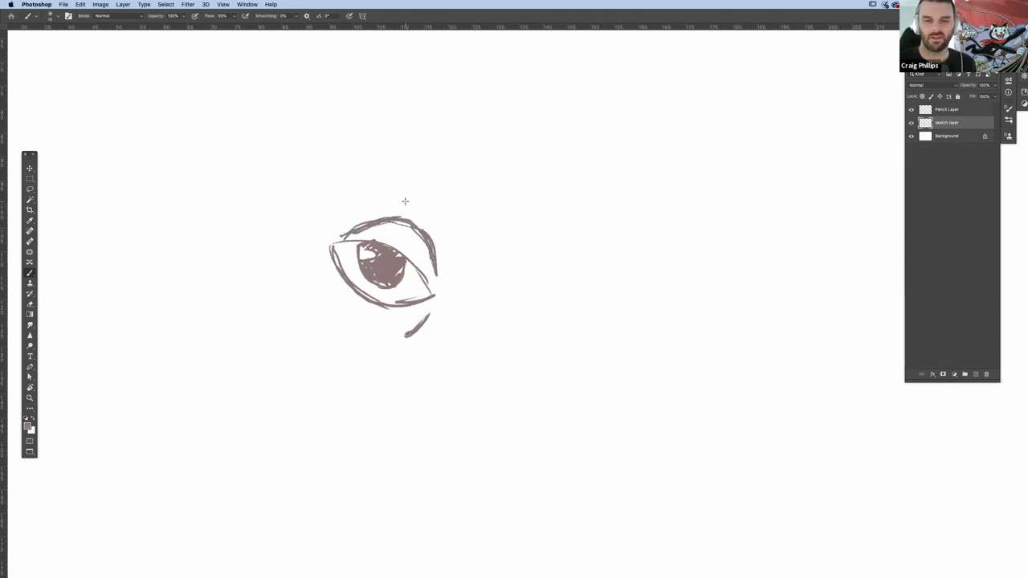
- Draw an arched eyebrow sloping down toward the nose above the left eye and fill its inner end with strokes
mouse_move(316, 172)
mouse_down()
mouse_move(411, 170)
mouse_move(451, 231)
mouse_up()
drag(399, 167, 457, 232)
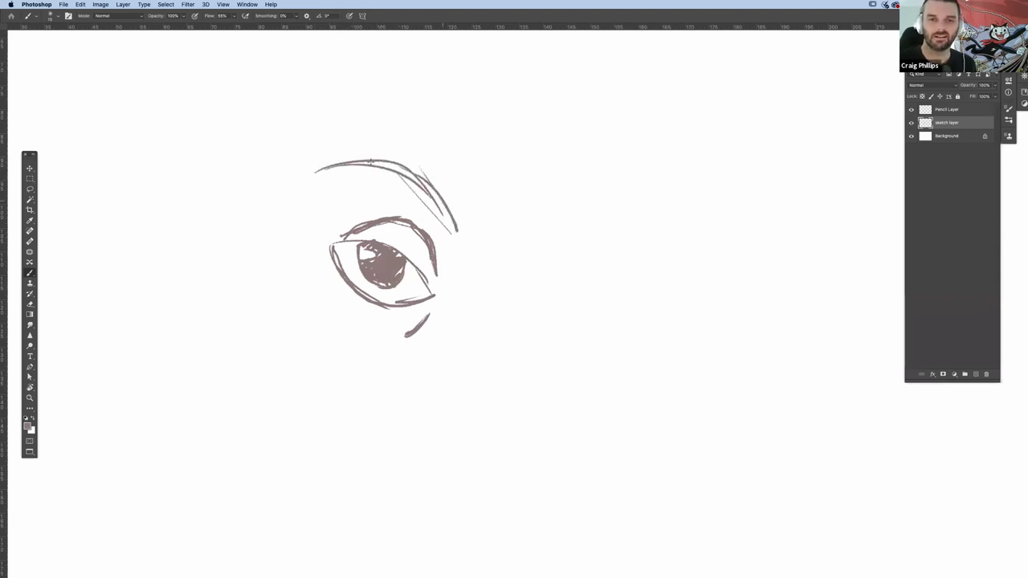
drag(331, 167, 450, 228)
drag(369, 166, 453, 226)
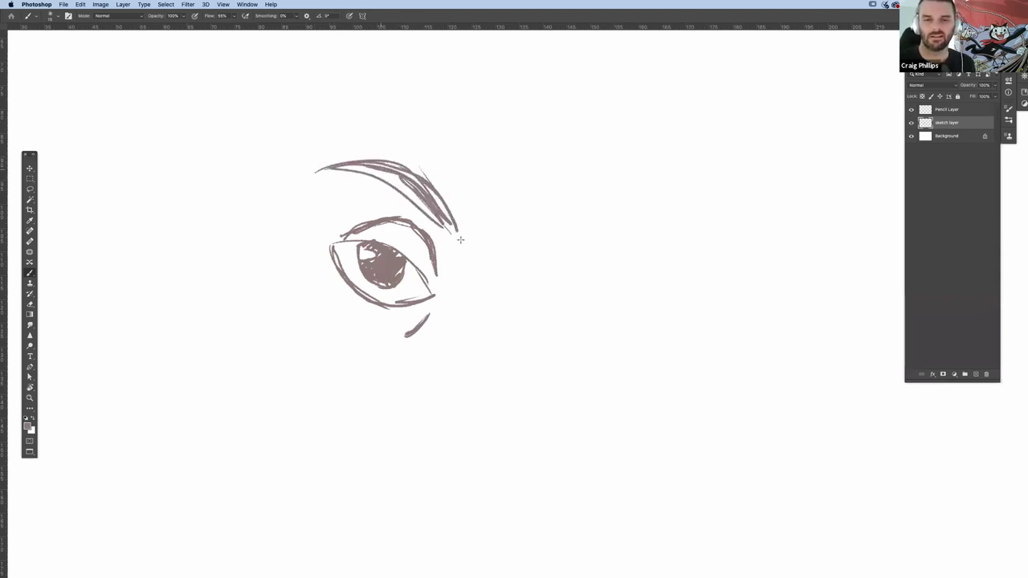
mouse_move(358, 164)
mouse_down()
mouse_move(455, 228)
mouse_move(463, 245)
mouse_up()
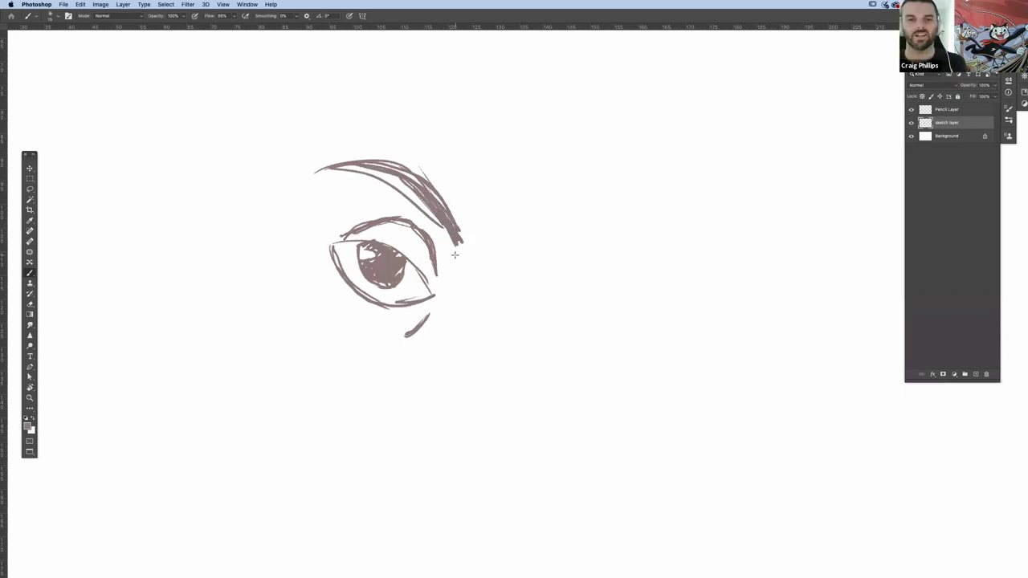
key(l)
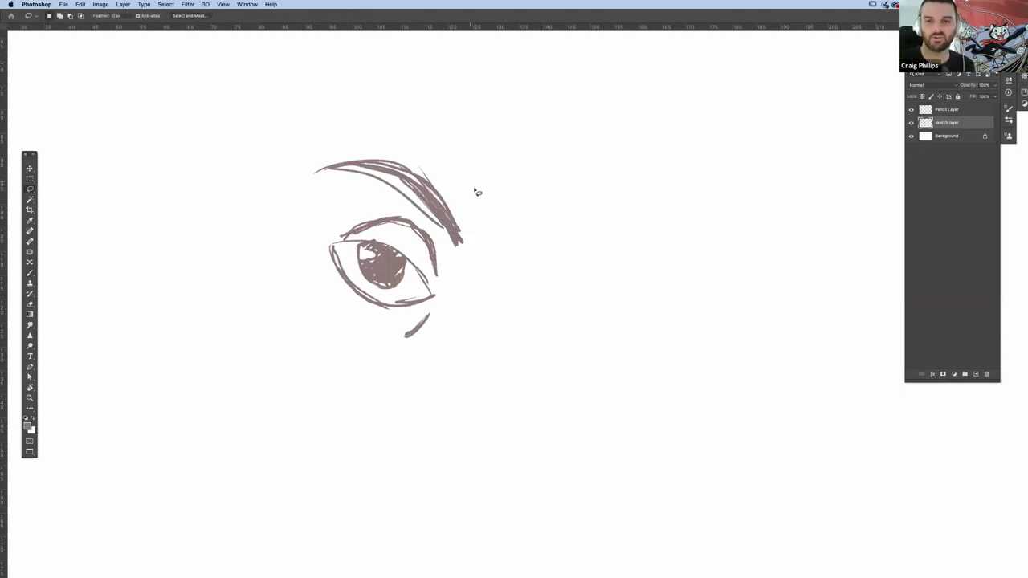
mouse_move(414, 368)
mouse_down()
mouse_move(418, 145)
mouse_move(478, 184)
mouse_up()
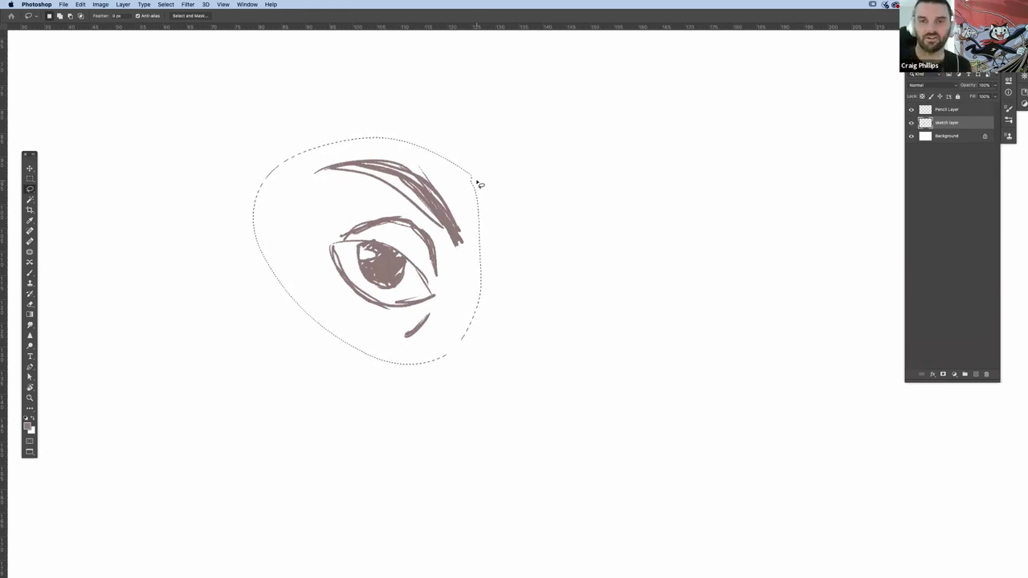
click(523, 170)
key(b)
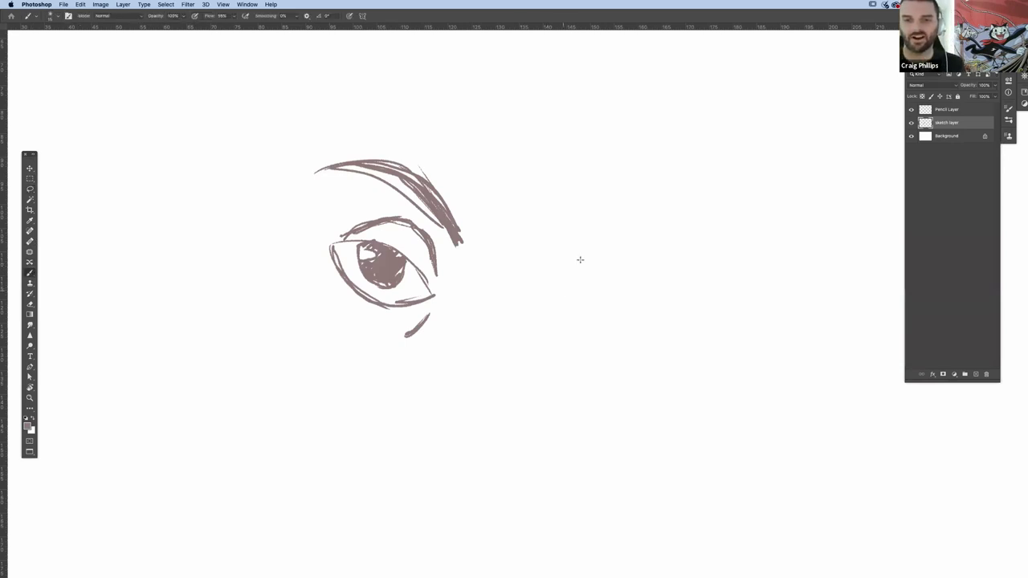
- Draw a mirrored almond-shaped right eye with a dark highlighted iris and start its upper lid fold
mouse_move(564, 289)
mouse_down()
mouse_move(584, 257)
mouse_move(643, 240)
mouse_up()
drag(564, 294, 595, 300)
drag(649, 239, 612, 302)
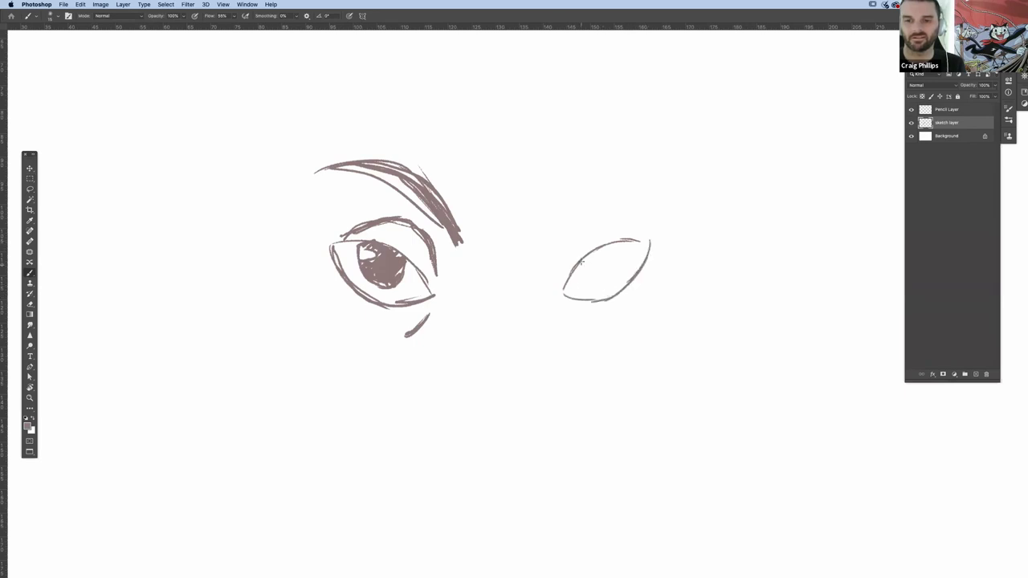
mouse_move(580, 261)
mouse_down()
mouse_move(588, 286)
mouse_move(601, 287)
mouse_up()
mouse_move(623, 243)
mouse_down()
mouse_move(617, 276)
mouse_move(600, 287)
mouse_move(595, 259)
mouse_move(612, 246)
mouse_move(587, 271)
mouse_move(603, 286)
mouse_move(578, 228)
mouse_up()
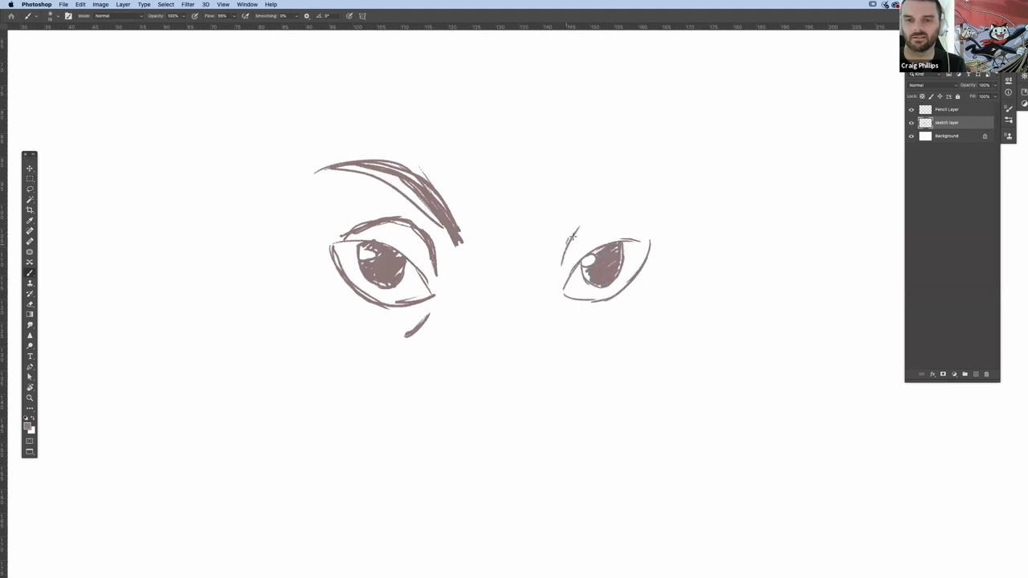
- Add a mirrored arched eyebrow above the right eye and a short slanted mark beneath its inner corner
mouse_move(641, 227)
mouse_down()
mouse_move(565, 238)
mouse_move(630, 160)
mouse_up()
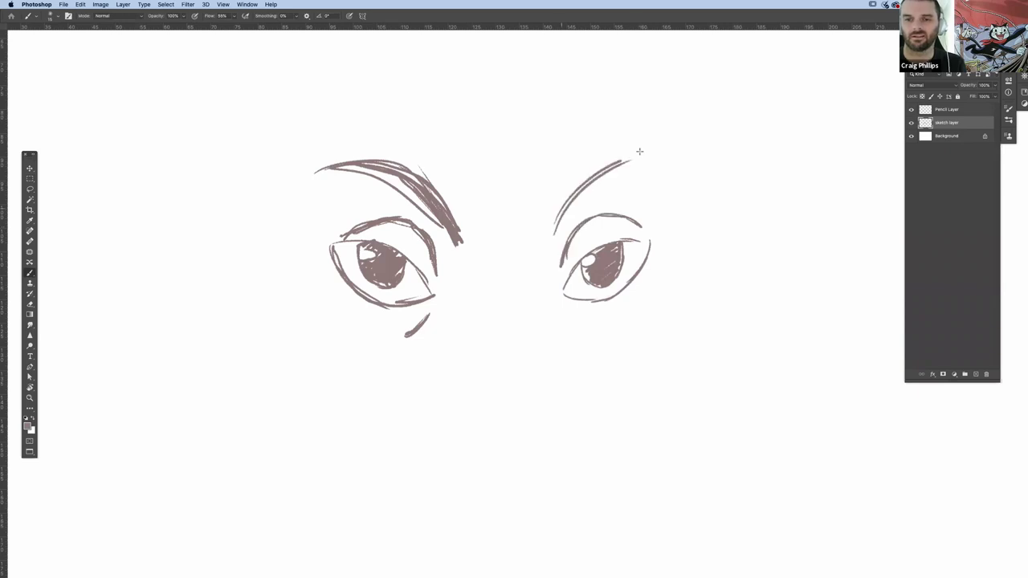
drag(549, 241, 636, 158)
drag(560, 229, 665, 157)
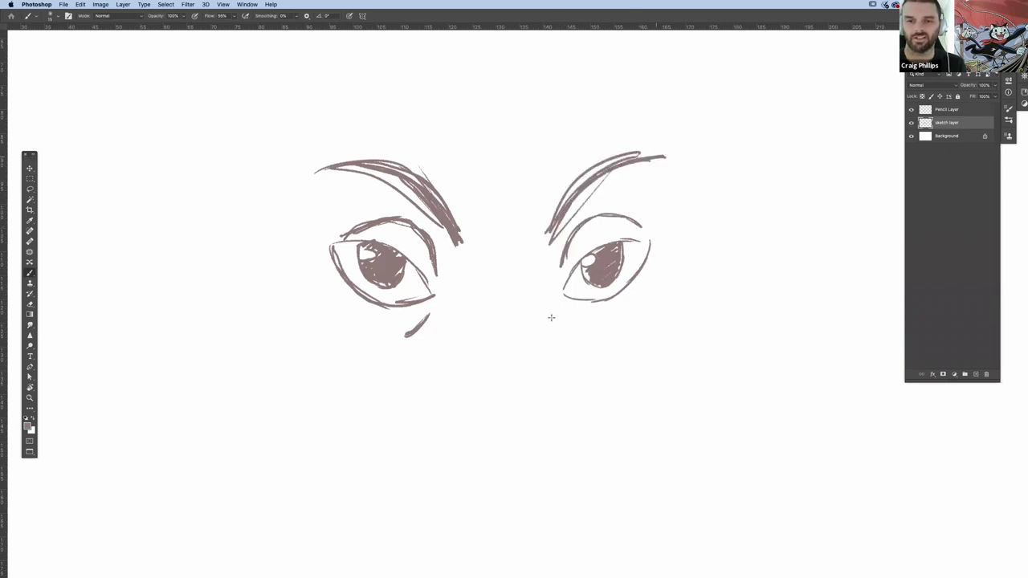
drag(541, 240, 576, 194)
drag(552, 316, 574, 338)
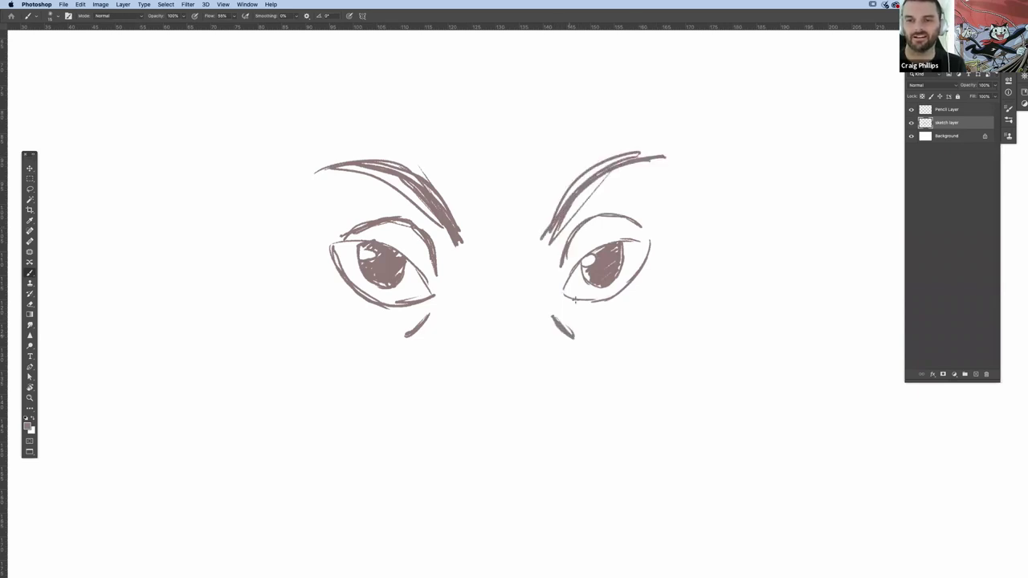
- Darken the right eye's lower contour, upper lash line and lid fold with repeated strokes
drag(576, 299, 644, 267)
drag(596, 300, 653, 244)
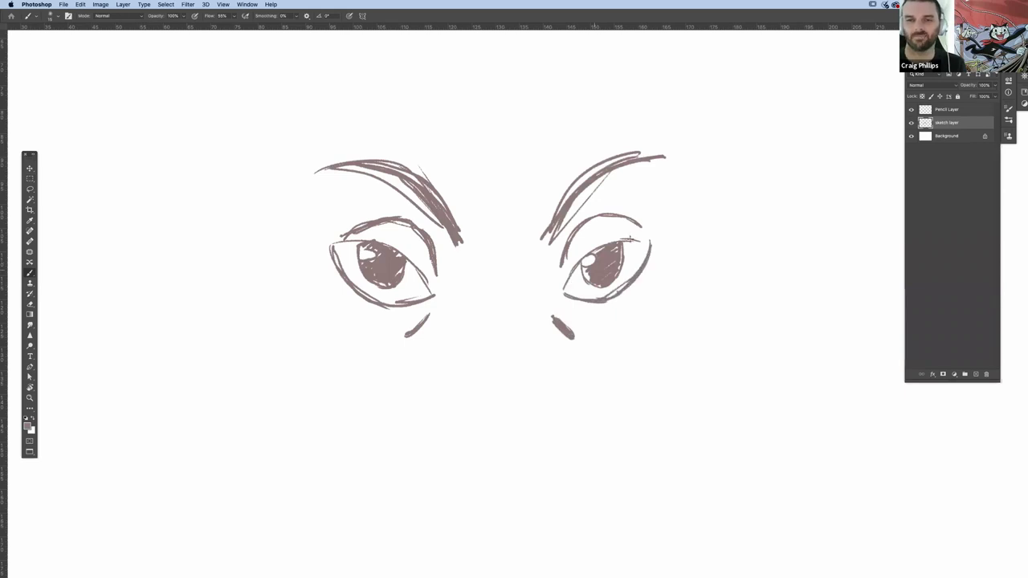
drag(582, 257, 656, 239)
drag(571, 222, 646, 245)
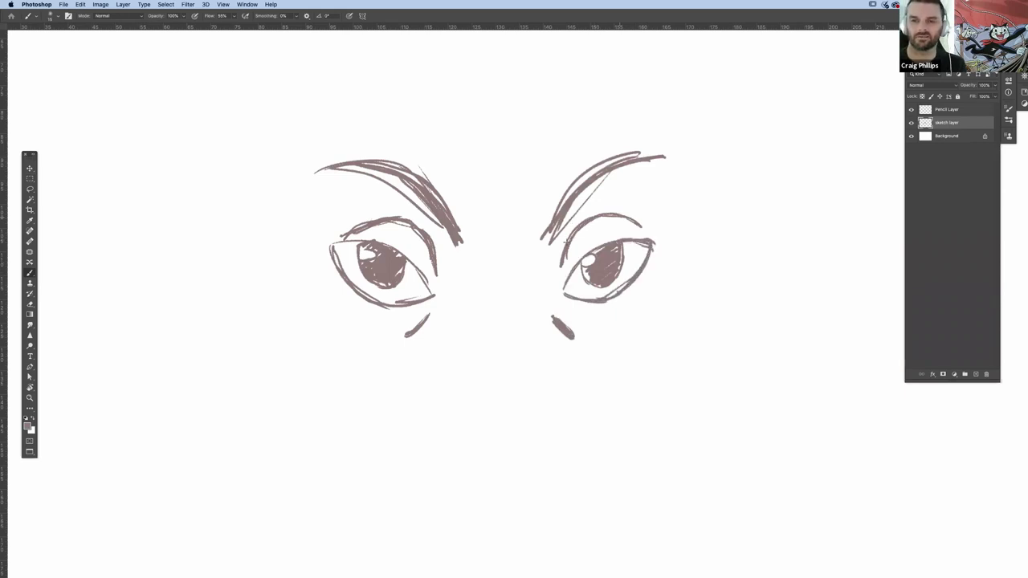
drag(566, 242, 648, 233)
drag(560, 268, 596, 226)
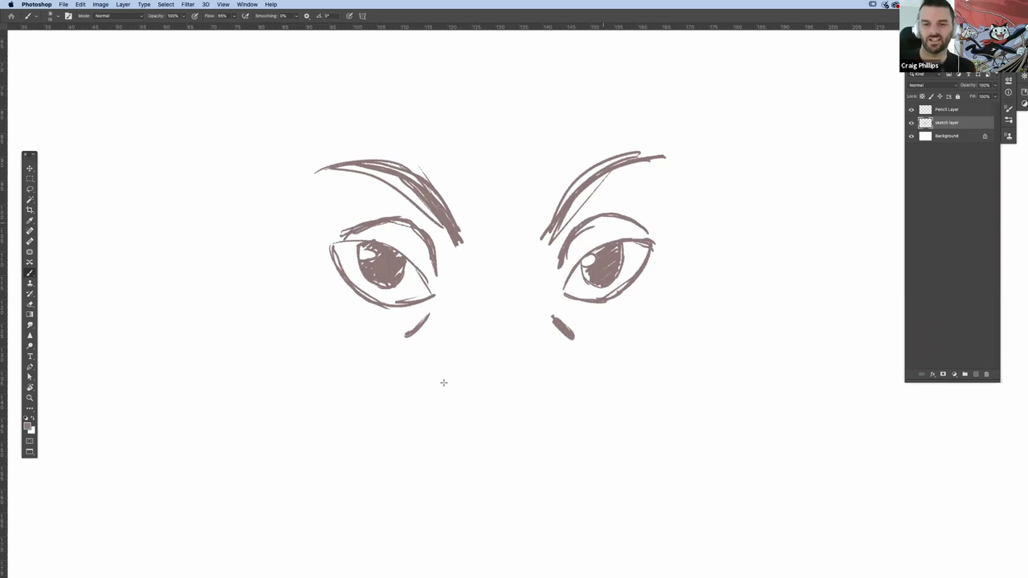
- Handwrite FLIP below the pair of eyes and draw an upward arrow above the word
drag(456, 382, 439, 407)
drag(439, 394, 481, 405)
drag(493, 384, 493, 405)
drag(508, 381, 509, 406)
drag(503, 388, 519, 397)
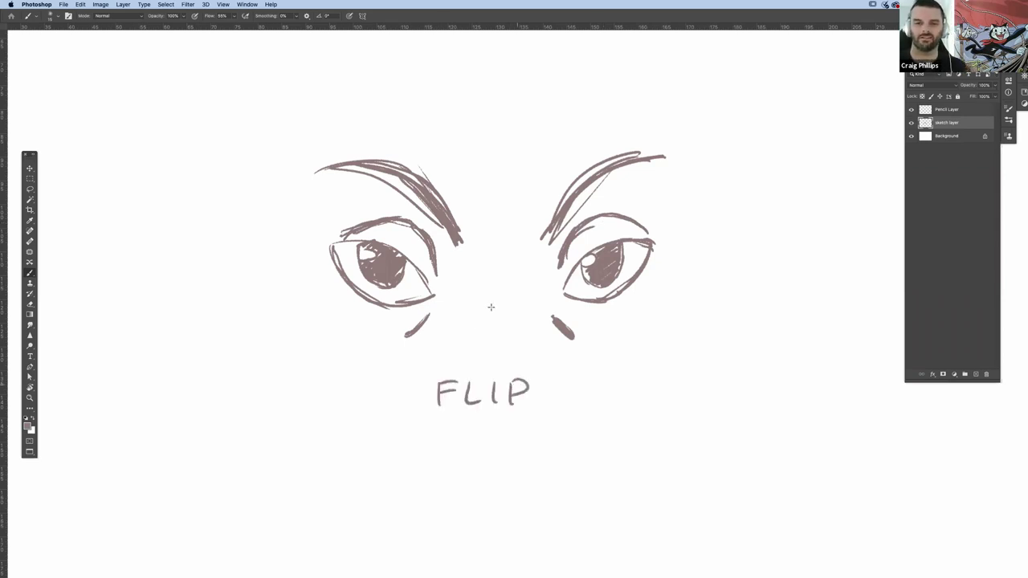
mouse_move(490, 313)
mouse_down()
mouse_move(483, 341)
mouse_move(502, 327)
mouse_up()
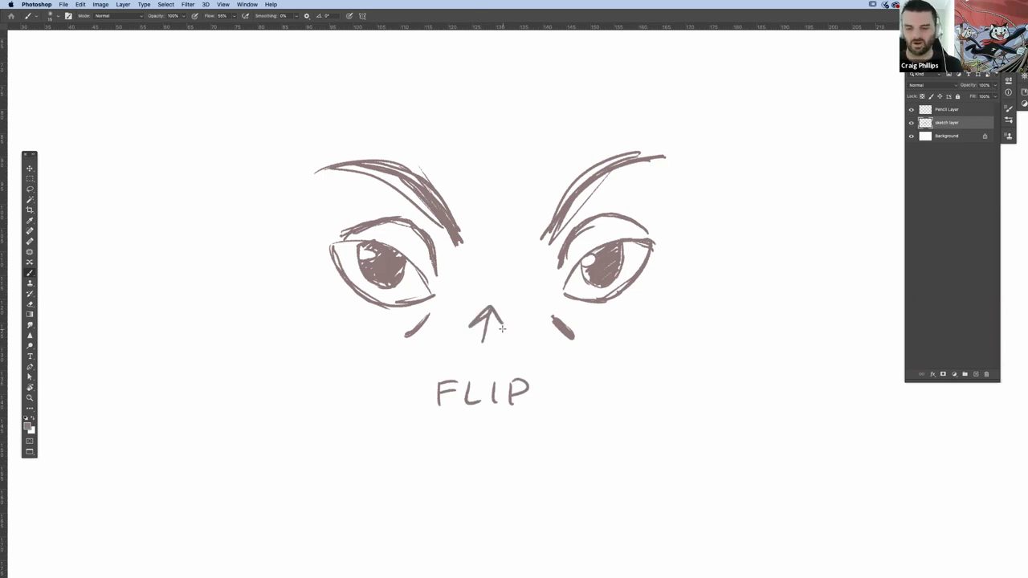
- Clear the sketch layer and draw a large tilted oval left eye with a tiny dark pupil and a raised arched eyebrow
key(super+a)
key(Delete)
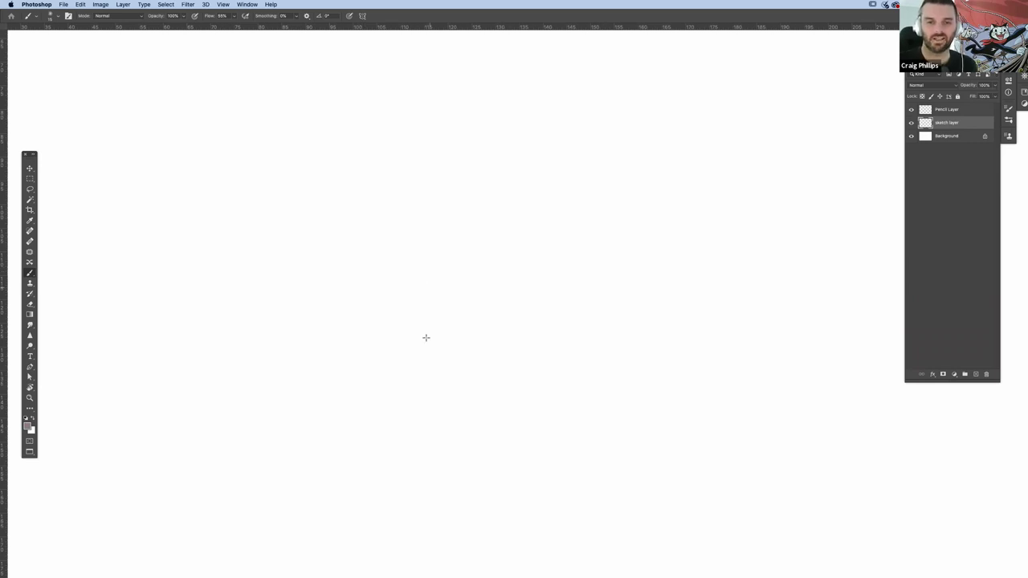
drag(303, 241, 302, 239)
drag(399, 235, 377, 355)
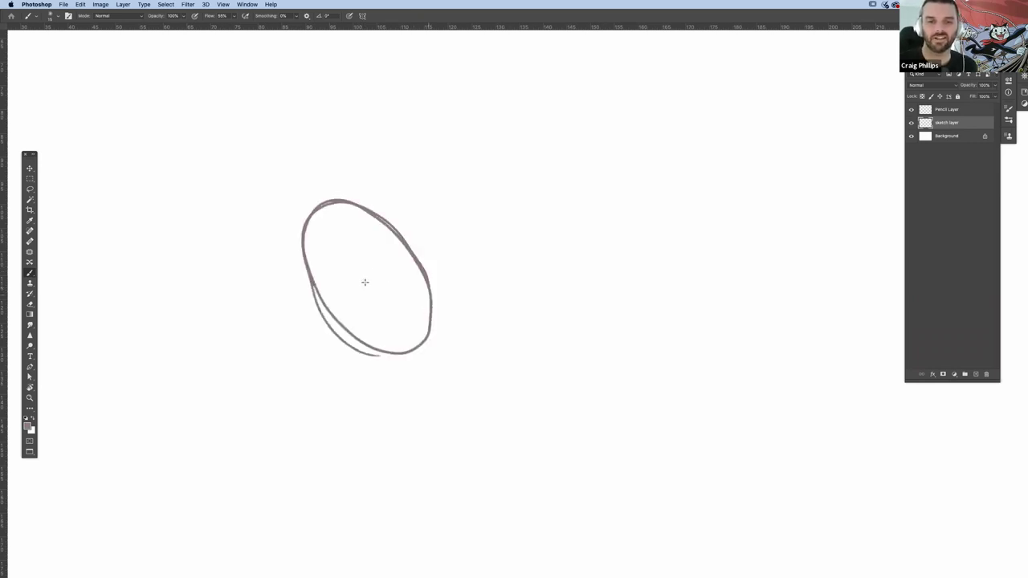
drag(369, 255, 368, 257)
drag(426, 288, 425, 316)
drag(371, 274, 369, 268)
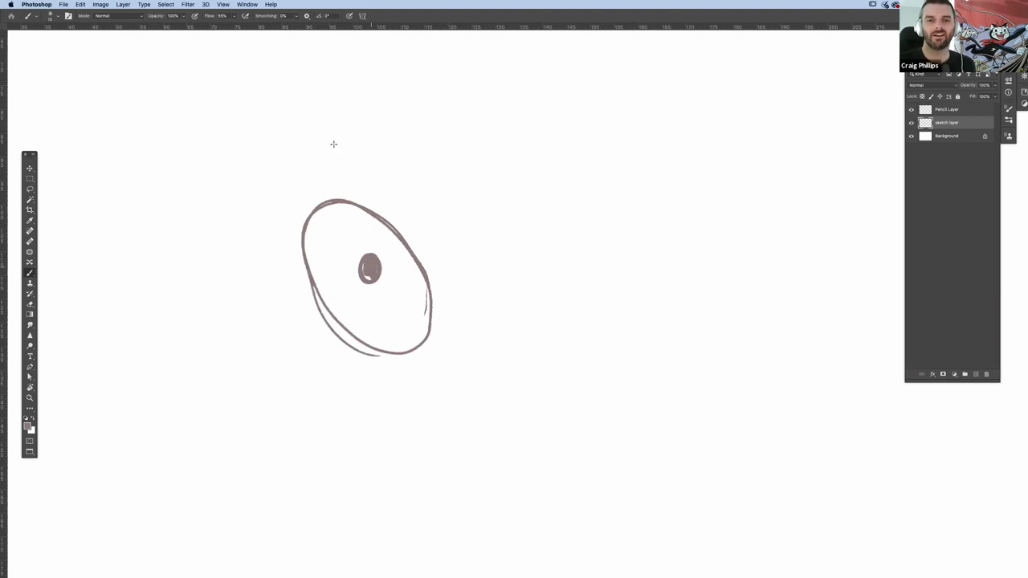
drag(282, 149, 448, 164)
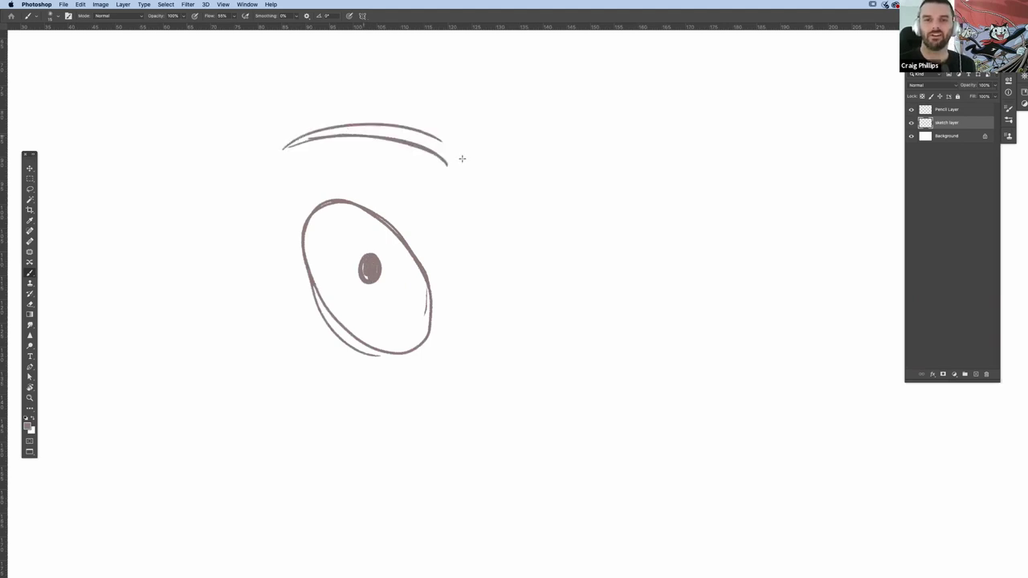
drag(299, 144, 450, 163)
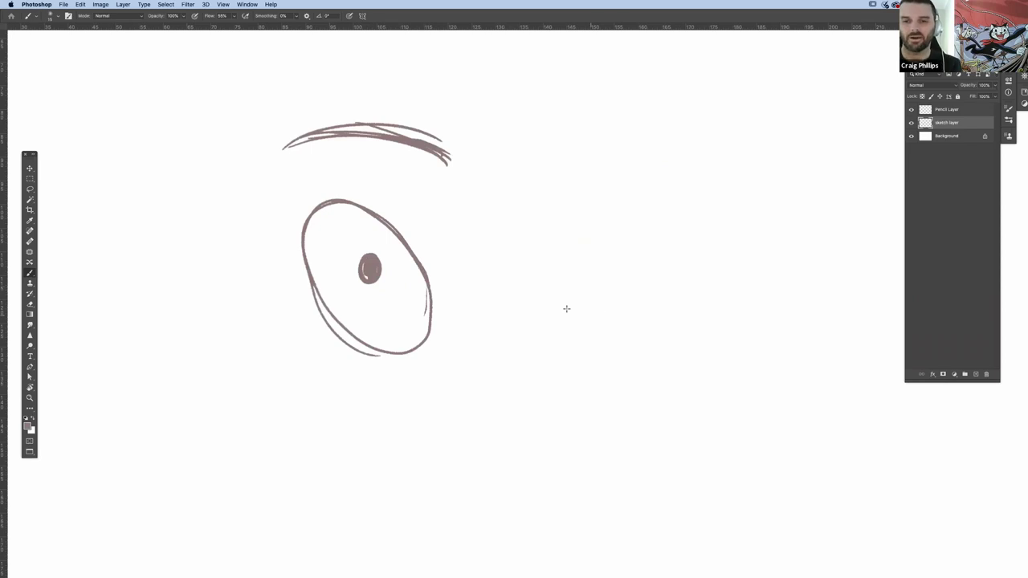
- Draw a mirrored tilted oval right eye with a reinforced outline and a tiny dark pupil
drag(653, 203, 574, 315)
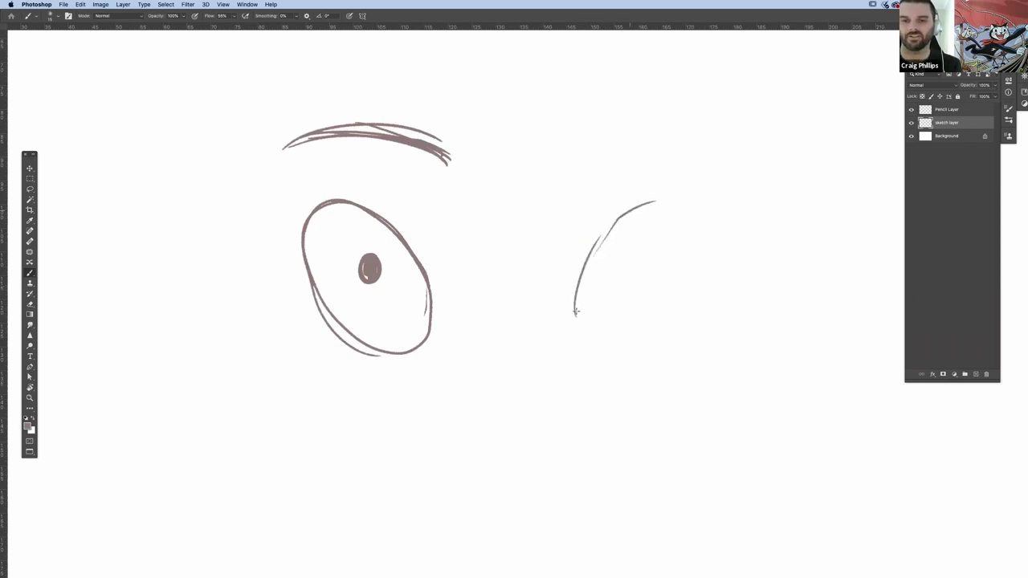
drag(649, 204, 653, 312)
drag(576, 317, 689, 265)
drag(699, 239, 630, 342)
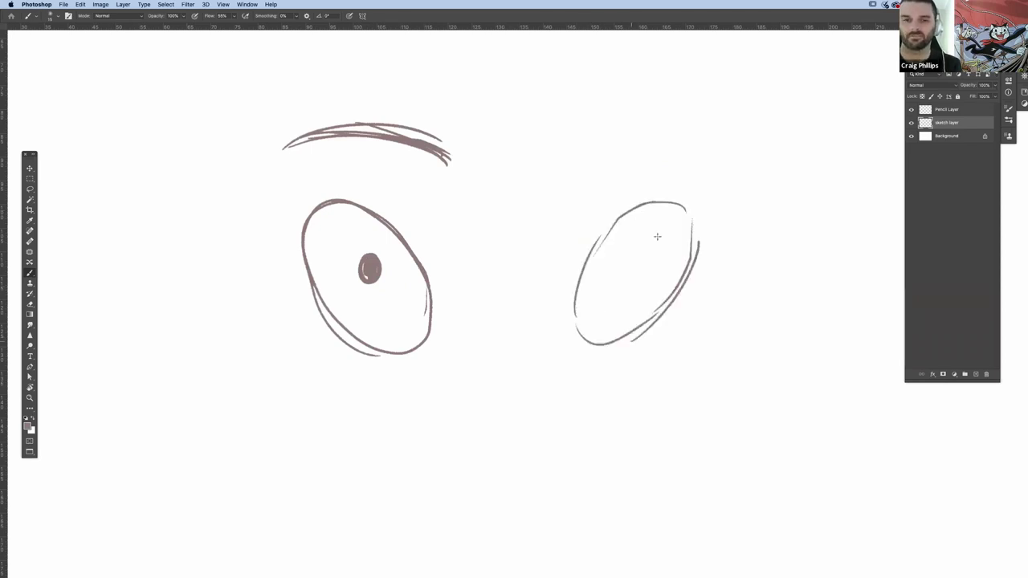
drag(609, 224, 657, 317)
drag(620, 255, 618, 271)
- Draw a raised, gently arched eyebrow above the right oval eye and thicken it with several strokes
drag(566, 159, 701, 129)
drag(578, 167, 695, 145)
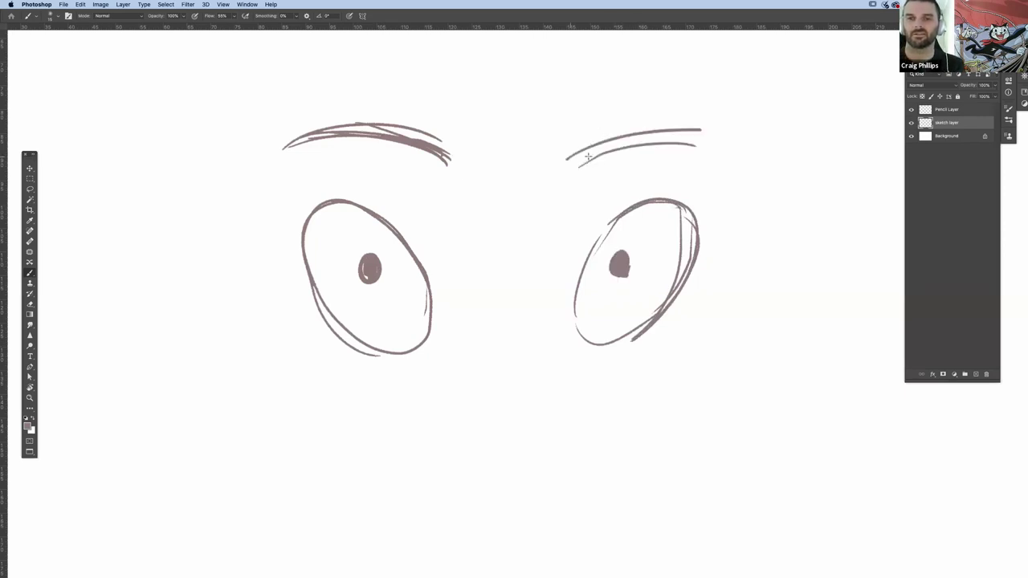
drag(572, 154, 743, 134)
drag(585, 136, 694, 130)
drag(568, 159, 750, 145)
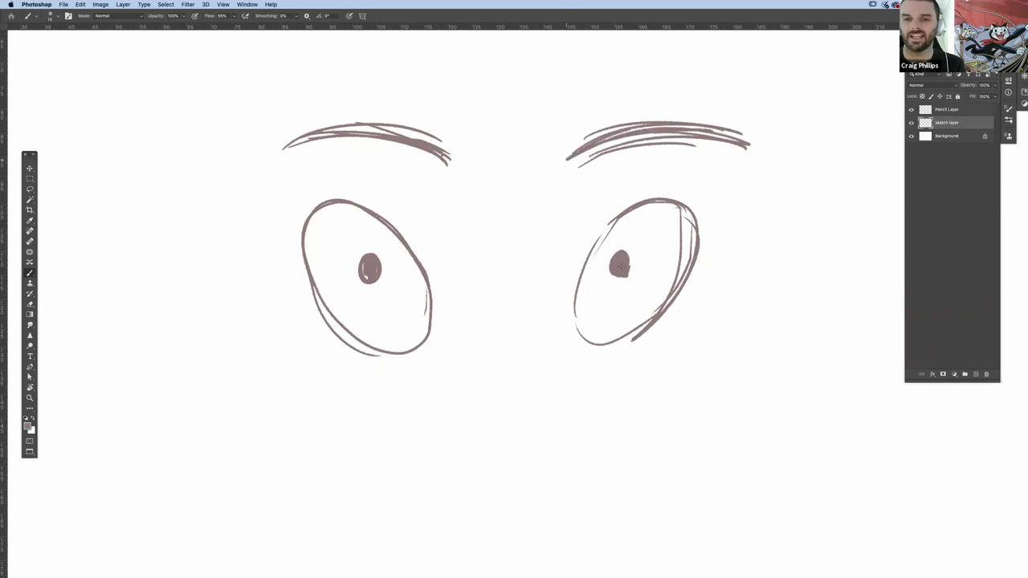
- Reinforce the outlines of both oval eyes with extra contour strokes, mainly around the right eye
mouse_move(614, 219)
mouse_down()
mouse_move(579, 318)
mouse_move(616, 339)
mouse_up()
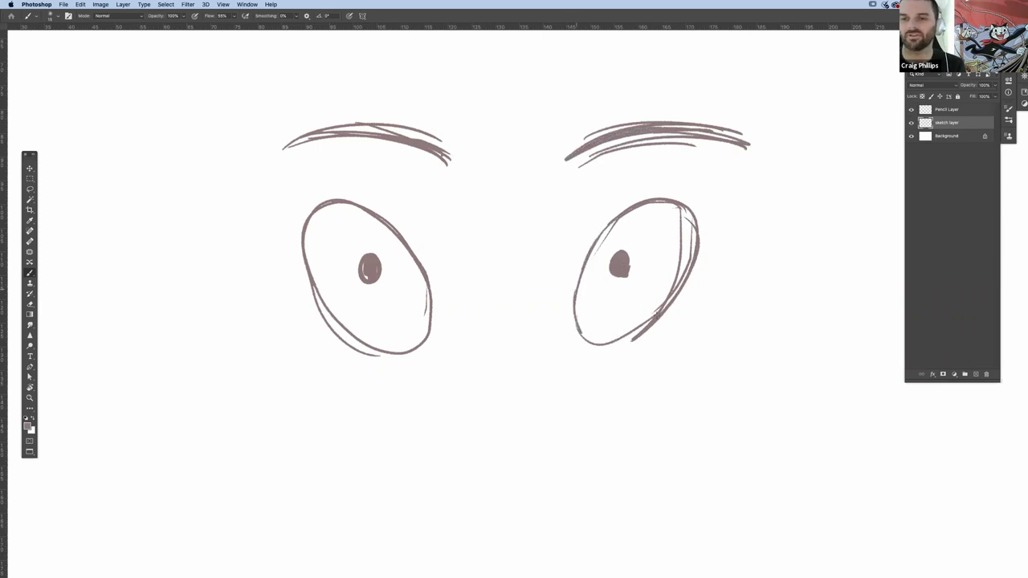
drag(657, 312, 602, 315)
drag(684, 215, 695, 272)
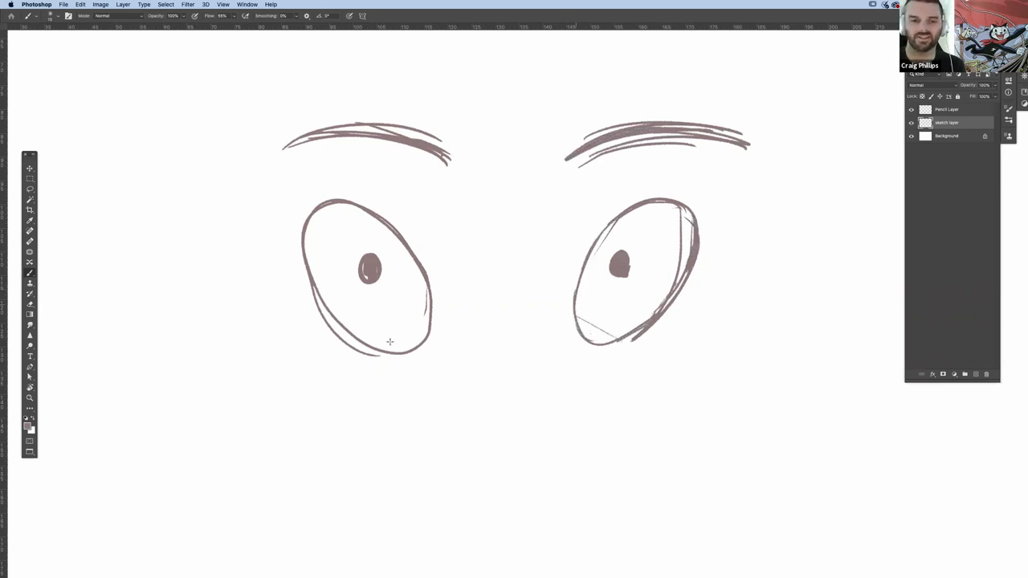
drag(576, 316, 602, 347)
drag(305, 262, 375, 353)
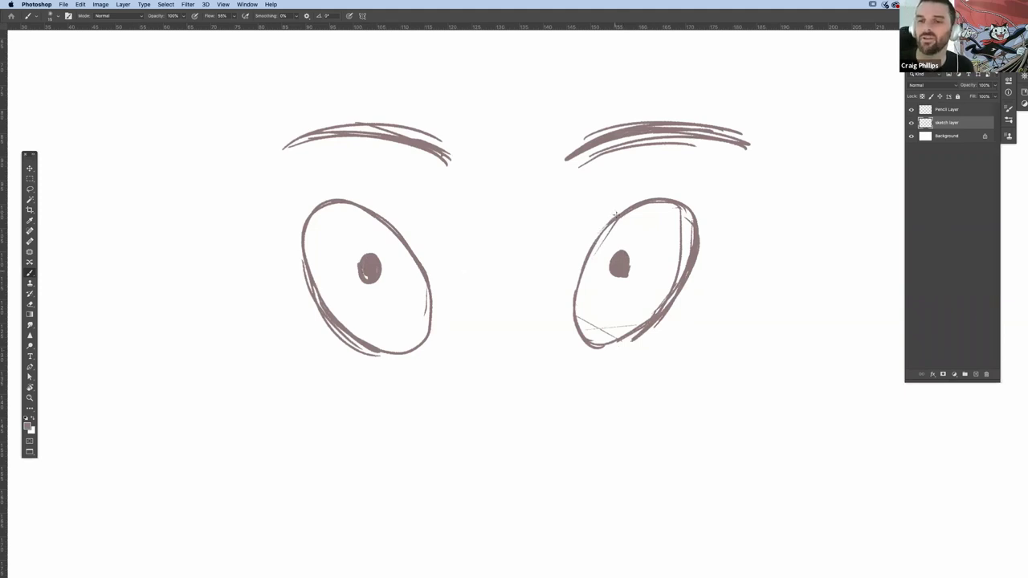
mouse_move(587, 249)
mouse_down()
mouse_move(582, 267)
mouse_move(669, 198)
mouse_up()
drag(678, 201, 690, 239)
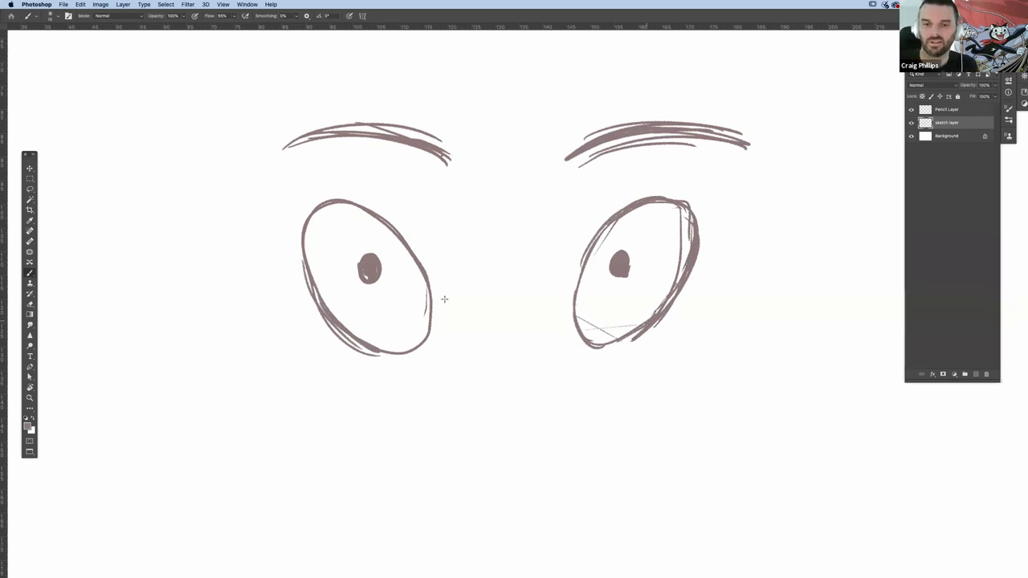
- Clear the sketch layer and draw a small half-lidded left eye with a dark oval pupil glancing to the left
key(super+a)
key(BackSpace)
mouse_move(520, 269)
mouse_down()
mouse_move(445, 302)
mouse_move(512, 273)
mouse_move(454, 315)
mouse_up()
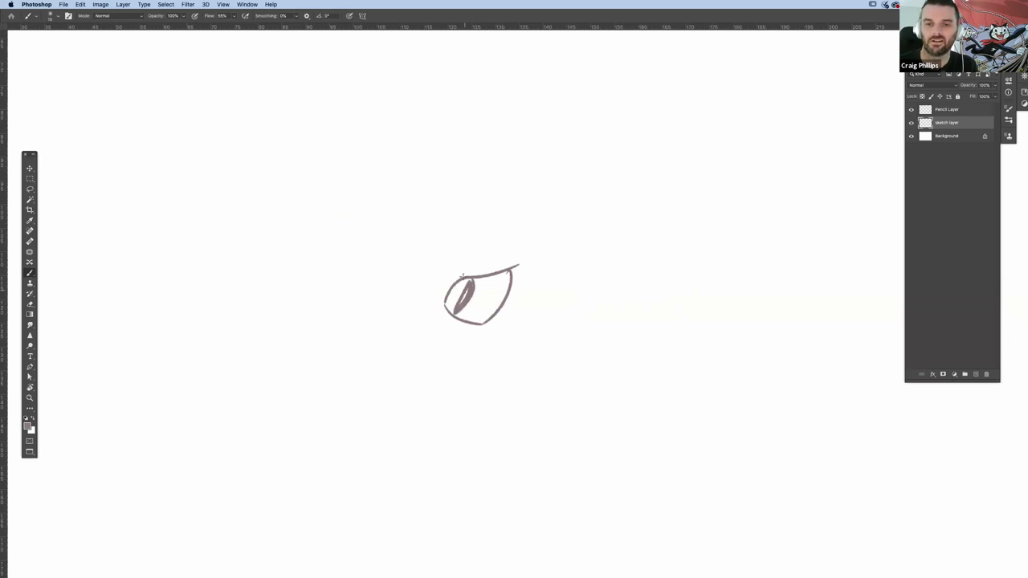
drag(470, 279, 450, 309)
- Draw a hooked fold line rising above the left eye and a wavy, thickened eyebrow over it
drag(505, 242, 508, 268)
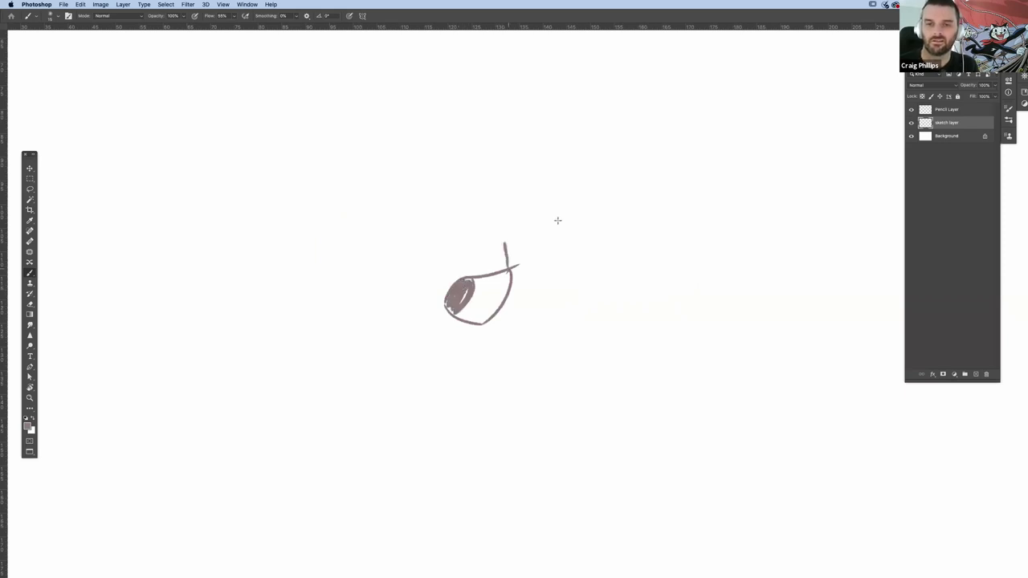
drag(465, 241, 506, 241)
drag(441, 216, 518, 229)
drag(429, 221, 561, 224)
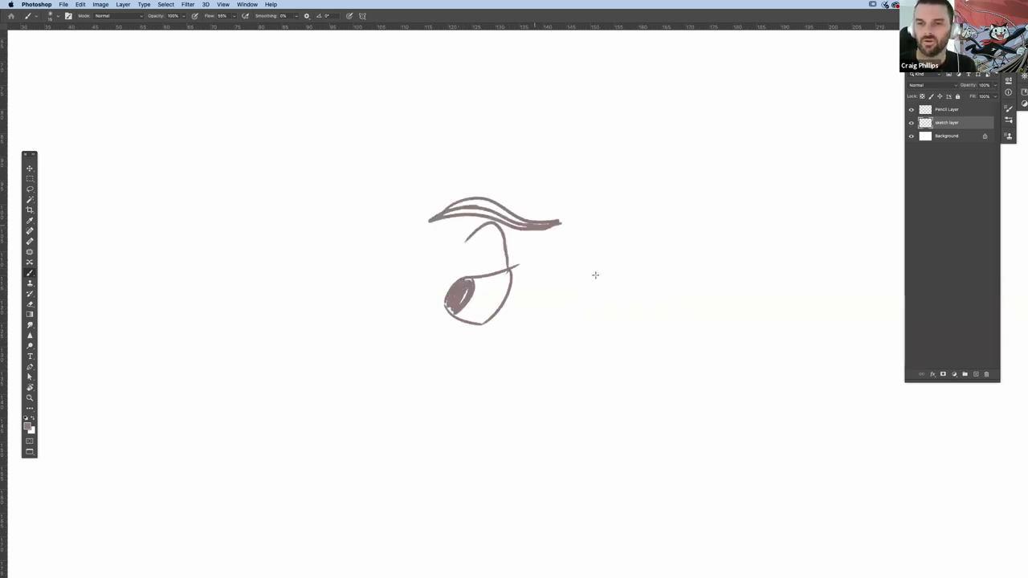
- Draw a matching half-lidded right eye with a dark pupil glancing left and a short hooked fold line above it
mouse_move(592, 277)
mouse_down()
mouse_move(633, 264)
mouse_move(601, 322)
mouse_up()
mouse_move(588, 278)
mouse_down()
mouse_move(587, 311)
mouse_move(596, 312)
mouse_up()
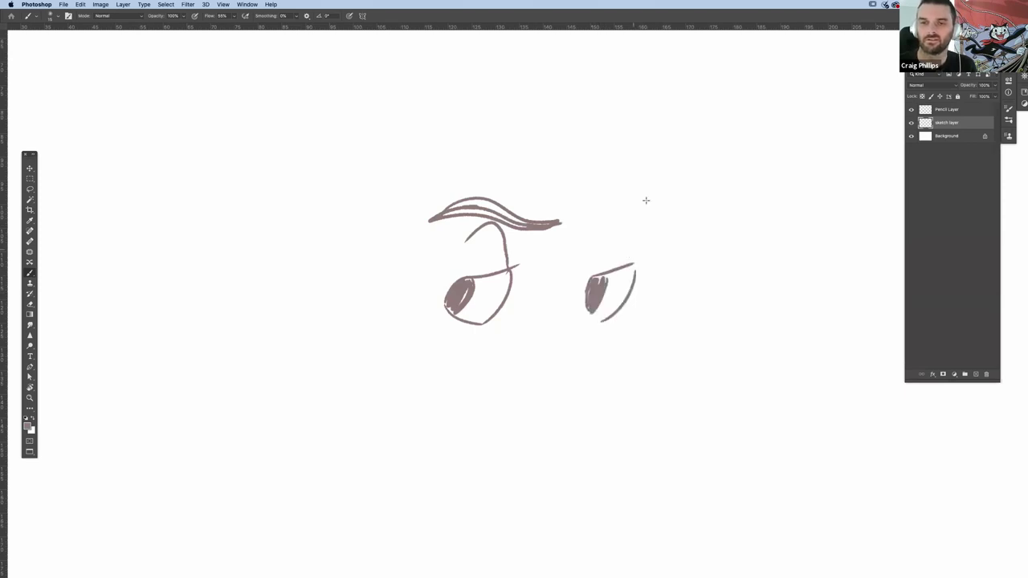
drag(614, 235, 628, 261)
- Draw a slanted right eyebrow with a hooked outer end and a thick curved contour line down the inner side of the right eye
drag(563, 223, 565, 203)
mouse_move(585, 222)
mouse_down()
mouse_move(655, 206)
mouse_move(658, 224)
mouse_move(585, 227)
mouse_move(604, 367)
mouse_up()
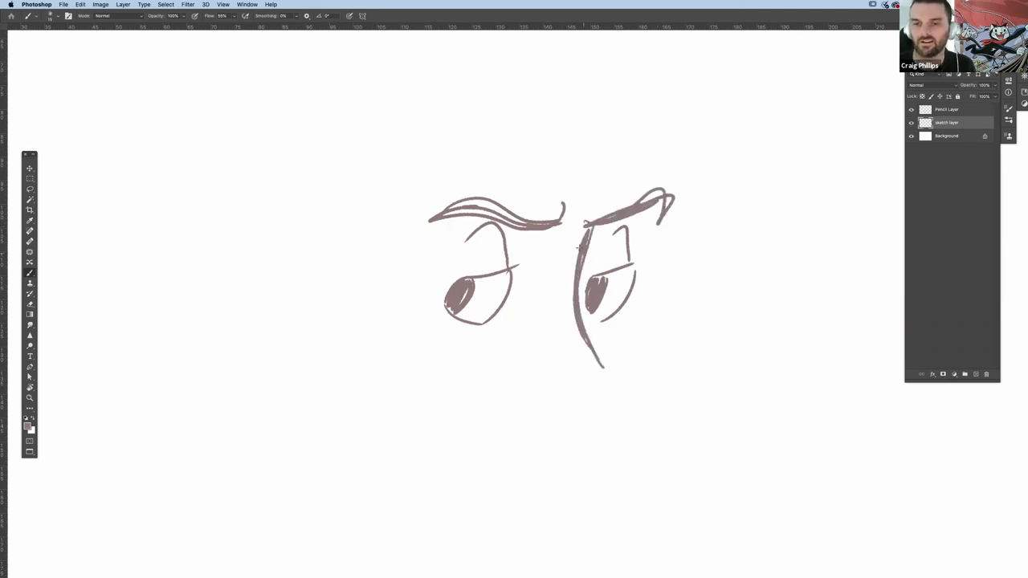
drag(587, 227, 602, 367)
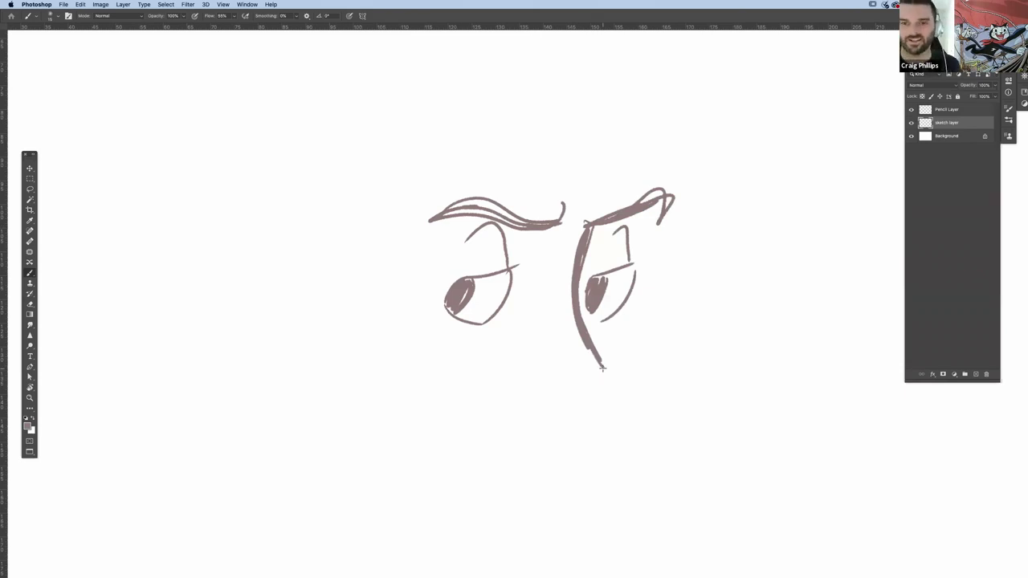
- Clear the sketch layer, lightly sketch a wide tilted oval for the top of an animal head, and number it 1
key(BackSpace)
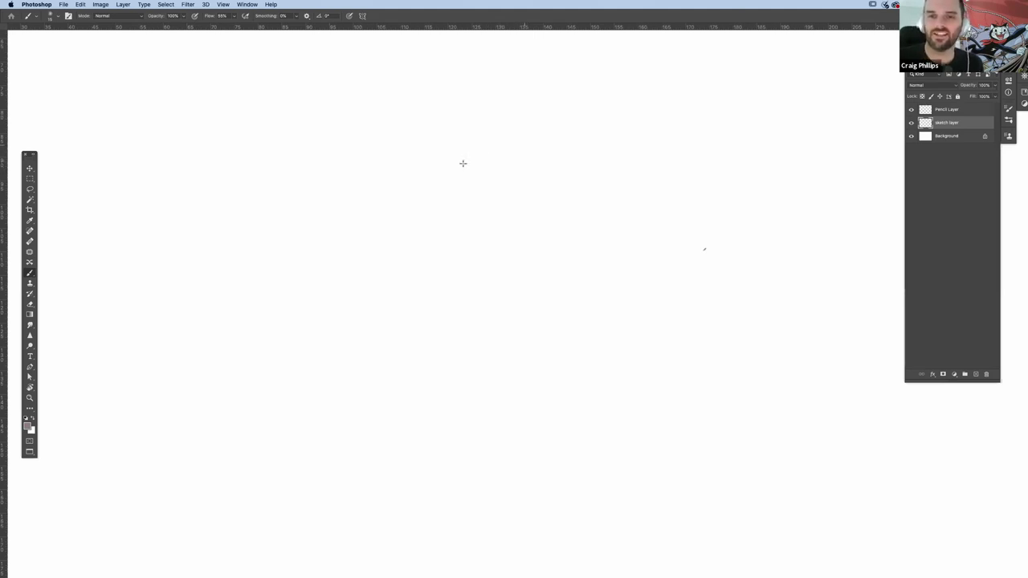
drag(477, 206, 533, 196)
mouse_move(479, 143)
mouse_down()
mouse_move(535, 198)
mouse_move(429, 170)
mouse_move(562, 115)
mouse_move(509, 215)
mouse_up()
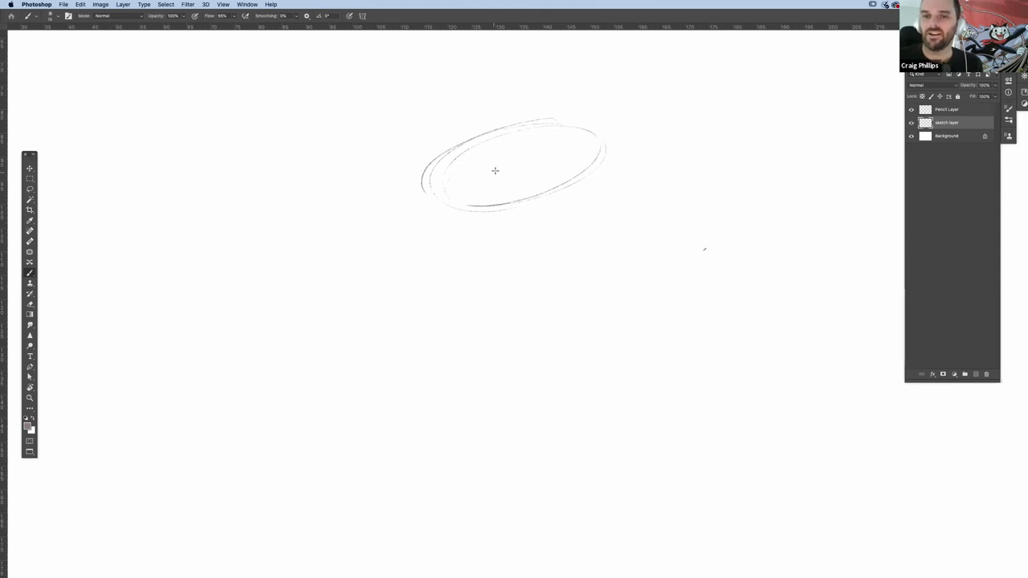
drag(633, 66, 637, 46)
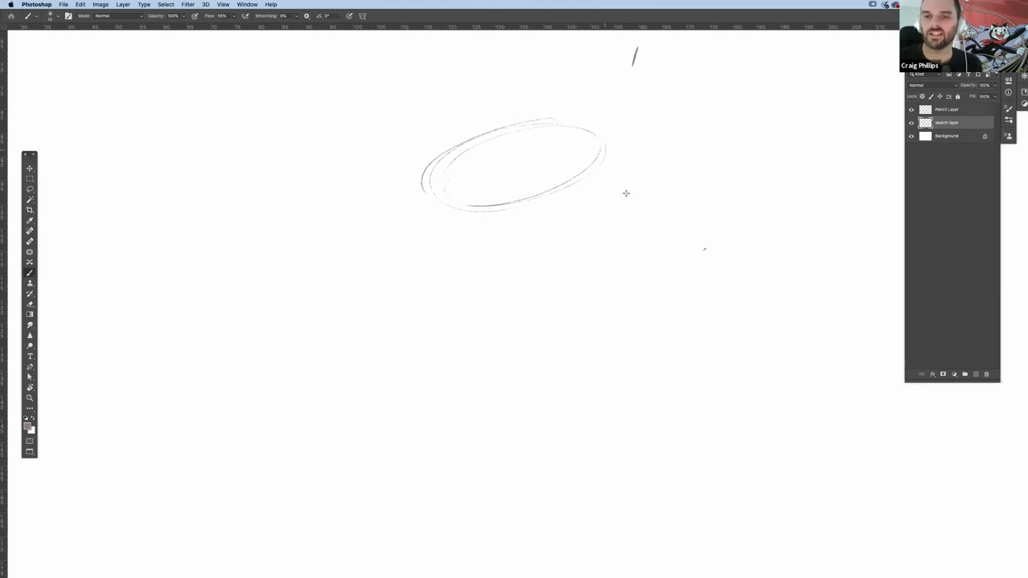
- Sketch a large rounded cheek form below the tilted oval and a tapering block-shaped muzzle extending down to the left
mouse_move(622, 171)
mouse_down()
mouse_move(503, 316)
mouse_move(423, 197)
mouse_up()
mouse_move(628, 211)
mouse_down()
mouse_move(618, 271)
mouse_move(416, 217)
mouse_up()
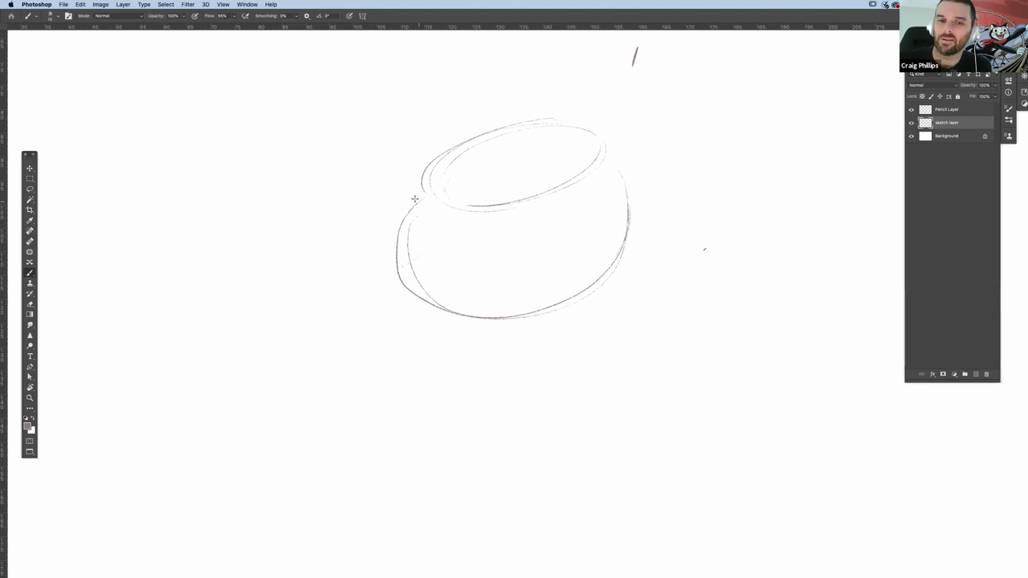
drag(321, 248, 434, 195)
mouse_move(367, 220)
mouse_down()
mouse_move(313, 252)
mouse_move(351, 414)
mouse_move(441, 415)
mouse_up()
drag(484, 321, 442, 415)
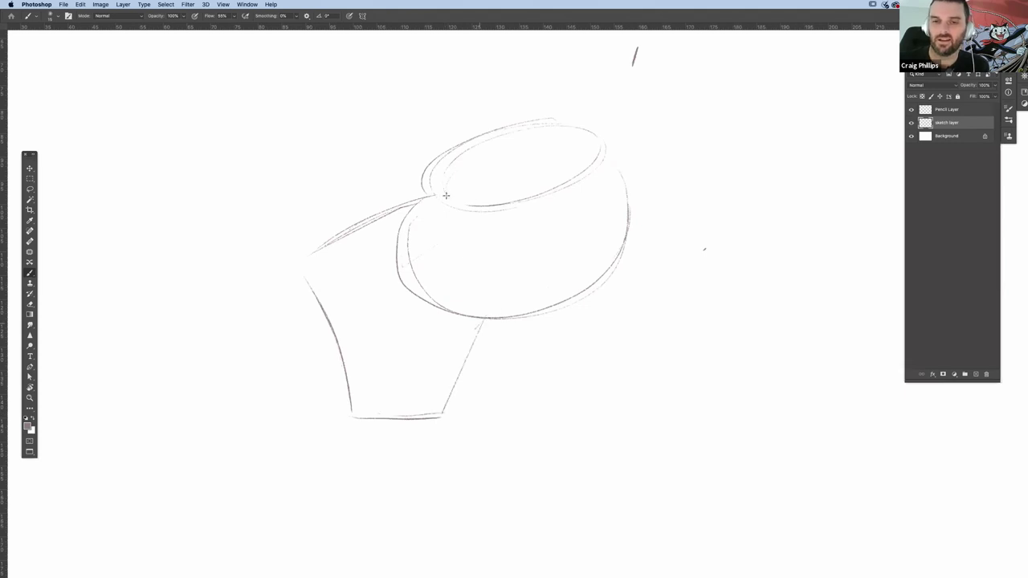
- Add a diagonal contour line across the cheek, reinforce the muzzle's rear edge, and number the cheek 2 and the muzzle 3
drag(447, 198, 485, 308)
drag(470, 262, 497, 323)
drag(472, 354, 451, 398)
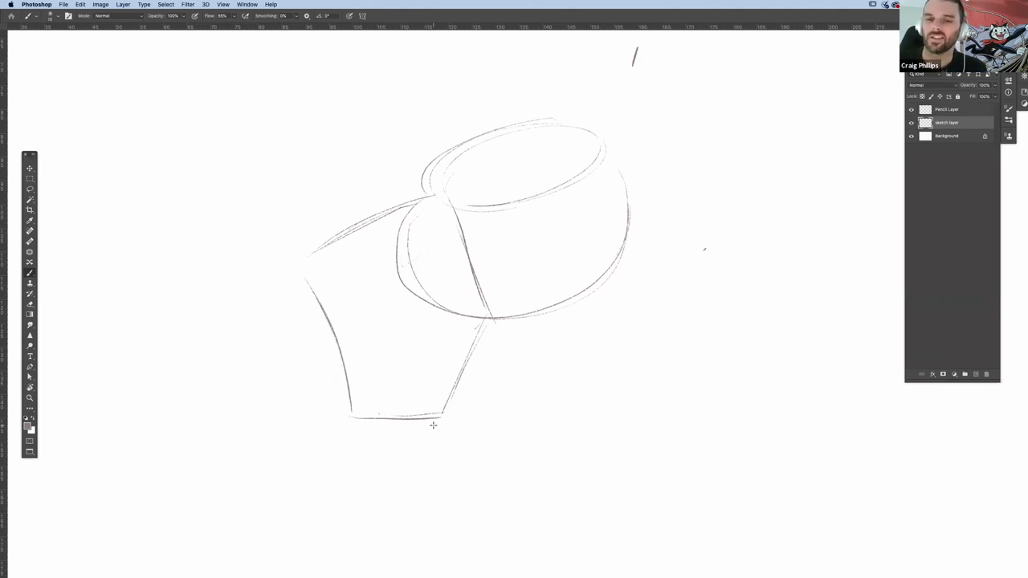
drag(688, 218, 708, 235)
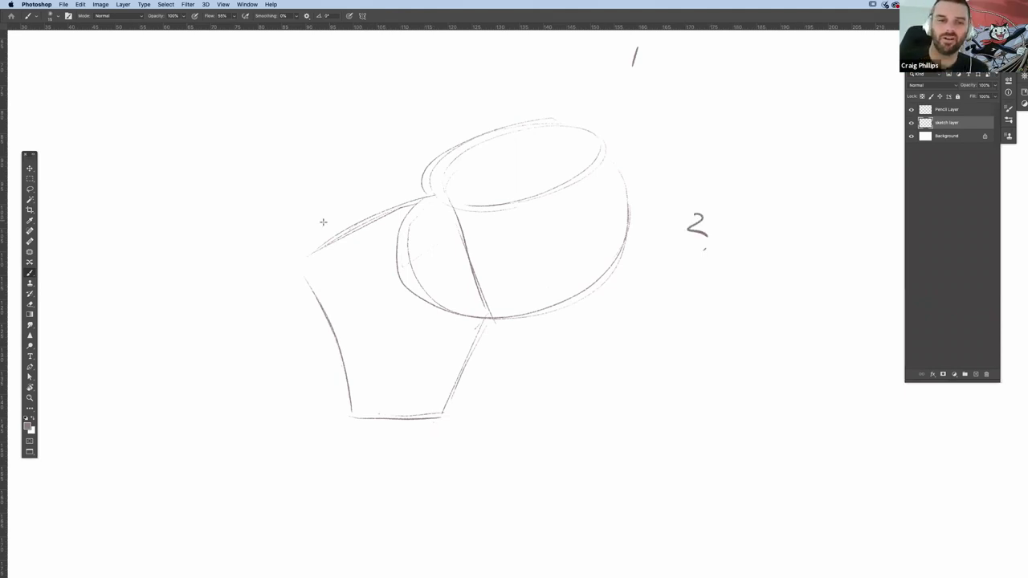
mouse_move(200, 218)
mouse_down()
mouse_move(217, 229)
mouse_move(211, 243)
mouse_up()
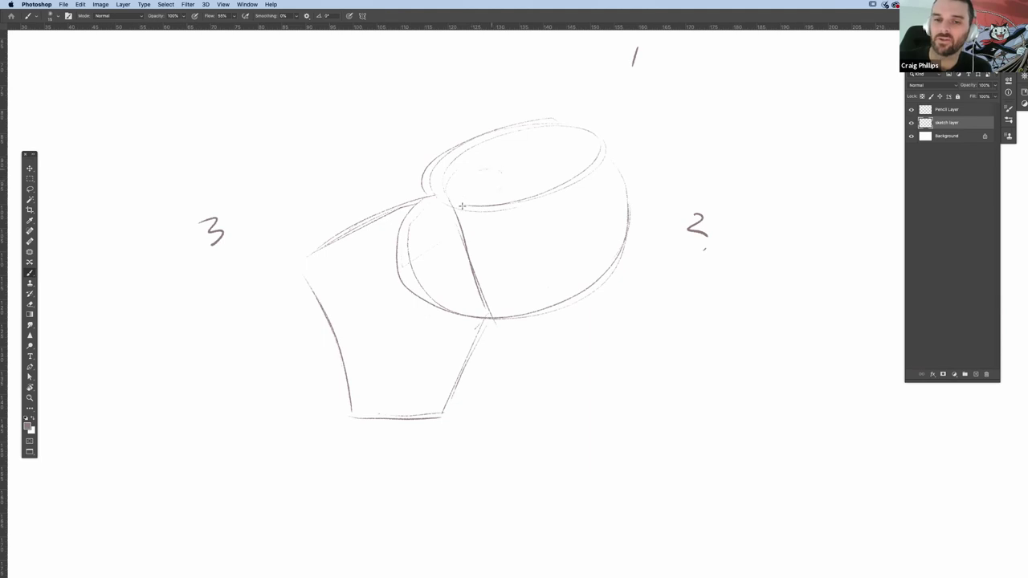
- Sketch a small oval eye in the upper head form, a rounded ear at the back, and a curved nose at the muzzle tip
mouse_move(462, 206)
mouse_down()
mouse_move(482, 166)
mouse_move(474, 169)
mouse_move(491, 166)
mouse_move(509, 194)
mouse_up()
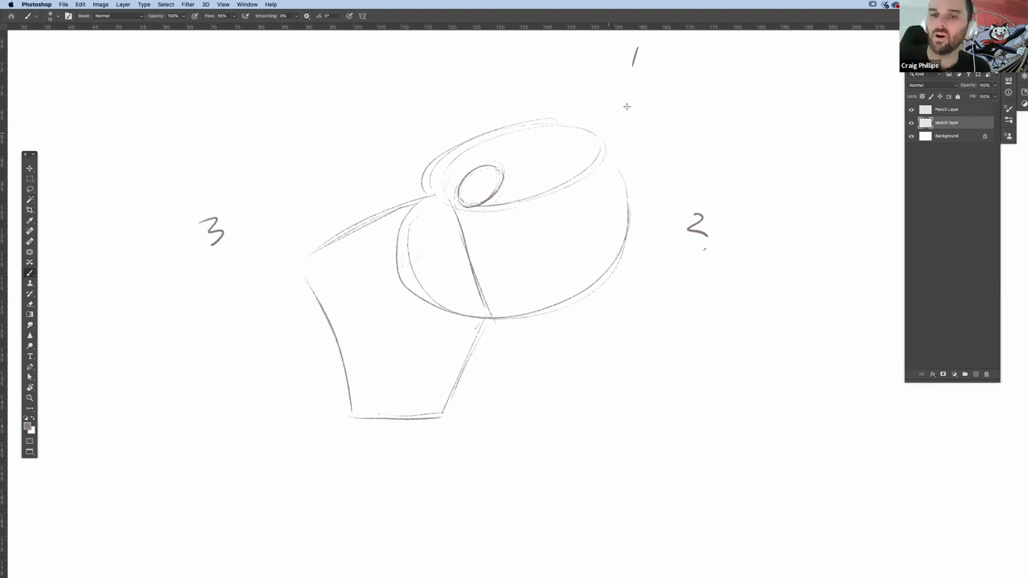
mouse_move(574, 109)
mouse_down()
mouse_move(624, 134)
mouse_move(581, 104)
mouse_move(635, 119)
mouse_move(601, 154)
mouse_move(625, 81)
mouse_move(565, 118)
mouse_up()
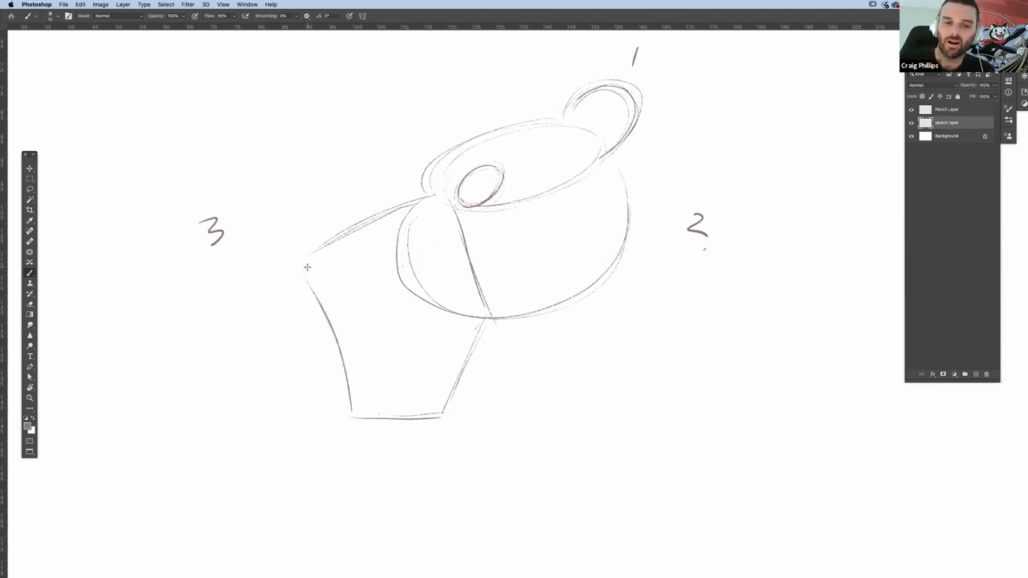
drag(368, 254, 335, 305)
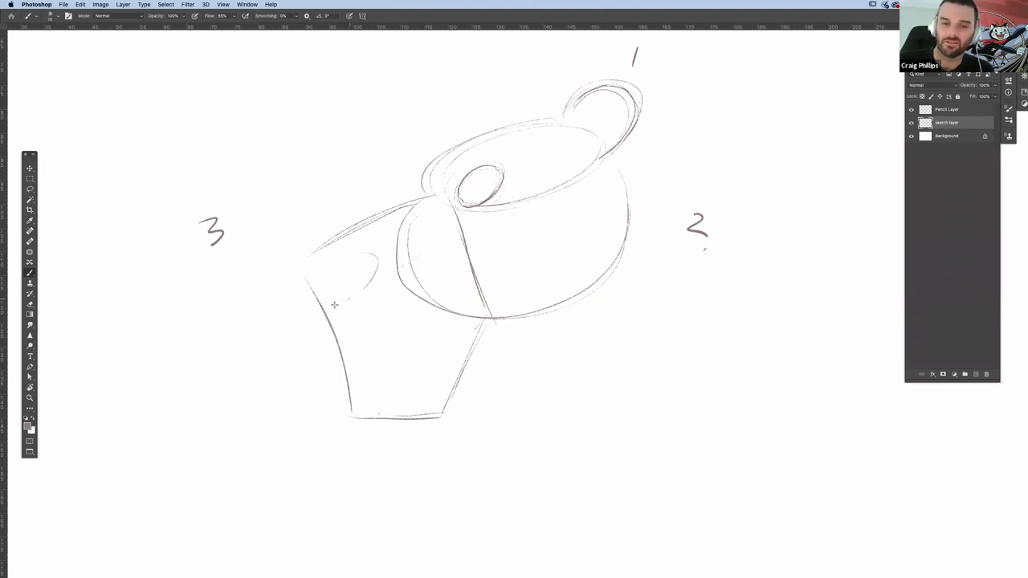
drag(306, 262, 360, 256)
mouse_move(338, 306)
mouse_down()
mouse_move(314, 267)
mouse_move(335, 309)
mouse_up()
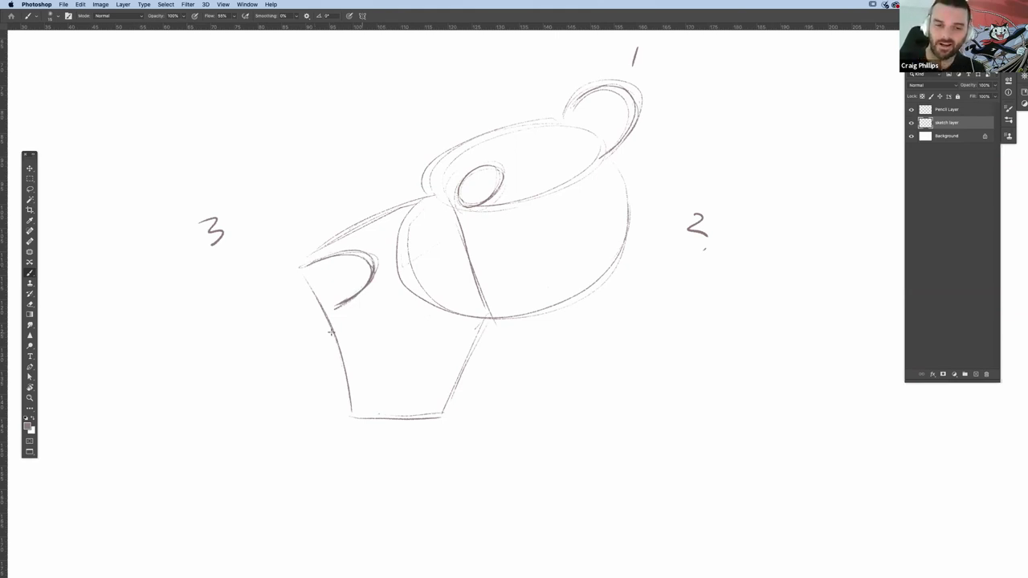
- Sketch the mouth line with its downturned corner, the chin below the muzzle, and a jaw line curving back under the cheek
drag(346, 357, 419, 359)
drag(423, 369, 441, 394)
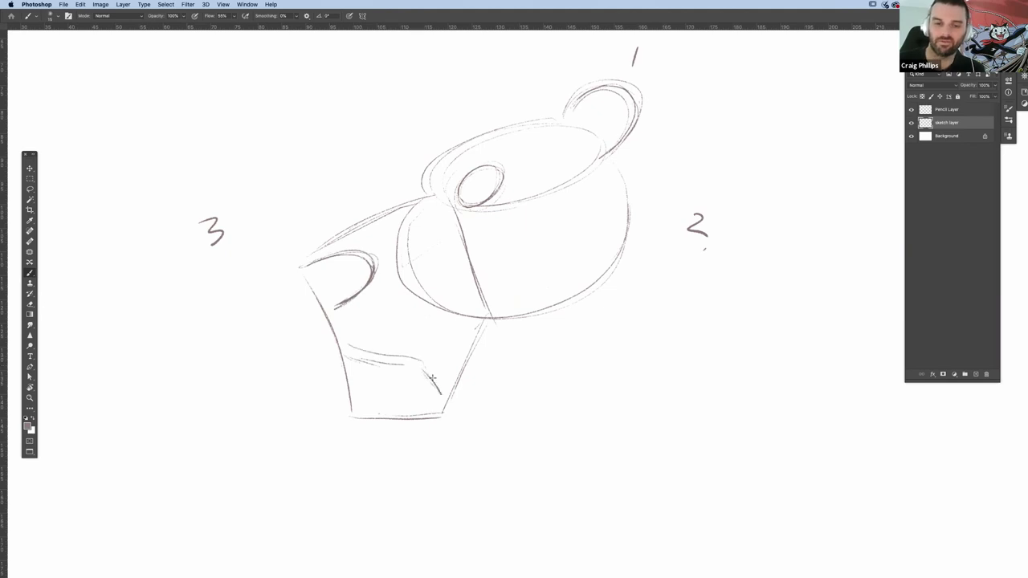
drag(346, 342, 429, 374)
mouse_move(339, 363)
mouse_down()
mouse_move(340, 445)
mouse_move(440, 417)
mouse_up()
drag(458, 375, 537, 324)
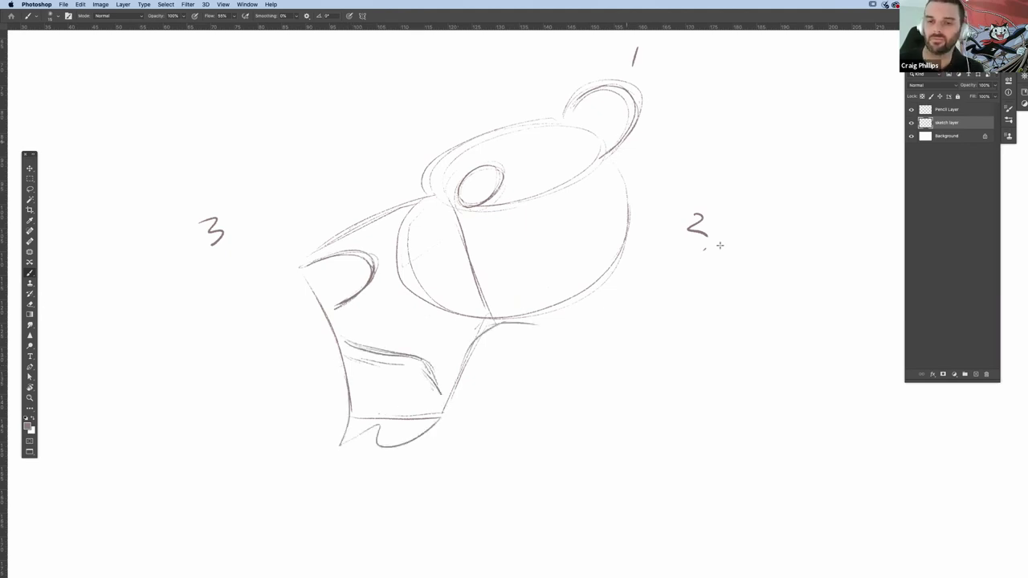
- Draw two diagonal neck lines behind the head and a short arc for the far ear
drag(619, 149, 697, 183)
drag(619, 424, 494, 331)
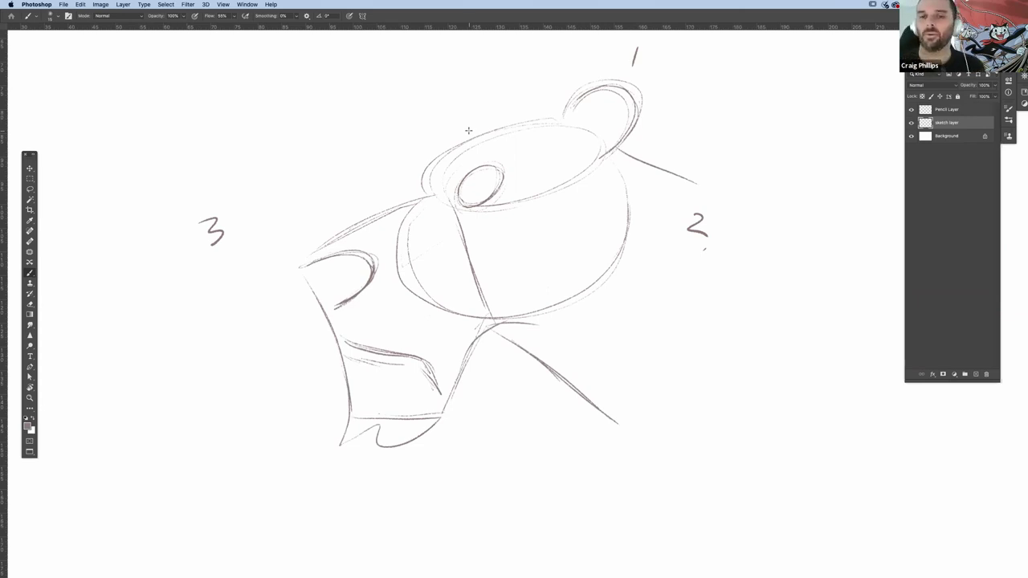
drag(546, 112, 580, 81)
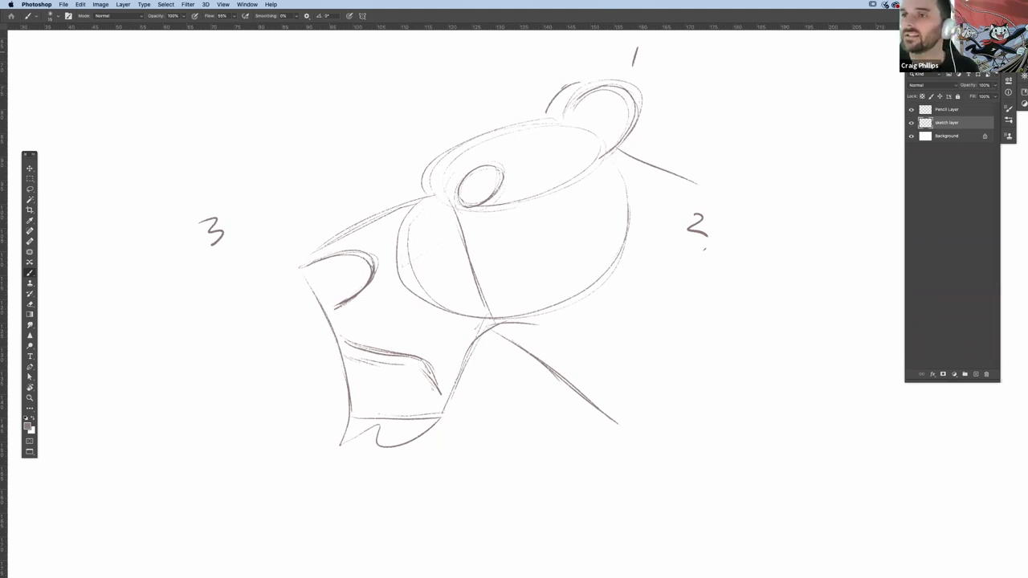
- Reposition the layer controls, reduce the sketch layer's opacity to 30%, and make Pencil Layer active
drag(919, 69, 897, 263)
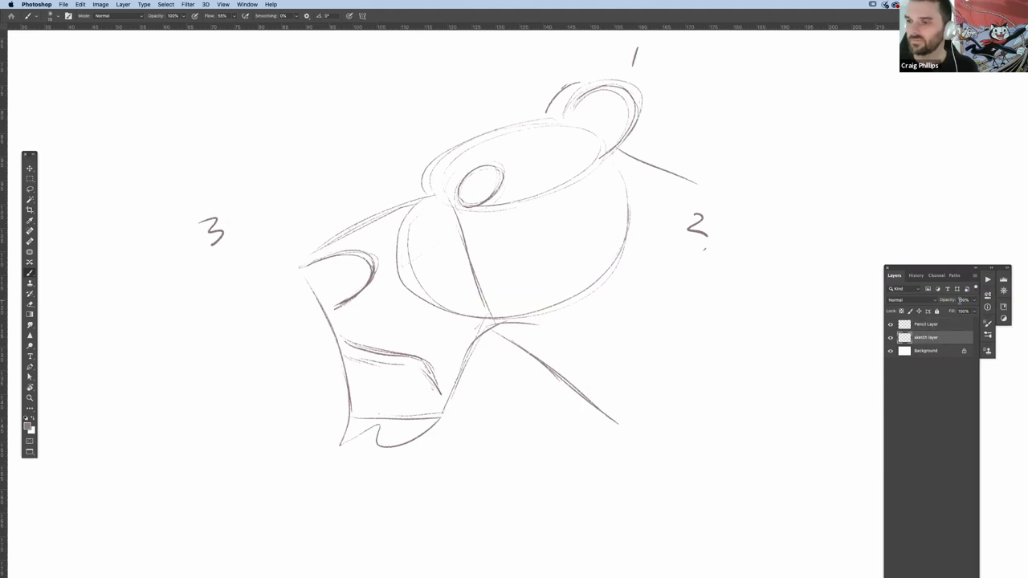
click(963, 300)
text(30)
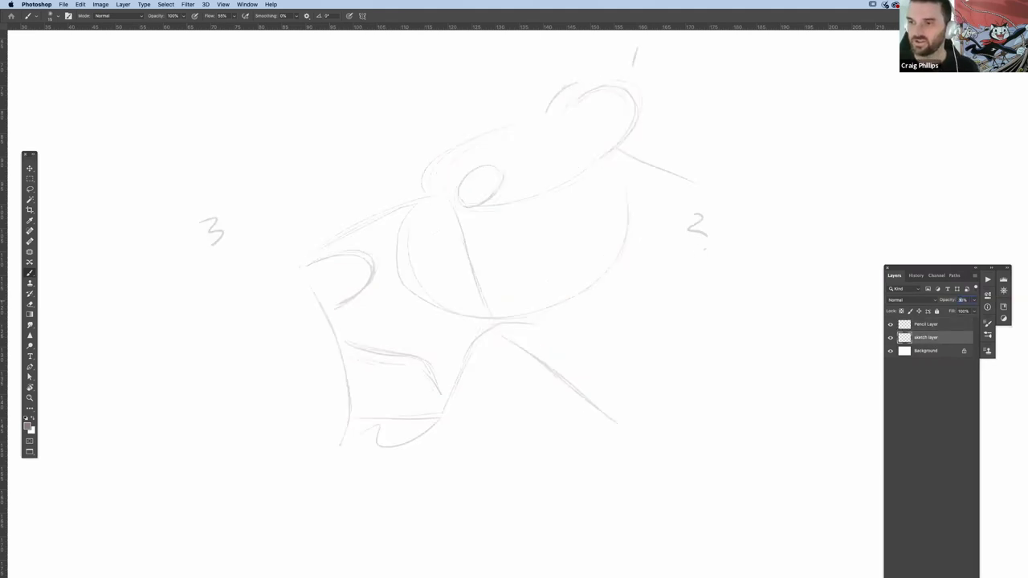
key(Return)
click(926, 325)
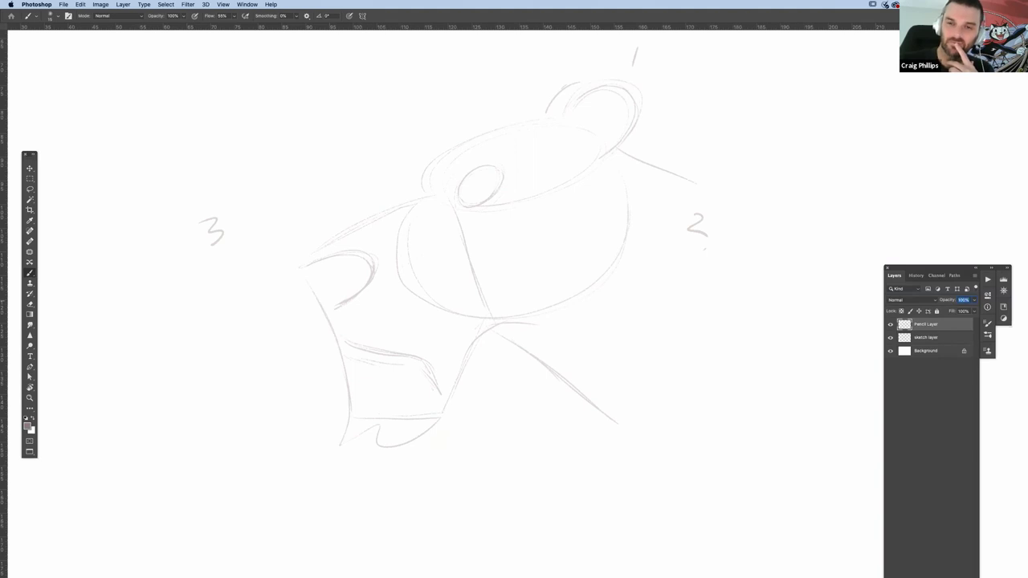
- Draw the animal's eye over the faded sketch with a dark upper lid, slanted lower lid, pointed inner corner and small pupil
mouse_move(455, 204)
mouse_down()
mouse_move(496, 184)
mouse_move(440, 206)
mouse_move(464, 175)
mouse_move(510, 175)
mouse_move(454, 200)
mouse_up()
drag(501, 170, 453, 196)
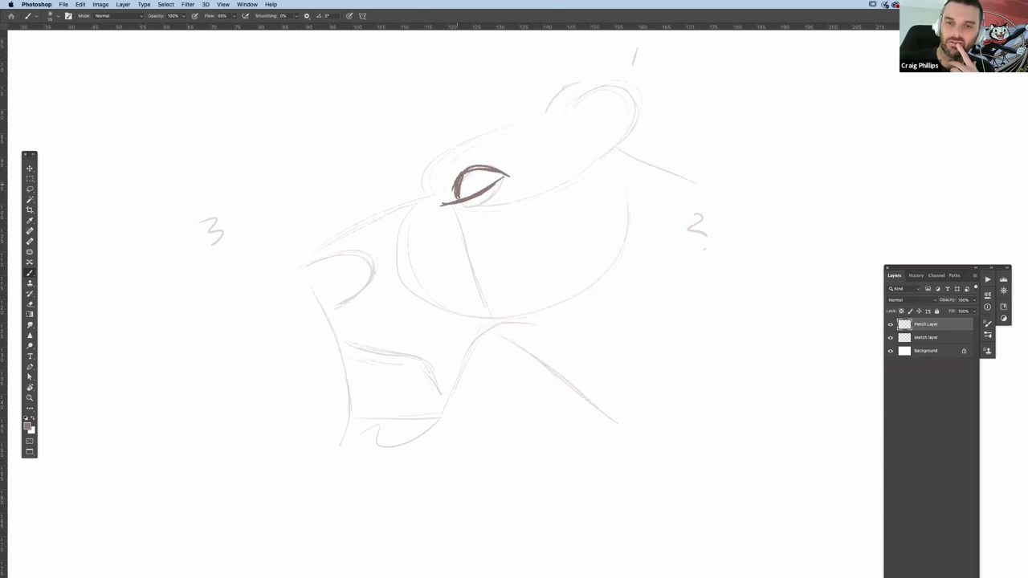
mouse_move(455, 193)
mouse_down()
mouse_move(431, 211)
mouse_move(475, 202)
mouse_move(464, 194)
mouse_up()
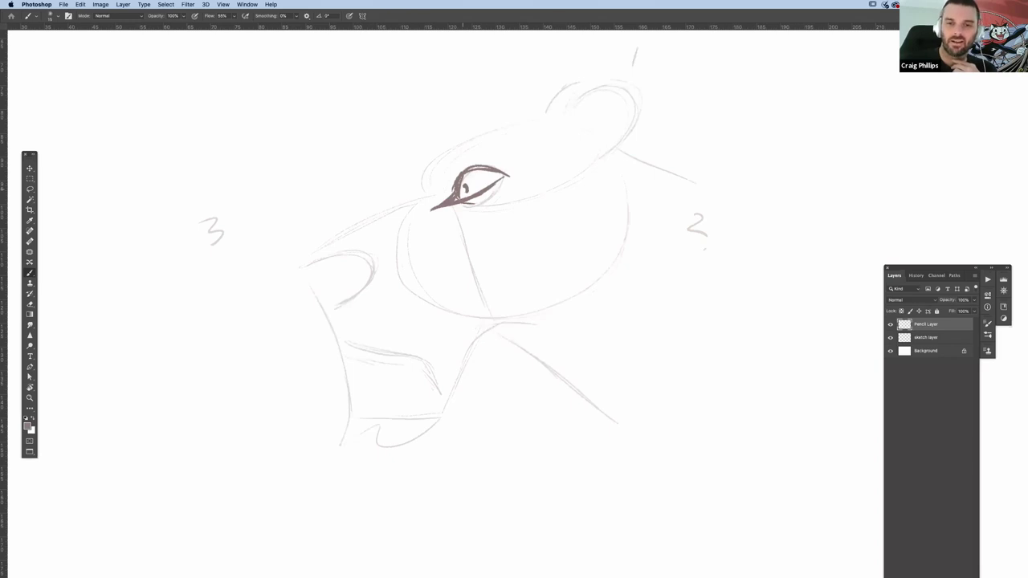
- Draw a thick curved nose bridge from near the eye to the muzzle tip and outline the nose with its nostril
drag(417, 200, 302, 260)
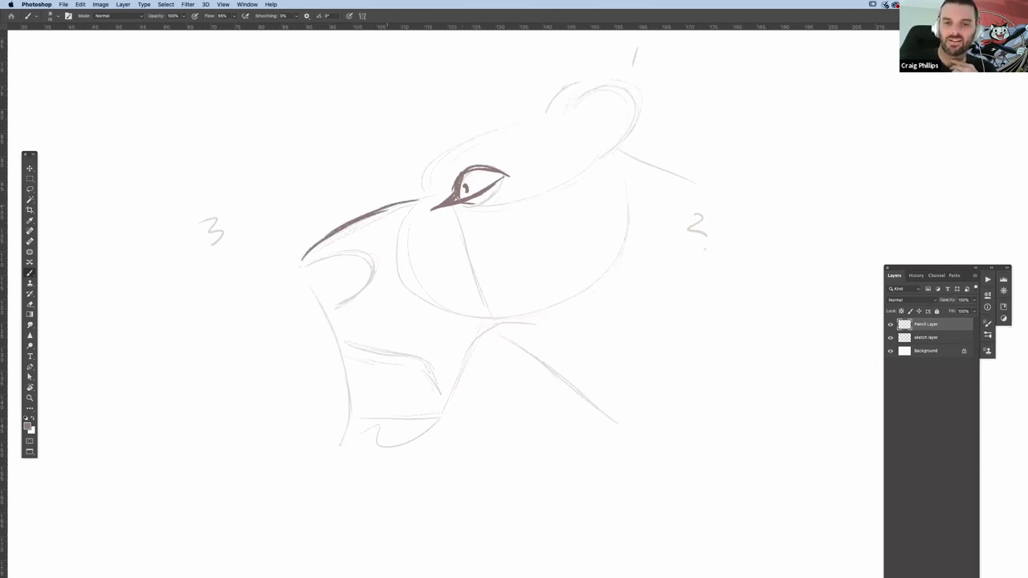
drag(402, 207, 300, 261)
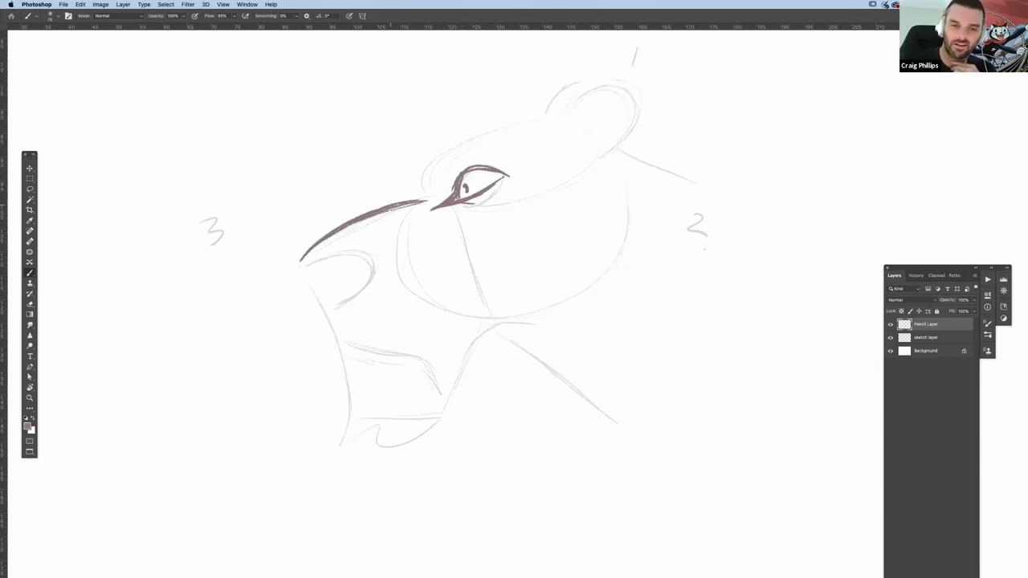
drag(395, 206, 420, 199)
mouse_move(301, 260)
mouse_down()
mouse_move(298, 291)
mouse_move(323, 307)
mouse_move(360, 282)
mouse_move(378, 250)
mouse_up()
drag(312, 269, 376, 250)
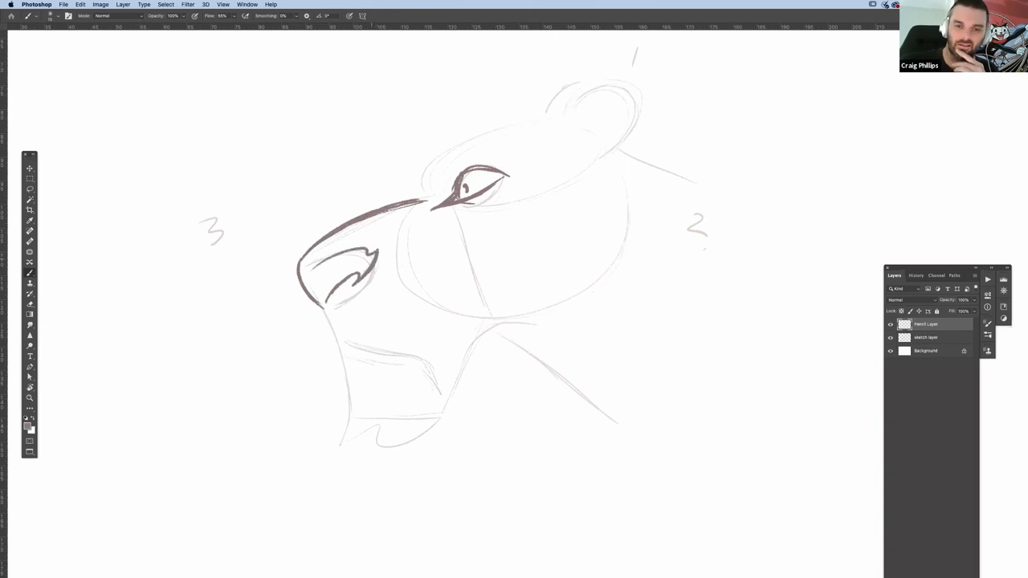
- Shade the nose with dense diagonal hatching strokes and extend the upper end of the nose bridge line toward the eye
drag(326, 303, 369, 265)
drag(313, 289, 362, 256)
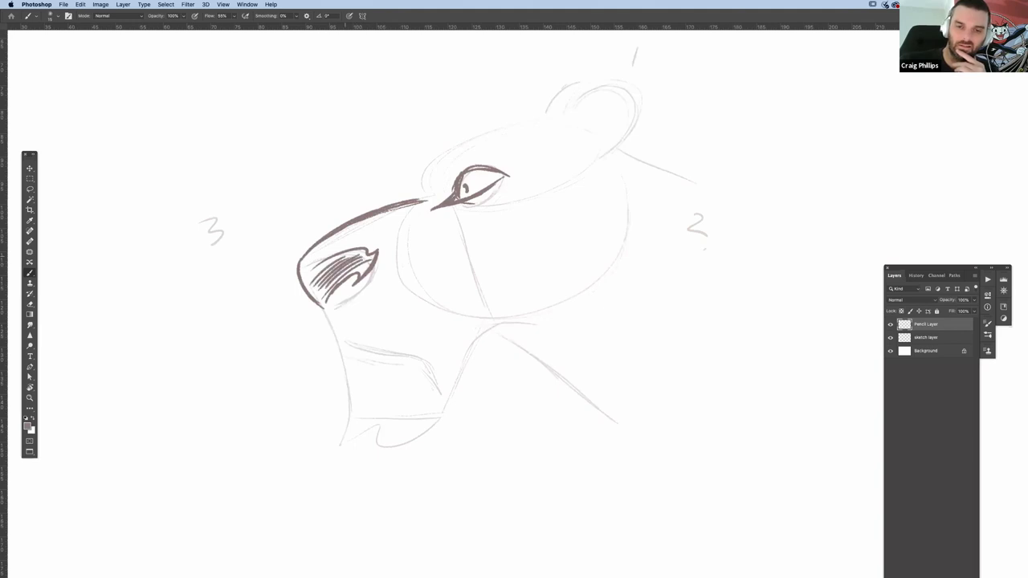
drag(315, 286, 371, 258)
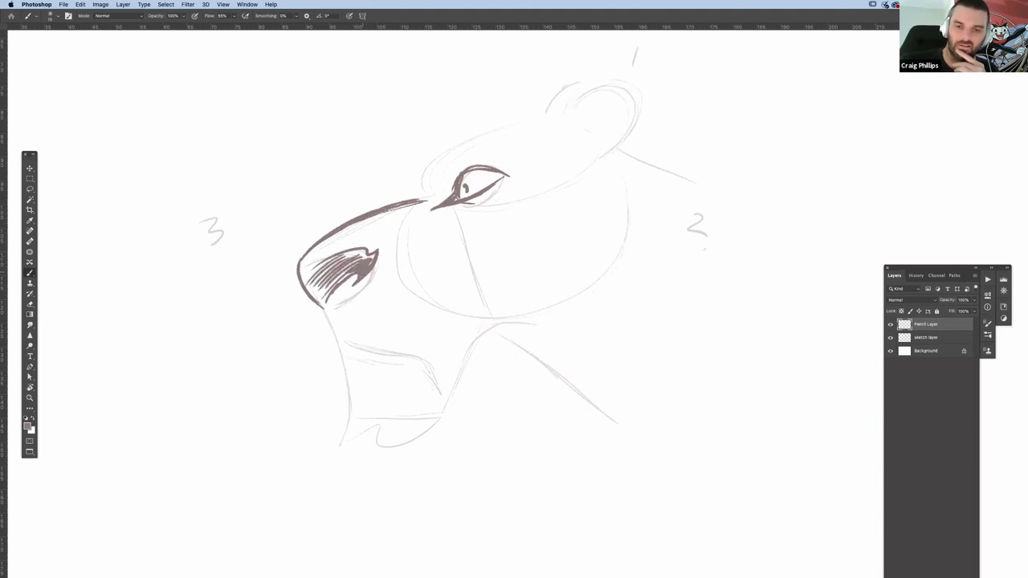
drag(324, 300, 371, 257)
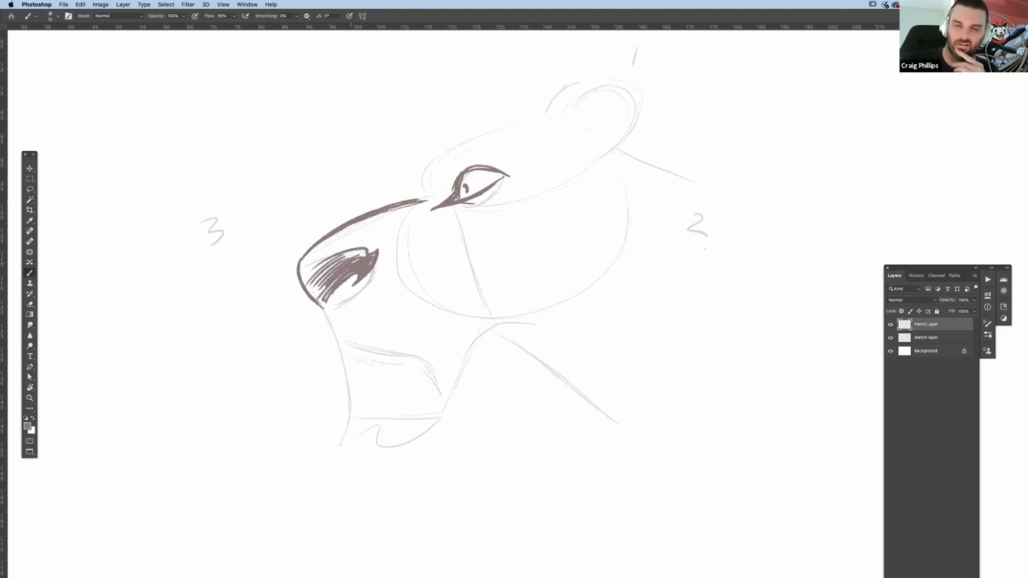
drag(321, 299, 362, 249)
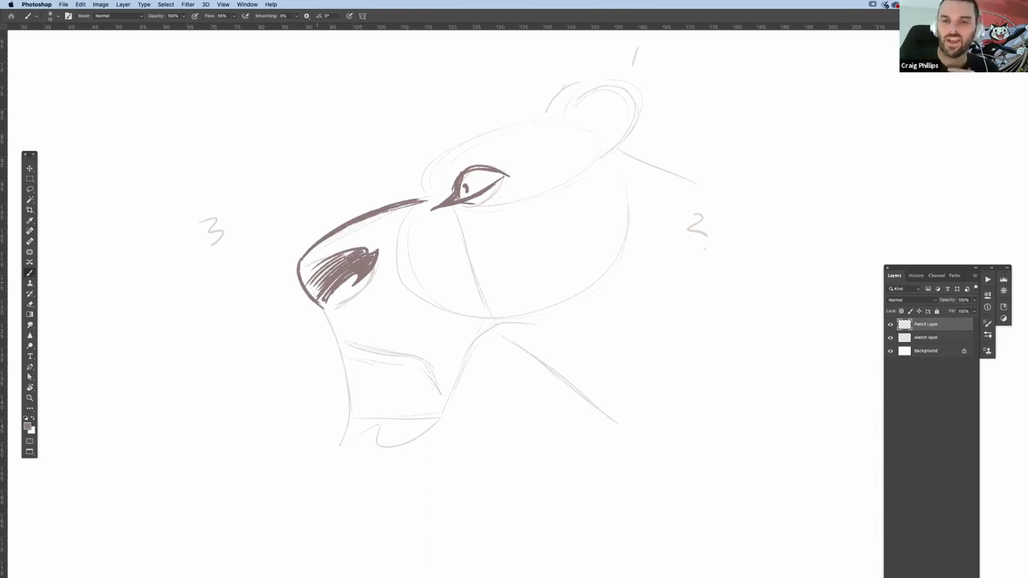
drag(417, 201, 425, 199)
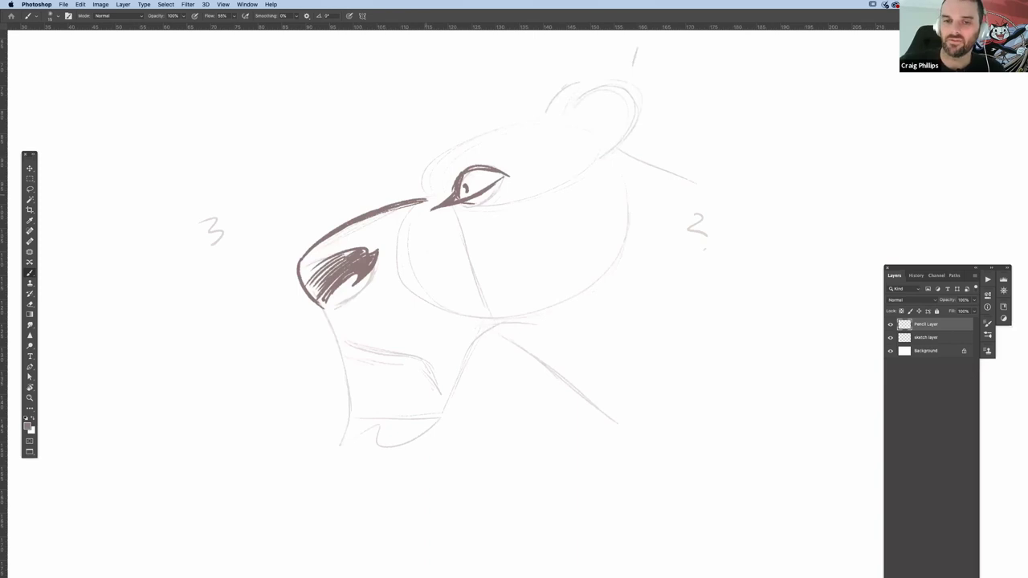
- Draw a thick curved brow and forehead line from the nose bridge toward the ear, adding brow creases and a short under-eye stroke
mouse_move(434, 166)
mouse_down()
mouse_move(427, 193)
mouse_move(454, 149)
mouse_move(565, 119)
mouse_up()
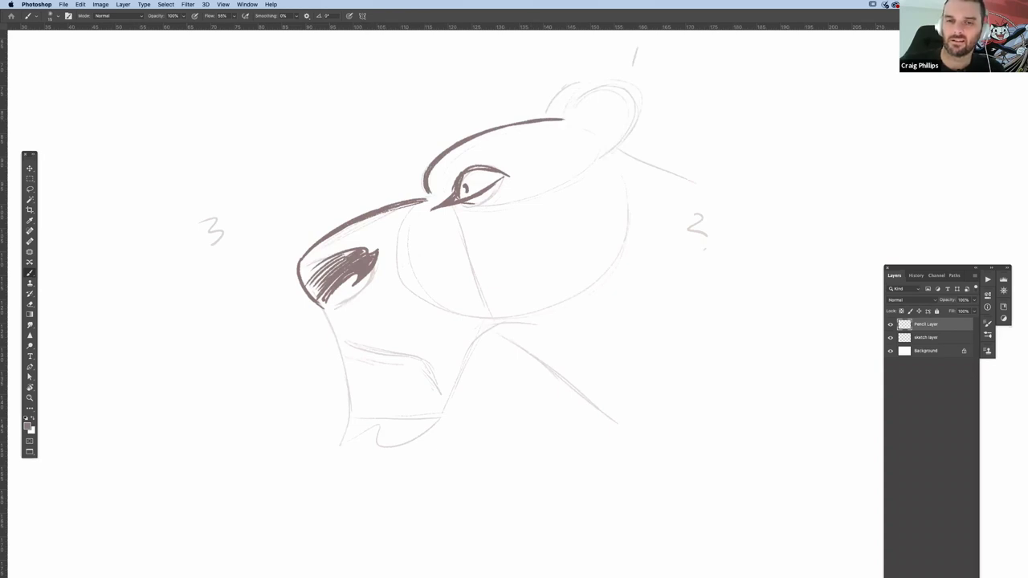
drag(447, 164, 495, 134)
drag(426, 199, 484, 217)
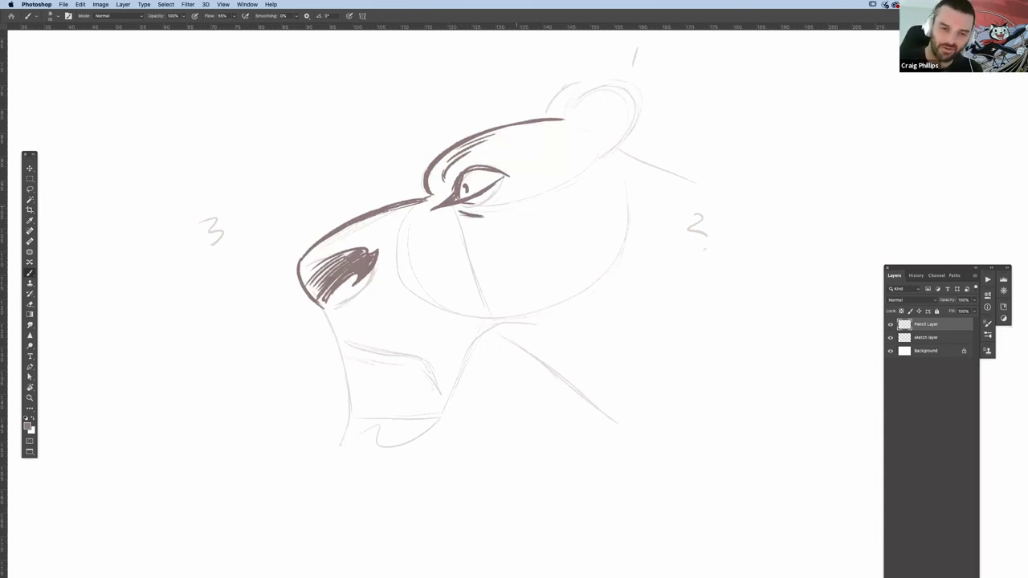
- Draw the line from nose to upper lip and a thick mouth line, filling in its dark downturned corner
mouse_move(324, 308)
mouse_down()
mouse_move(341, 343)
mouse_move(413, 356)
mouse_up()
drag(415, 357, 441, 384)
drag(406, 352, 440, 384)
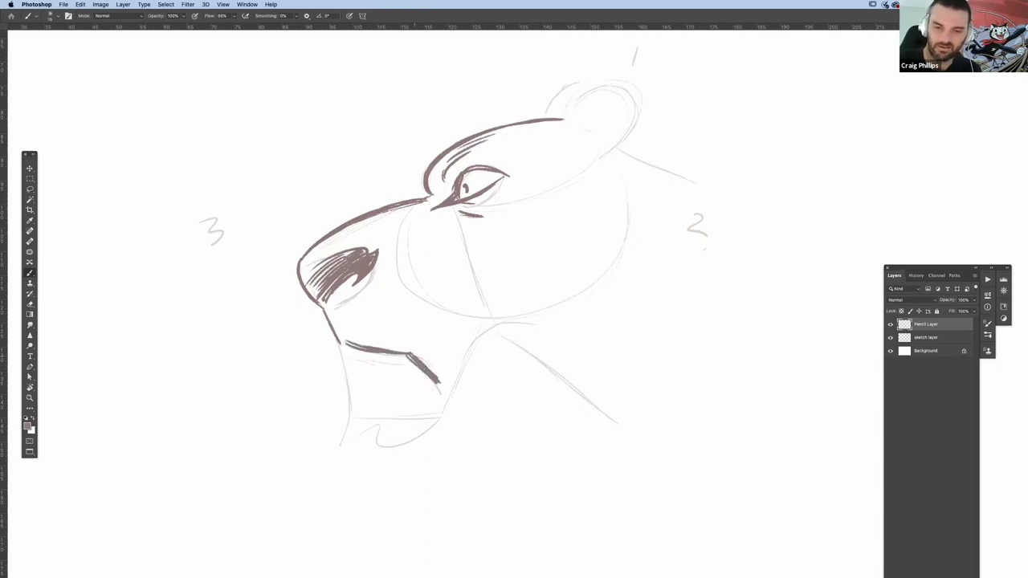
drag(410, 354, 439, 374)
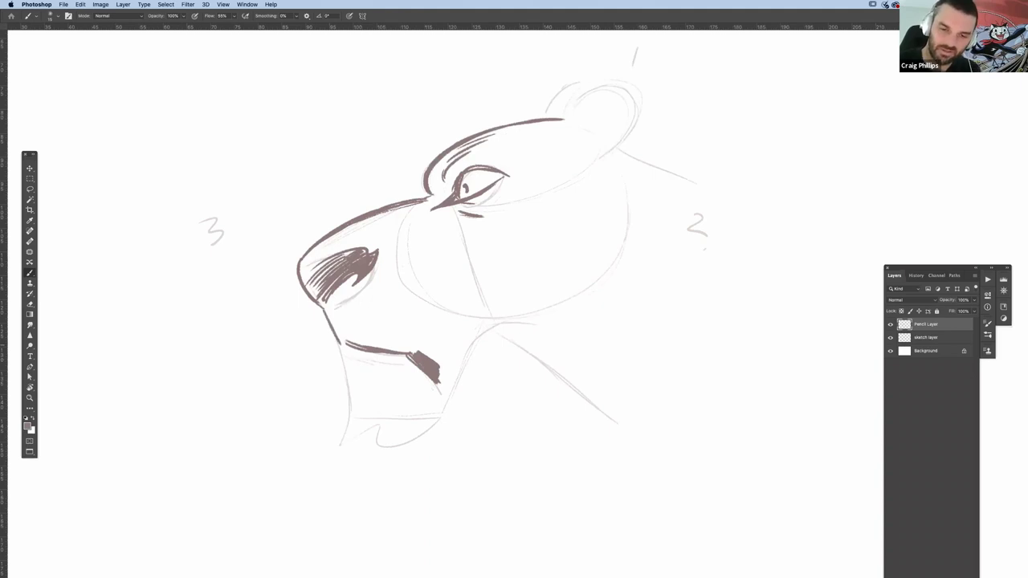
mouse_move(345, 343)
mouse_down()
mouse_move(416, 354)
mouse_move(417, 365)
mouse_up()
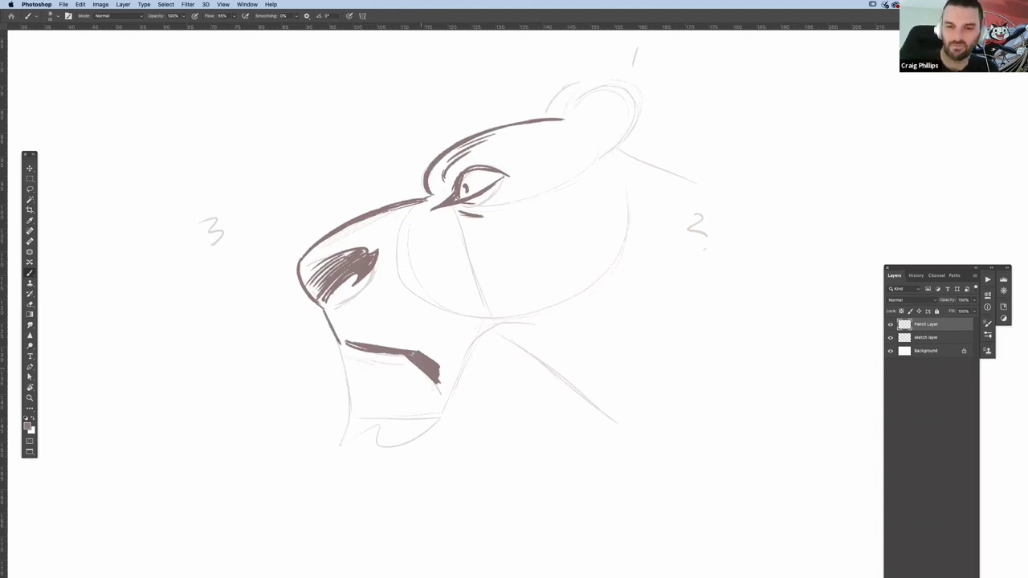
- Draw curved cheek contours behind the muzzle and add short whisker marks inside them
mouse_move(415, 266)
mouse_down()
mouse_move(458, 286)
mouse_move(450, 332)
mouse_up()
drag(474, 297, 458, 333)
drag(426, 276, 420, 291)
mouse_move(408, 289)
mouse_down()
mouse_move(401, 301)
mouse_move(429, 315)
mouse_up()
drag(417, 310, 416, 318)
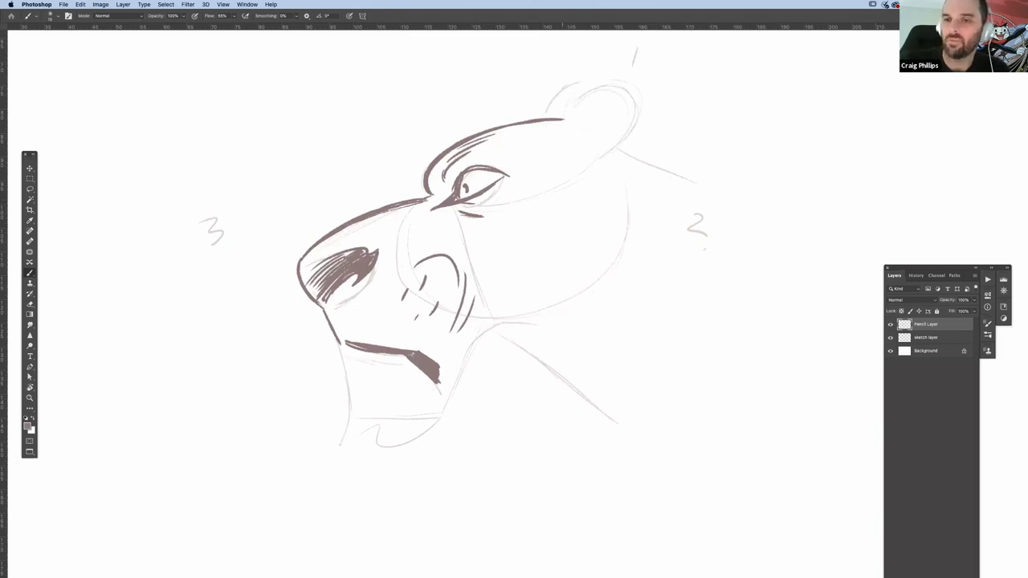
- Outline the near ear with a rounded contour and fill its inner area dark around a curled highlight
drag(642, 93, 620, 148)
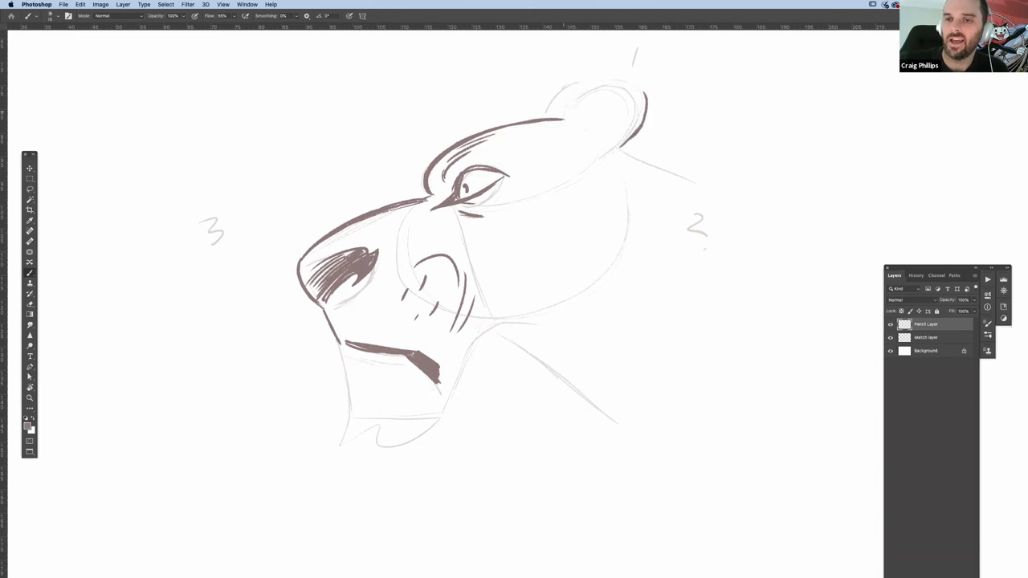
drag(565, 111, 643, 84)
drag(564, 110, 648, 100)
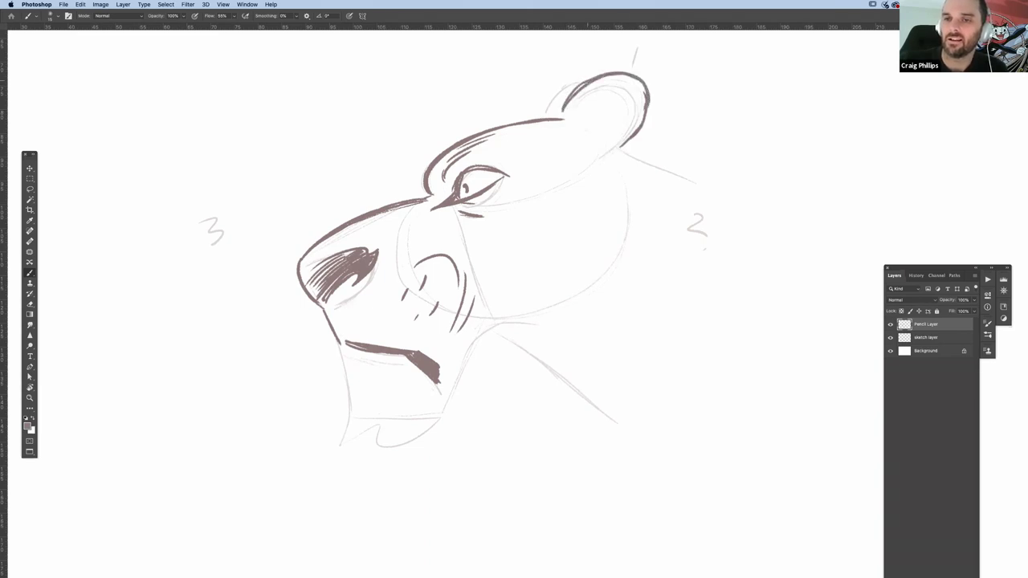
mouse_move(578, 120)
mouse_down()
mouse_move(629, 75)
mouse_move(637, 80)
mouse_up()
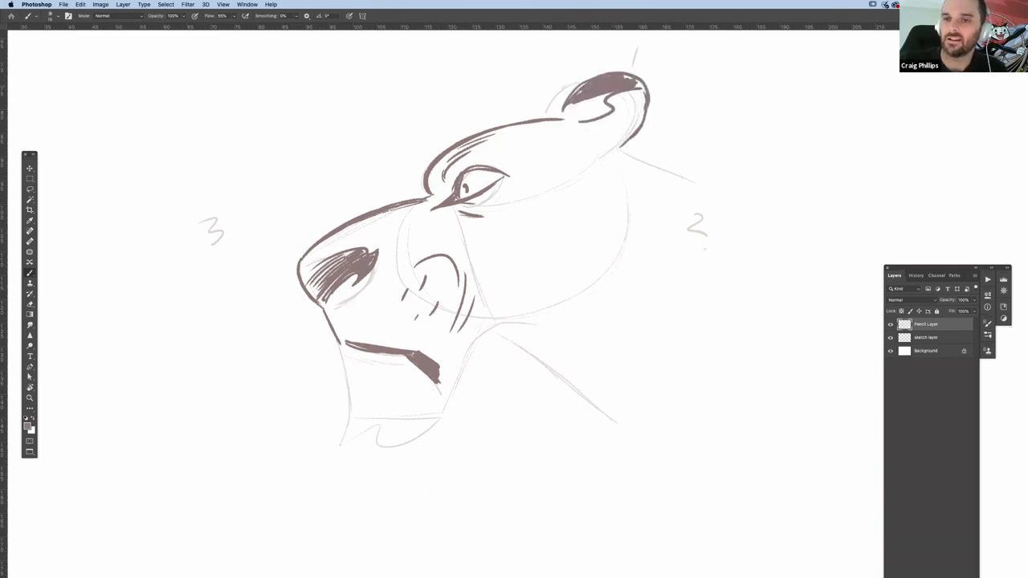
mouse_move(562, 119)
mouse_down()
mouse_move(607, 95)
mouse_move(609, 113)
mouse_up()
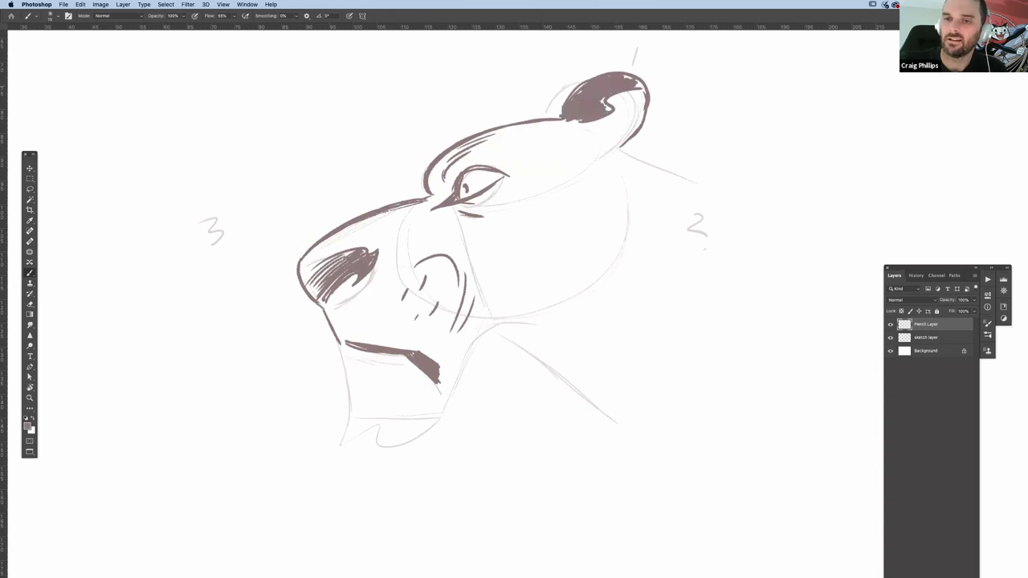
drag(625, 75, 642, 87)
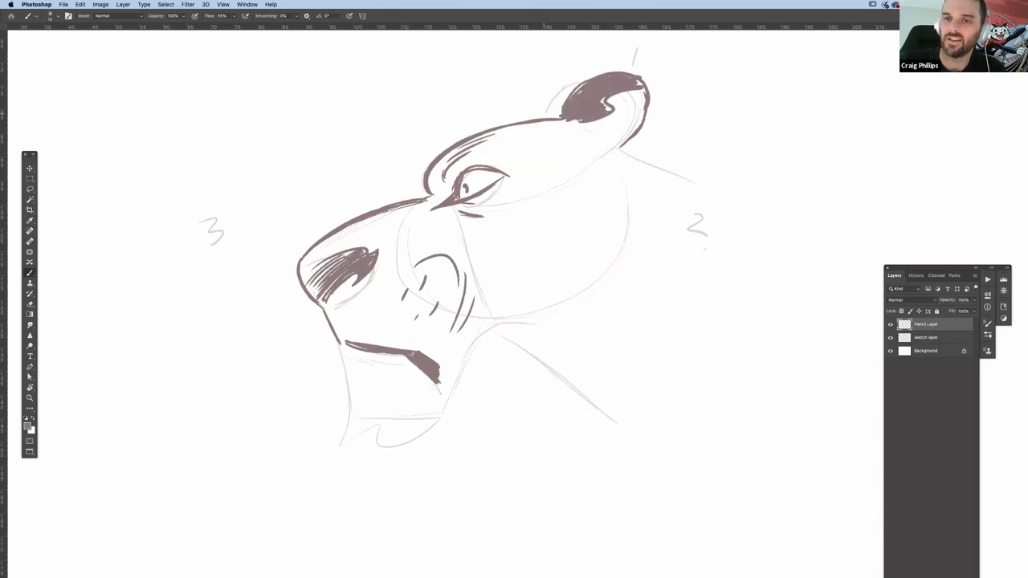
- Draw the far ear peeking out behind the near one and shade it with dense strokes
mouse_move(544, 114)
mouse_down()
mouse_move(573, 78)
mouse_move(564, 97)
mouse_up()
drag(557, 84, 590, 75)
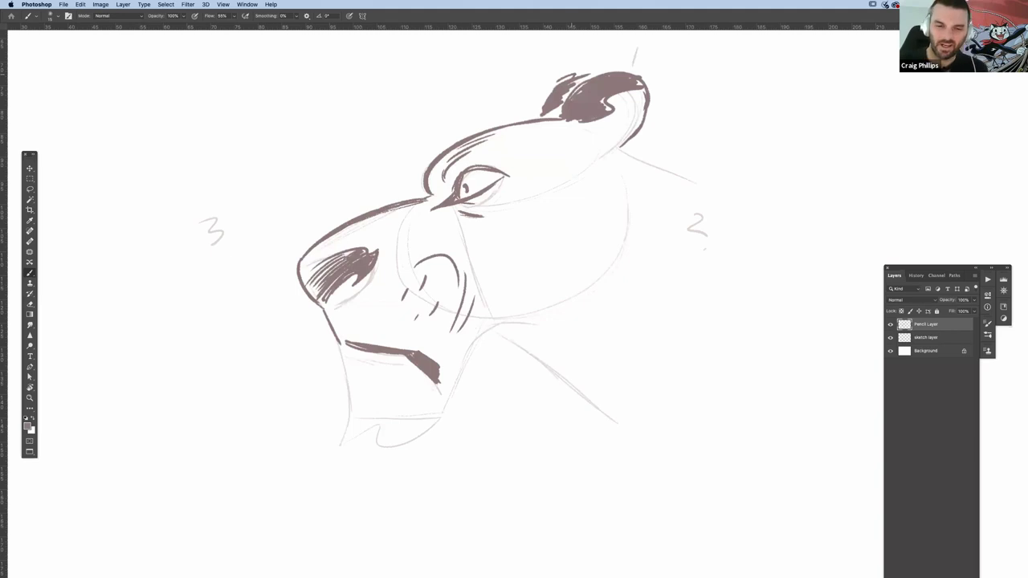
drag(547, 113, 593, 74)
- Outline the chin with jagged fur tufts along its underside and draw a thick curve from the lower jaw toward the cheek
mouse_move(342, 353)
mouse_down()
mouse_move(349, 387)
mouse_move(333, 447)
mouse_move(445, 409)
mouse_up()
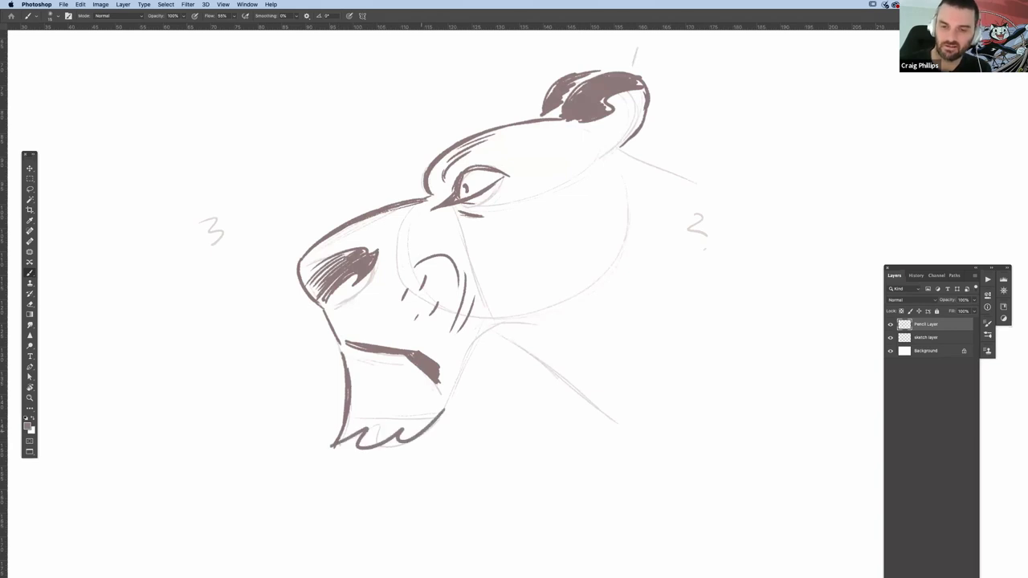
drag(332, 446, 455, 394)
drag(464, 381, 524, 323)
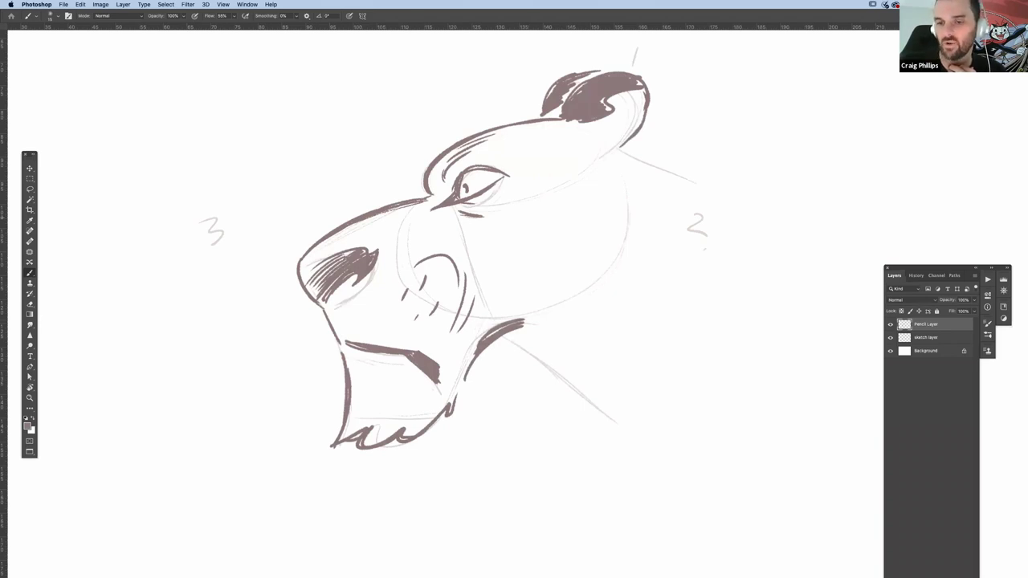
- Draw the large rounded cheek contour from the jaw up to below the ear and thicken it with repeated strokes
mouse_move(518, 323)
mouse_down()
mouse_move(561, 312)
mouse_move(626, 268)
mouse_up()
drag(539, 318, 628, 262)
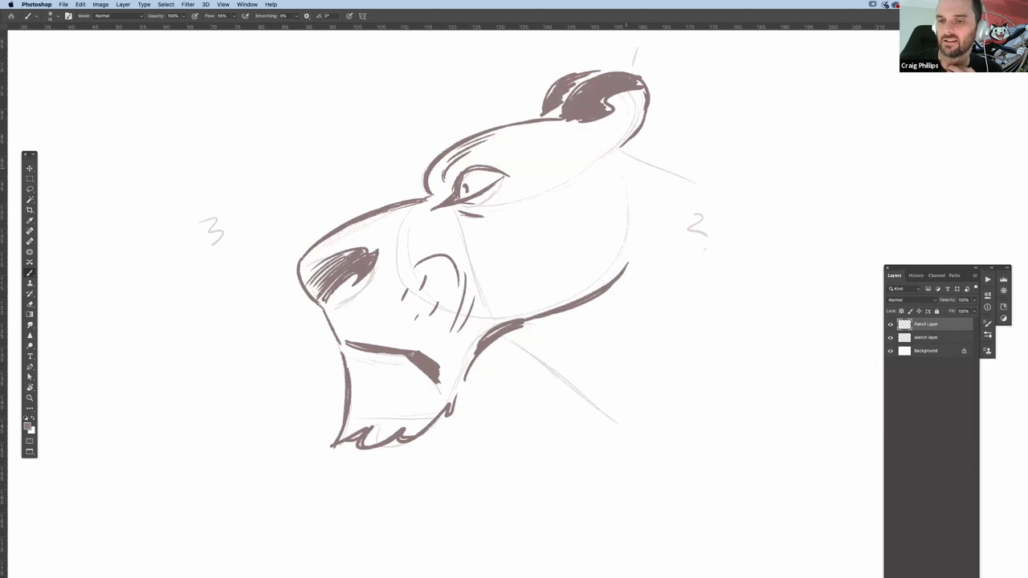
drag(626, 165, 618, 277)
drag(628, 170, 604, 285)
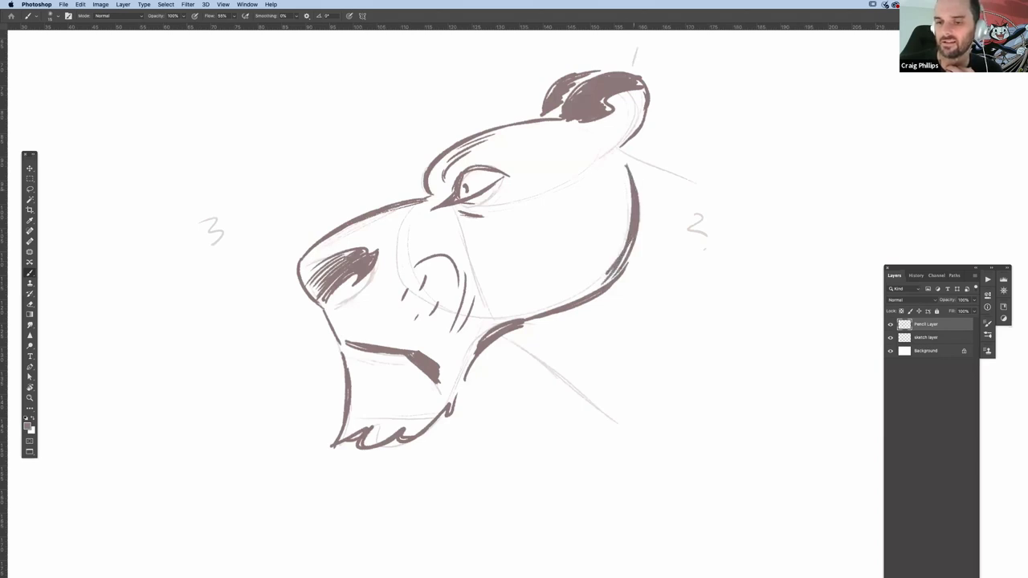
mouse_move(640, 240)
mouse_down()
mouse_move(556, 308)
mouse_move(511, 322)
mouse_move(462, 382)
mouse_up()
drag(626, 169, 520, 325)
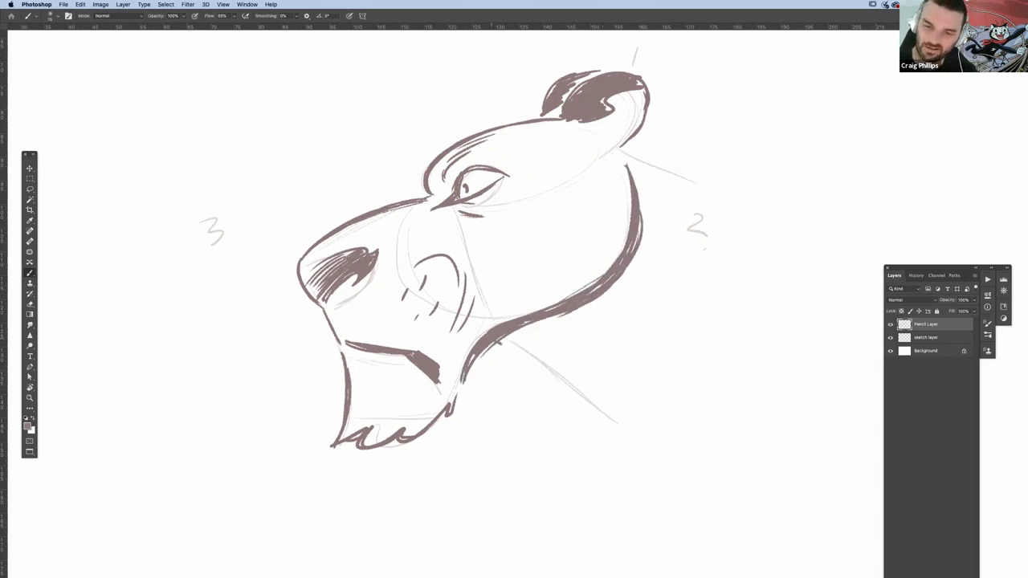
- Draw thick neck lines running back from the jaw and the ear base, and thicken the forehead outline
drag(498, 340, 582, 411)
drag(500, 339, 587, 417)
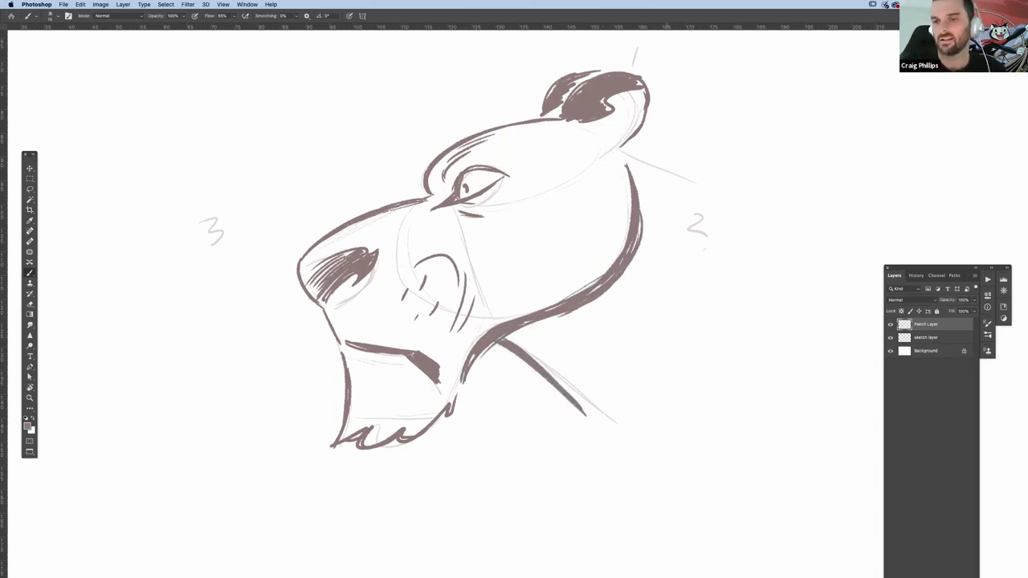
drag(629, 154, 741, 195)
drag(626, 150, 764, 213)
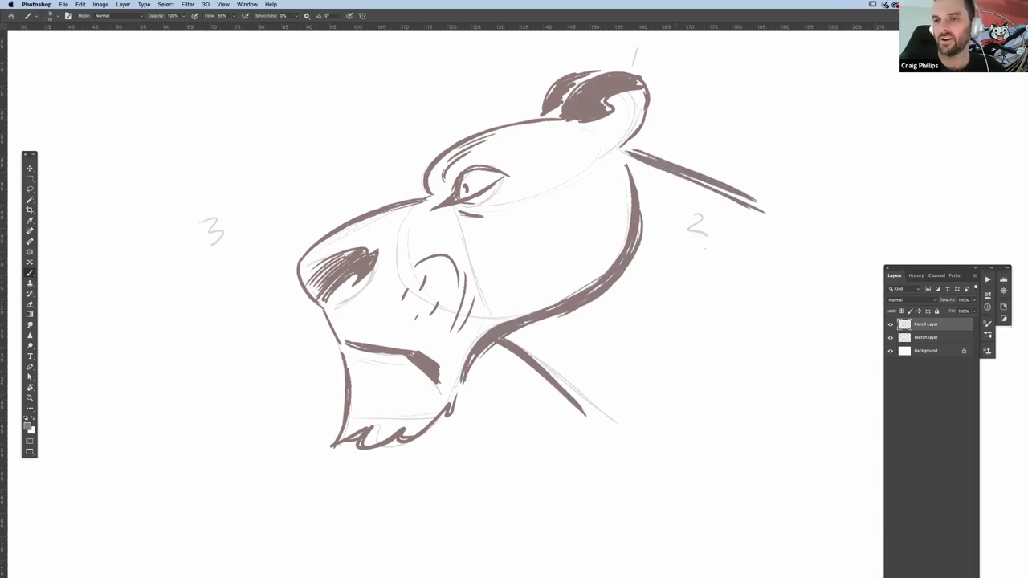
drag(700, 182, 771, 213)
drag(625, 148, 773, 215)
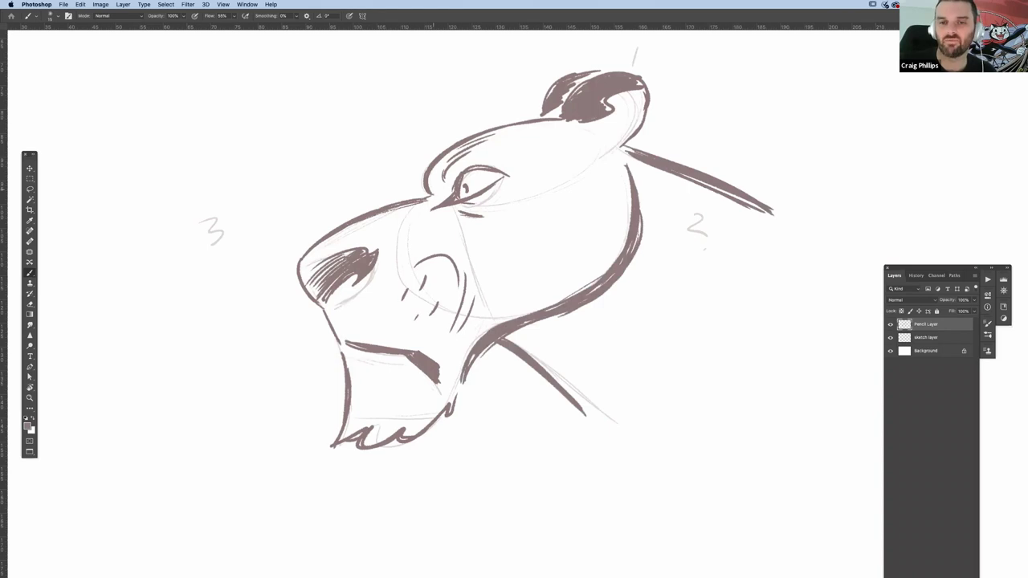
mouse_move(437, 156)
mouse_down()
mouse_move(562, 116)
mouse_move(519, 121)
mouse_up()
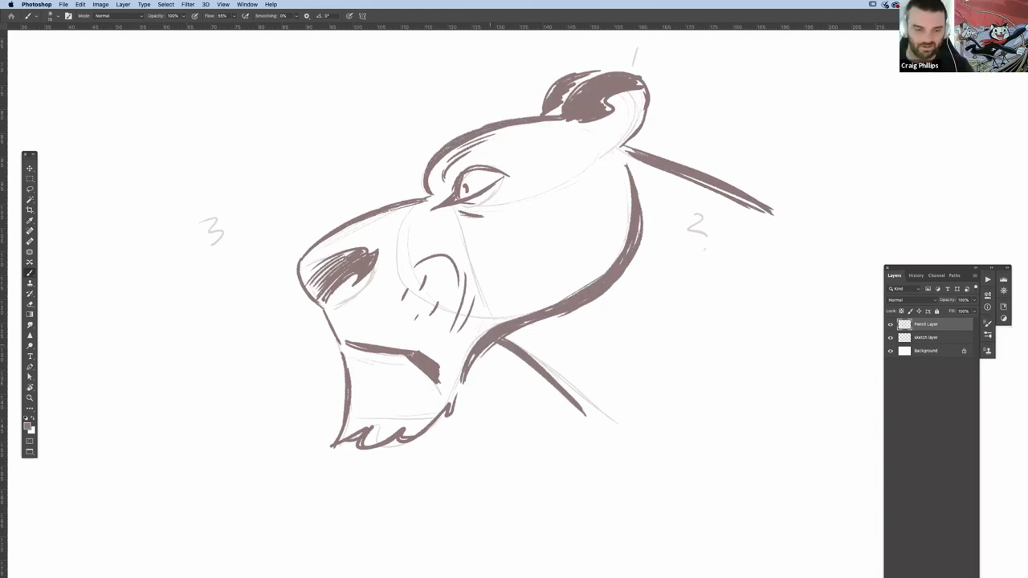
- Clear the artwork on the pencil and sketch layers, restoring the sketch layer's opacity to 100%
key(super+comma)
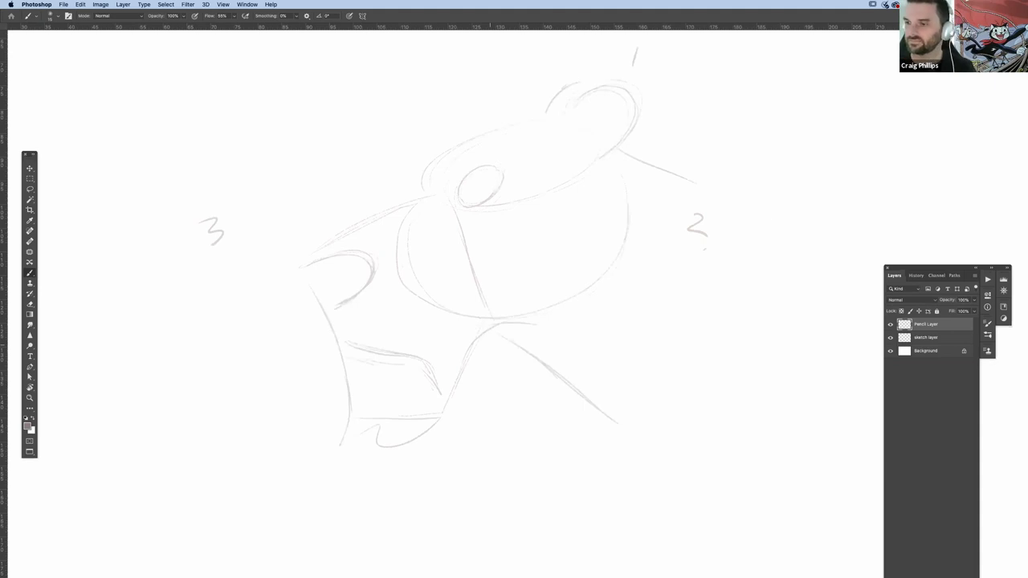
click(926, 338)
click(963, 300)
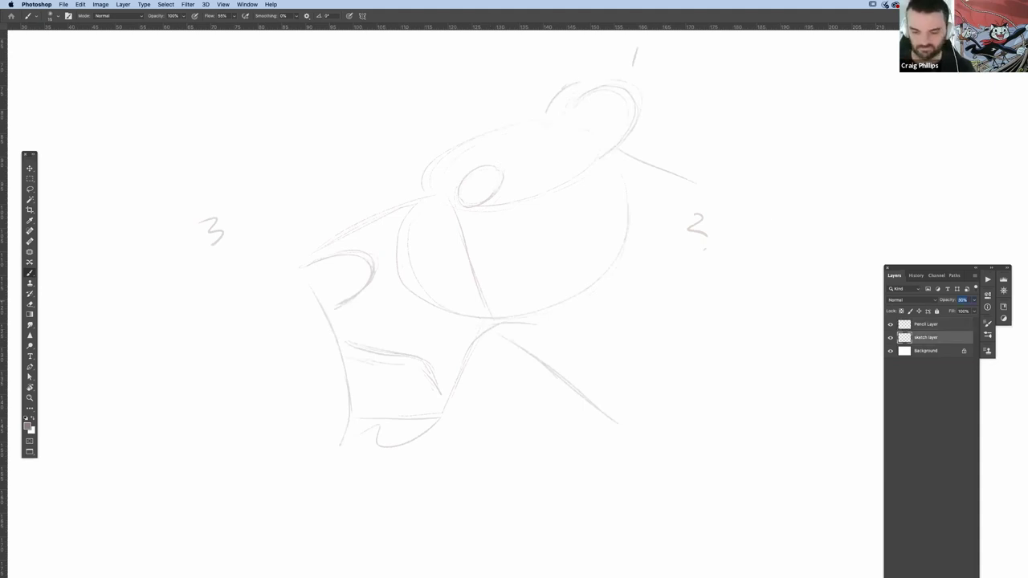
text(100)
key(Return)
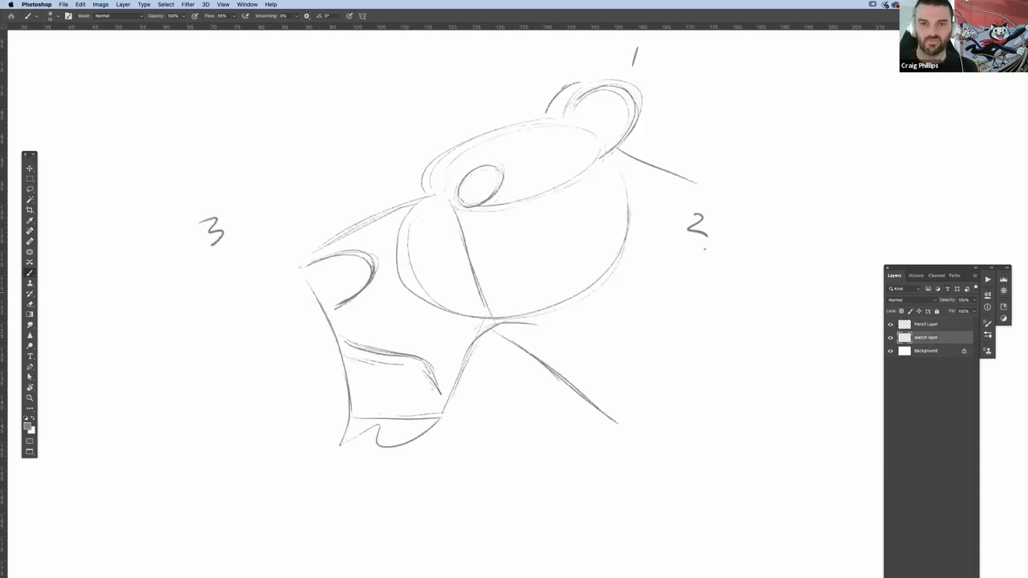
key(Delete)
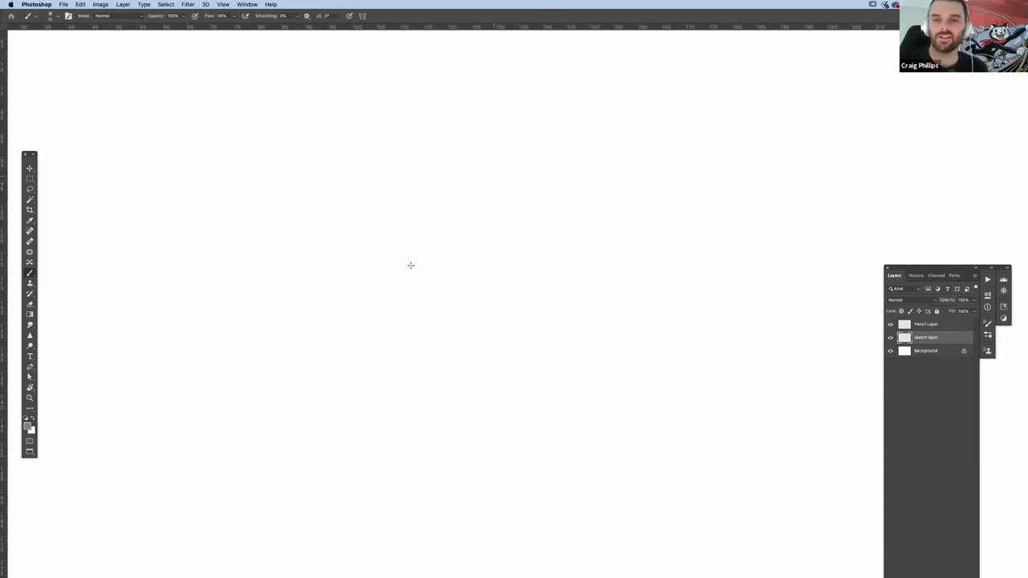
- Sketch a wide tilted ellipse with loose repeated outlines on the empty sketch layer and label it with a handwritten 1
mouse_move(386, 201)
mouse_down()
mouse_move(443, 276)
mouse_move(381, 207)
mouse_up()
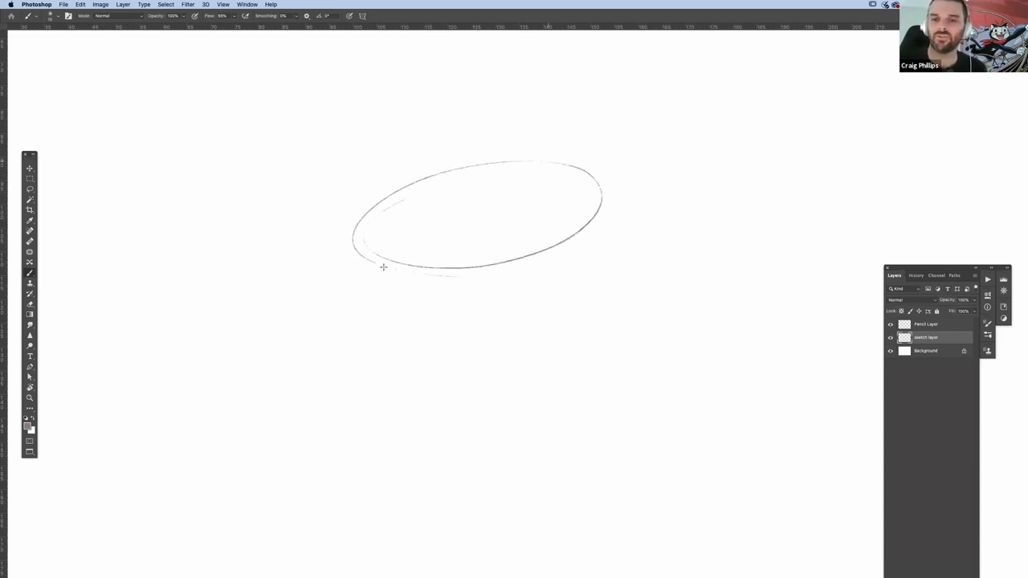
mouse_move(383, 267)
mouse_down()
mouse_move(503, 151)
mouse_move(400, 266)
mouse_move(533, 278)
mouse_up()
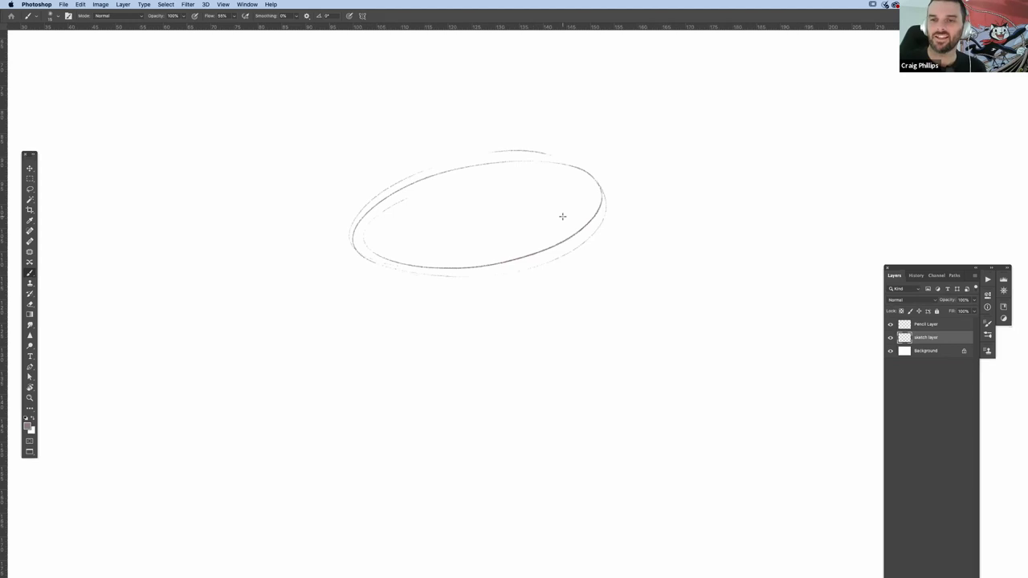
drag(720, 118, 714, 134)
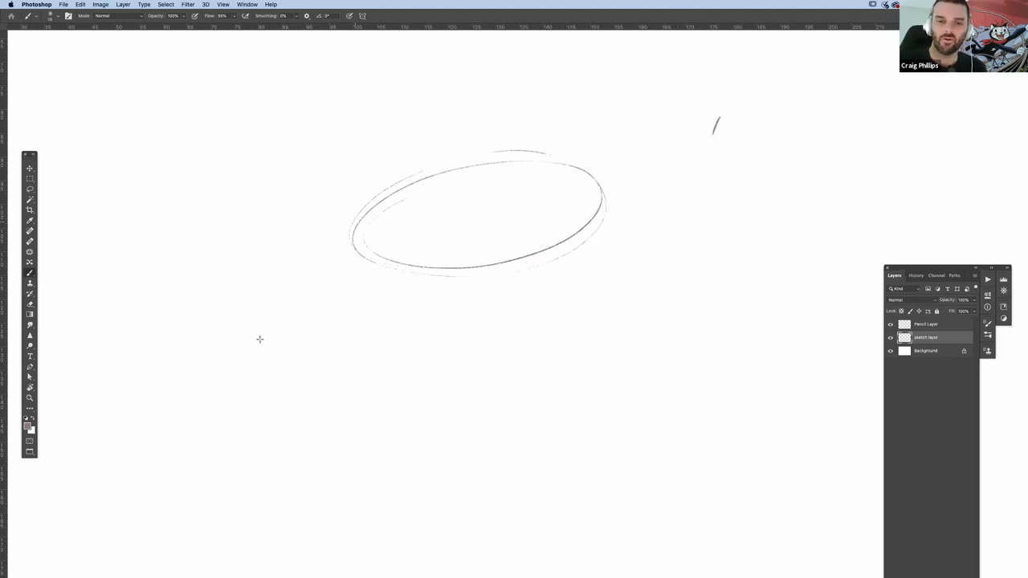
- Sketch a much larger rounded, slanted shape beneath and around the ellipse, restate its outline and label it 2
mouse_move(331, 240)
mouse_down()
mouse_move(253, 386)
mouse_move(317, 443)
mouse_move(714, 224)
mouse_move(607, 184)
mouse_up()
mouse_move(714, 225)
mouse_down()
mouse_move(496, 449)
mouse_move(249, 393)
mouse_move(323, 246)
mouse_up()
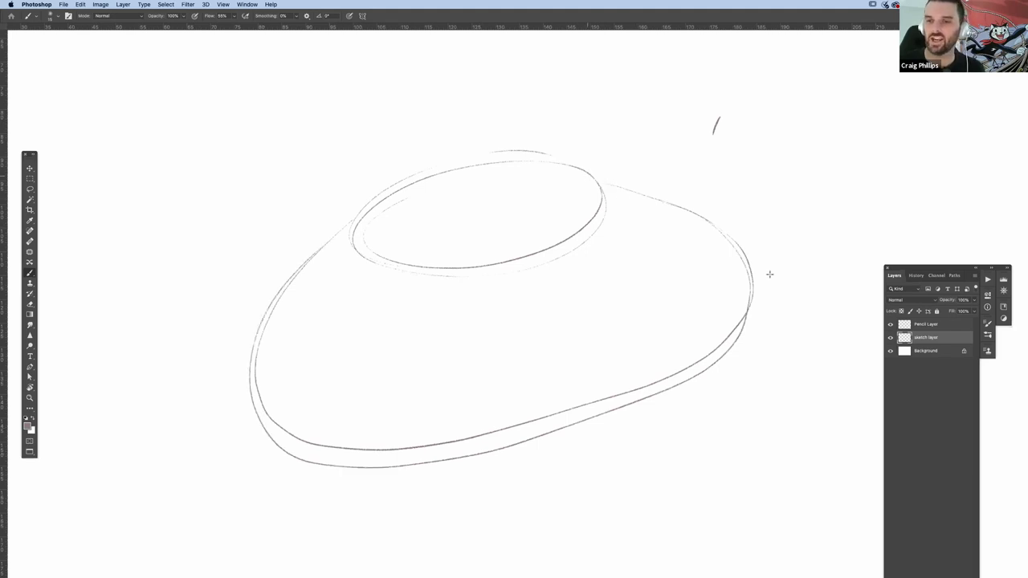
mouse_move(770, 274)
mouse_down()
mouse_move(657, 196)
mouse_move(772, 281)
mouse_move(681, 389)
mouse_up()
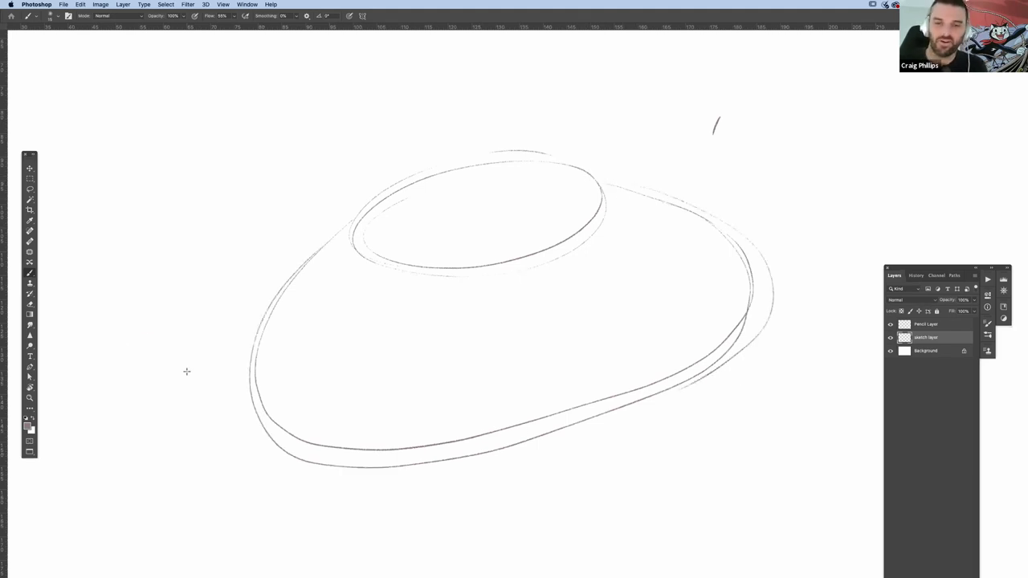
drag(129, 348, 165, 375)
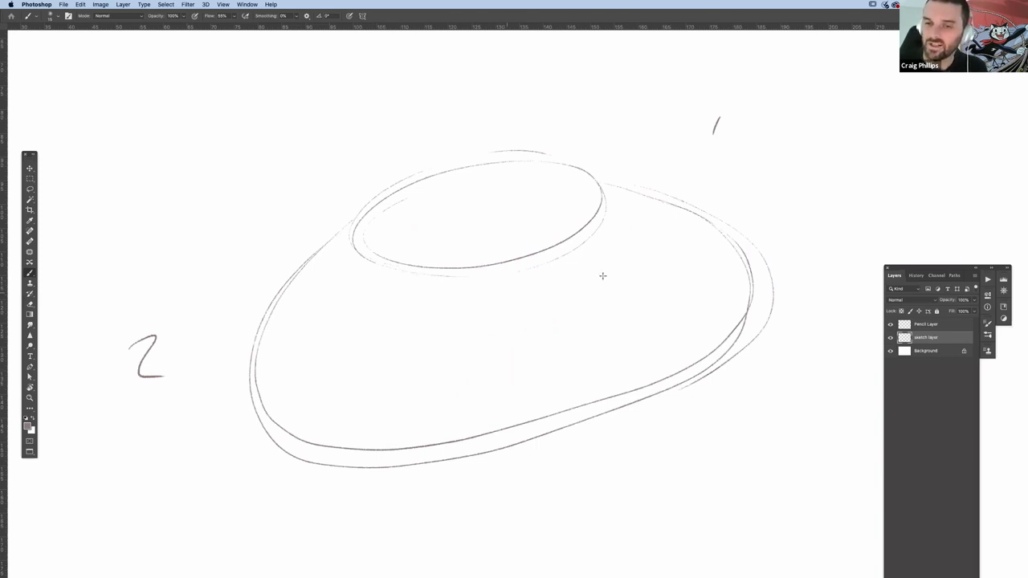
- Sketch a slightly tilted four-sided face inside the large shape, just below the ellipse
mouse_move(514, 279)
mouse_down()
mouse_move(610, 256)
mouse_move(618, 361)
mouse_up()
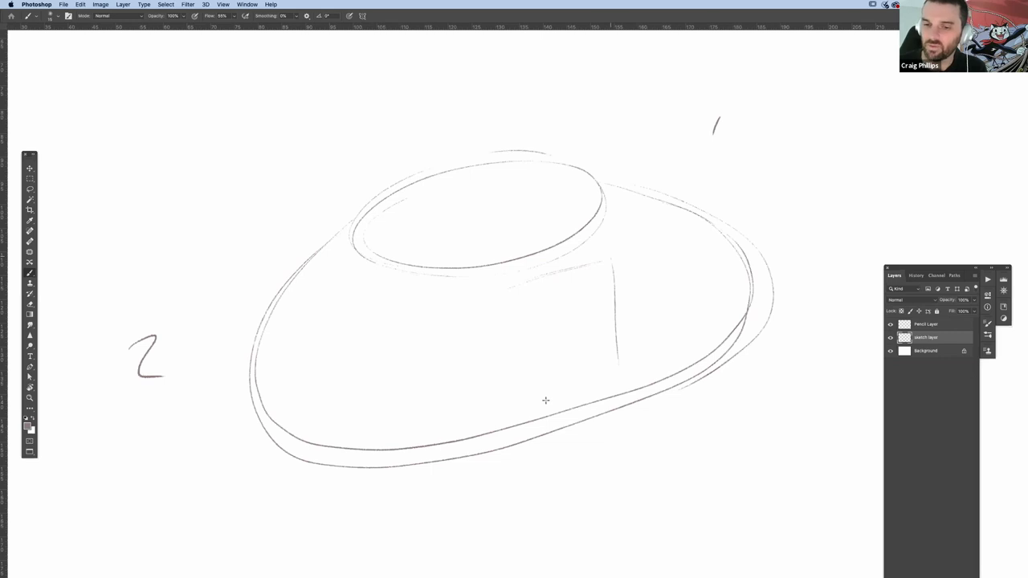
drag(502, 306, 524, 405)
drag(611, 269, 633, 382)
drag(631, 379, 526, 401)
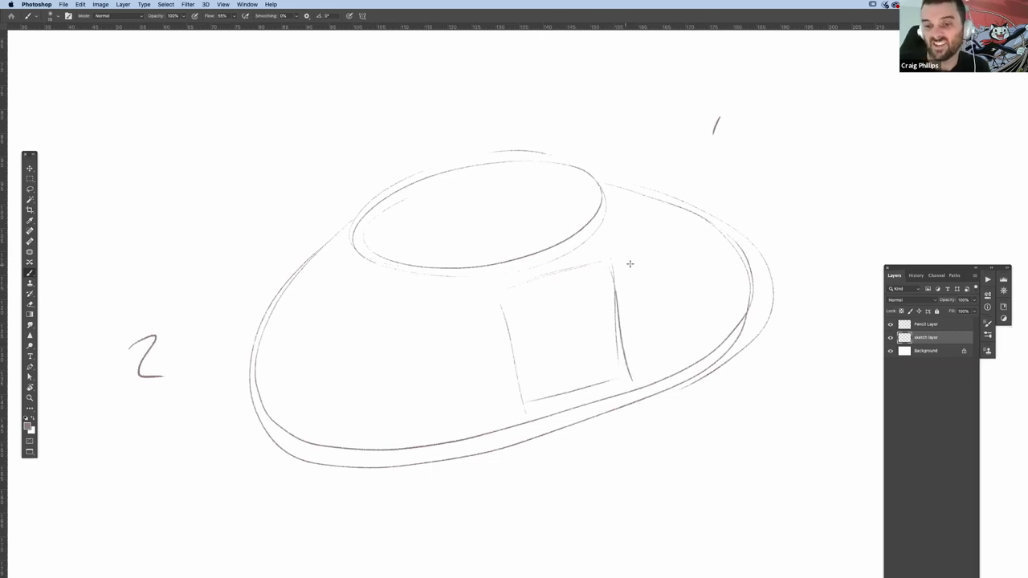
- Turn the four-sided face into a box with receding edges and a side plane, and restate its front edges
drag(611, 259, 565, 245)
mouse_move(518, 297)
mouse_down()
mouse_move(479, 276)
mouse_move(490, 369)
mouse_move(516, 404)
mouse_up()
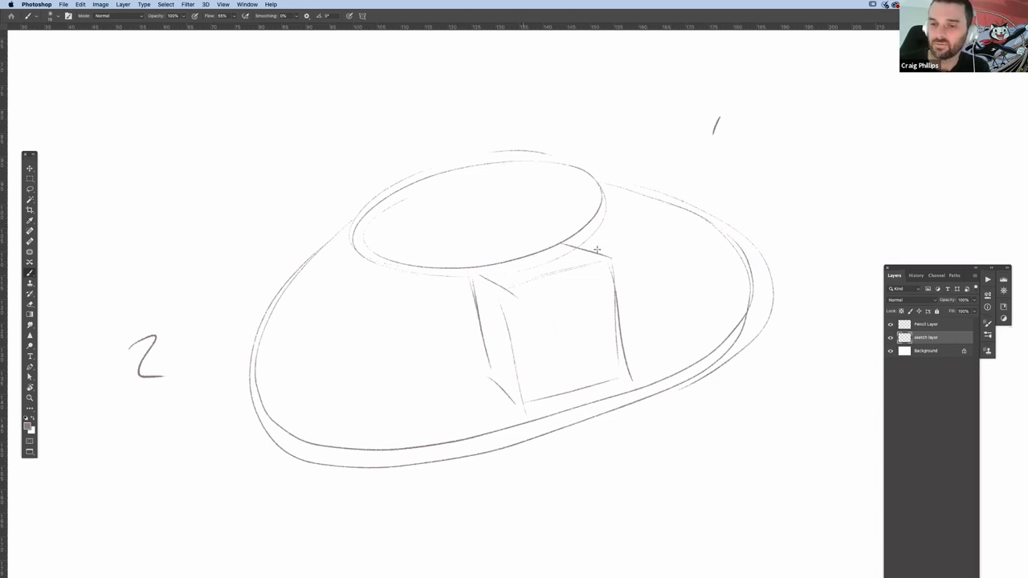
drag(575, 268, 512, 283)
drag(620, 272, 638, 360)
drag(617, 392, 524, 412)
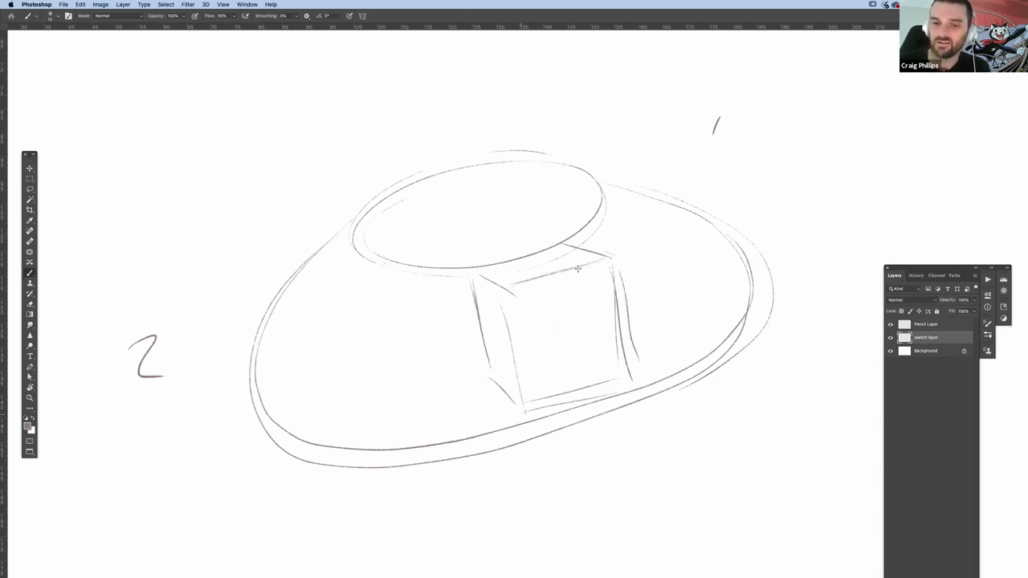
- Restate the top plane edges of the muzzle box beneath the ellipse and label the box with a handwritten 3
mouse_move(578, 268)
mouse_down()
mouse_move(515, 284)
mouse_move(475, 271)
mouse_up()
drag(485, 266, 556, 248)
drag(579, 268, 509, 284)
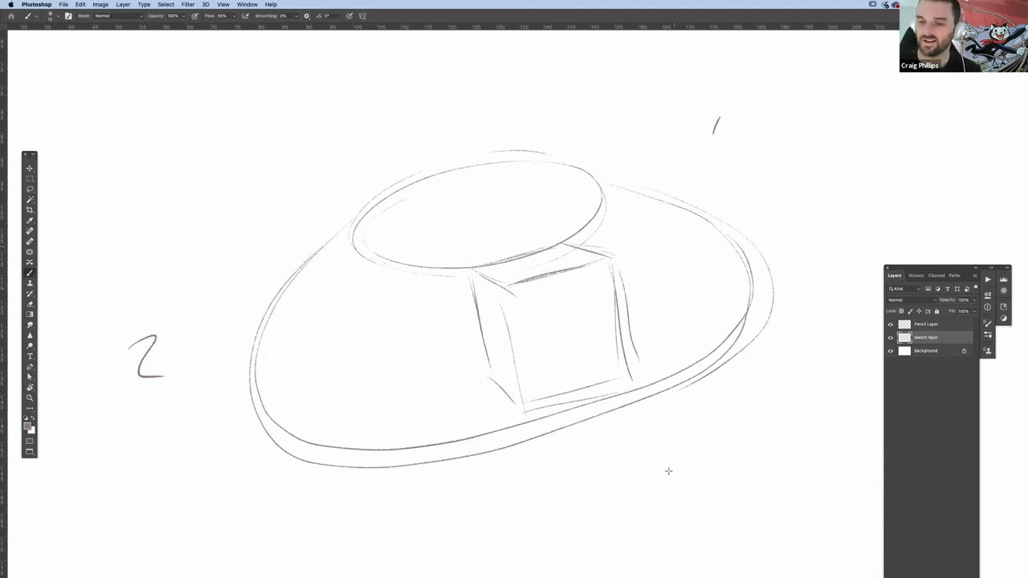
drag(671, 464, 680, 489)
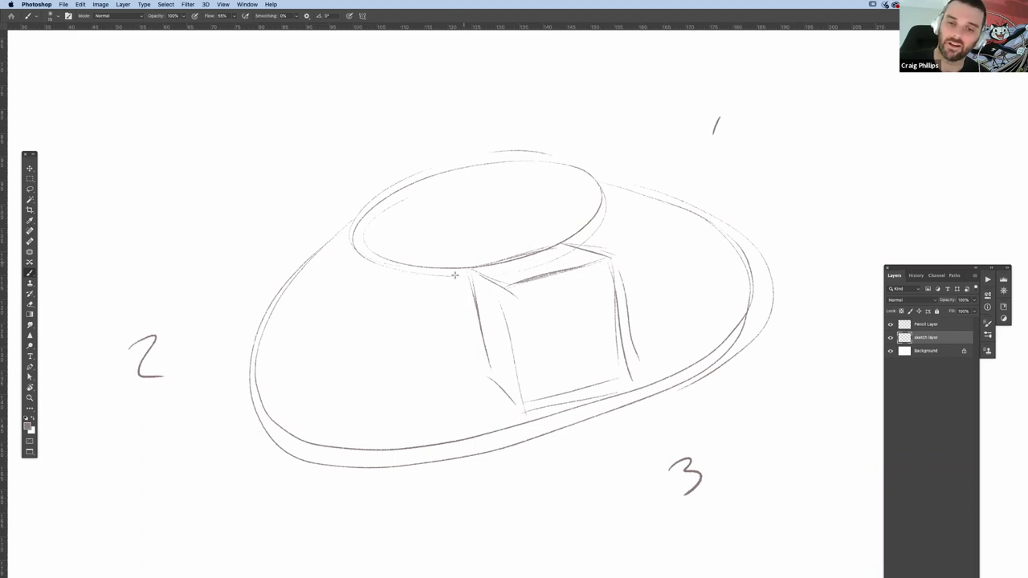
- Sketch two tilted oval eyes overlapping the ellipse's lower edge on either side of the box, the far one narrower
drag(405, 237, 426, 270)
mouse_move(445, 227)
mouse_down()
mouse_move(461, 262)
mouse_move(440, 276)
mouse_up()
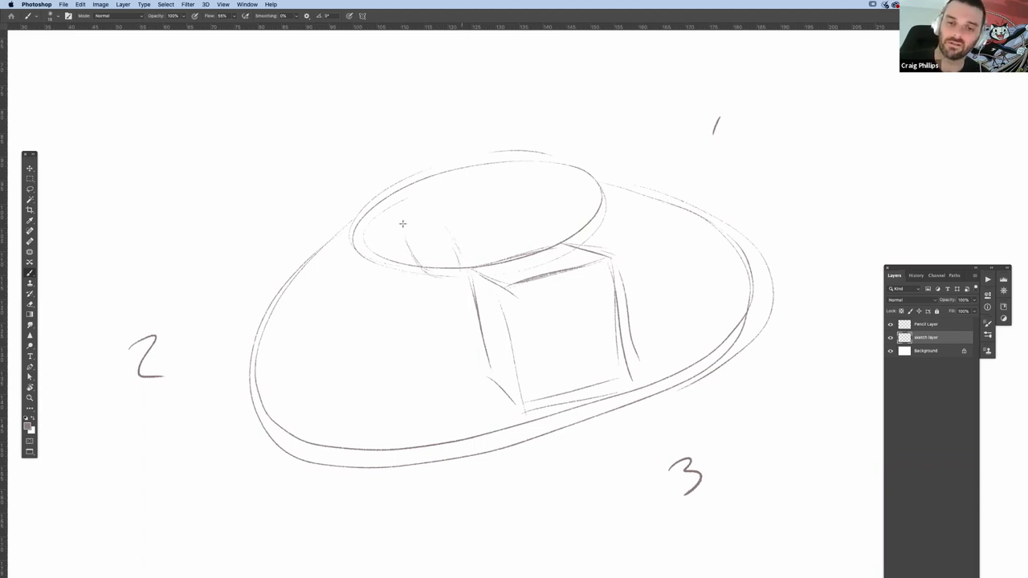
drag(412, 212, 418, 215)
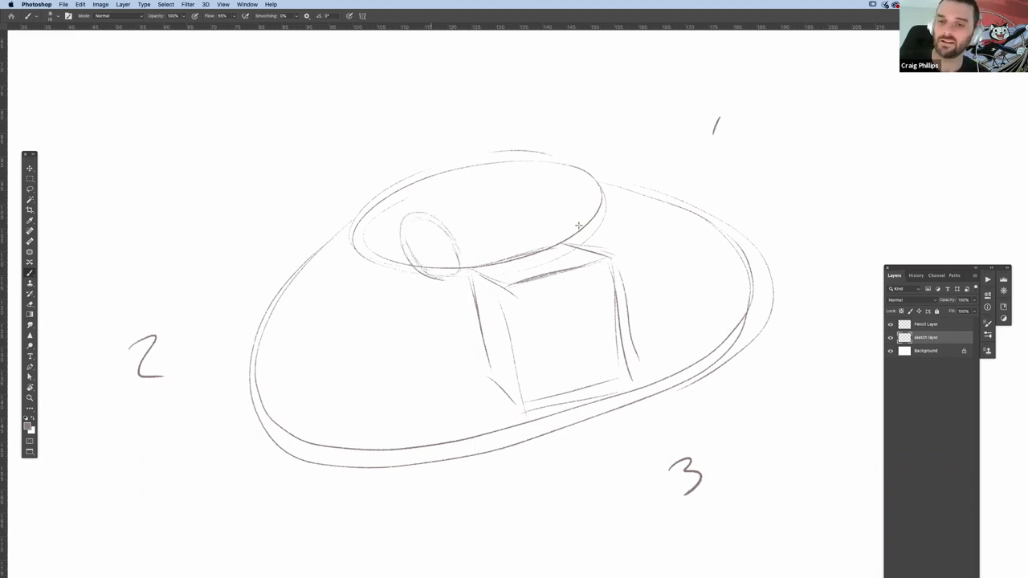
mouse_move(568, 229)
mouse_down()
mouse_move(583, 196)
mouse_move(564, 237)
mouse_move(590, 243)
mouse_up()
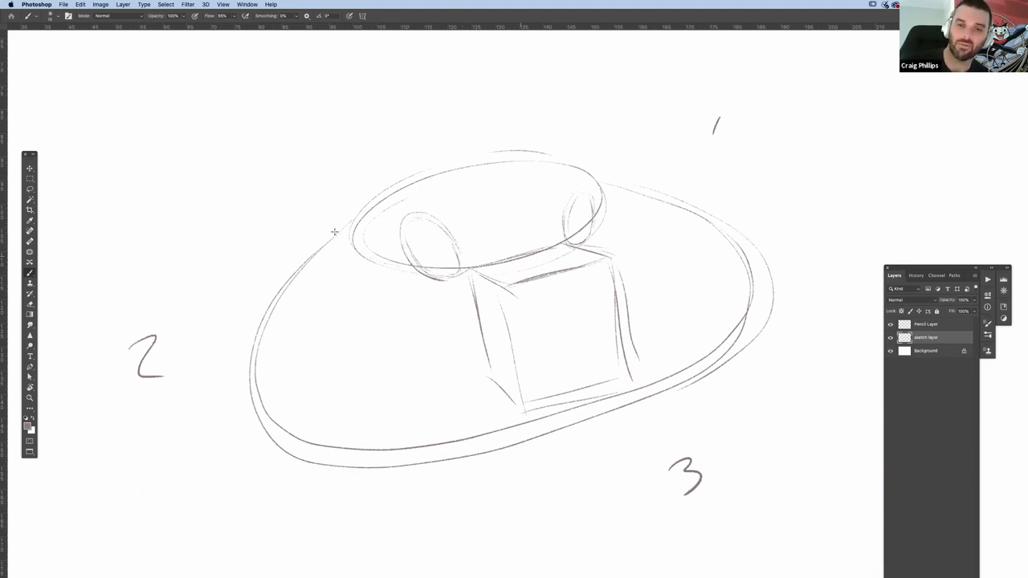
- Sketch two rounded ears at the upper sides of the ellipse and restate their outlines
drag(355, 155, 332, 229)
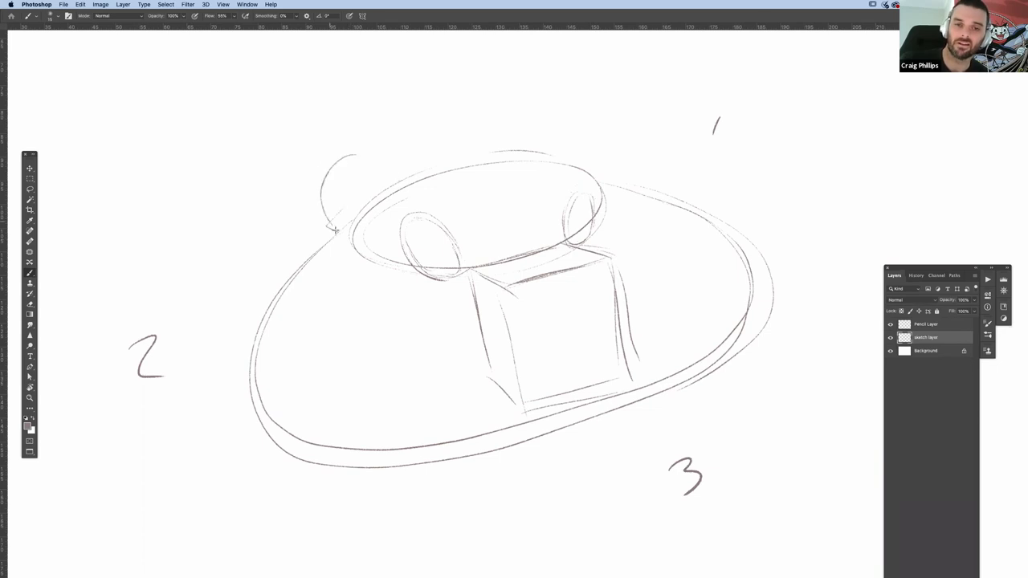
drag(396, 176, 320, 215)
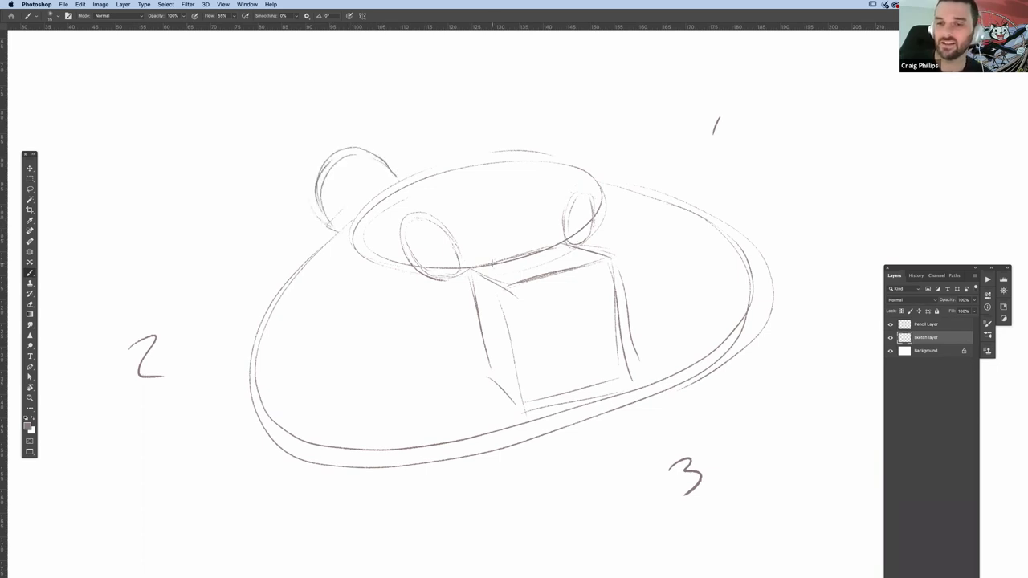
drag(572, 124, 613, 178)
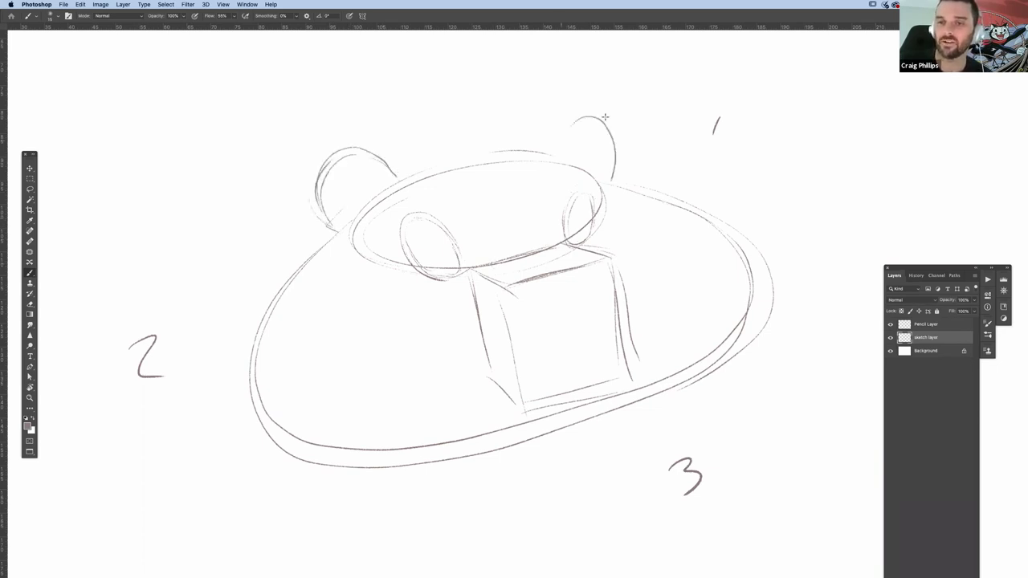
drag(552, 149, 617, 170)
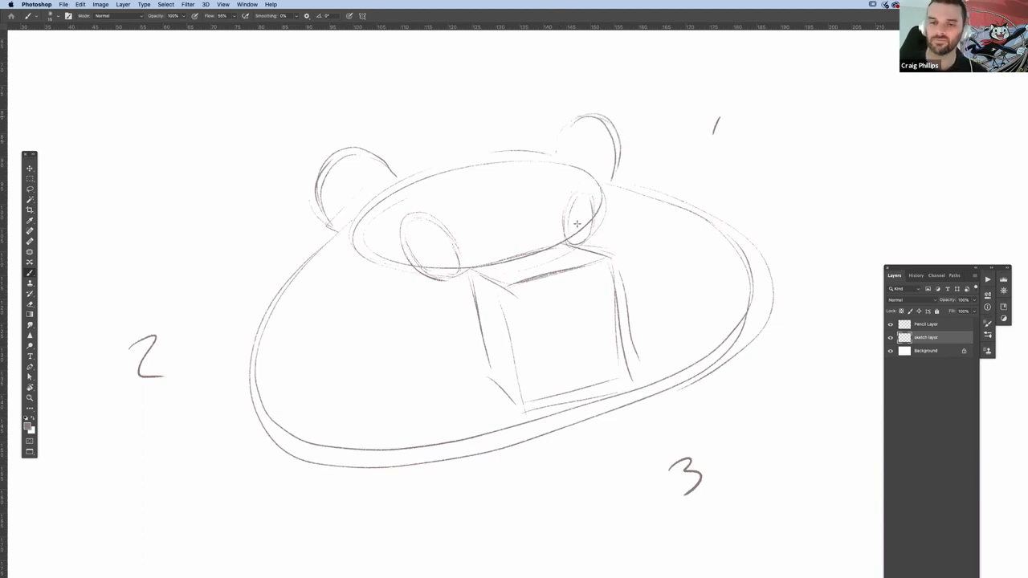
drag(545, 156, 618, 178)
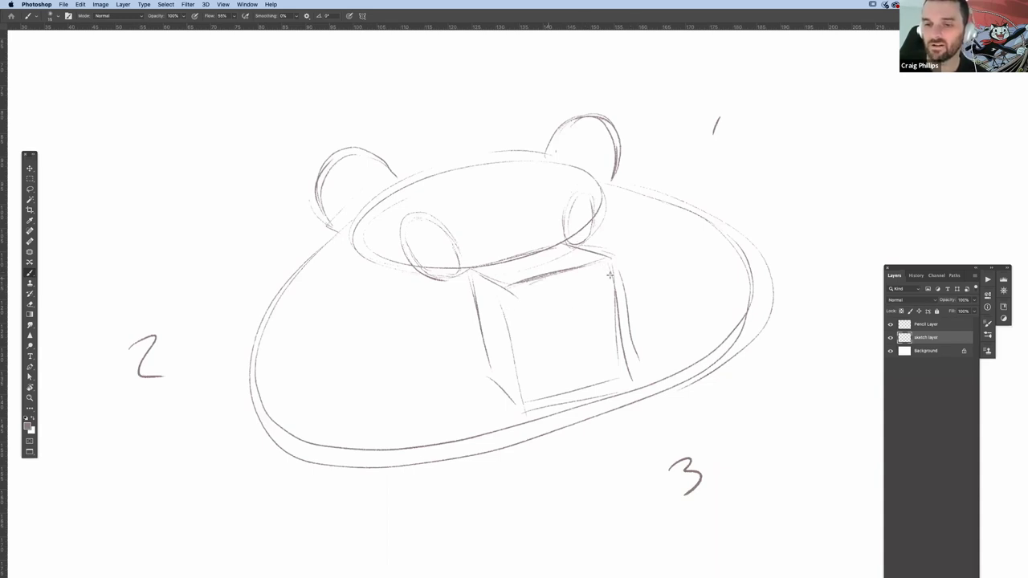
- Draw a tilted oval nose on the upper front of the box, with a short centre line and curved upper lips below it
mouse_move(576, 319)
mouse_down()
mouse_move(511, 305)
mouse_move(578, 322)
mouse_up()
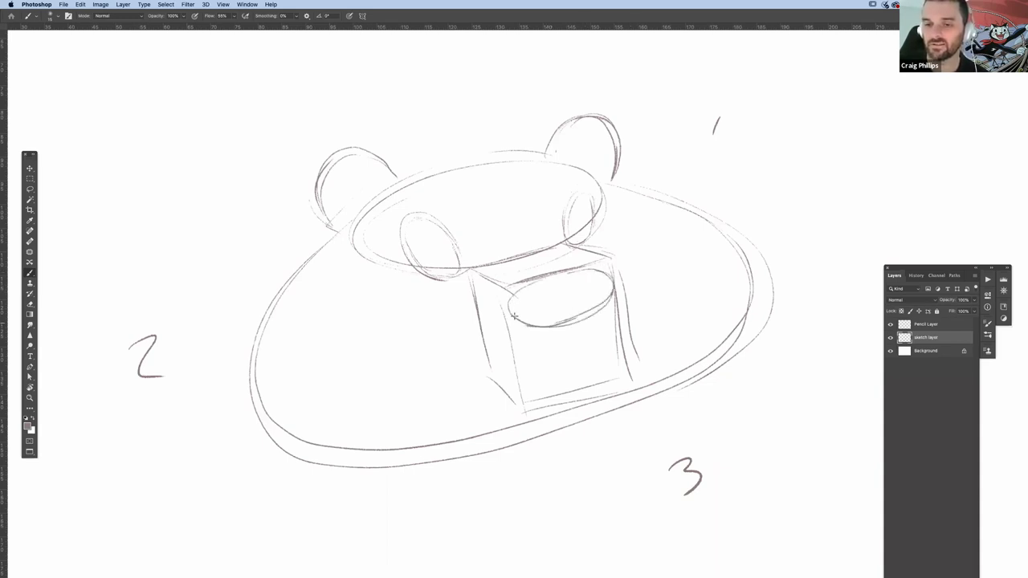
mouse_move(514, 313)
mouse_down()
mouse_move(522, 294)
mouse_move(554, 325)
mouse_move(607, 308)
mouse_up()
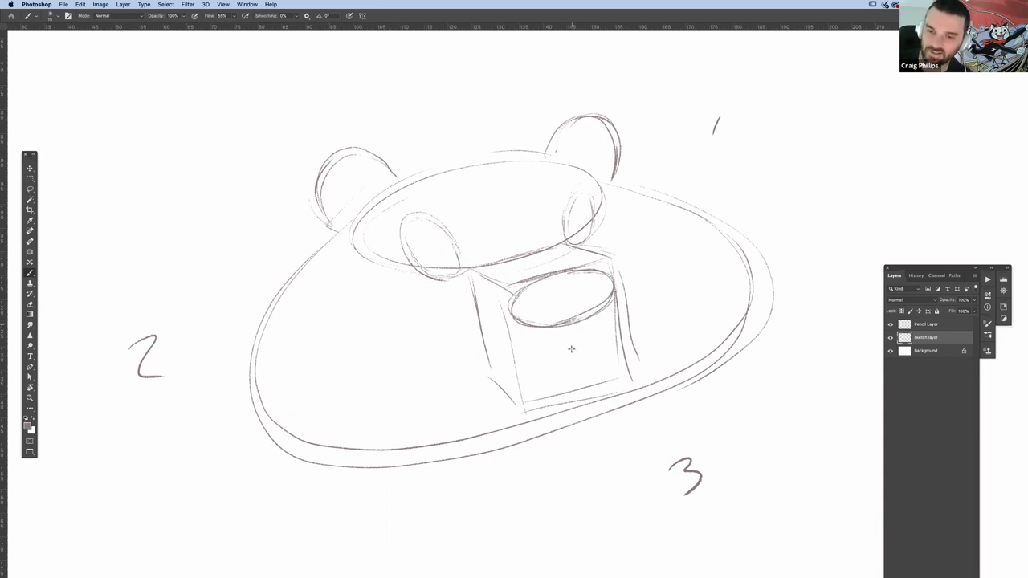
mouse_move(573, 324)
mouse_down()
mouse_move(572, 346)
mouse_move(518, 367)
mouse_up()
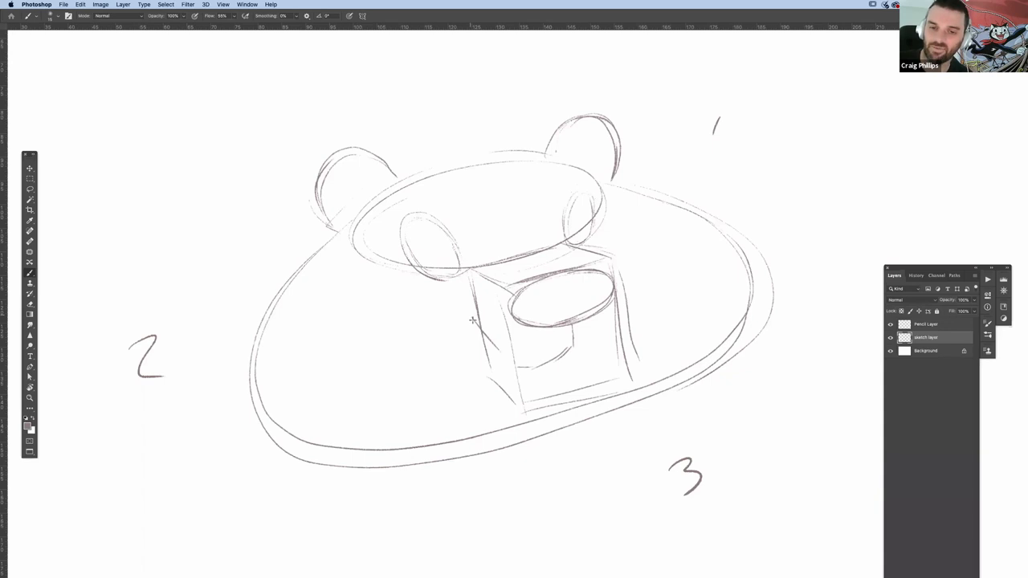
drag(473, 318, 569, 354)
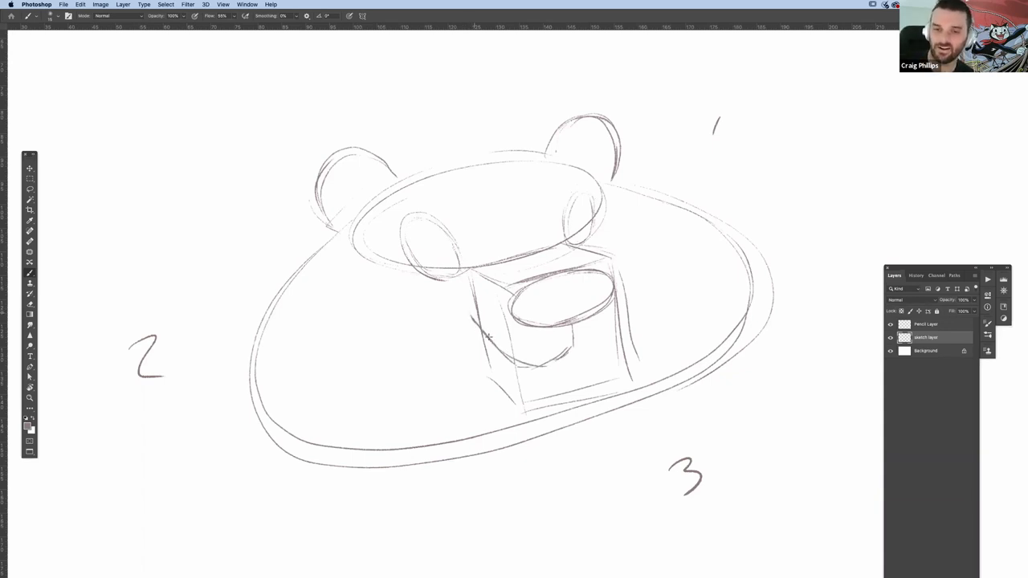
drag(471, 313, 492, 342)
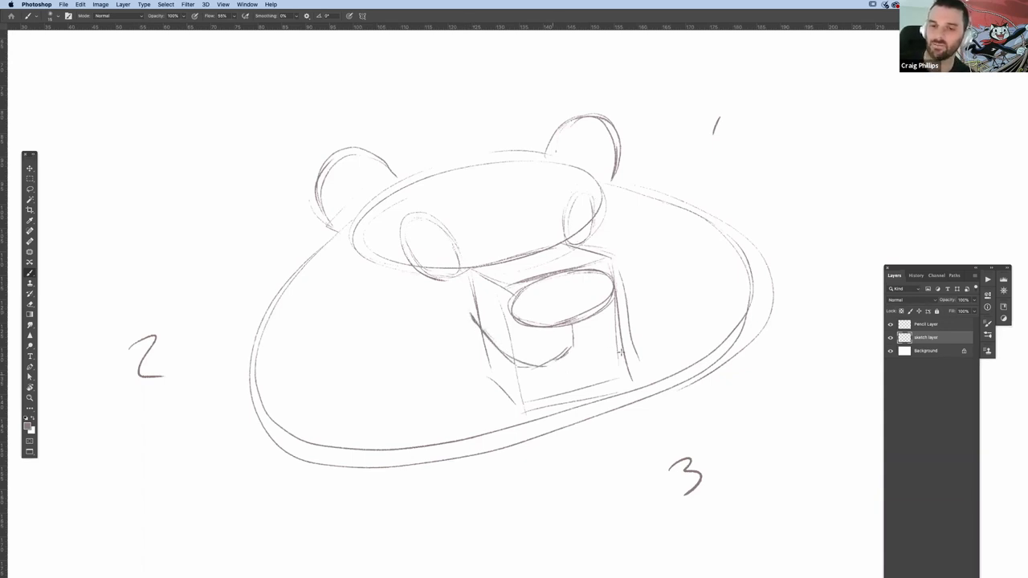
drag(572, 325, 581, 343)
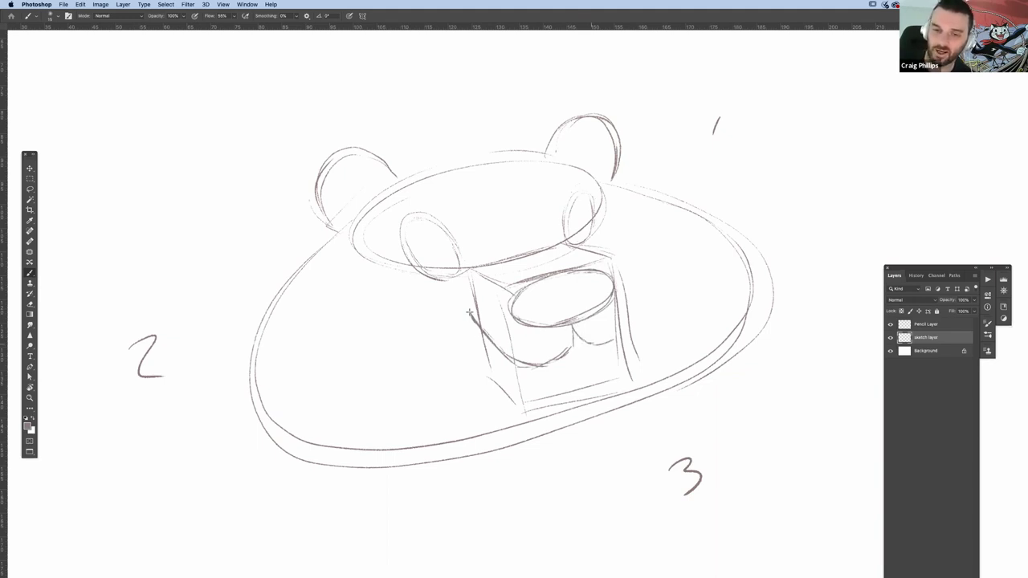
- Draw a deep U-shaped open mouth beneath the upper lips, extend the far lip curve and mark the near mouth corner
mouse_move(470, 313)
mouse_down()
mouse_move(556, 423)
mouse_move(601, 407)
mouse_up()
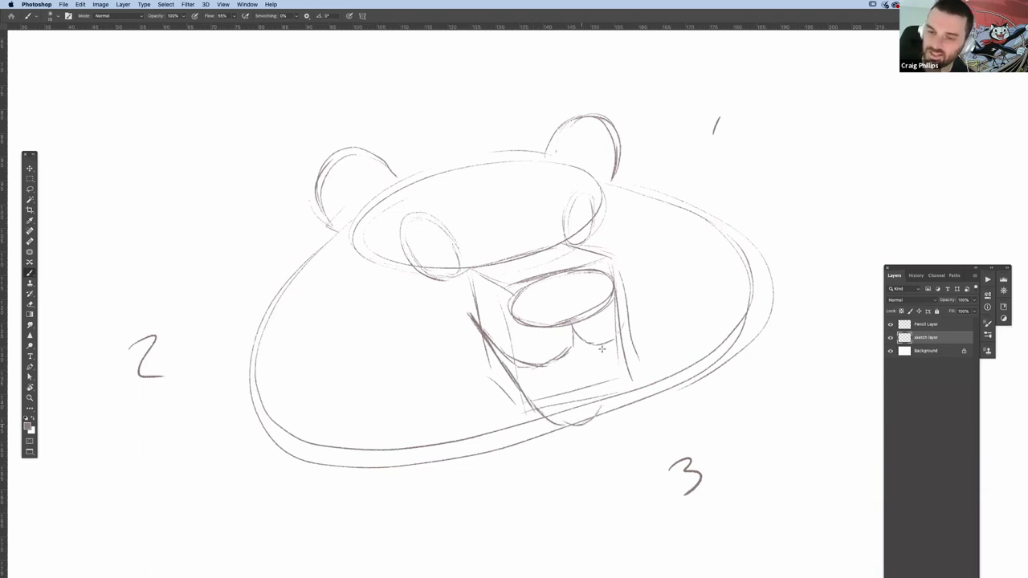
mouse_move(602, 345)
mouse_down()
mouse_move(602, 408)
mouse_move(544, 413)
mouse_up()
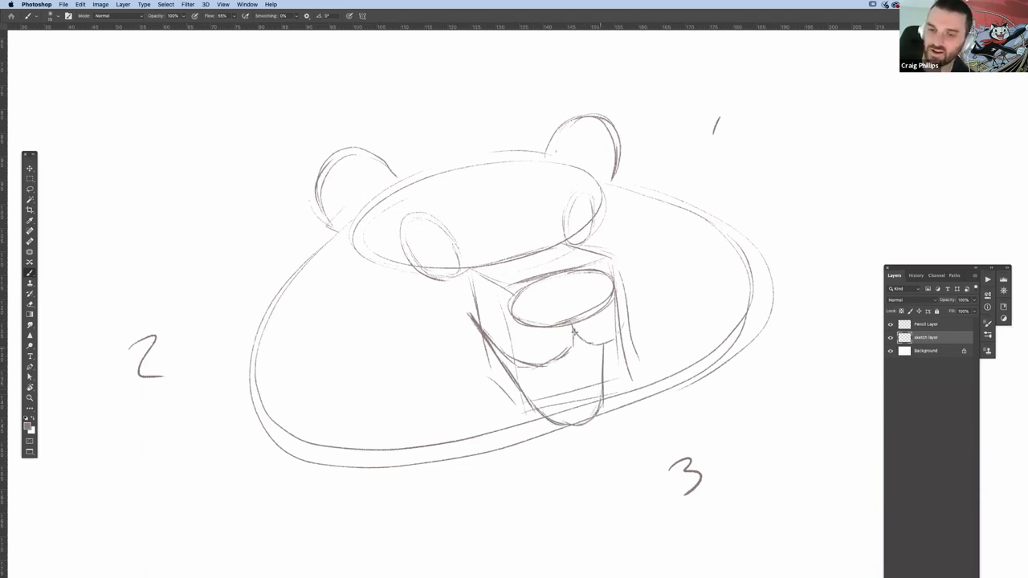
mouse_move(575, 334)
mouse_down()
mouse_move(603, 346)
mouse_move(625, 306)
mouse_up()
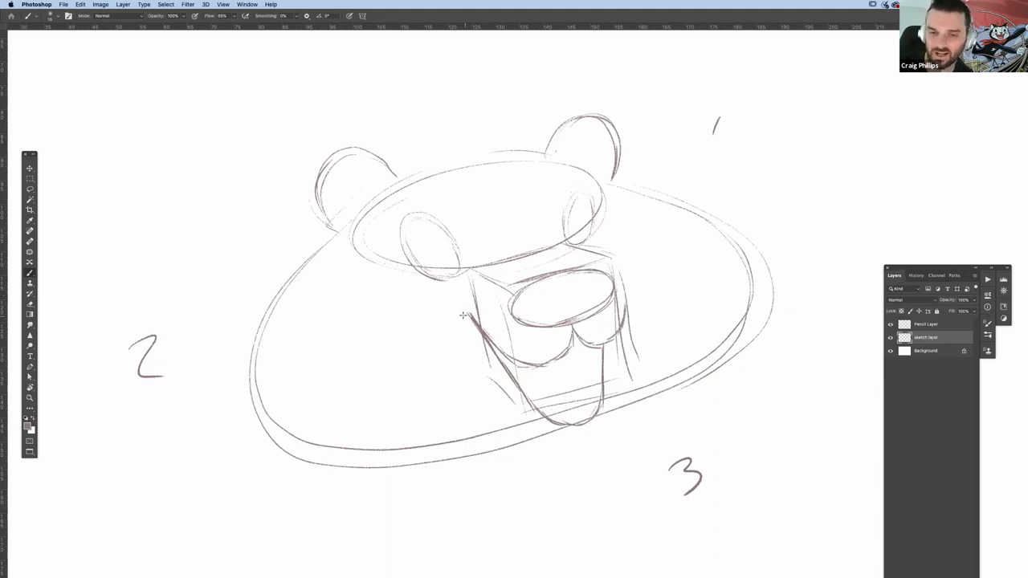
drag(464, 315, 466, 311)
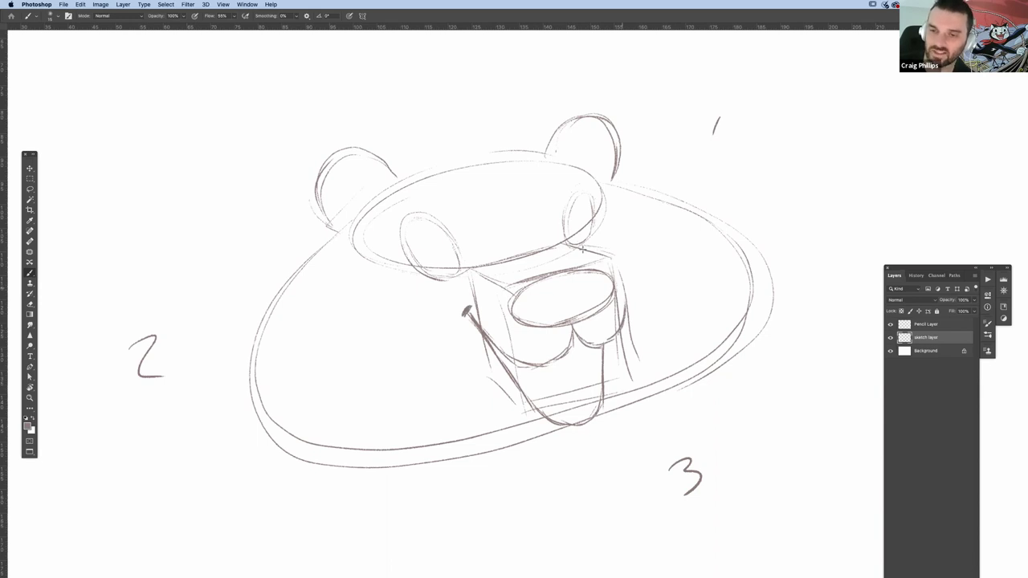
- Round off the far side of the muzzle, strengthen the far eye's inner edge and the mouth's edge, and add a chin curve
drag(618, 282, 626, 319)
drag(588, 252, 622, 285)
drag(561, 215, 562, 245)
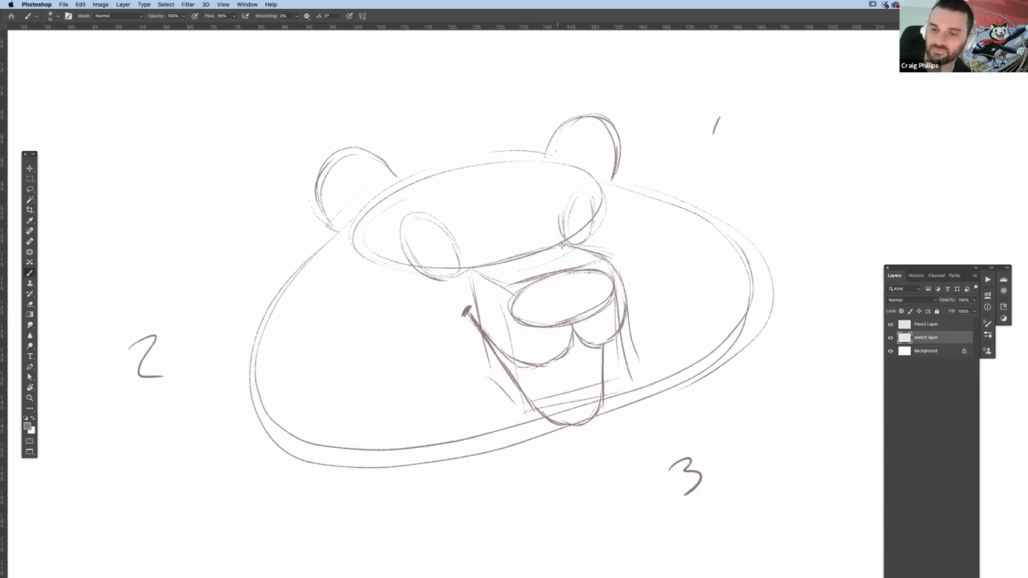
drag(560, 192, 562, 243)
drag(601, 353, 599, 401)
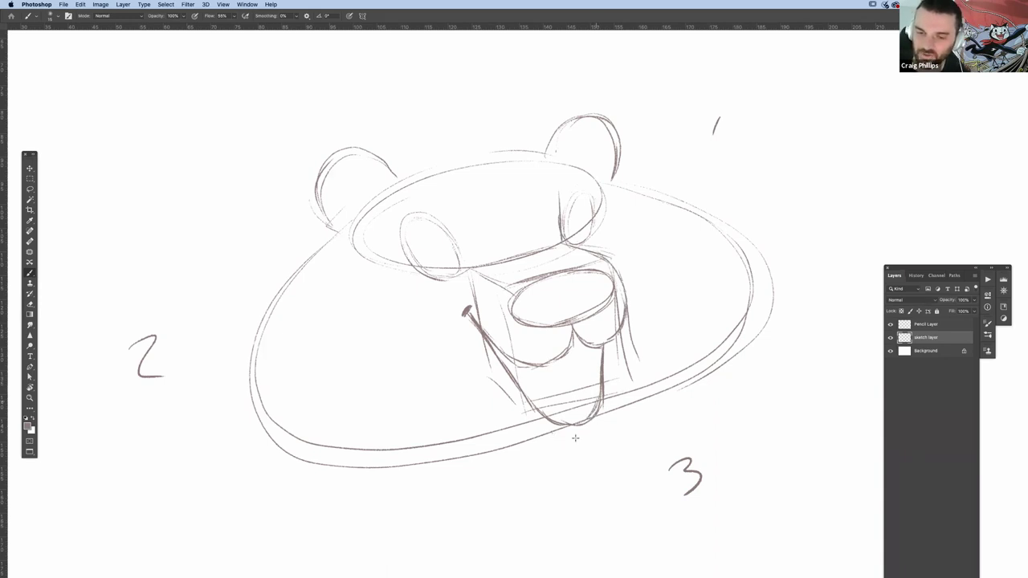
drag(599, 421, 574, 440)
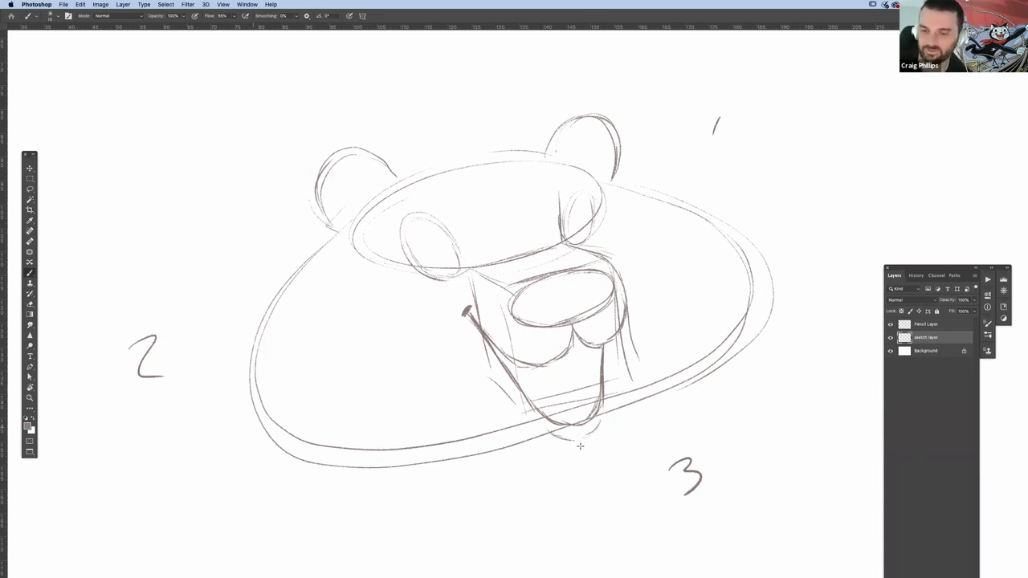
- Restate the large head outline along its lower edge and far side, and the top of the skull between the ears
mouse_move(320, 465)
mouse_down()
mouse_move(474, 463)
mouse_move(697, 377)
mouse_up()
drag(737, 347, 731, 229)
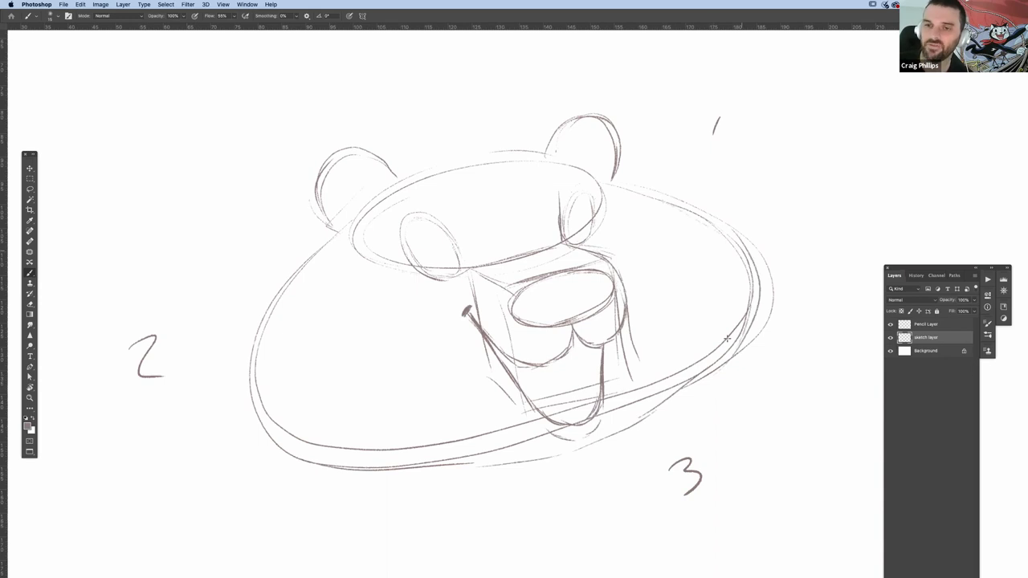
drag(601, 185, 667, 416)
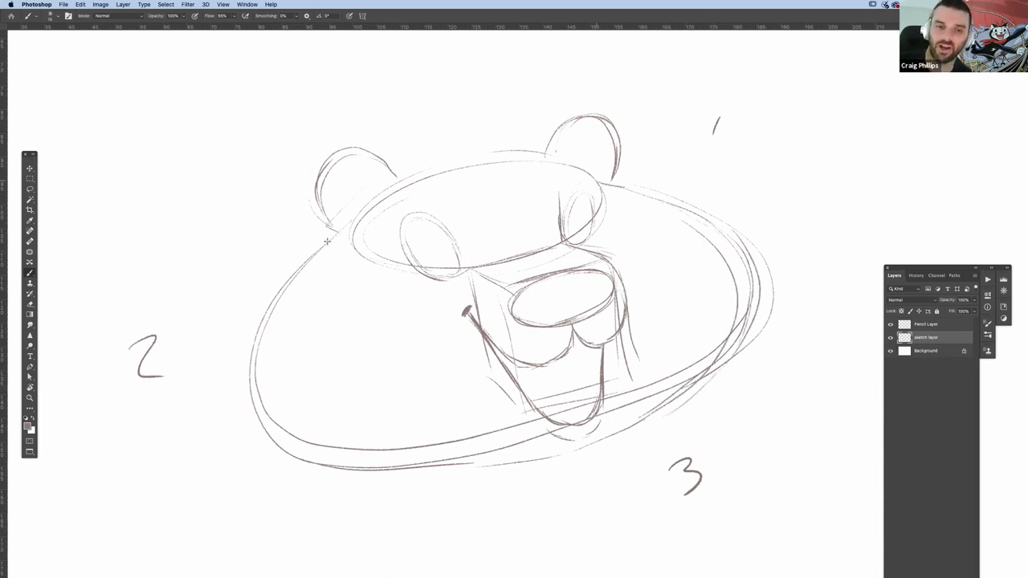
drag(377, 197, 545, 155)
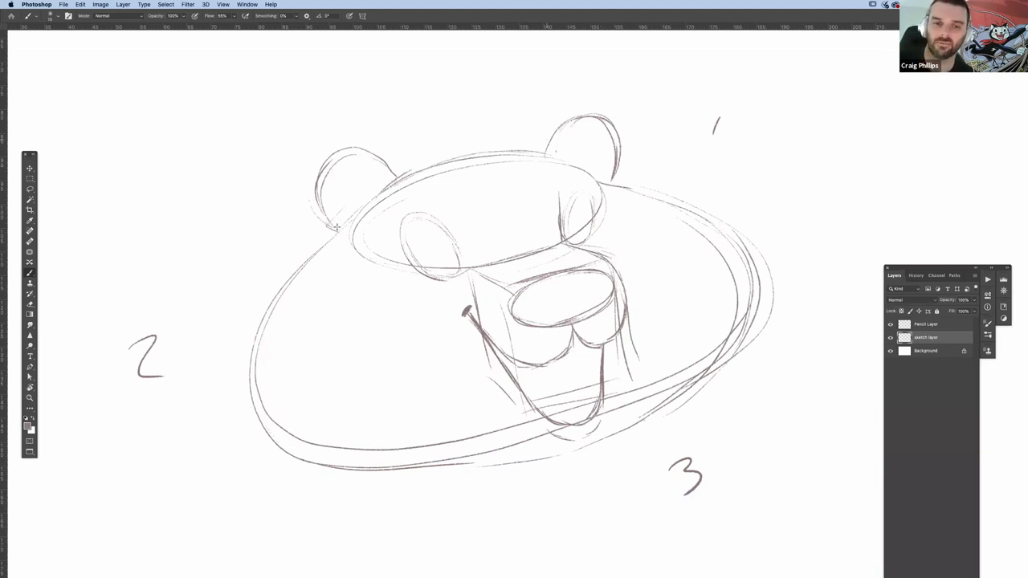
- Add a slightly larger outer contour around both ears
drag(550, 133, 616, 167)
drag(363, 144, 384, 154)
key(super+shift+z)
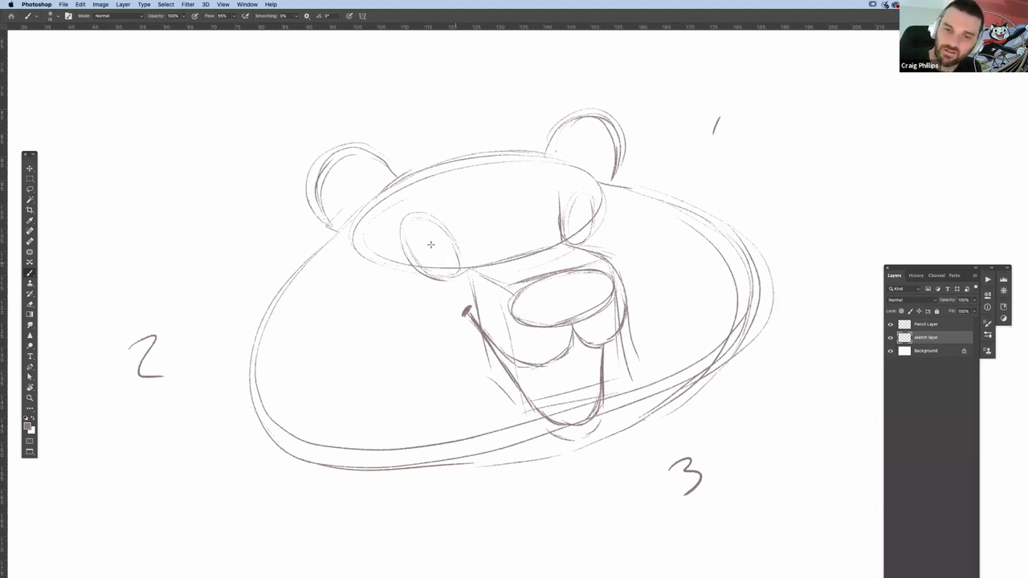
- Draw small oval pupils low in both eyes and a large arched contour around the nearer eye
drag(440, 242, 432, 258)
drag(572, 232, 575, 241)
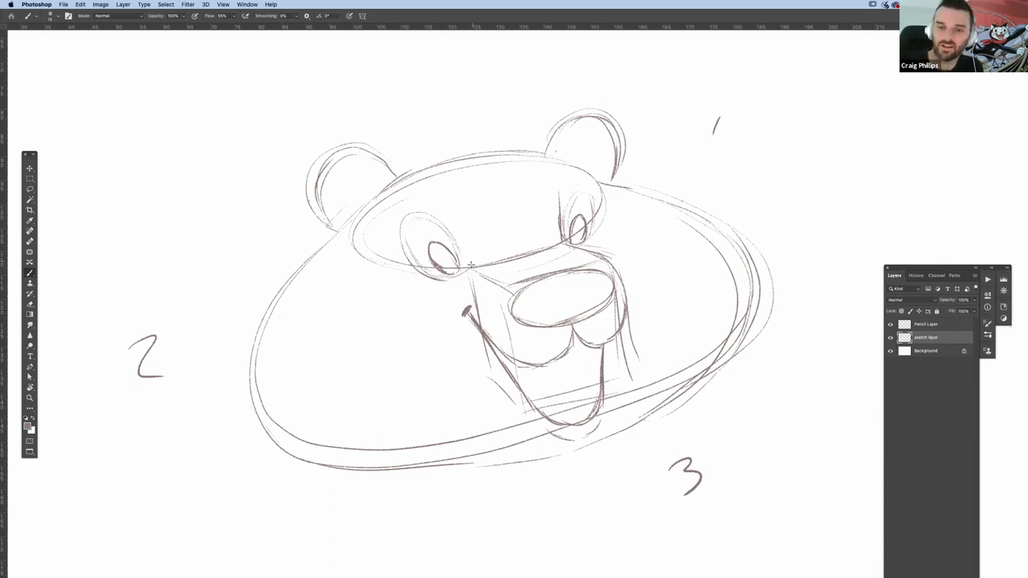
drag(444, 195, 470, 255)
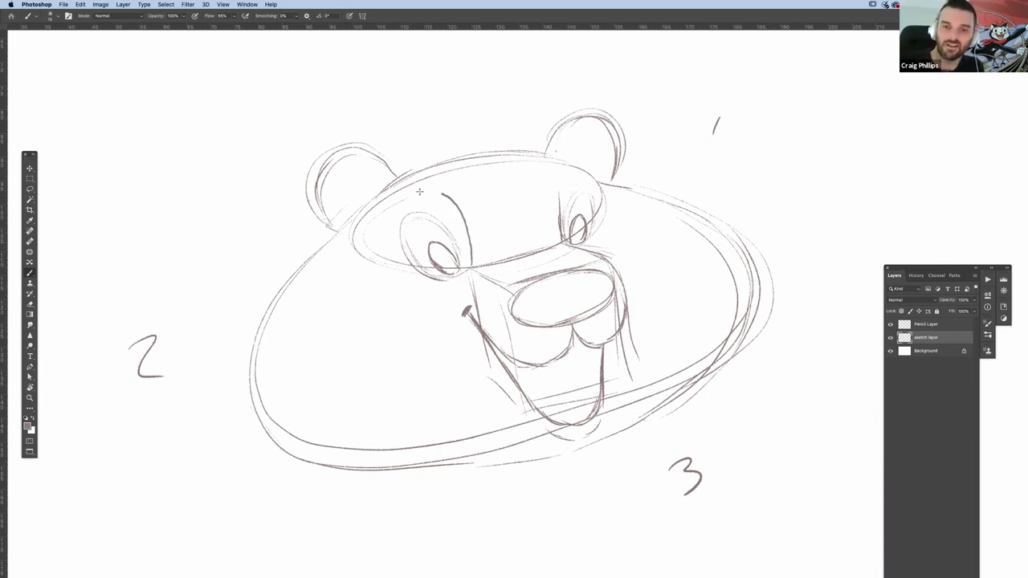
mouse_move(420, 196)
mouse_down()
mouse_move(375, 225)
mouse_move(373, 252)
mouse_up()
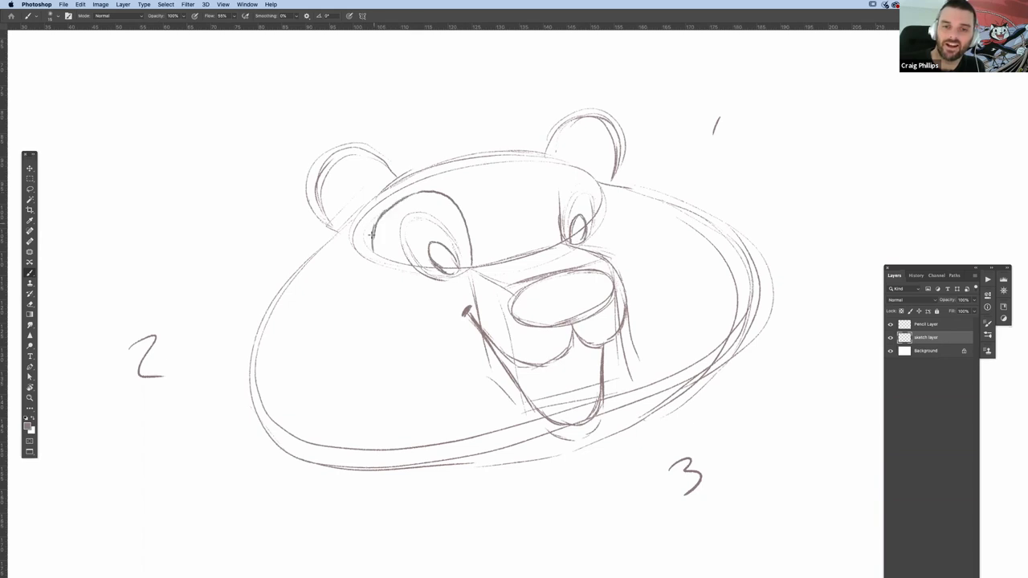
mouse_move(382, 213)
mouse_down()
mouse_move(372, 241)
mouse_move(380, 215)
mouse_up()
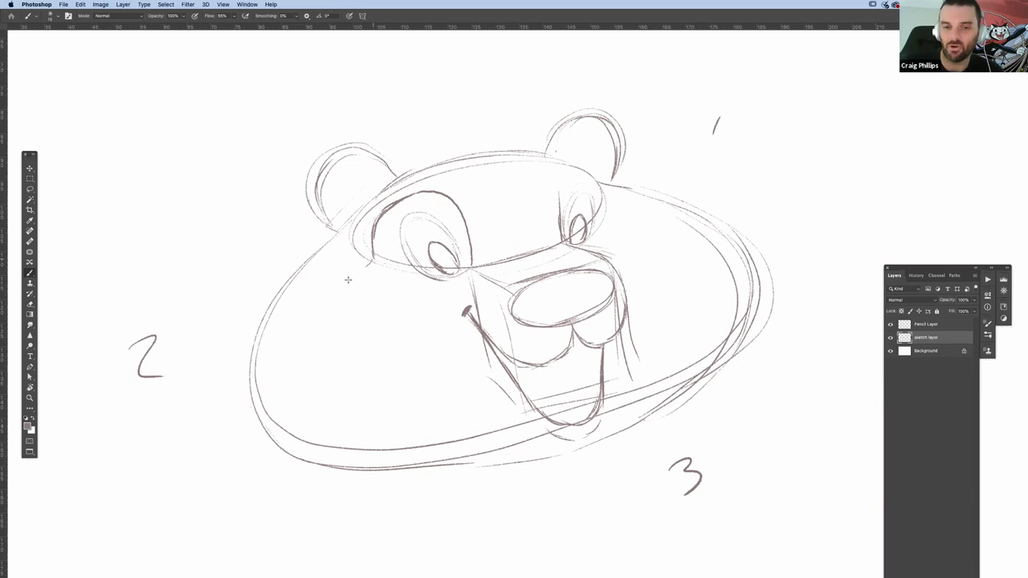
- Draw a rounded cheek below each eye beside the muzzle, and an arched contour over the far eye
mouse_move(371, 262)
mouse_down()
mouse_move(335, 296)
mouse_move(384, 361)
mouse_move(445, 330)
mouse_up()
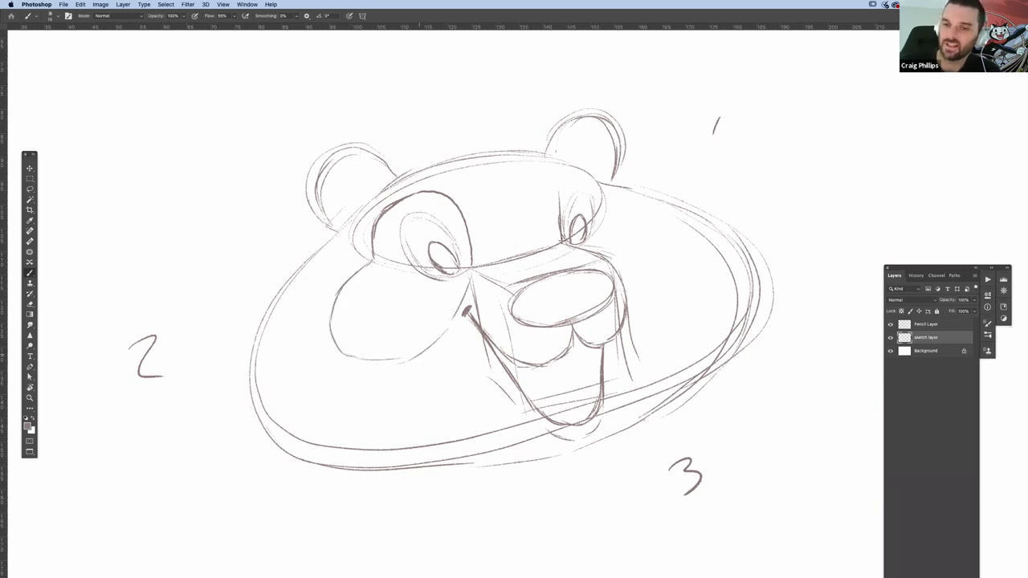
mouse_move(560, 240)
mouse_down()
mouse_move(572, 174)
mouse_move(600, 200)
mouse_move(631, 291)
mouse_up()
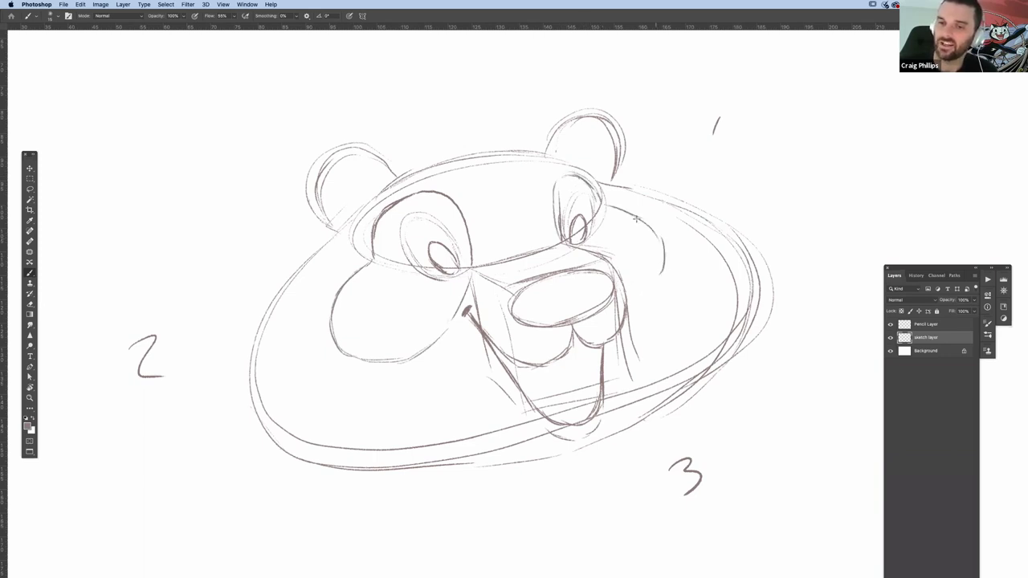
drag(565, 170, 550, 193)
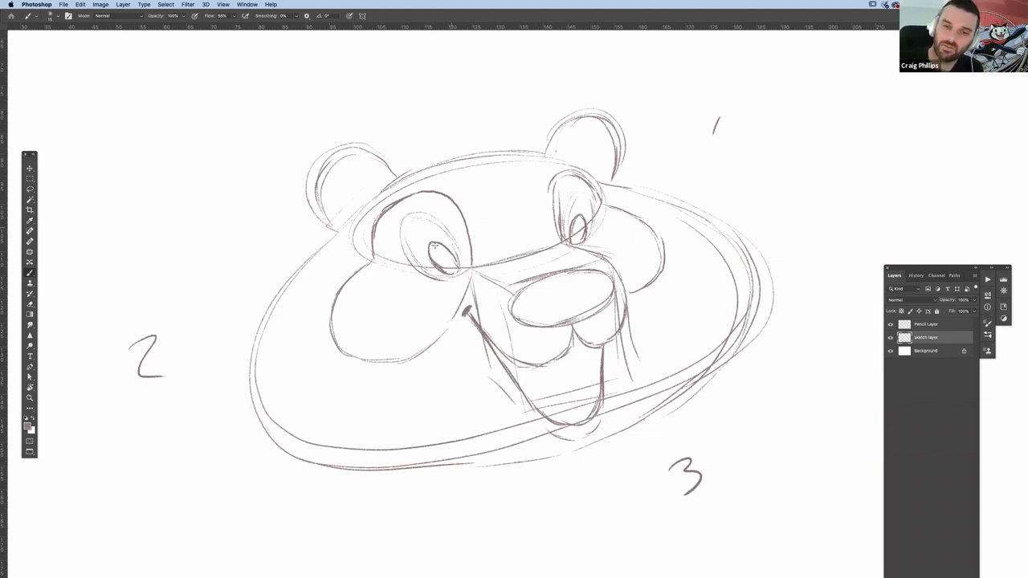
- Fill both pupils solid dark, darken the oval eye outlines around them, and thicken the outer edge of the nearer eye's contour
mouse_move(434, 255)
mouse_down()
mouse_move(442, 248)
mouse_move(453, 270)
mouse_up()
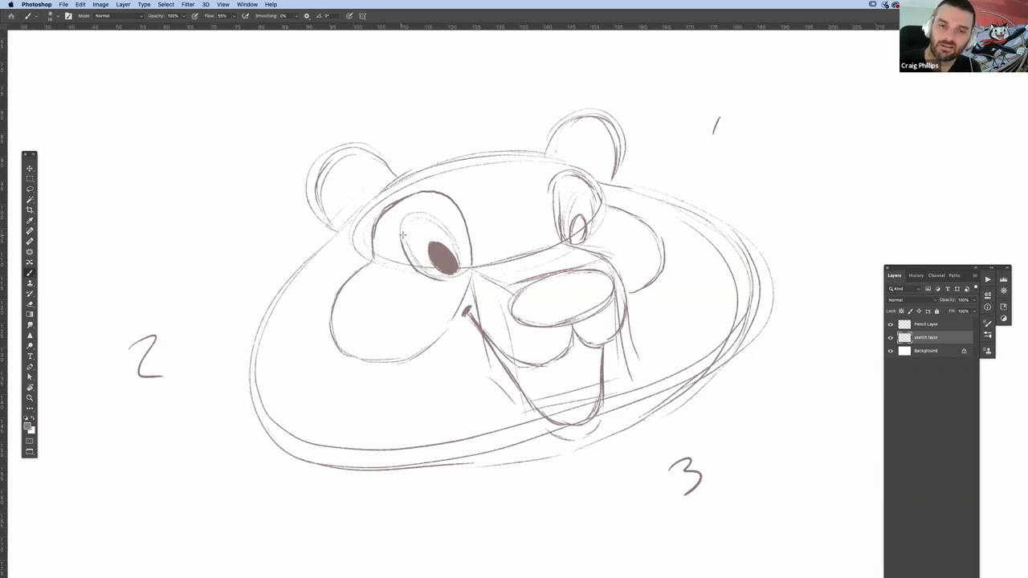
mouse_move(433, 275)
mouse_down()
mouse_move(410, 213)
mouse_move(455, 244)
mouse_move(455, 274)
mouse_move(462, 261)
mouse_up()
drag(576, 234, 577, 195)
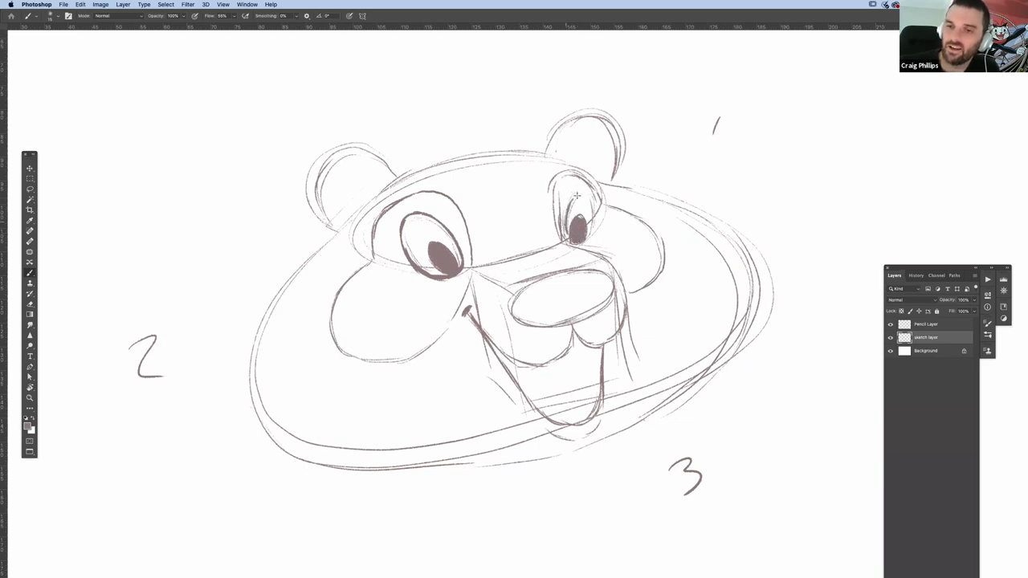
mouse_move(566, 236)
mouse_down()
mouse_move(590, 202)
mouse_move(587, 236)
mouse_up()
drag(588, 198, 585, 240)
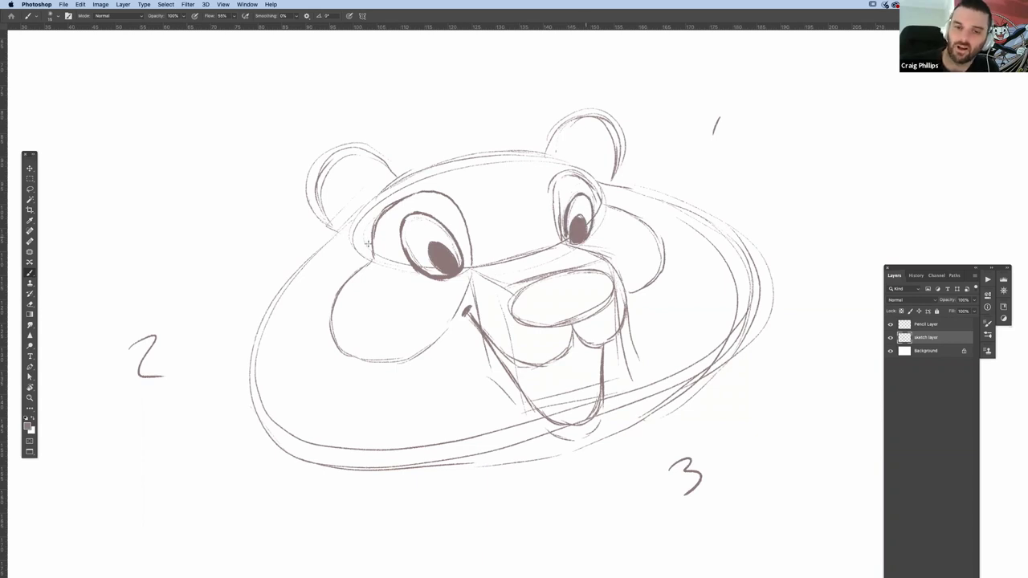
drag(400, 193, 373, 256)
- Shade the rounded cheek below the nearer eye solid dark with dense diagonal hatching, up to the muzzle edge
mouse_move(470, 273)
mouse_down()
mouse_move(448, 327)
mouse_move(406, 332)
mouse_up()
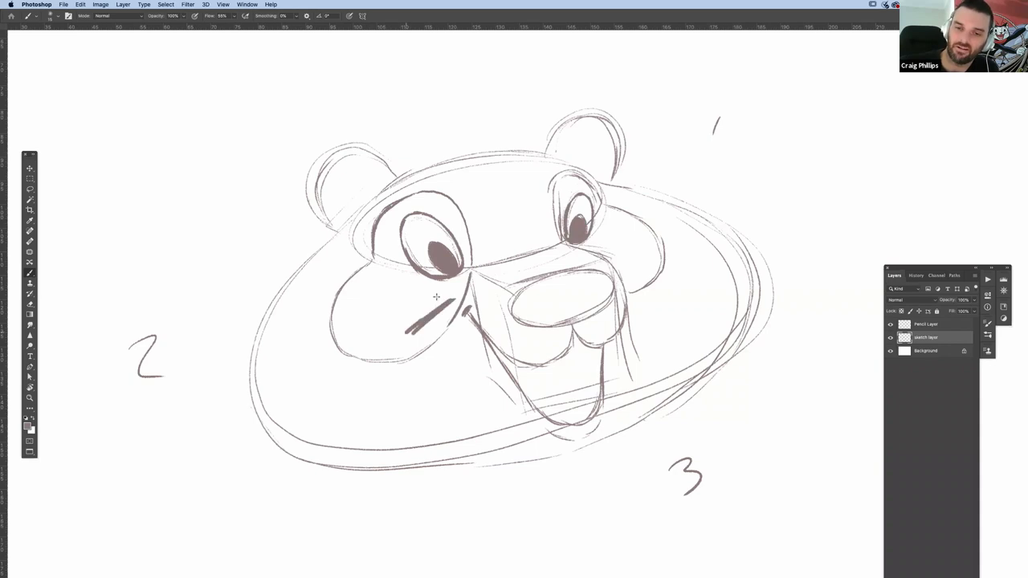
drag(381, 297, 447, 298)
mouse_move(375, 267)
mouse_down()
mouse_move(350, 322)
mouse_move(345, 289)
mouse_move(364, 325)
mouse_move(333, 350)
mouse_up()
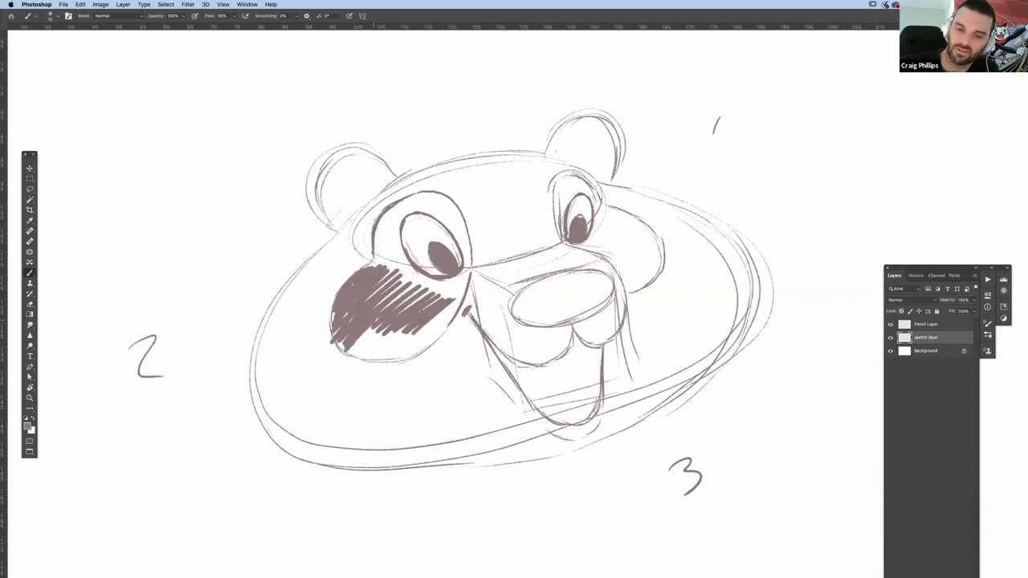
drag(407, 325, 353, 357)
drag(443, 313, 371, 353)
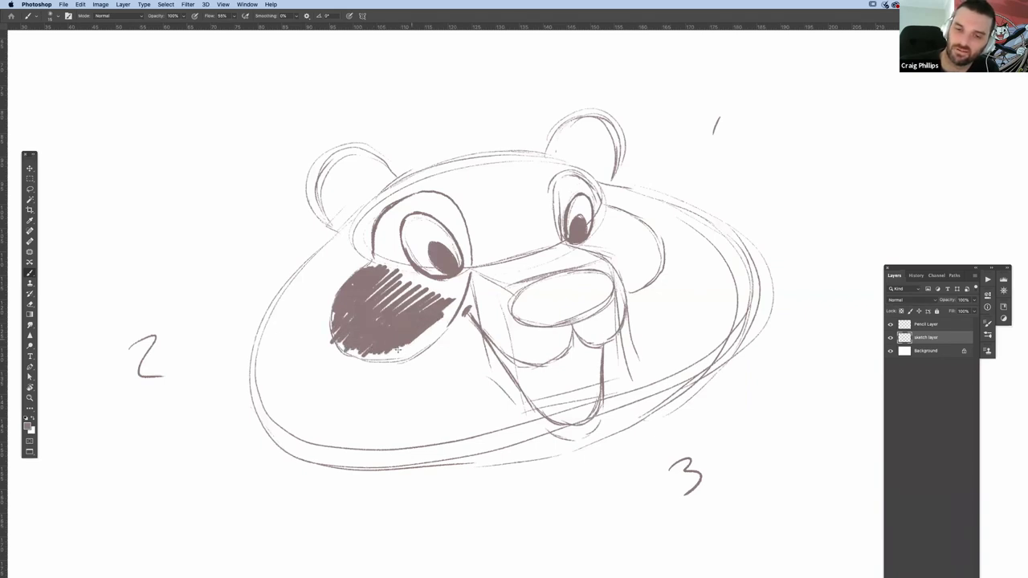
drag(444, 319, 396, 358)
drag(459, 280, 429, 307)
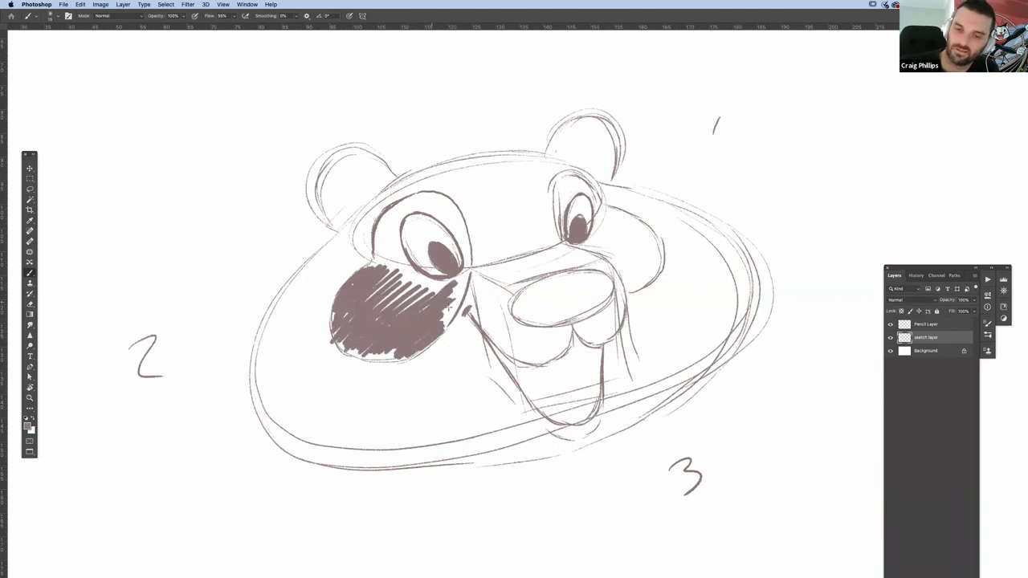
mouse_move(468, 270)
mouse_down()
mouse_move(431, 299)
mouse_move(443, 323)
mouse_up()
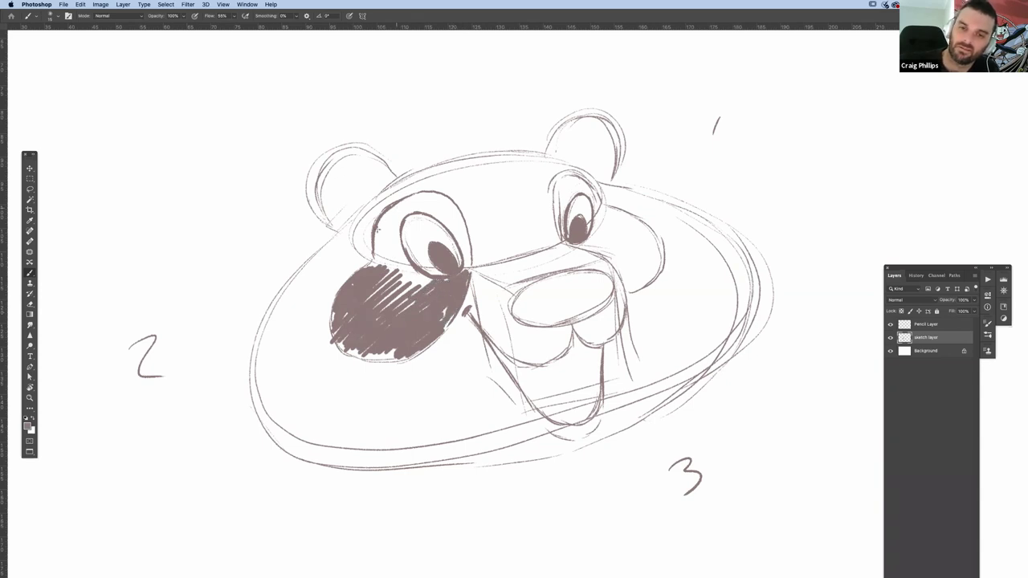
- Fill the arched patch around the nearer eye dark, leaving the eyeball white, and darken the cheek's lower edge
mouse_move(398, 207)
mouse_down()
mouse_move(378, 228)
mouse_move(368, 265)
mouse_move(384, 298)
mouse_up()
drag(408, 259, 402, 272)
mouse_move(408, 221)
mouse_down()
mouse_move(394, 275)
mouse_move(407, 287)
mouse_up()
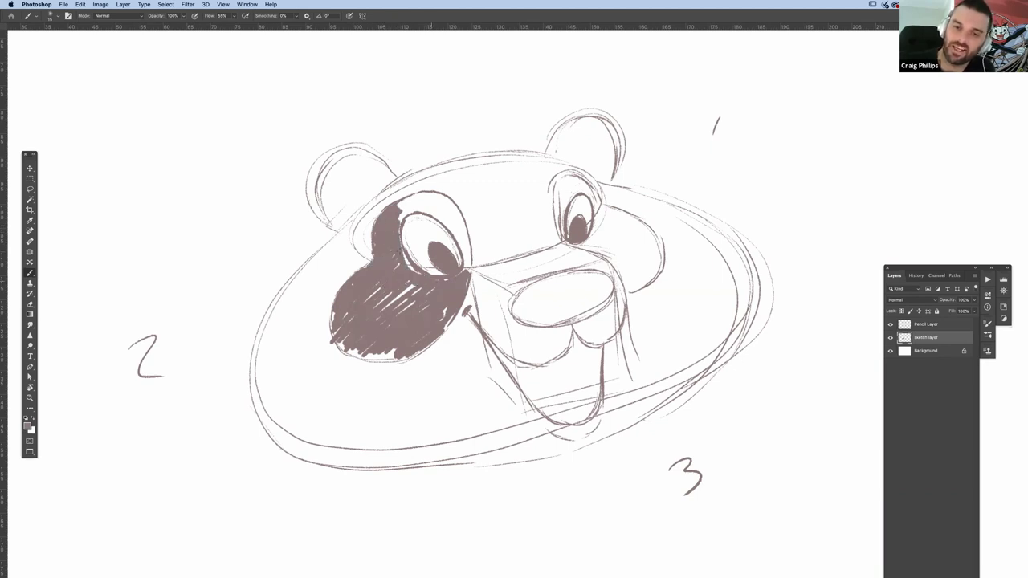
drag(402, 214, 418, 273)
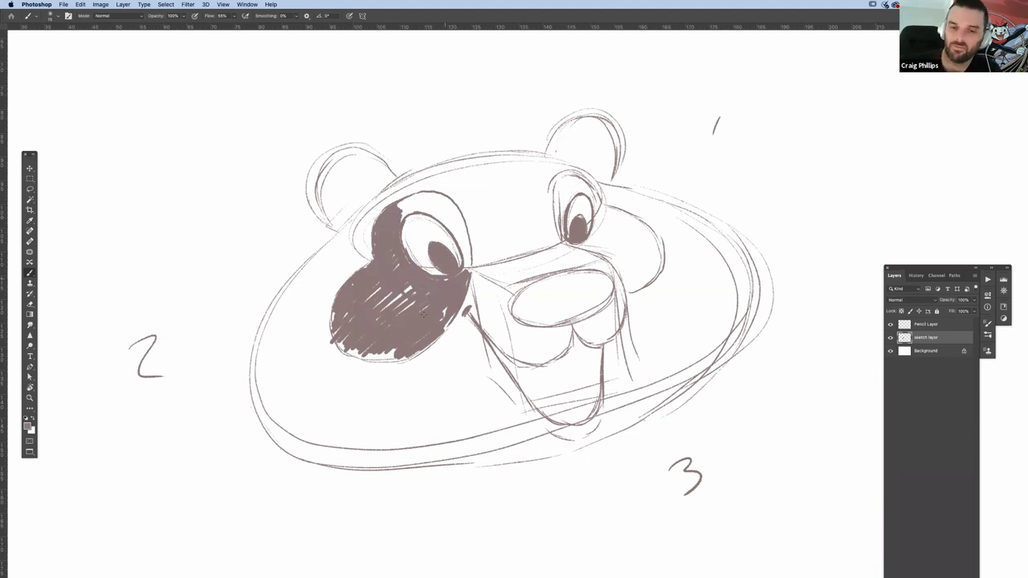
drag(342, 347, 387, 360)
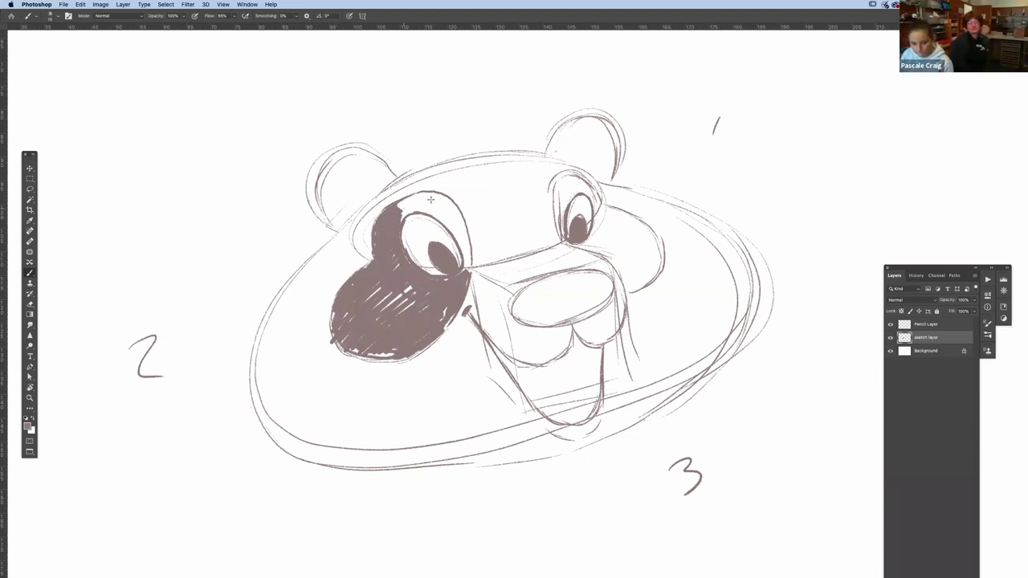
mouse_move(431, 199)
mouse_down()
mouse_move(401, 218)
mouse_move(439, 195)
mouse_move(469, 265)
mouse_up()
mouse_move(433, 198)
mouse_down()
mouse_move(456, 229)
mouse_move(447, 206)
mouse_move(459, 217)
mouse_move(469, 268)
mouse_move(443, 315)
mouse_up()
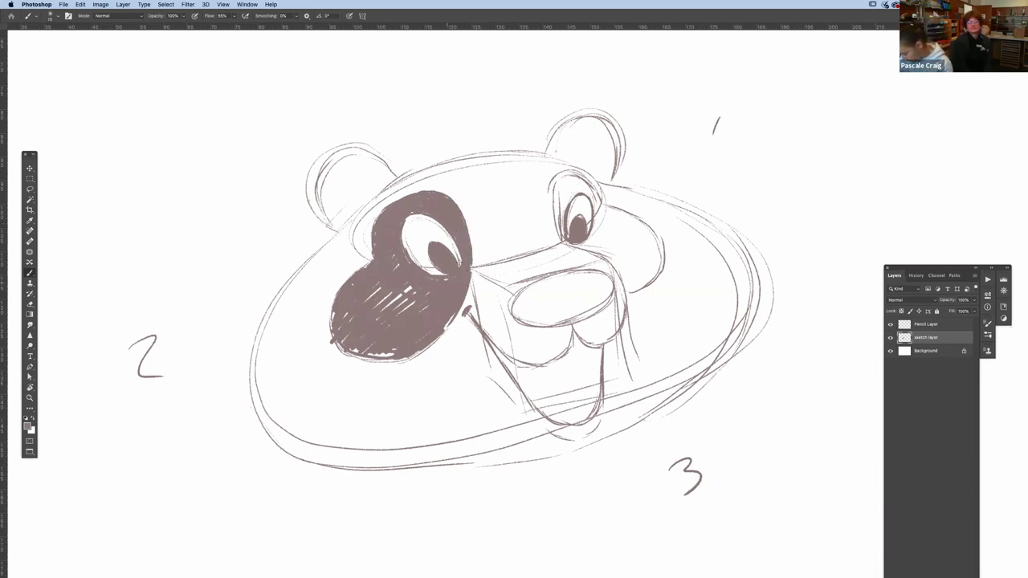
- Fill the patch around the far eye and the cheek below it dark, leaving the eyeball white
mouse_move(552, 185)
mouse_down()
mouse_move(564, 230)
mouse_move(573, 176)
mouse_move(594, 206)
mouse_move(584, 172)
mouse_move(593, 238)
mouse_up()
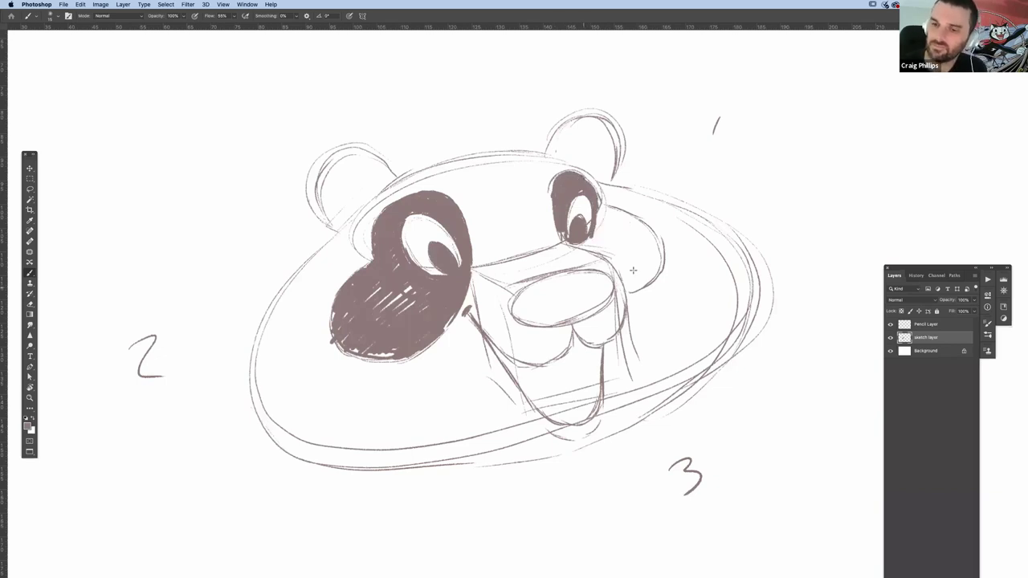
drag(660, 259, 631, 285)
drag(652, 241, 635, 283)
mouse_move(617, 247)
mouse_down()
mouse_move(596, 233)
mouse_move(572, 254)
mouse_move(625, 244)
mouse_move(616, 258)
mouse_move(635, 287)
mouse_move(624, 259)
mouse_up()
drag(606, 212, 639, 222)
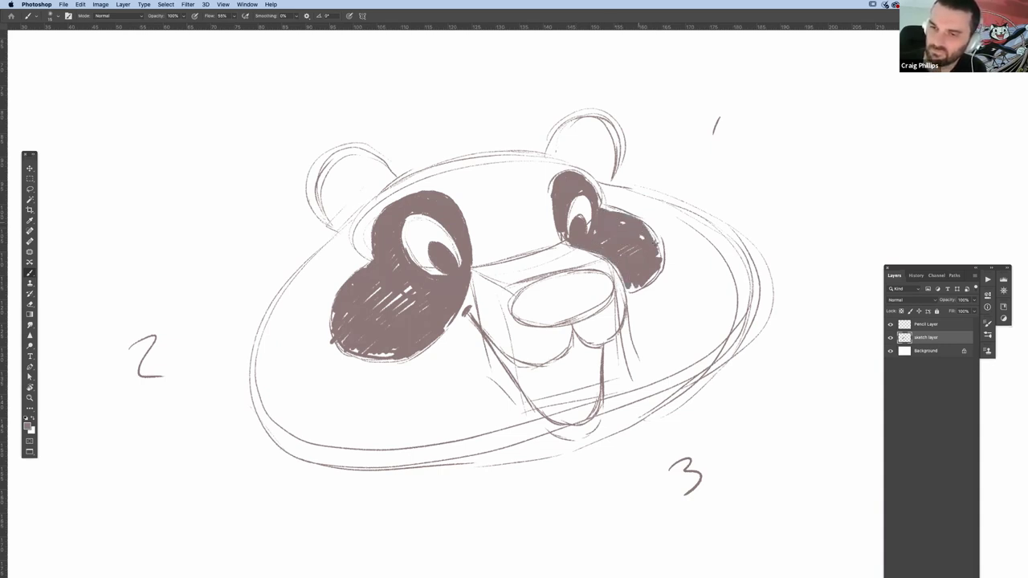
mouse_move(643, 259)
mouse_down()
mouse_move(655, 235)
mouse_move(641, 287)
mouse_up()
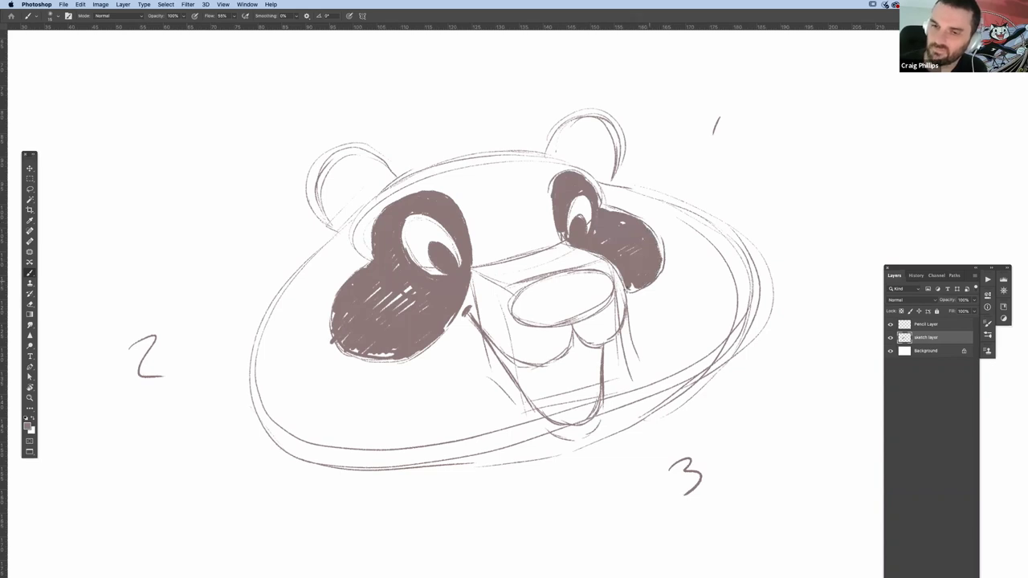
- Thicken the top contour of the skull from the near ear across to the far ear
drag(368, 209, 454, 165)
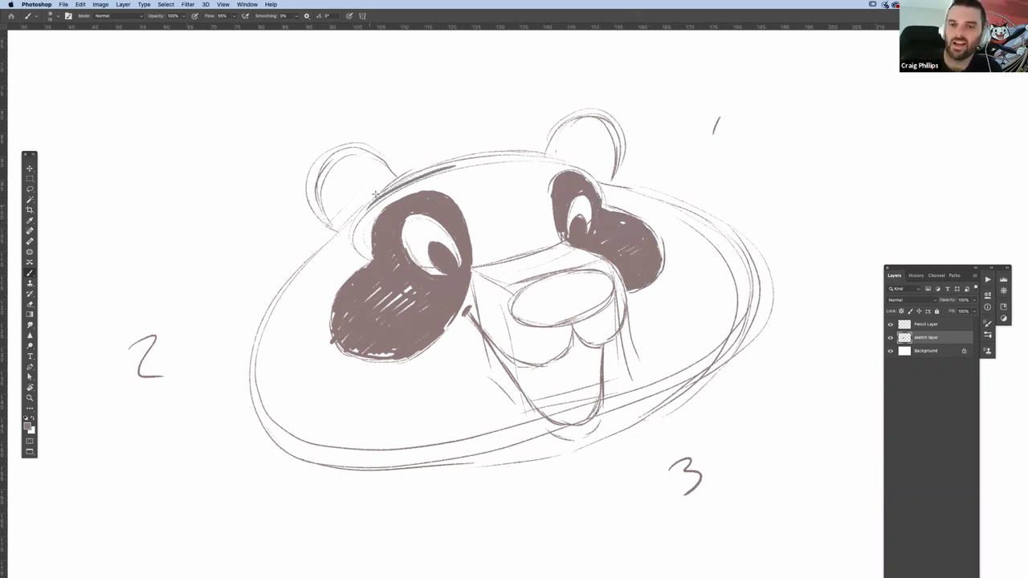
drag(373, 196, 540, 151)
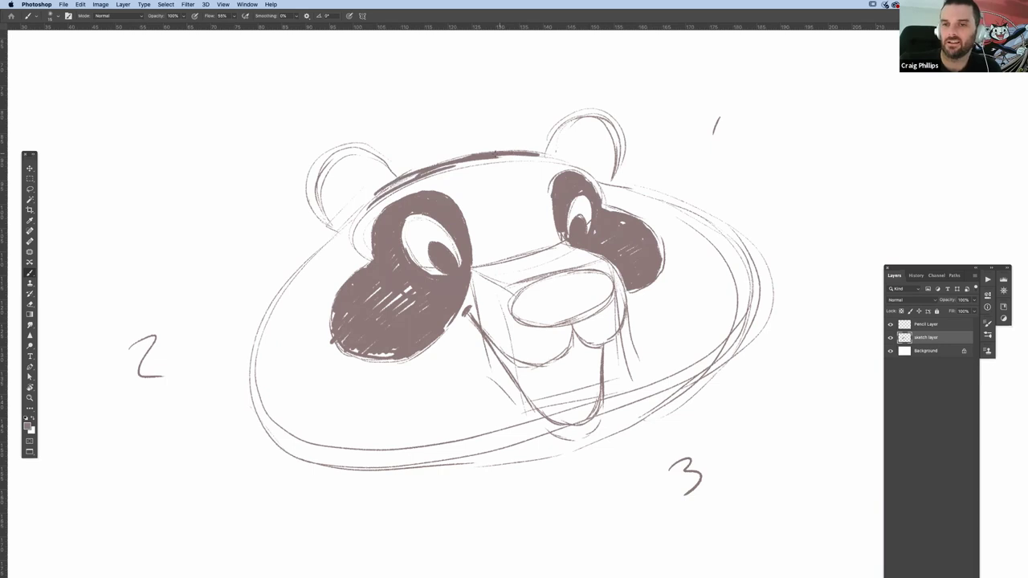
mouse_move(363, 202)
mouse_down()
mouse_move(514, 155)
mouse_move(609, 184)
mouse_up()
- Fill both ears dark with dense diagonal hatching inside their inner contours
drag(358, 179, 333, 205)
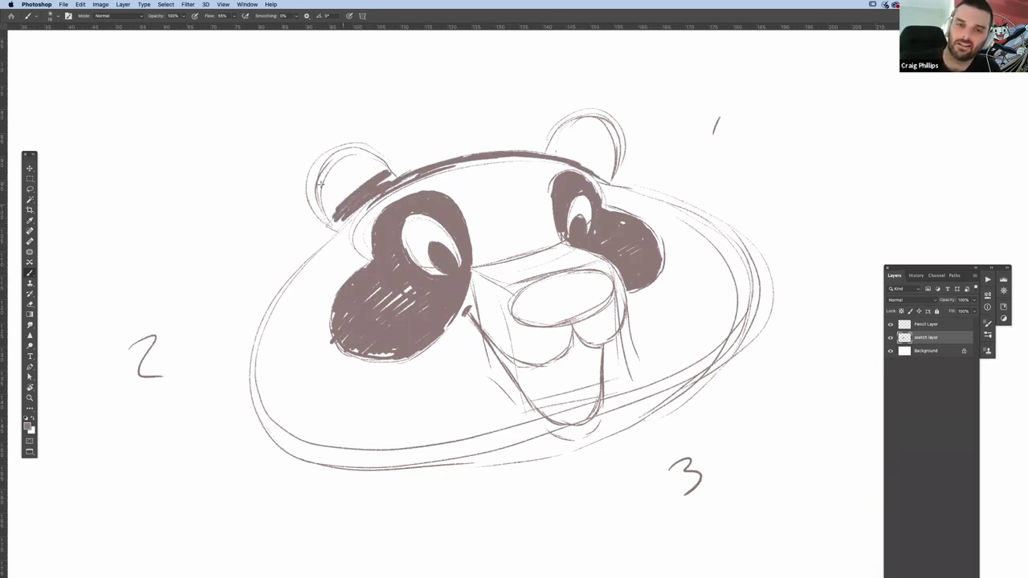
mouse_move(379, 159)
mouse_down()
mouse_move(327, 207)
mouse_move(391, 179)
mouse_up()
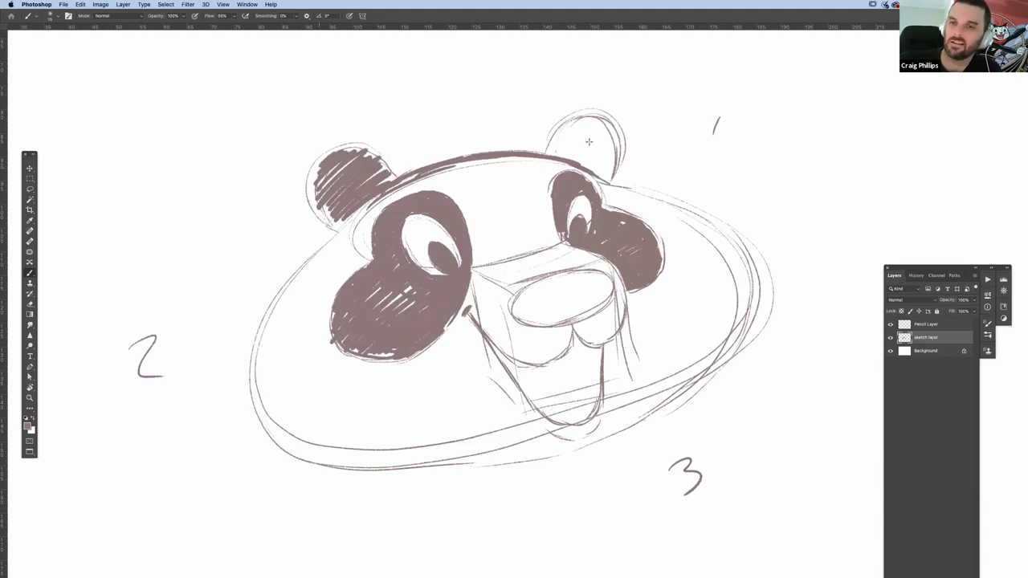
mouse_move(561, 134)
mouse_down()
mouse_move(583, 118)
mouse_move(552, 138)
mouse_move(588, 135)
mouse_move(604, 168)
mouse_up()
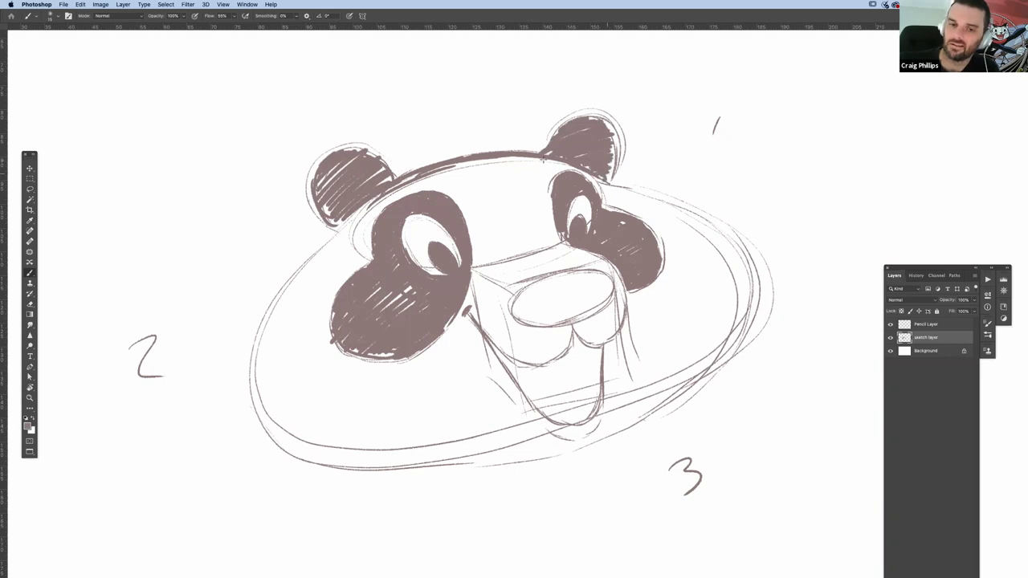
mouse_move(543, 160)
mouse_down()
mouse_move(602, 128)
mouse_move(551, 146)
mouse_up()
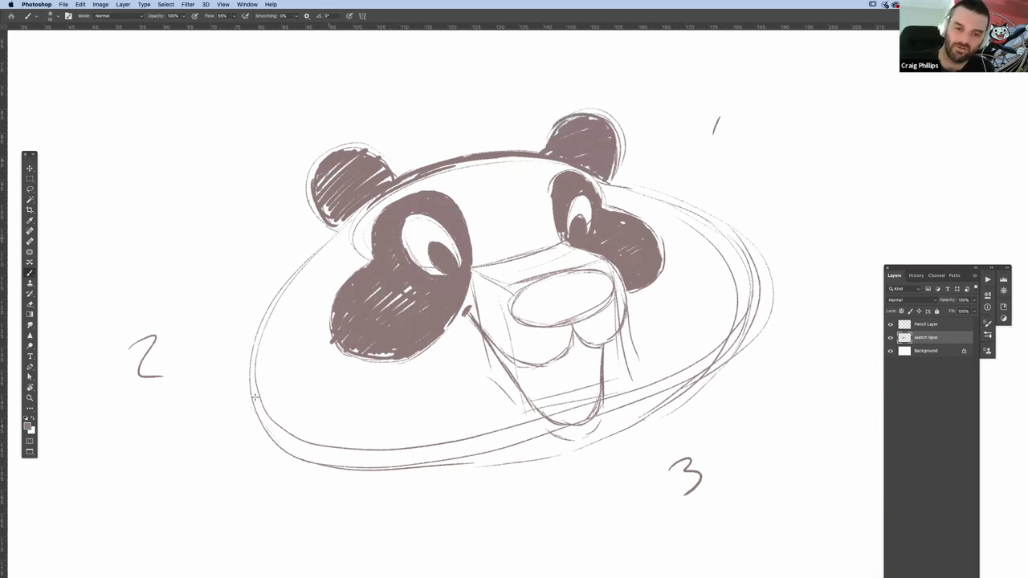
- Thicken the large head outline down the near side, around the far side and along the lower edge
mouse_move(329, 237)
mouse_down()
mouse_move(255, 340)
mouse_move(268, 438)
mouse_up()
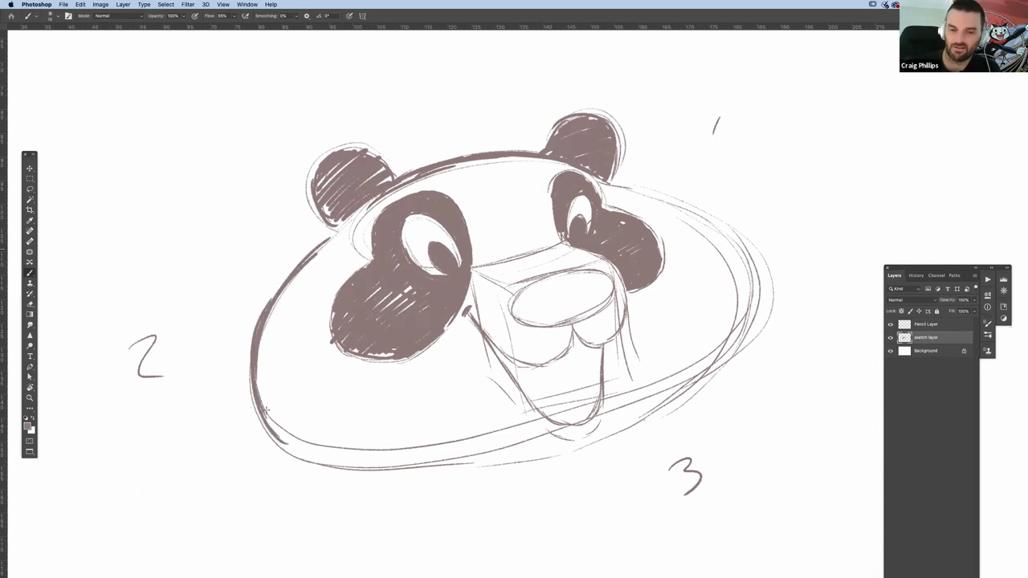
drag(337, 232, 308, 259)
drag(276, 438, 346, 456)
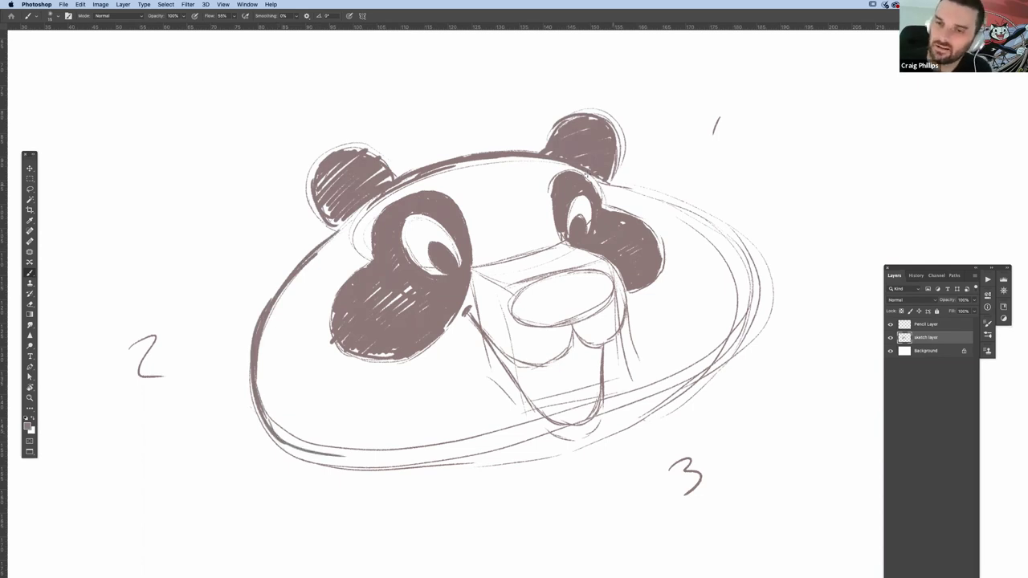
mouse_move(587, 174)
mouse_down()
mouse_move(686, 208)
mouse_move(723, 231)
mouse_move(752, 275)
mouse_move(689, 393)
mouse_up()
drag(758, 297, 583, 444)
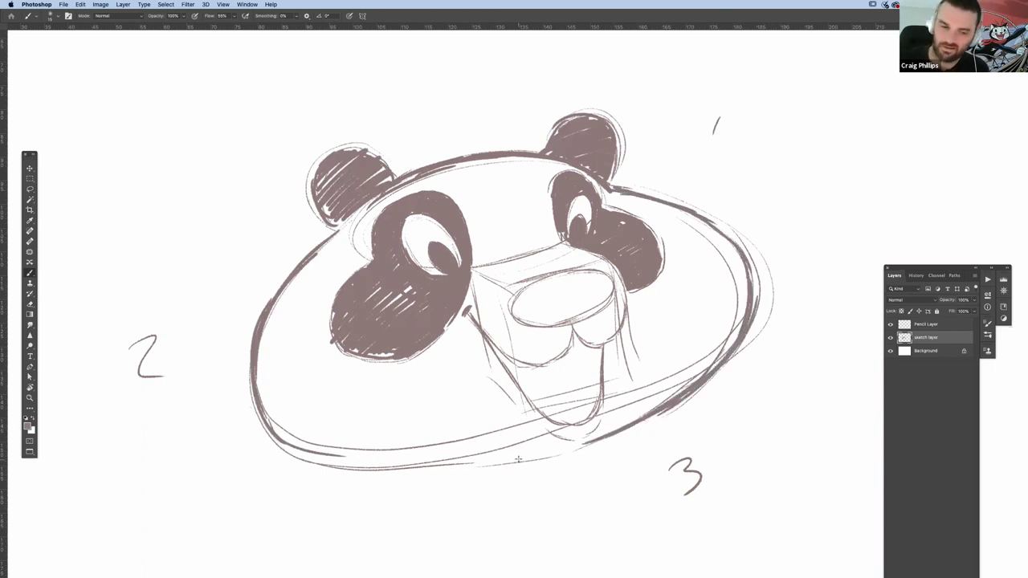
drag(279, 443, 450, 463)
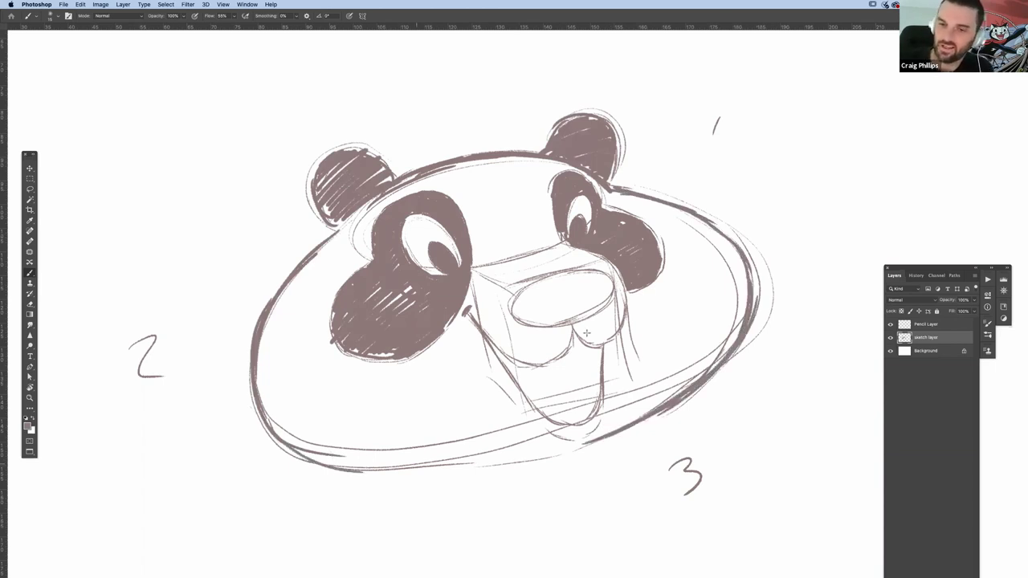
- Fill the oval nose solid dark out to its edges
drag(526, 287, 582, 278)
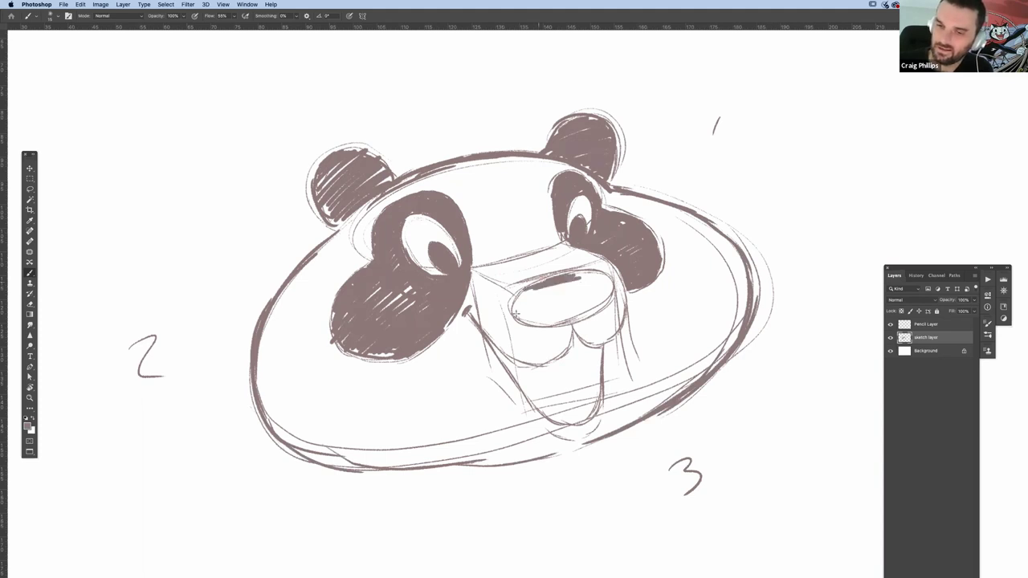
mouse_move(516, 313)
mouse_down()
mouse_move(595, 283)
mouse_move(596, 299)
mouse_move(571, 272)
mouse_move(611, 287)
mouse_move(607, 278)
mouse_up()
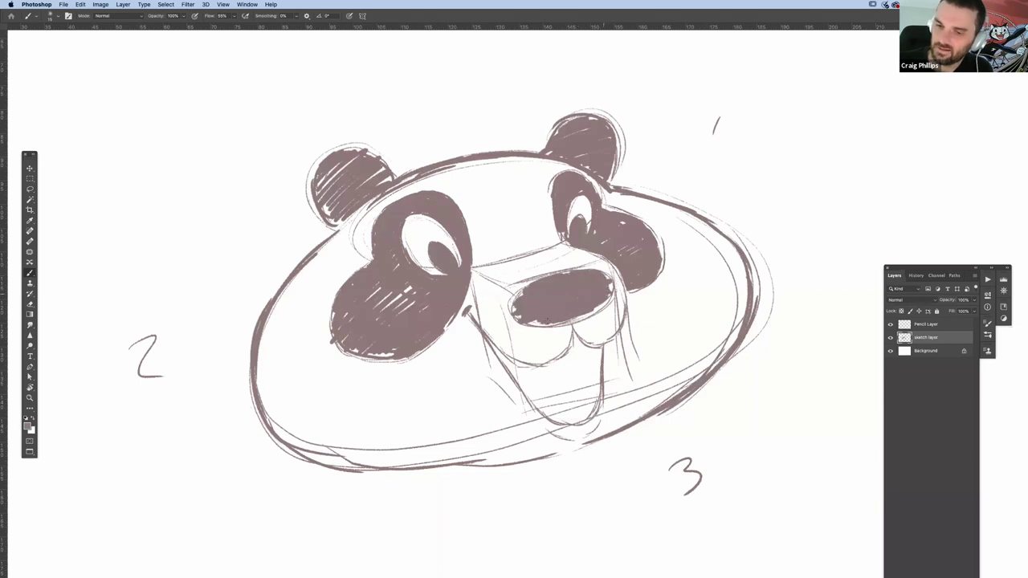
mouse_move(520, 293)
mouse_down()
mouse_move(516, 319)
mouse_move(573, 325)
mouse_up()
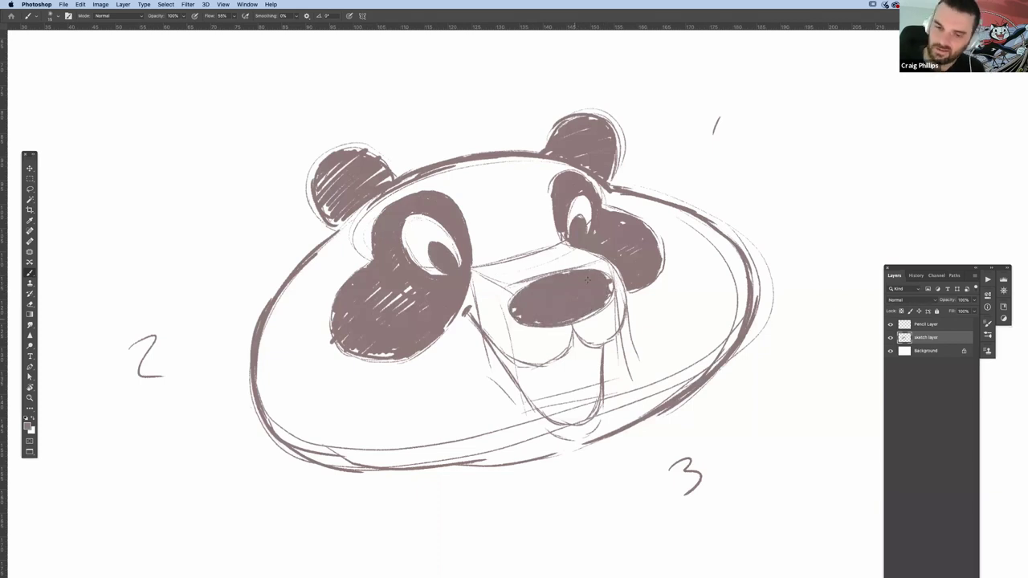
drag(608, 295, 586, 316)
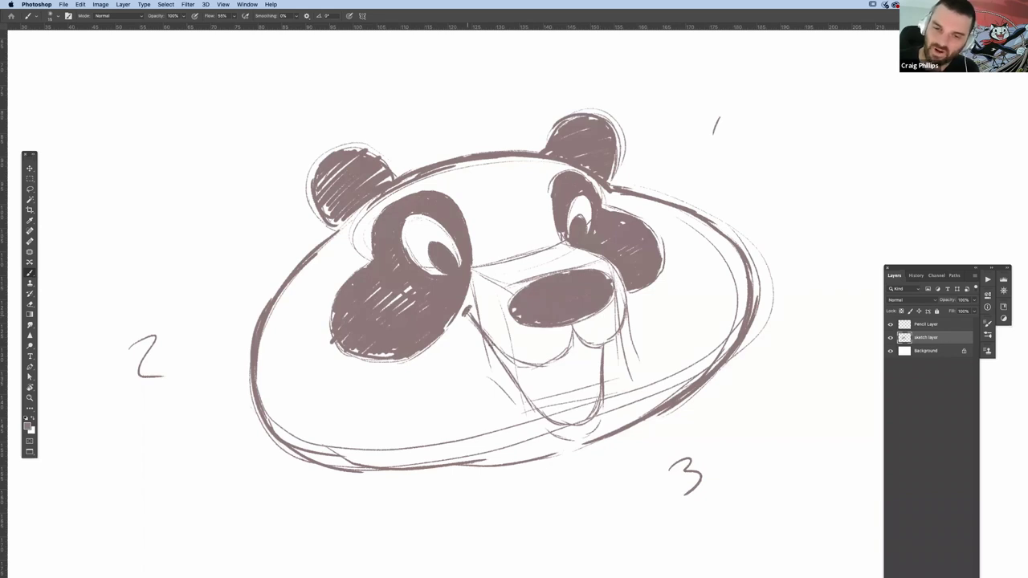
- Thicken the upper lip line from the near mouth corner along both rounded lobes of the muzzle
mouse_move(468, 309)
mouse_down()
mouse_move(464, 321)
mouse_move(531, 366)
mouse_move(562, 355)
mouse_up()
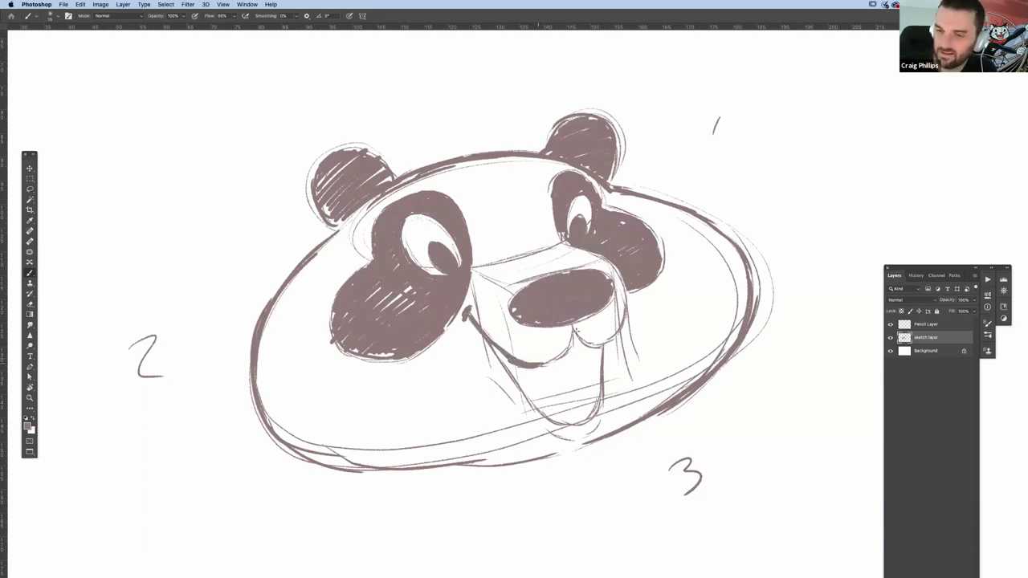
drag(572, 329, 592, 345)
drag(623, 301, 598, 343)
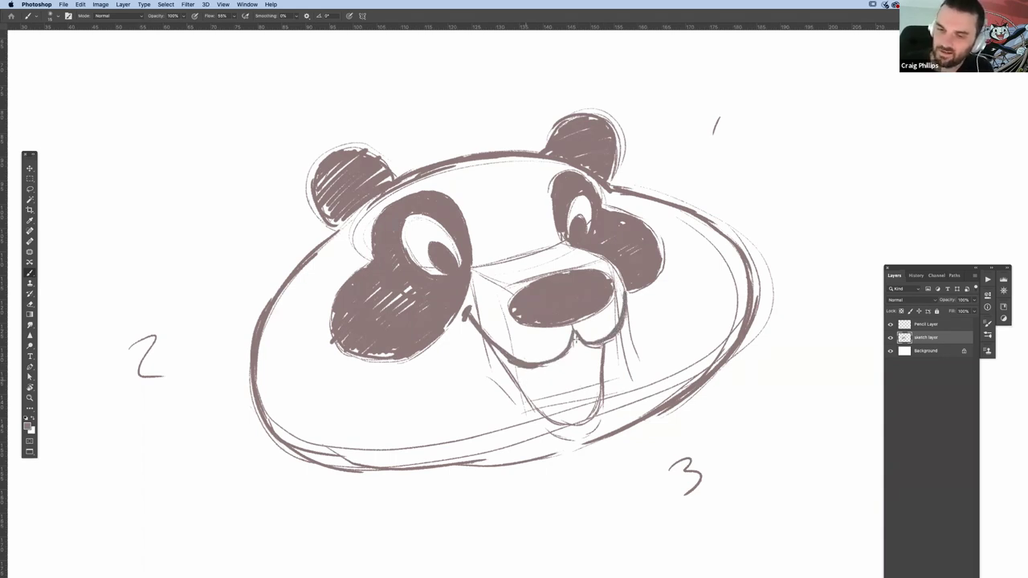
- Draw a curved tongue line in the open mouth, fill the area above it dark, and thicken the lower jaw and chin lines
mouse_move(519, 384)
mouse_down()
mouse_move(596, 384)
mouse_move(580, 337)
mouse_up()
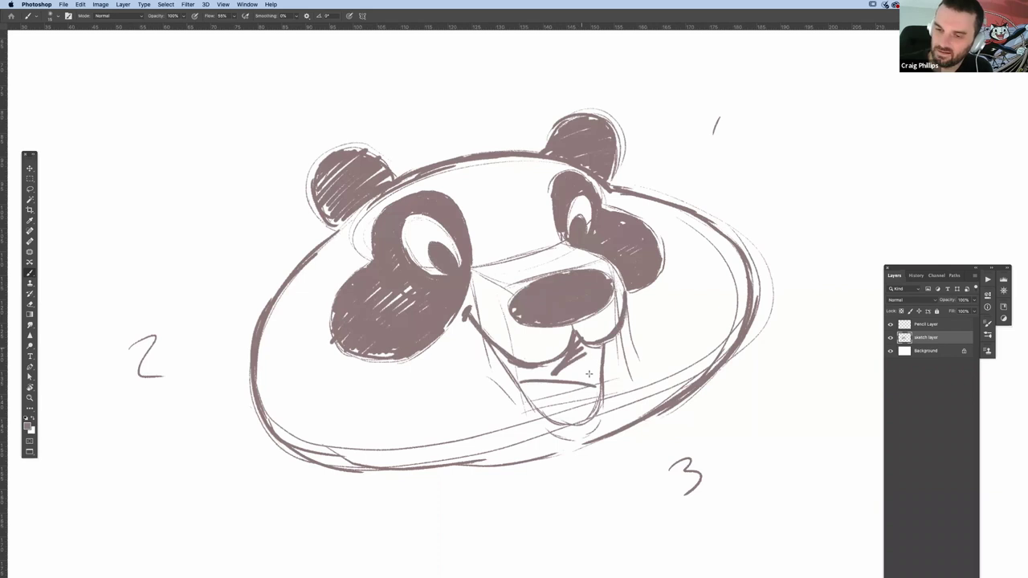
mouse_move(589, 374)
mouse_down()
mouse_move(598, 375)
mouse_move(580, 345)
mouse_up()
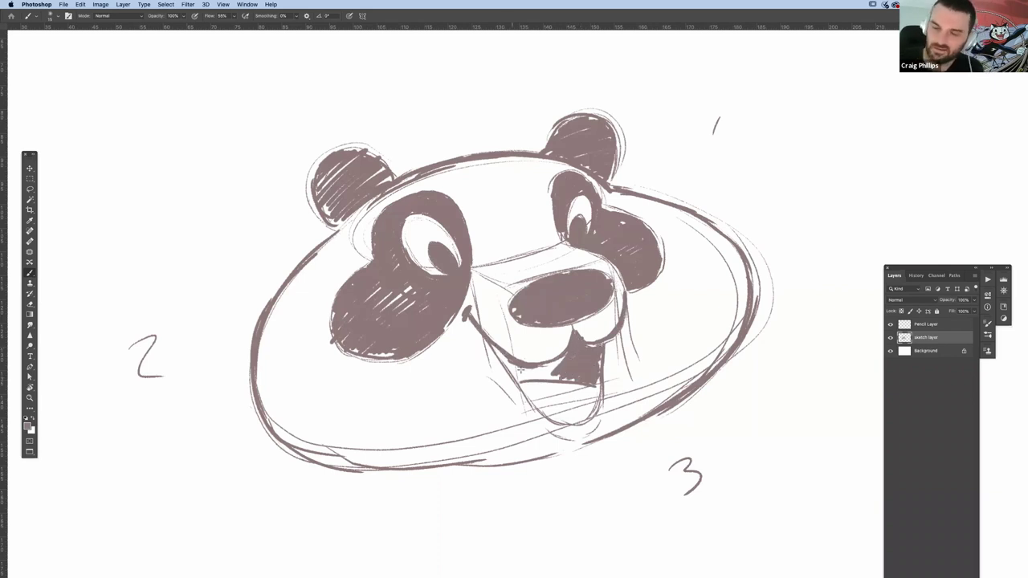
mouse_move(492, 346)
mouse_down()
mouse_move(525, 376)
mouse_move(550, 369)
mouse_move(528, 377)
mouse_move(572, 380)
mouse_move(601, 355)
mouse_up()
drag(508, 373, 543, 417)
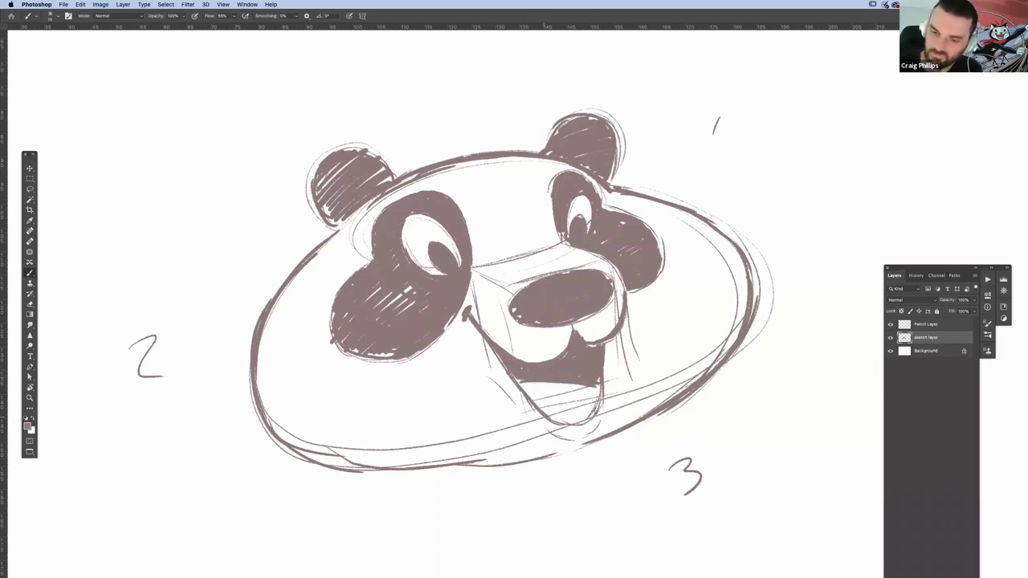
mouse_move(601, 385)
mouse_down()
mouse_move(594, 413)
mouse_move(549, 438)
mouse_up()
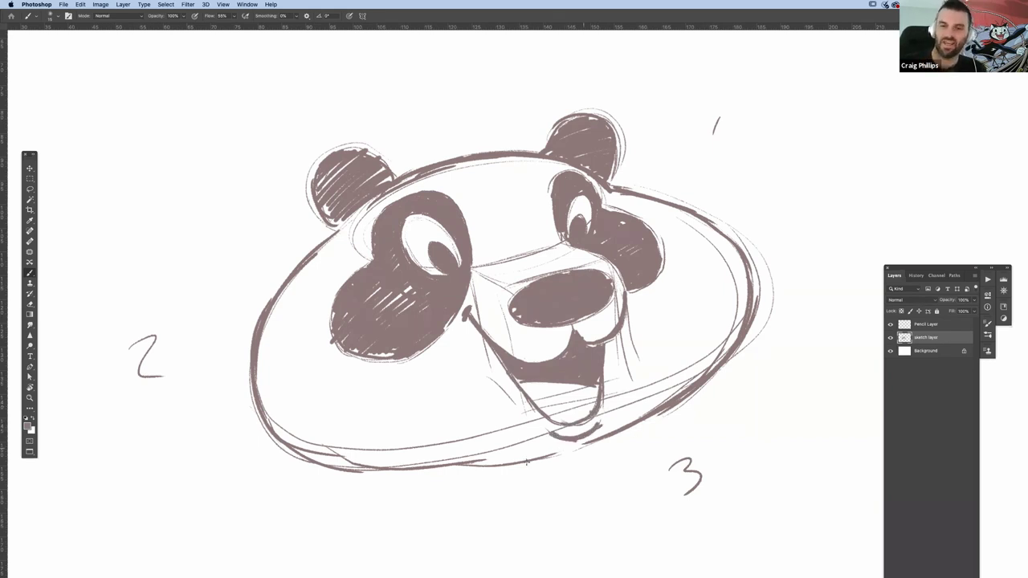
- Thicken the panda head's lower outline and reinforce the crown line and the inner base of the far ear
drag(663, 414, 468, 474)
drag(680, 405, 335, 474)
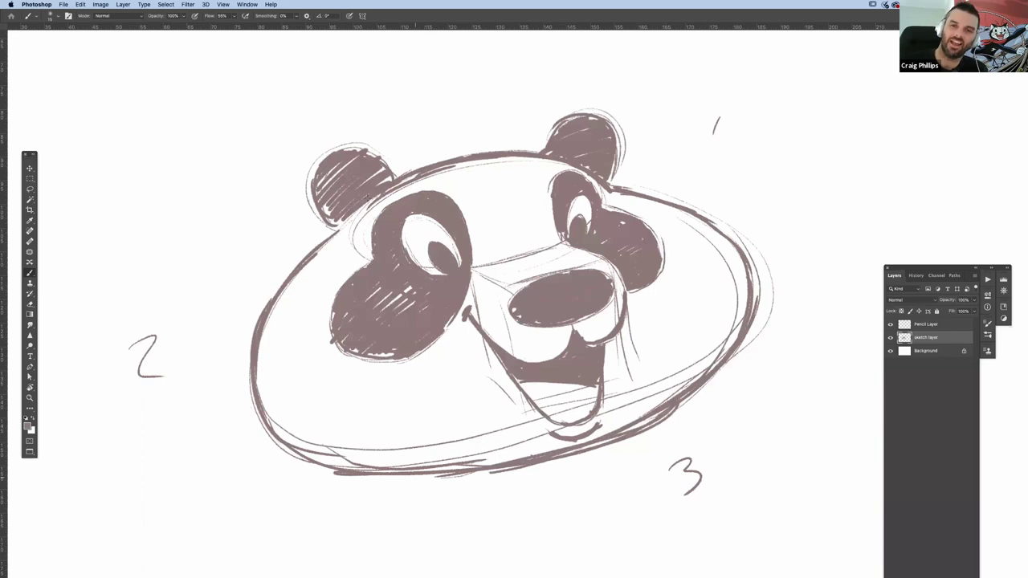
drag(377, 196, 284, 279)
drag(387, 191, 538, 157)
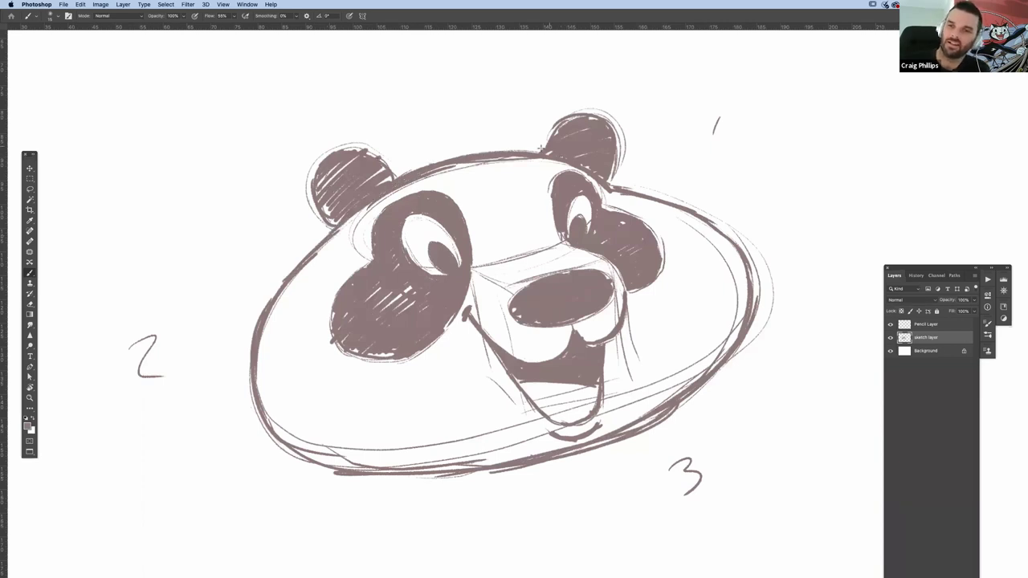
drag(575, 117, 535, 153)
drag(565, 232, 562, 241)
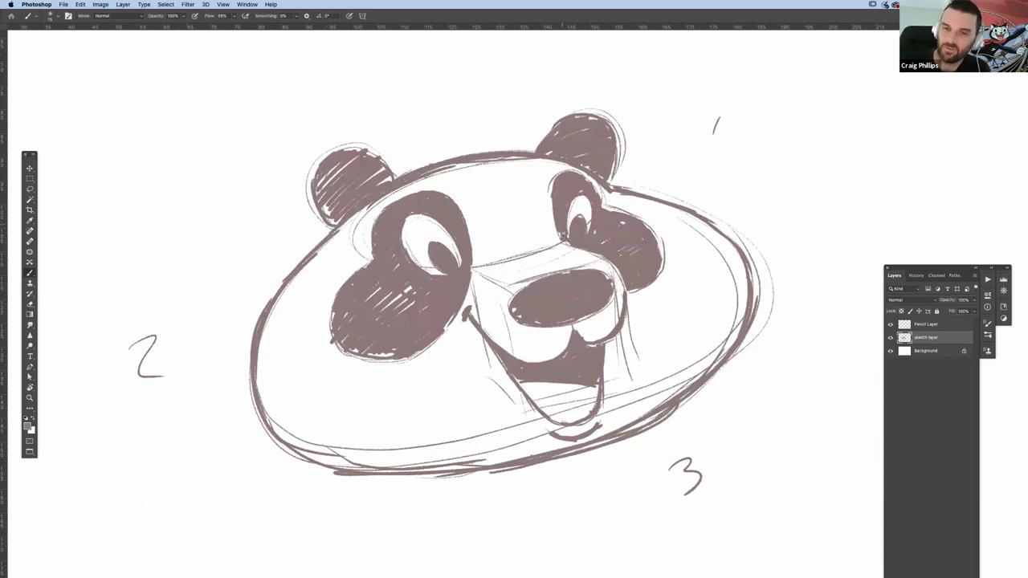
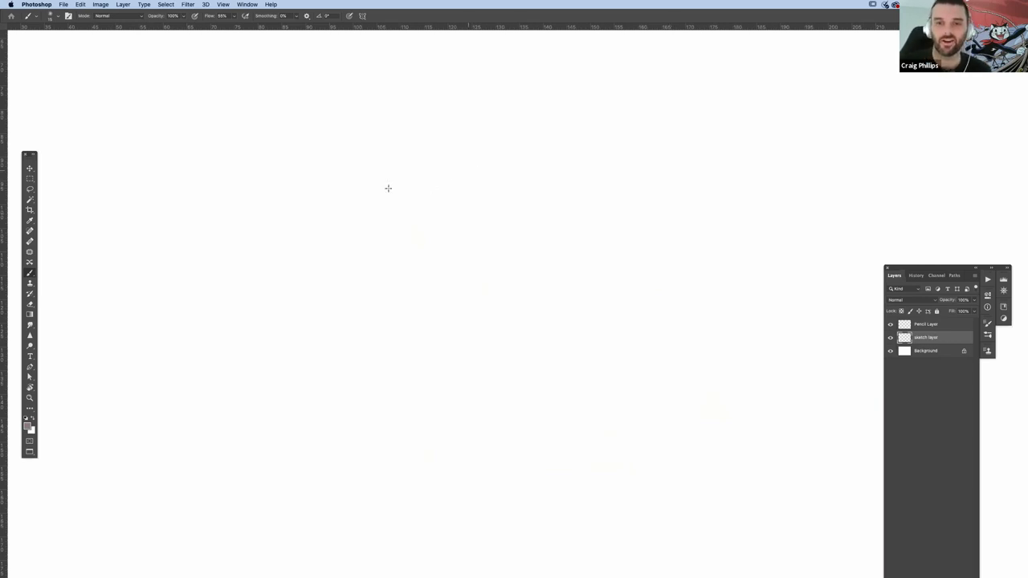
- Clear the panda drawing and sketch a flat, tilted forehead oval with a wider curved cheek shape beneath it
mouse_move(435, 238)
mouse_down()
mouse_move(473, 149)
mouse_move(523, 236)
mouse_up()
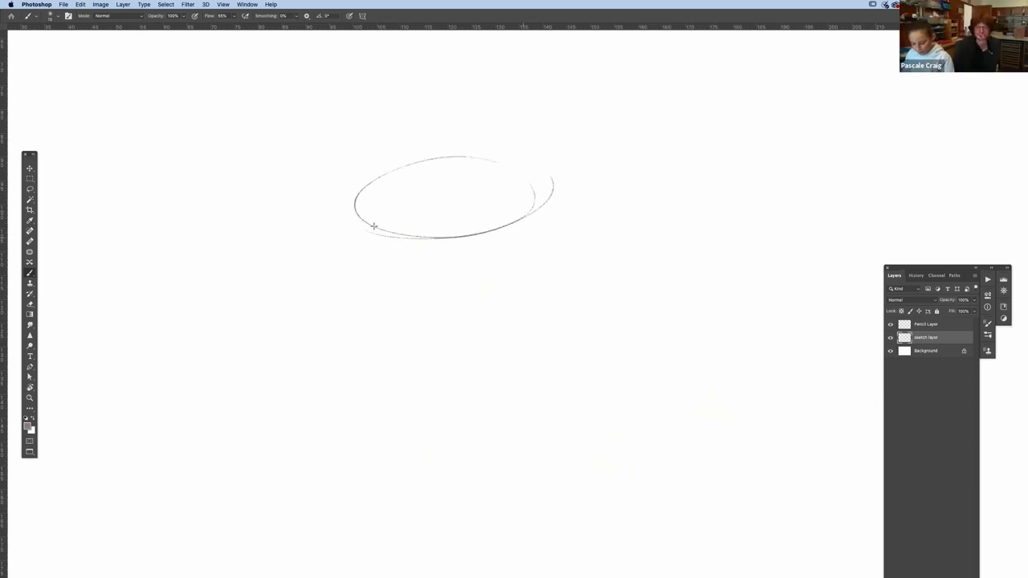
drag(329, 247, 445, 310)
drag(554, 228, 500, 303)
- Sketch the two sides of a long snout descending from the forehead oval, with curved contour lines across its lower end
drag(507, 249, 539, 355)
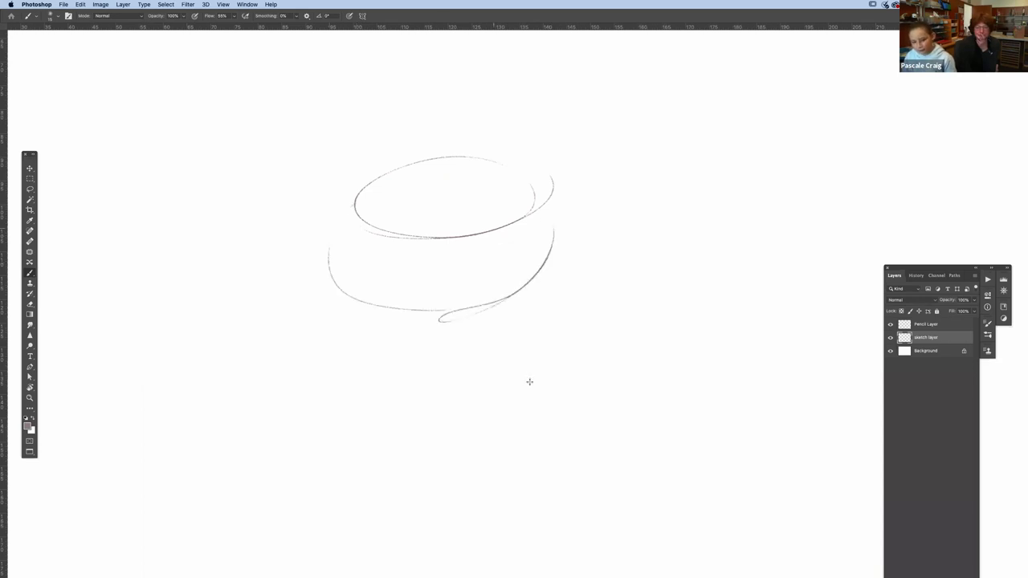
drag(431, 252, 425, 347)
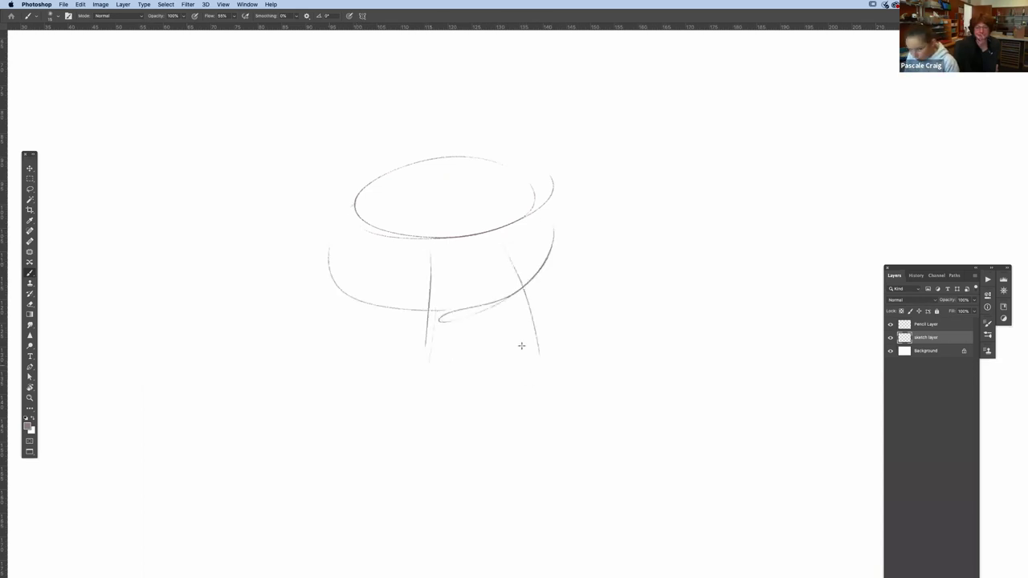
drag(546, 351, 474, 361)
drag(545, 341, 500, 358)
drag(434, 356, 545, 342)
- Sketch the lower jaw below the snout with two side lines and a flat chin edge, and refine the snout's near upper side
drag(540, 353, 522, 406)
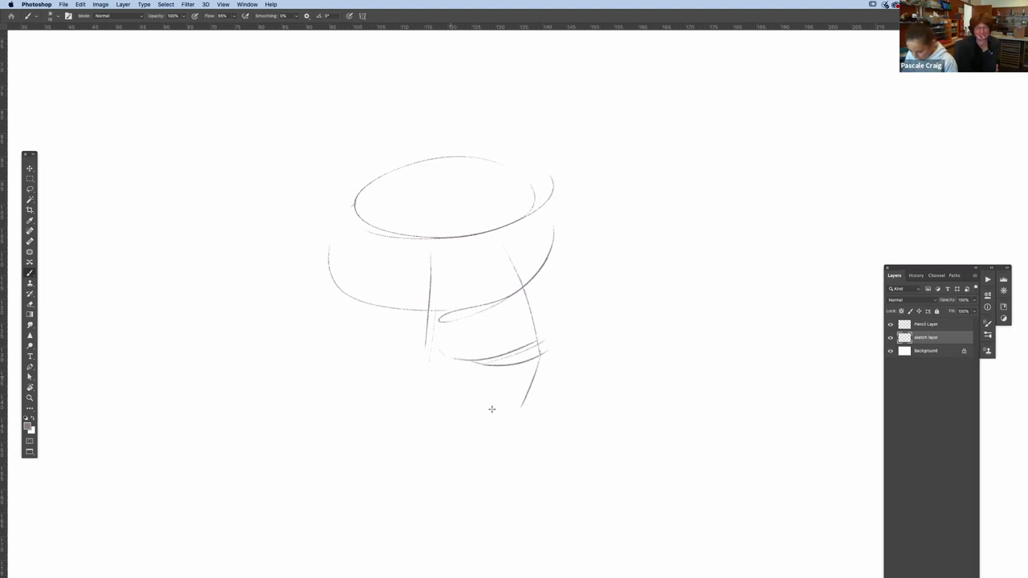
drag(431, 354, 428, 399)
drag(421, 242, 431, 281)
drag(426, 416, 522, 408)
drag(464, 412, 532, 399)
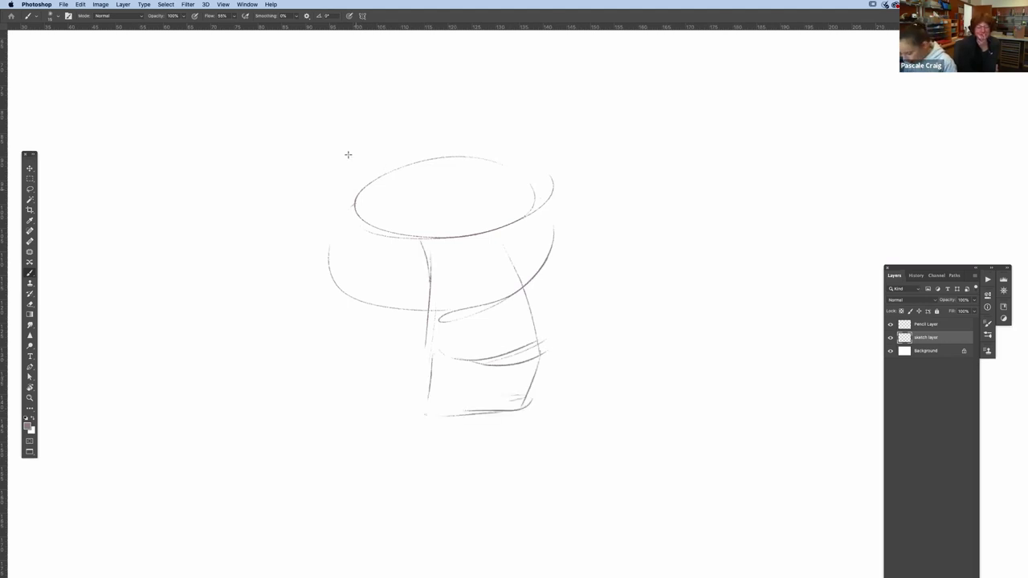
- Sketch a rounded ear on each side of the forehead oval and curve the far cheek line outward
drag(284, 164, 292, 201)
drag(285, 165, 354, 160)
mouse_move(344, 171)
mouse_down()
mouse_move(387, 172)
mouse_move(287, 146)
mouse_up()
drag(310, 165, 352, 190)
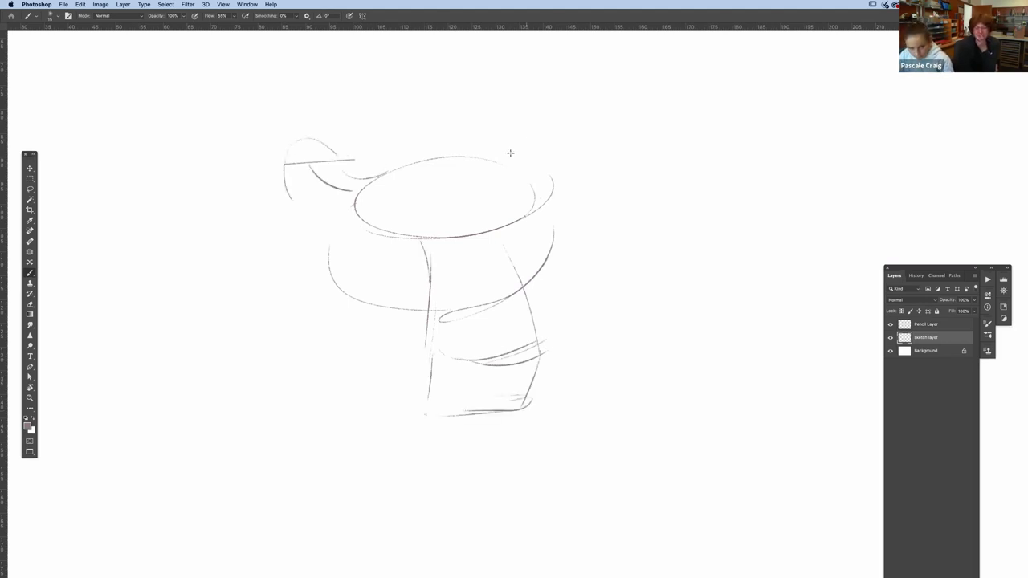
mouse_move(514, 151)
mouse_down()
mouse_move(571, 179)
mouse_move(548, 273)
mouse_up()
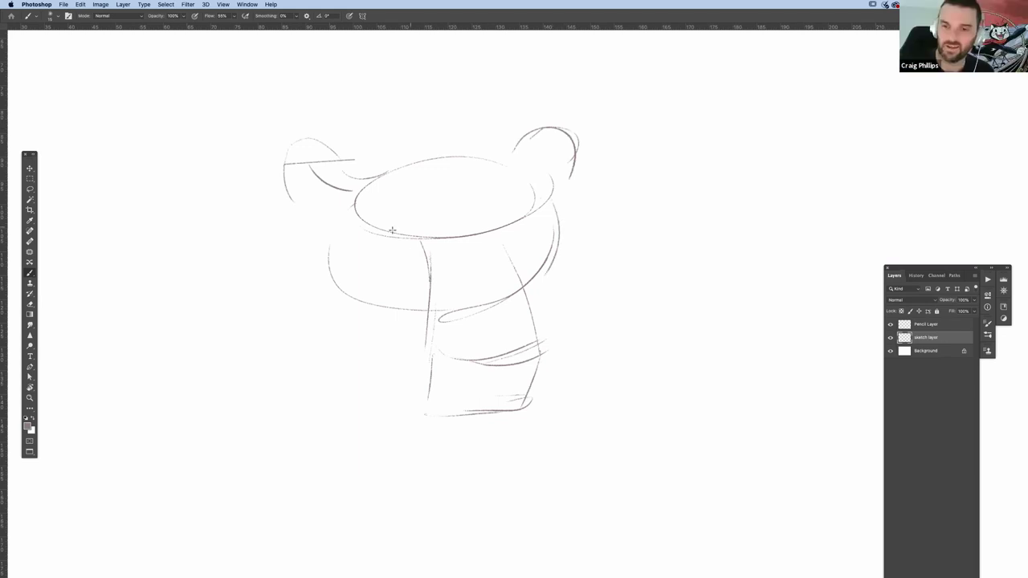
- Draw heavy angled eye lines under both sides of the forehead oval and fill a dark oval nose near the snout's end
drag(501, 238, 511, 255)
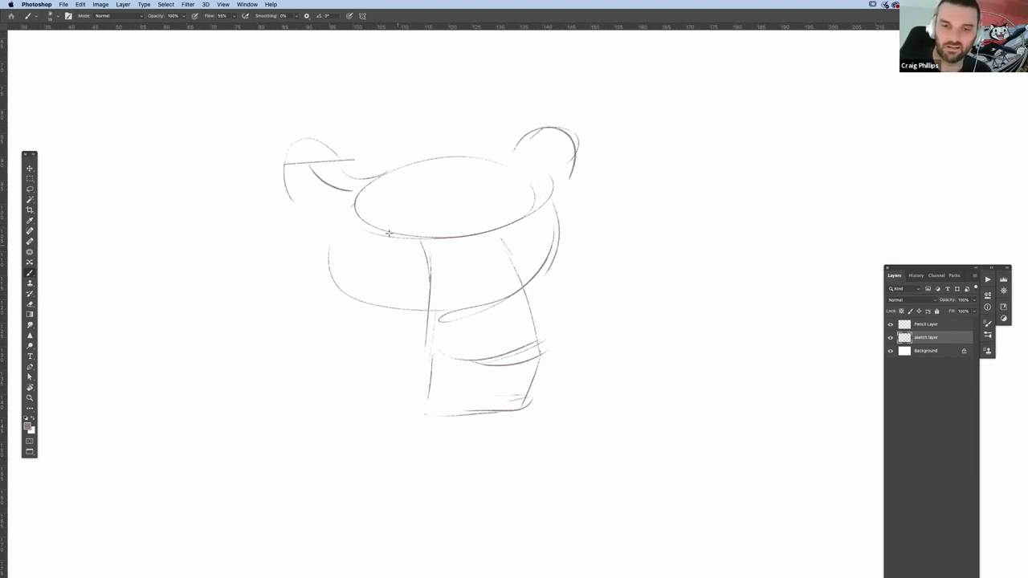
mouse_move(407, 241)
mouse_down()
mouse_move(384, 232)
mouse_move(424, 256)
mouse_up()
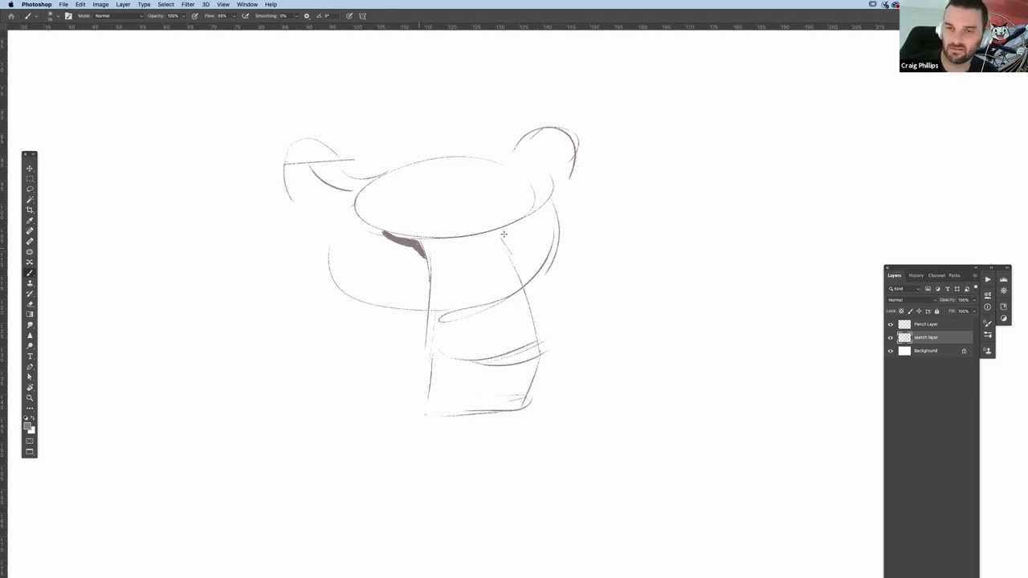
drag(507, 239, 528, 214)
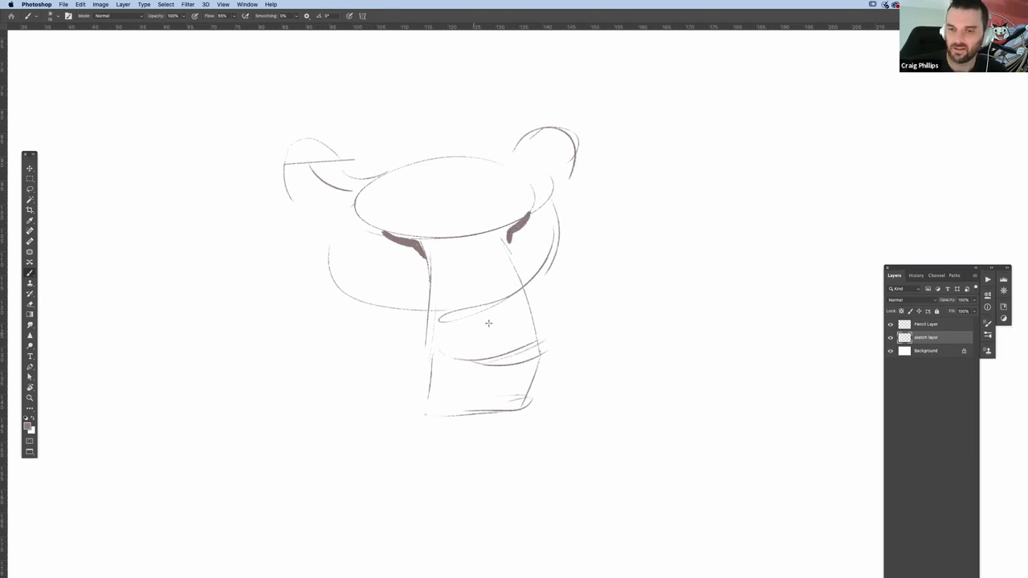
drag(521, 327, 452, 331)
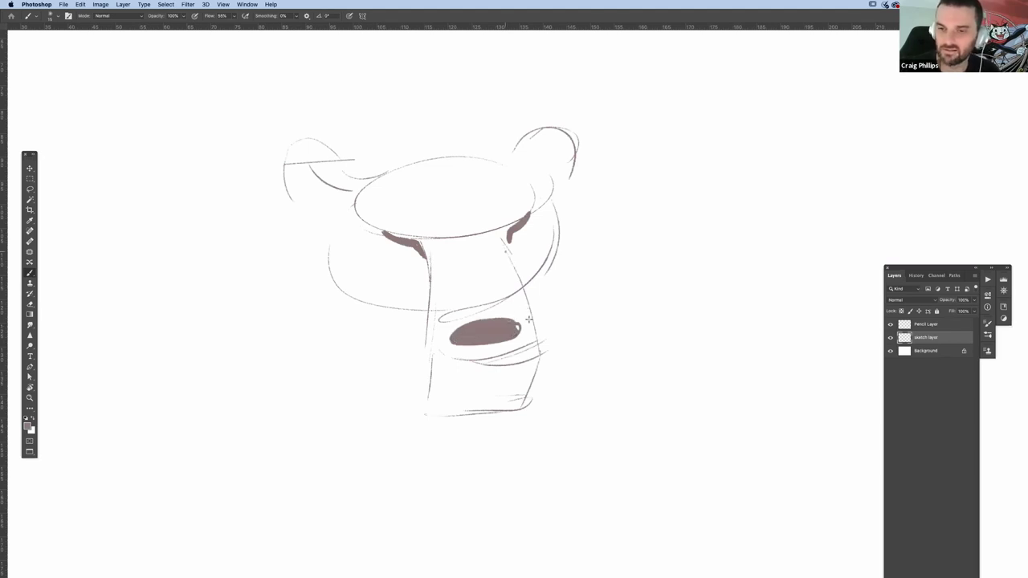
- Thicken the snout's far edge and draw an angular mouth line below the nose with the near mouth corner running upward
mouse_move(530, 325)
mouse_down()
mouse_move(506, 248)
mouse_move(536, 337)
mouse_up()
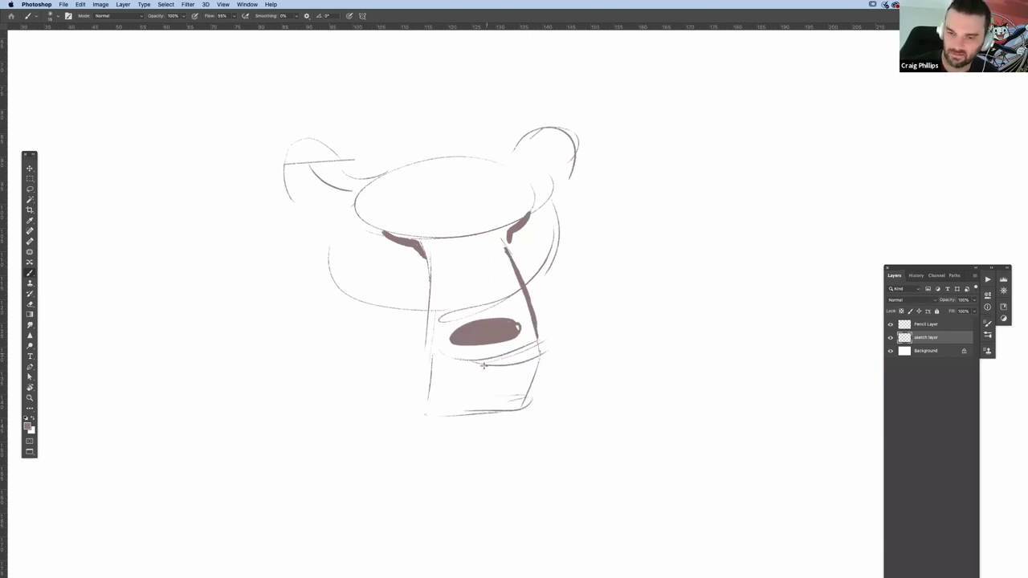
drag(488, 352, 482, 378)
drag(428, 359, 456, 385)
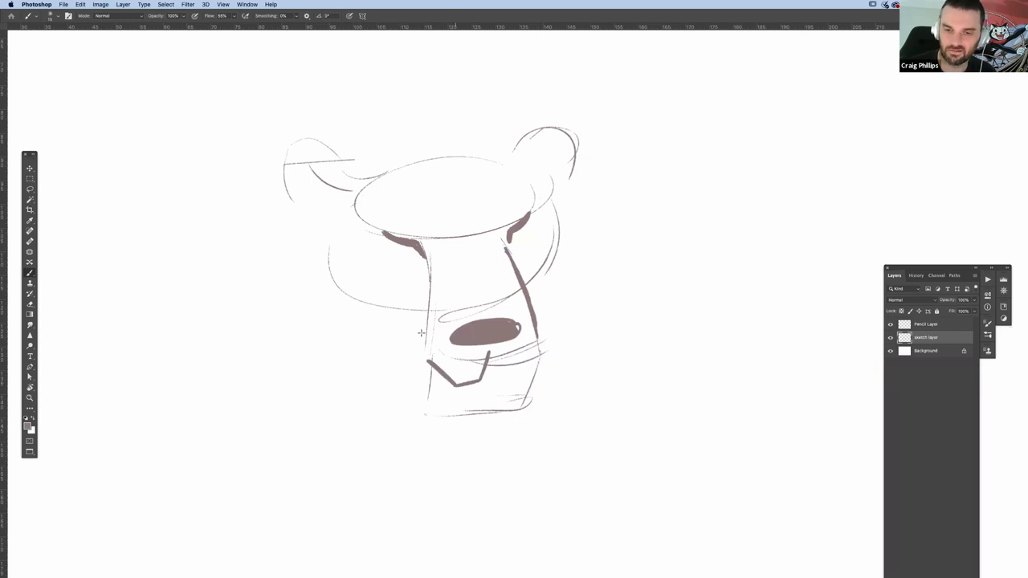
mouse_move(420, 327)
mouse_down()
mouse_move(430, 361)
mouse_move(511, 381)
mouse_up()
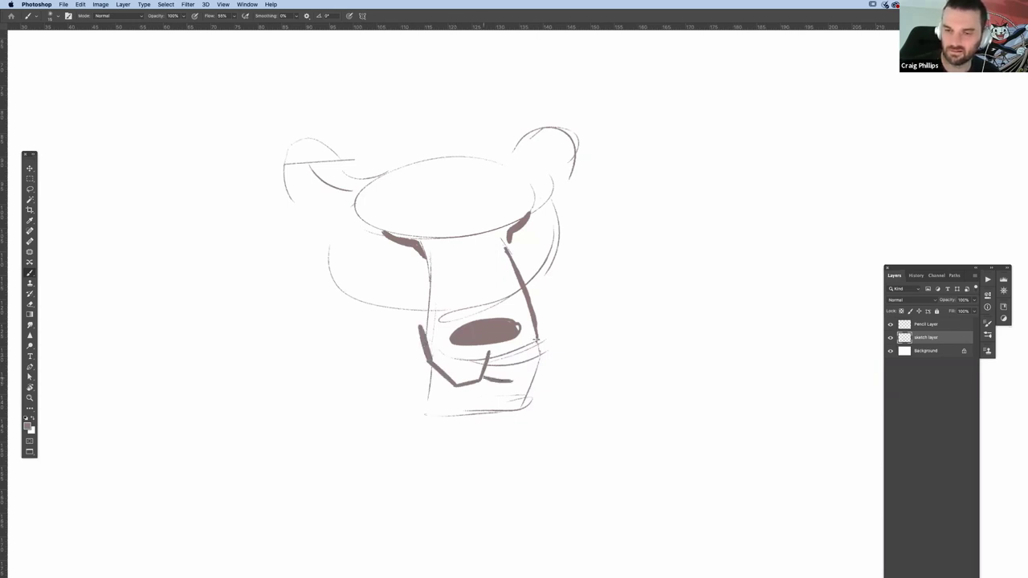
- Outline the far lip, chin, near jaw, both cheeks and the crown of the head with bold strokes
drag(535, 337, 538, 347)
mouse_move(504, 379)
mouse_down()
mouse_move(526, 375)
mouse_move(535, 336)
mouse_move(521, 400)
mouse_move(440, 415)
mouse_move(407, 340)
mouse_move(409, 376)
mouse_up()
mouse_move(398, 313)
mouse_down()
mouse_move(353, 299)
mouse_move(335, 279)
mouse_move(339, 218)
mouse_move(332, 275)
mouse_move(355, 297)
mouse_move(397, 307)
mouse_up()
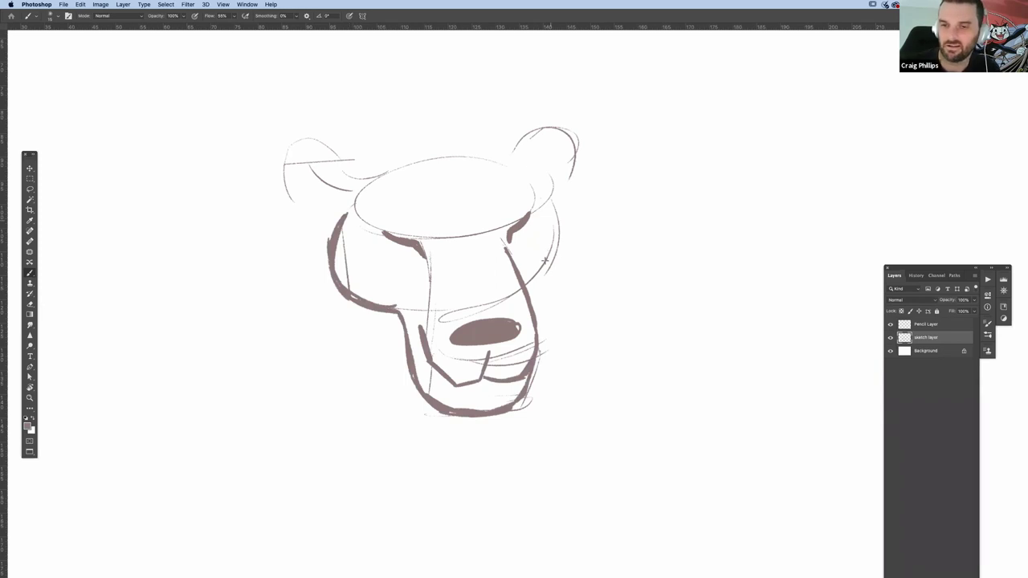
drag(556, 219, 529, 277)
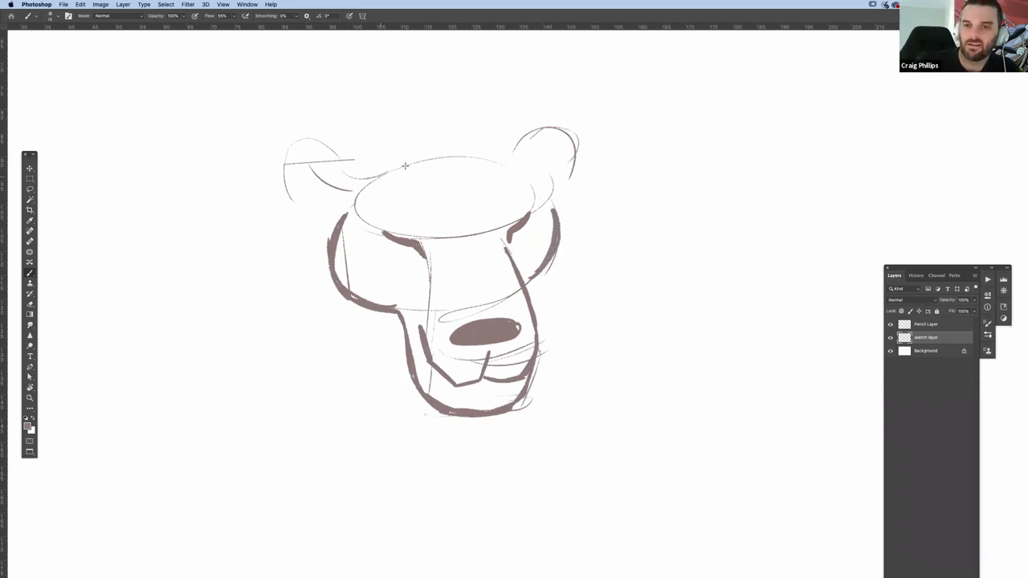
drag(387, 172, 508, 165)
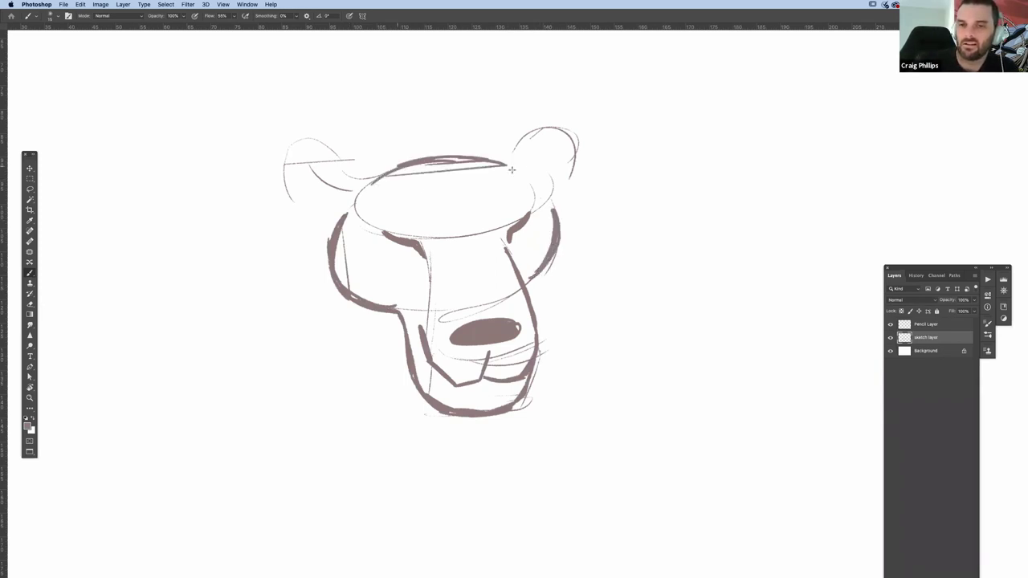
drag(375, 181, 519, 171)
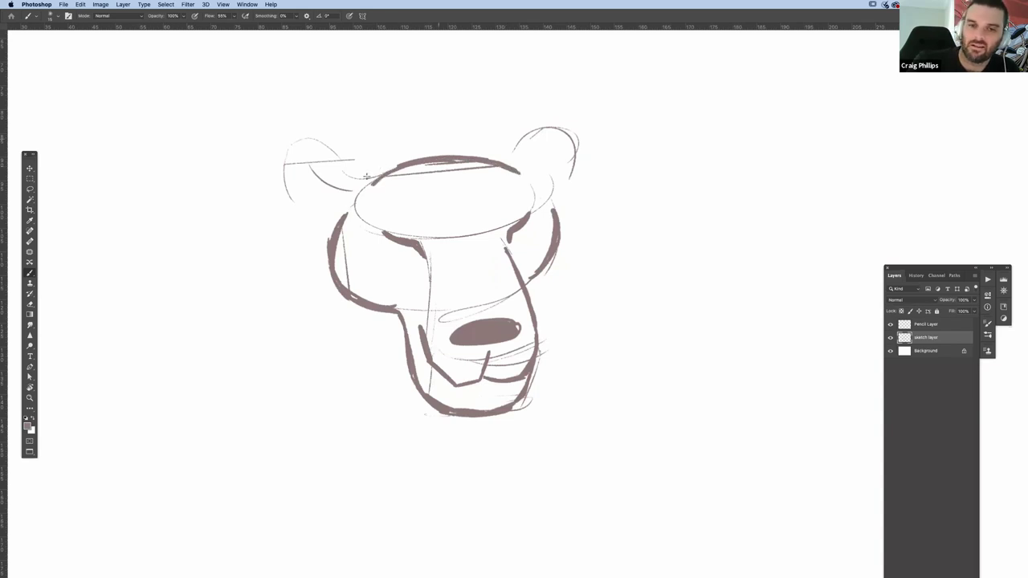
- Outline both ears boldly and shade the upper inner area of each one dark
mouse_move(328, 215)
mouse_down()
mouse_move(354, 159)
mouse_move(345, 191)
mouse_up()
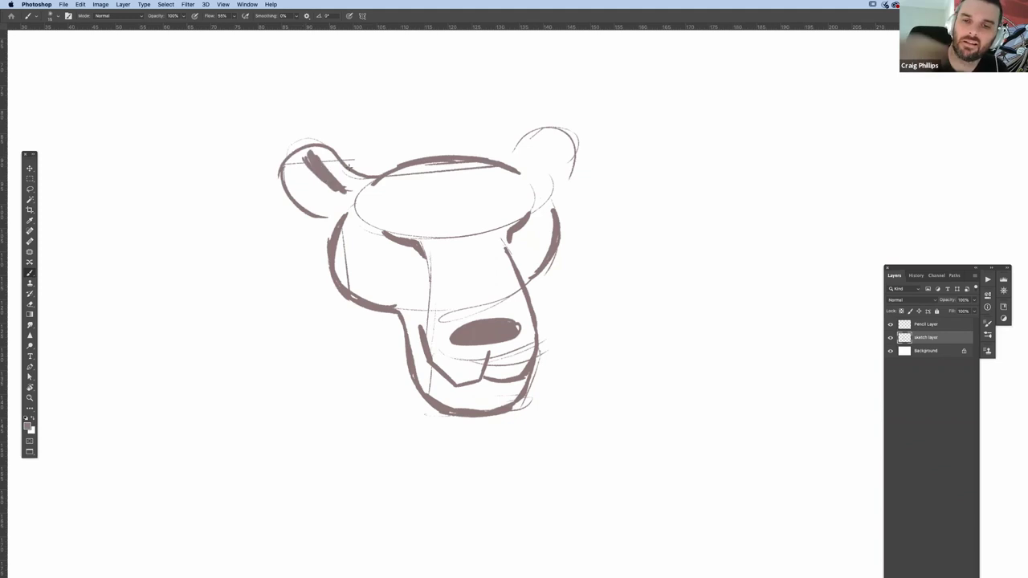
drag(493, 156, 577, 147)
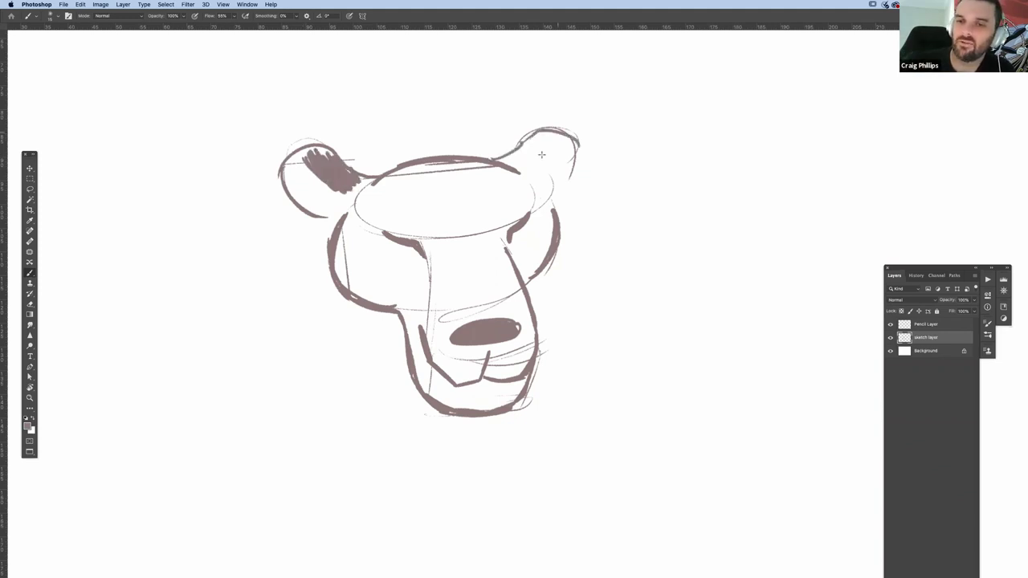
mouse_move(518, 162)
mouse_down()
mouse_move(547, 137)
mouse_move(561, 143)
mouse_move(550, 185)
mouse_up()
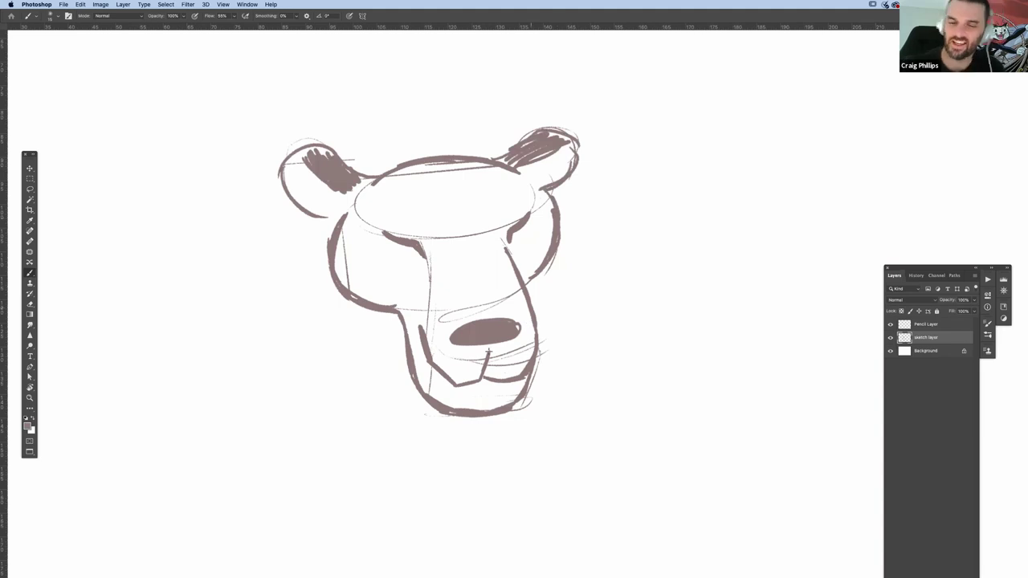
- Thicken the line between nose and mouth and add slanting neck lines behind the near cheek and below the jaw
drag(487, 351, 483, 381)
drag(335, 221, 283, 287)
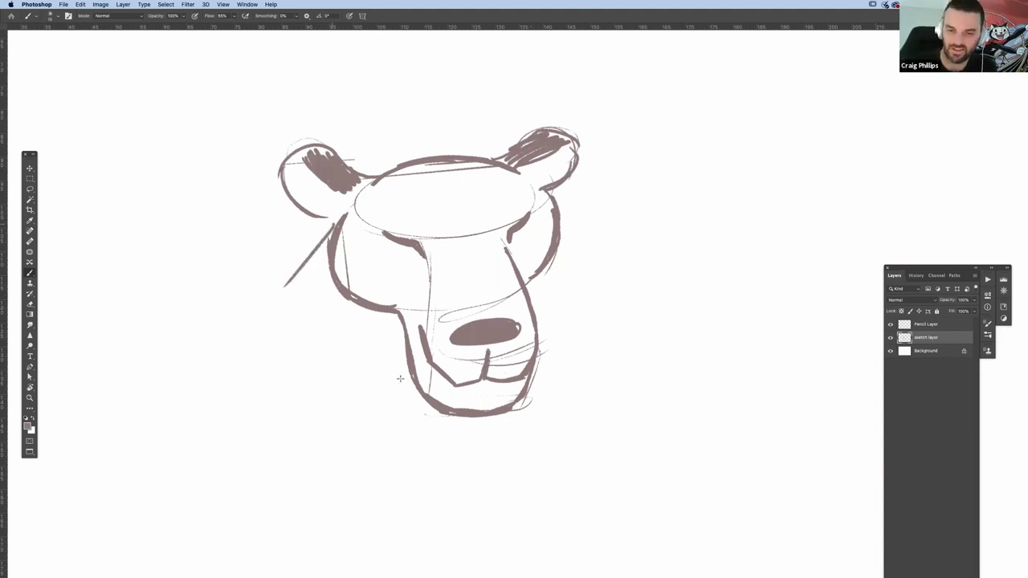
drag(410, 371, 387, 415)
drag(341, 217, 264, 317)
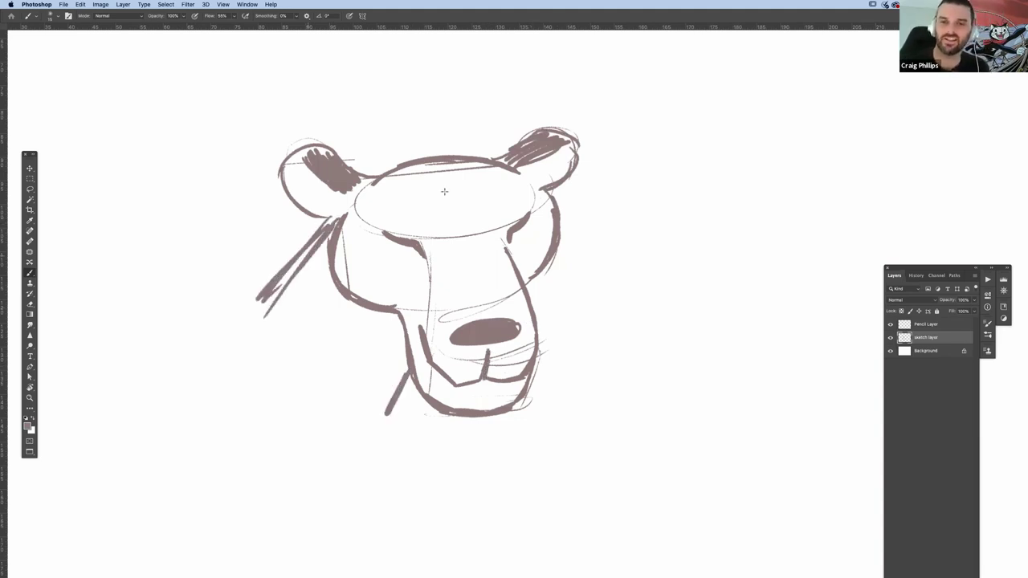
- Number the basic shapes: 1 in the forehead oval, 2 on the near cheek and 3 on the snout
drag(449, 181, 448, 211)
drag(364, 261, 390, 284)
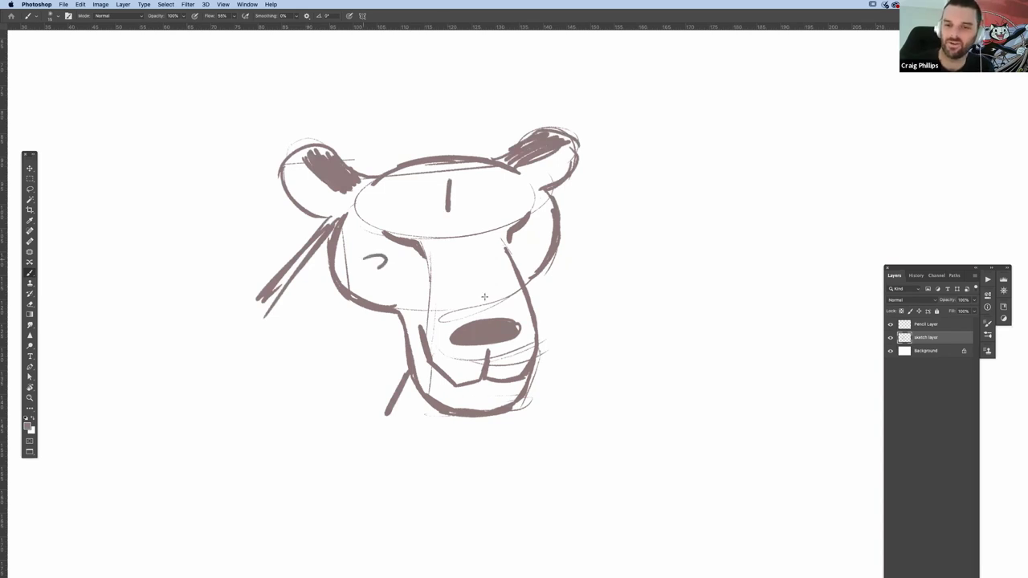
drag(469, 273, 472, 292)
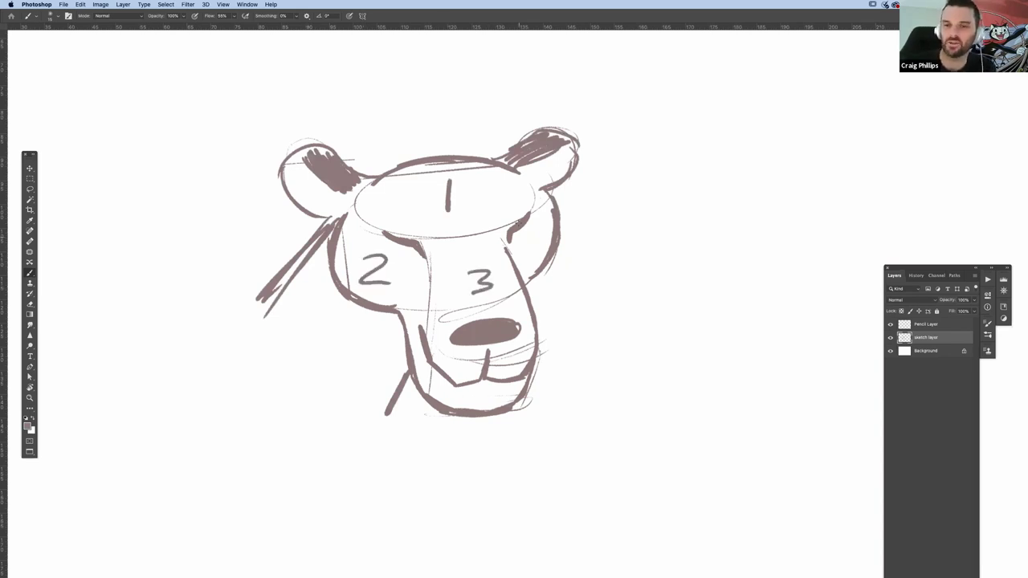
drag(525, 215, 511, 231)
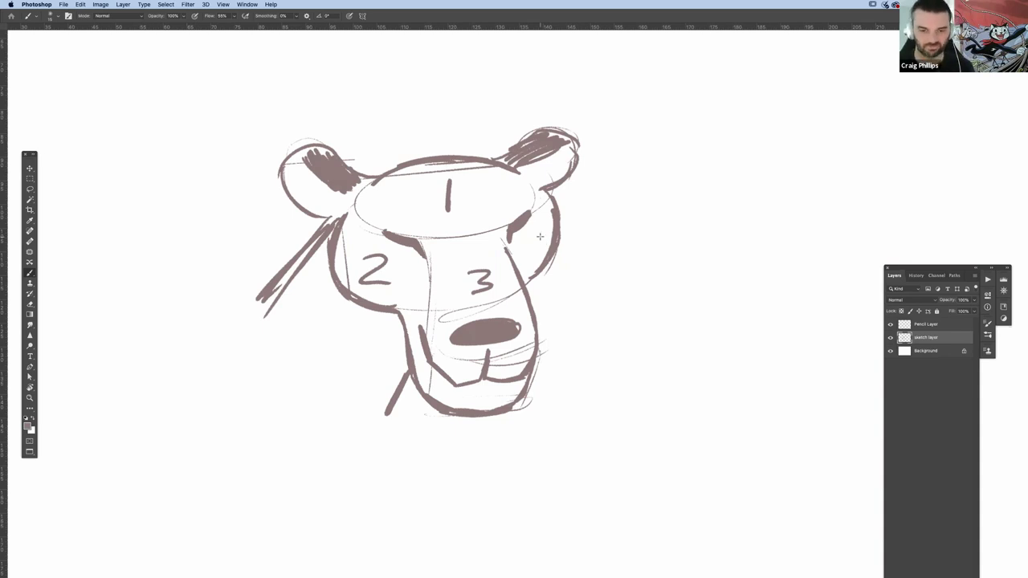
- Clear the canvas and sketch a tall, narrow, slightly tilted oval with a curved contour line across its upper part
key(BackSpace)
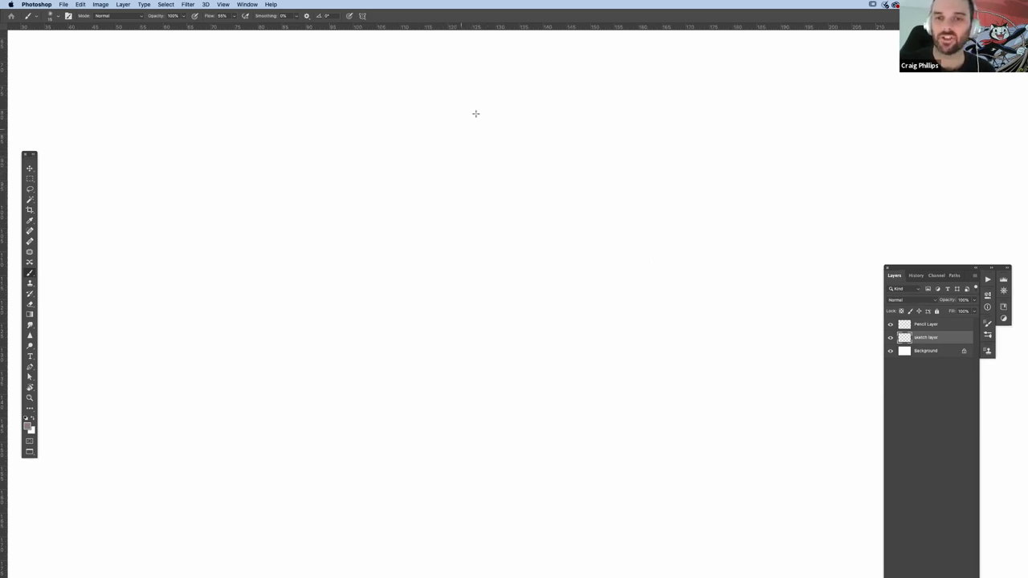
drag(466, 148, 521, 356)
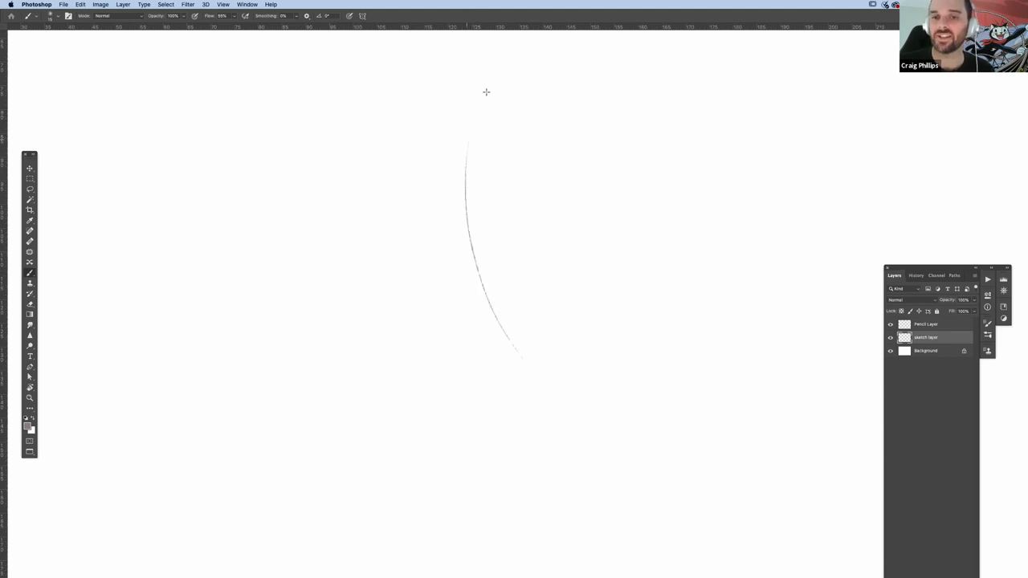
drag(528, 85, 601, 207)
mouse_move(604, 153)
mouse_down()
mouse_move(600, 353)
mouse_move(474, 159)
mouse_up()
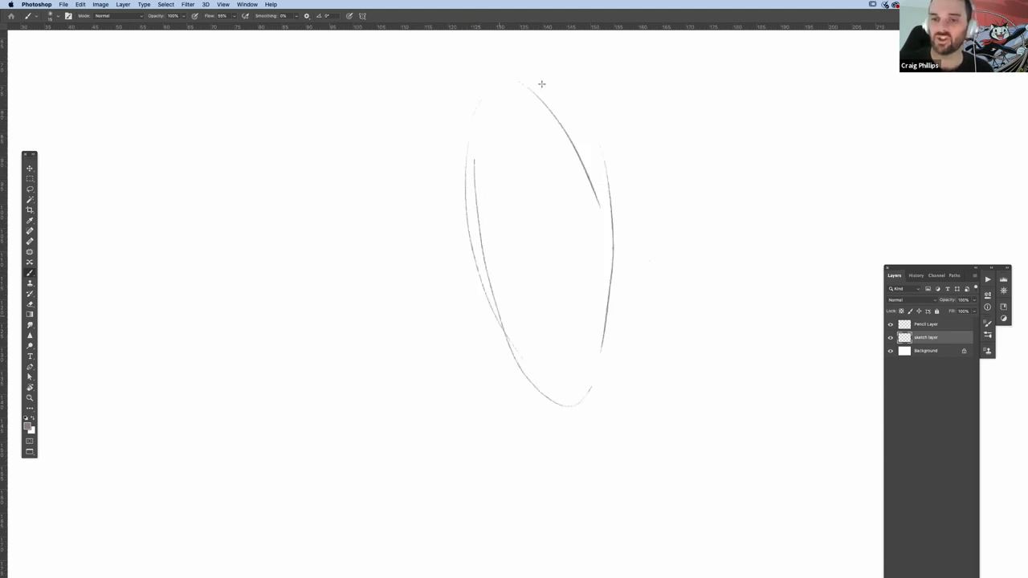
mouse_move(598, 386)
mouse_down()
mouse_move(554, 94)
mouse_move(503, 330)
mouse_up()
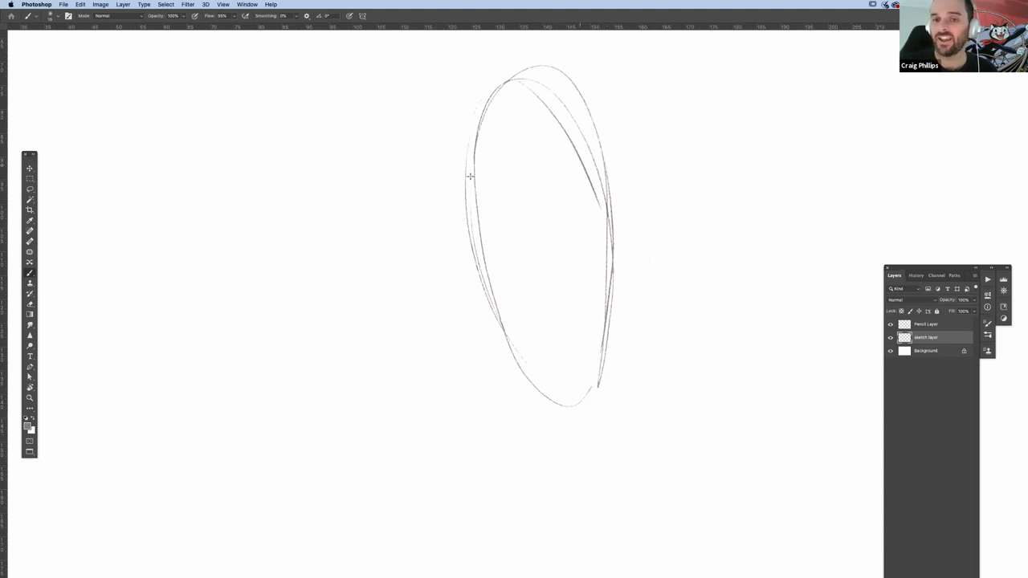
mouse_move(608, 184)
mouse_down()
mouse_move(480, 164)
mouse_move(579, 174)
mouse_move(610, 193)
mouse_move(578, 174)
mouse_up()
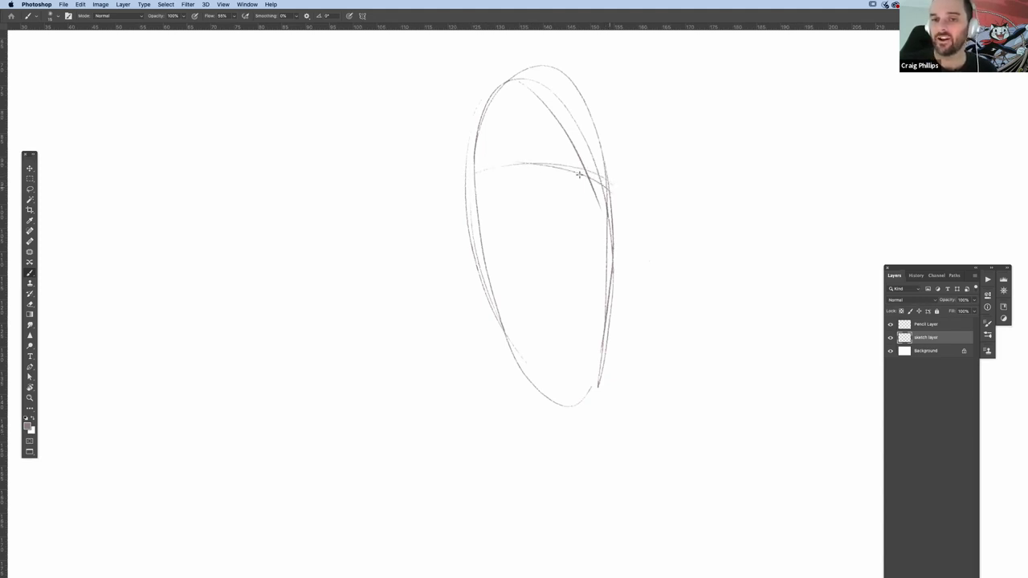
- Sketch a wide flat oval above a tapering cone beside the tall head, with nearly straight contour lines across it
mouse_move(164, 112)
mouse_down()
mouse_move(294, 198)
mouse_move(148, 95)
mouse_up()
drag(312, 237, 247, 372)
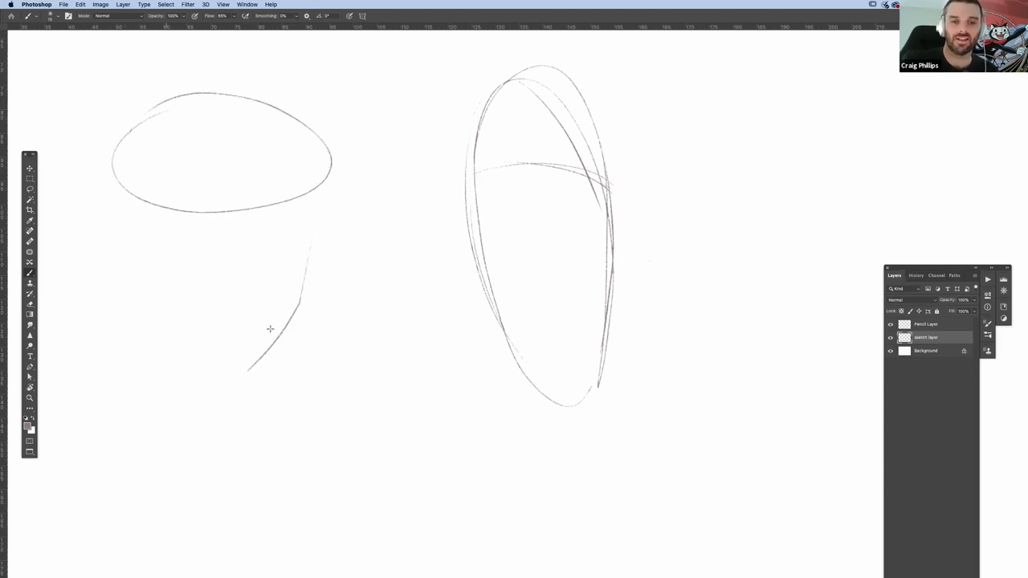
drag(122, 191, 330, 179)
drag(151, 197, 340, 191)
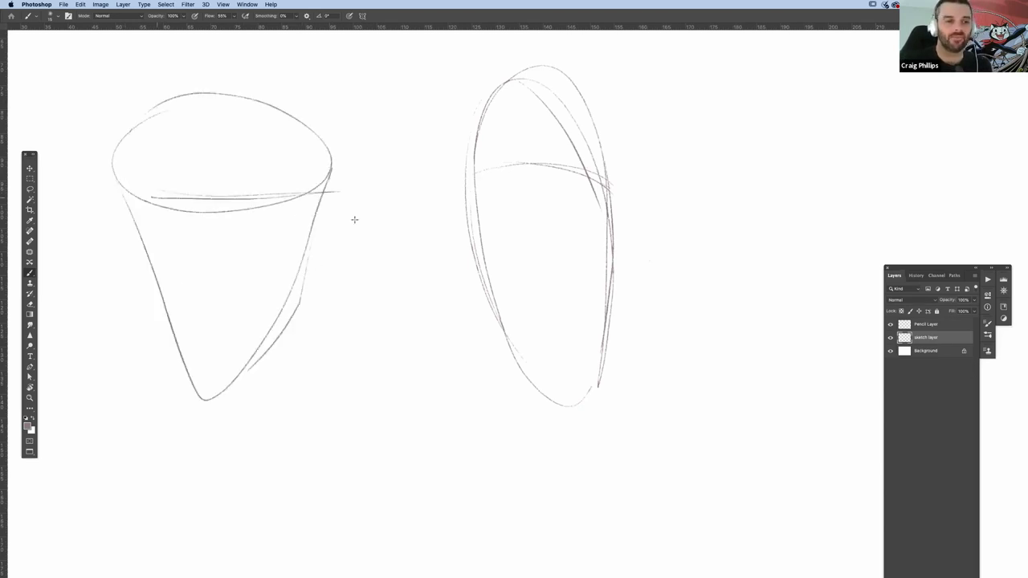
drag(151, 198, 265, 201)
- Lasso the oval-and-cone side sketch, delete it and clear the selection
key(l)
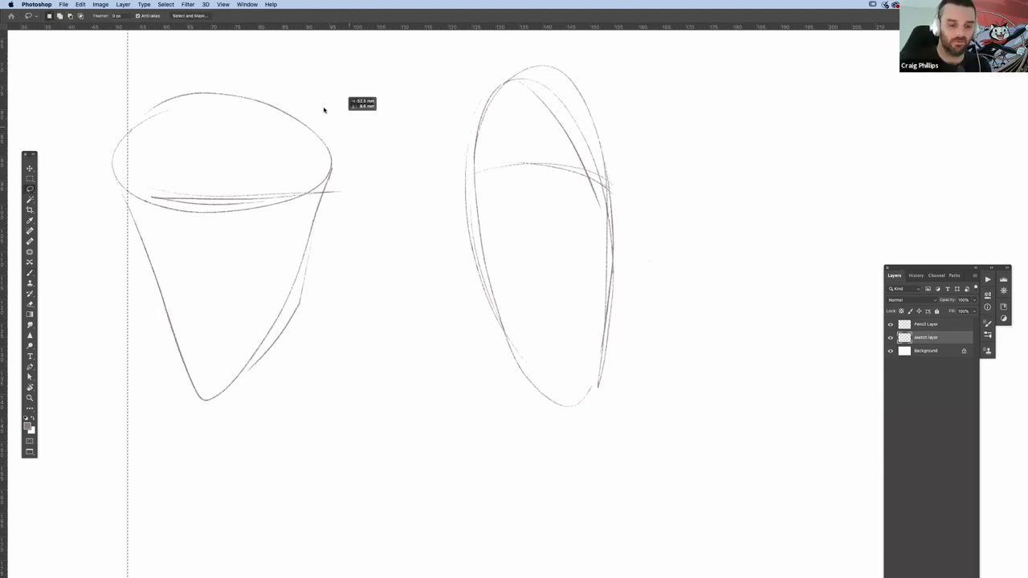
mouse_move(324, 112)
mouse_down()
mouse_move(260, 64)
mouse_move(113, 88)
mouse_move(286, 424)
mouse_move(345, 132)
mouse_up()
key(BackSpace)
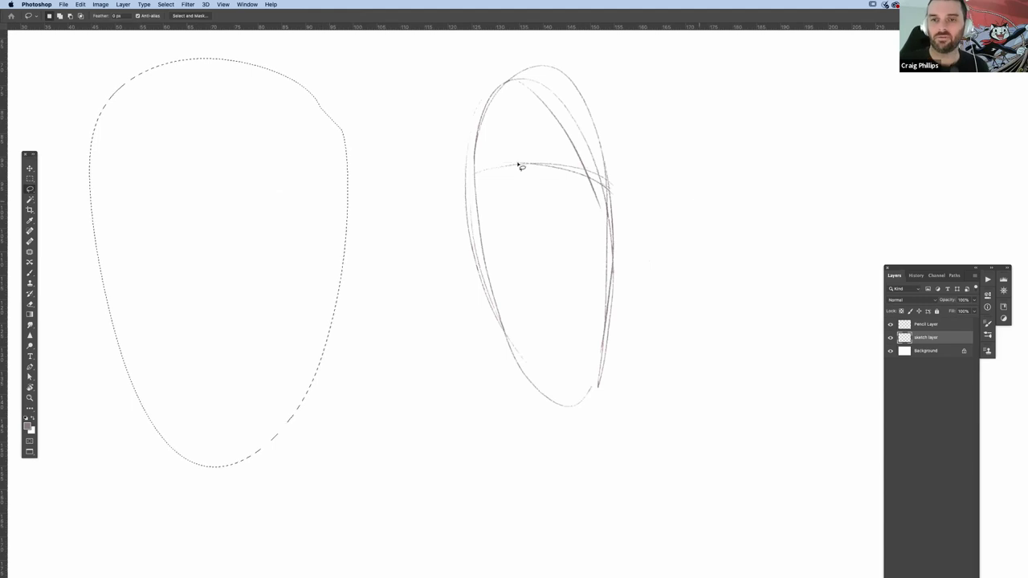
key(super+d)
- Draw the near eye on the contour line with a filled iris, an under-eye mark and a thick arched eyebrow
key(b)
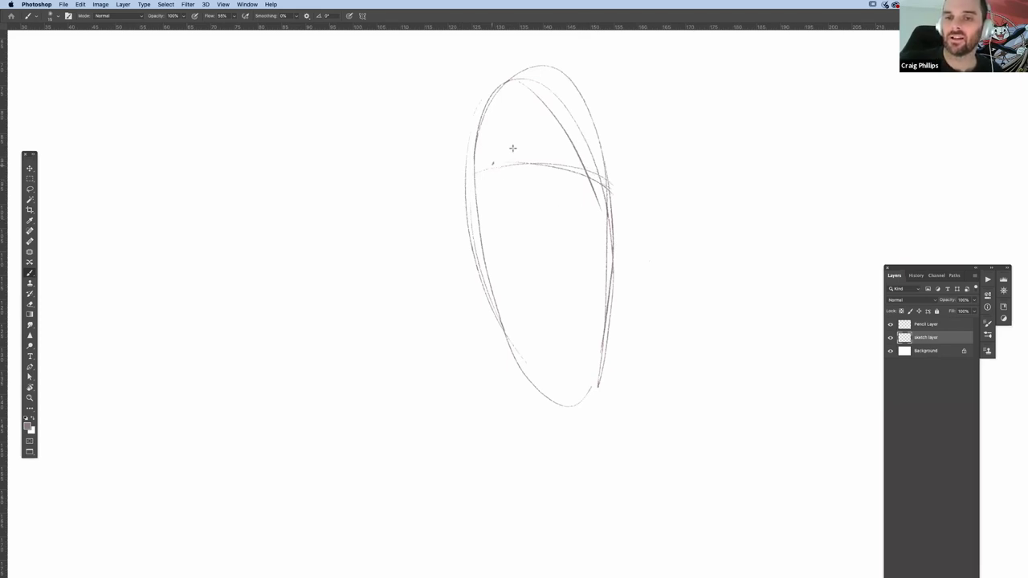
mouse_move(492, 164)
mouse_down()
mouse_move(532, 146)
mouse_move(519, 173)
mouse_move(494, 165)
mouse_move(526, 168)
mouse_up()
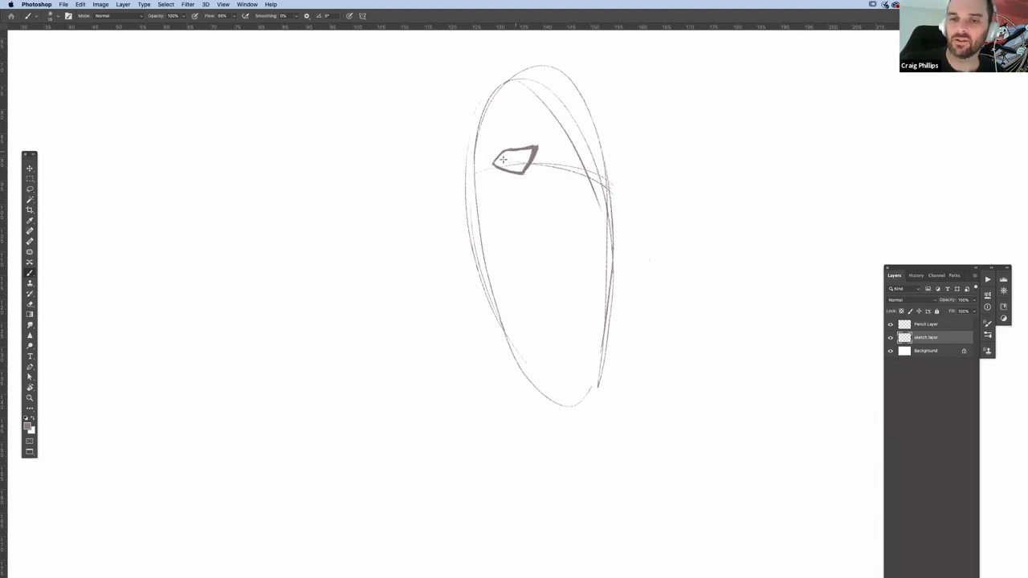
mouse_move(515, 150)
mouse_down()
mouse_move(506, 168)
mouse_move(496, 166)
mouse_move(506, 170)
mouse_up()
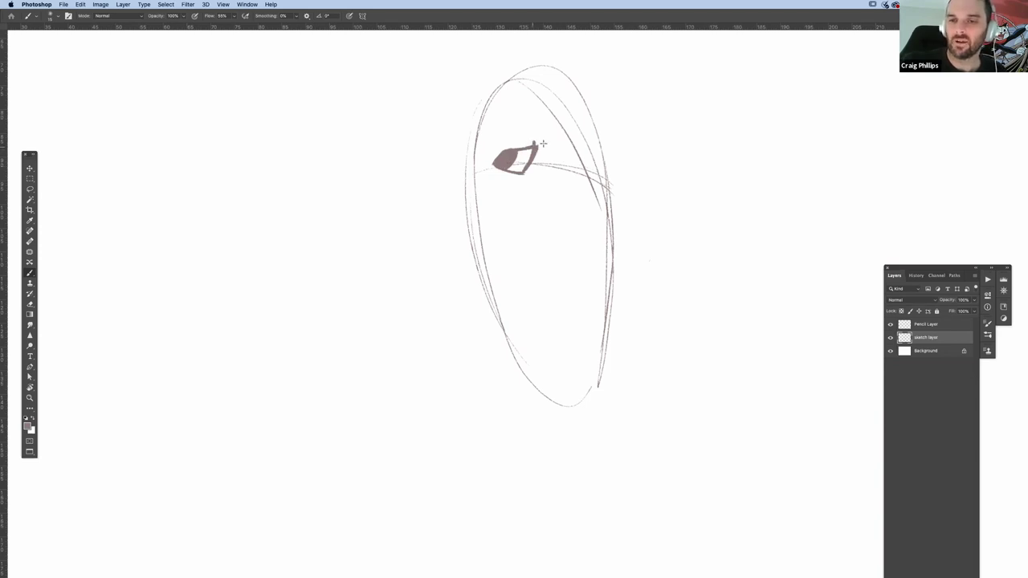
mouse_move(543, 143)
mouse_down()
mouse_move(533, 149)
mouse_move(547, 144)
mouse_up()
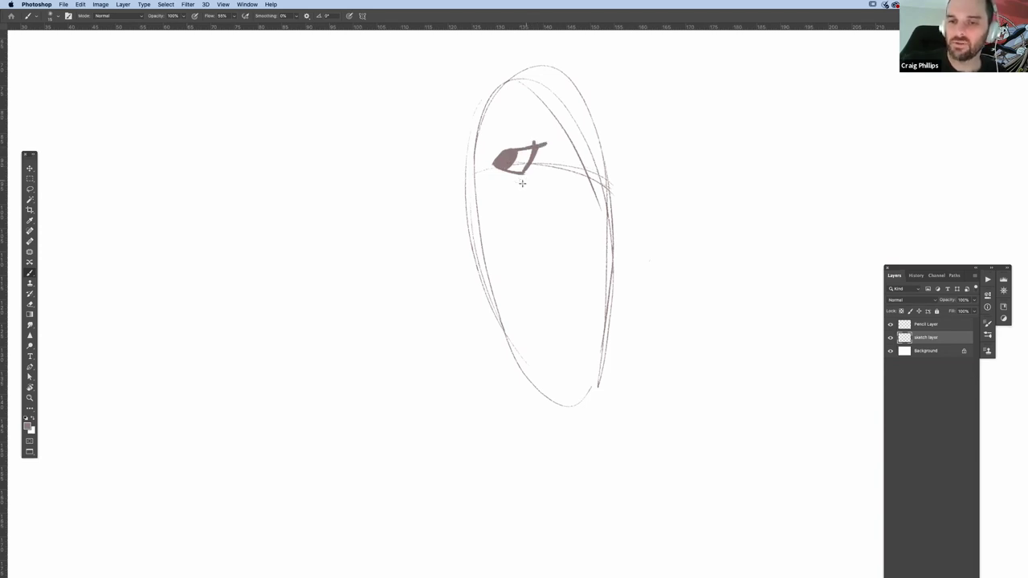
drag(511, 190, 529, 178)
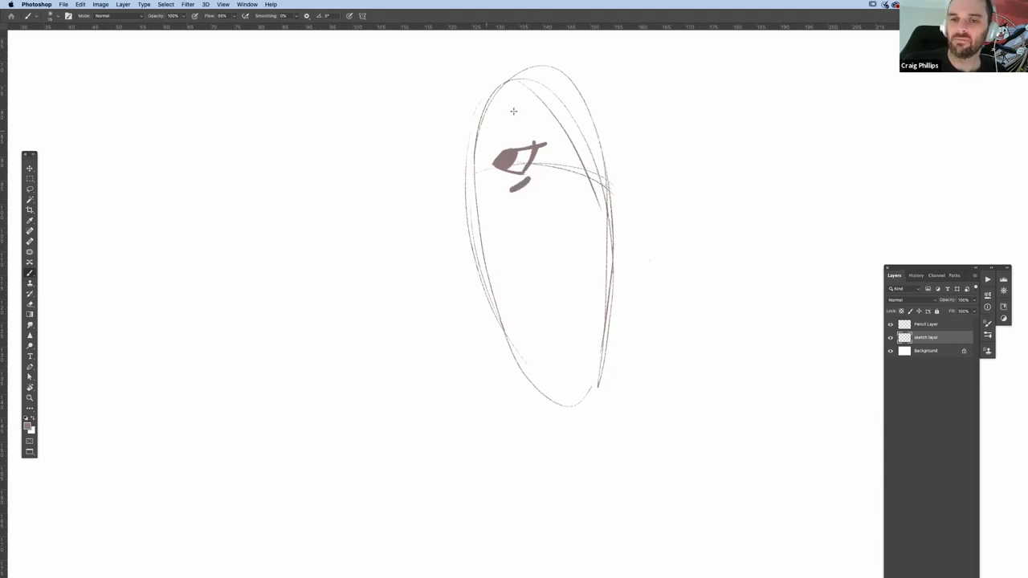
mouse_move(487, 129)
mouse_down()
mouse_move(524, 112)
mouse_move(553, 138)
mouse_move(565, 129)
mouse_up()
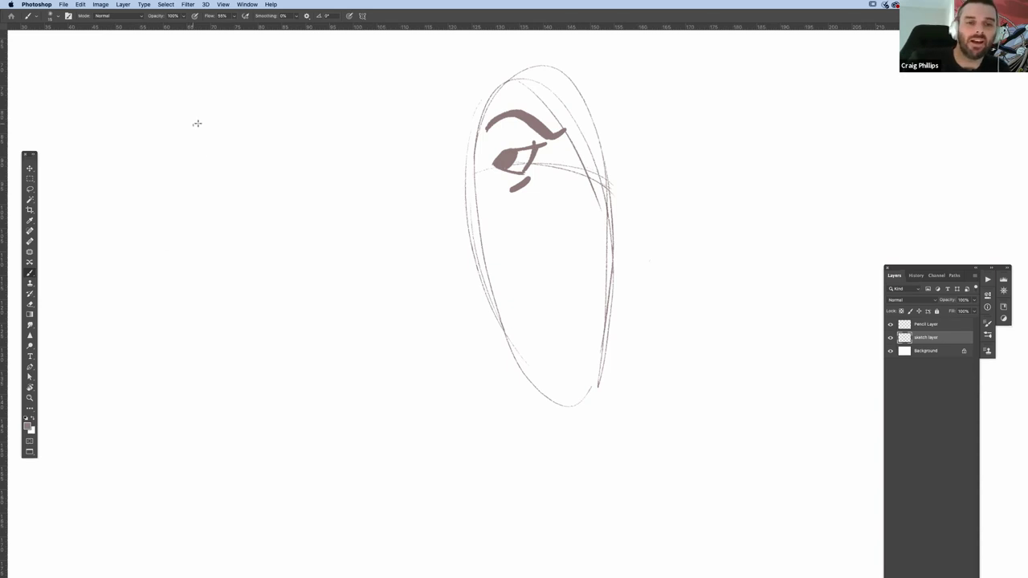
- Sketch a tilted cylinder beside the head with an elliptical base and a curved contour line across its upper part
mouse_move(193, 123)
mouse_down()
mouse_move(167, 286)
mouse_move(293, 112)
mouse_move(257, 325)
mouse_up()
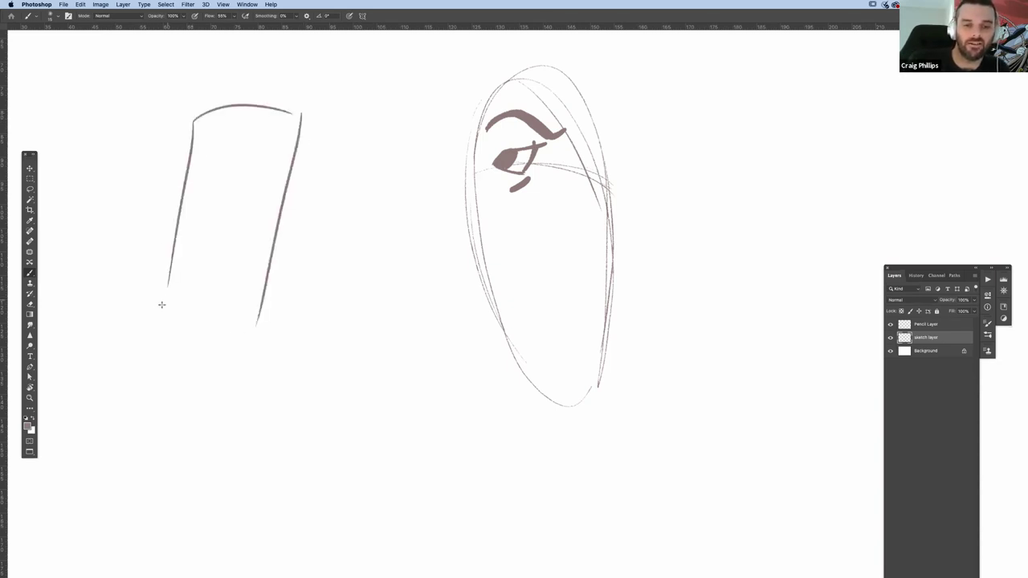
drag(162, 305, 264, 318)
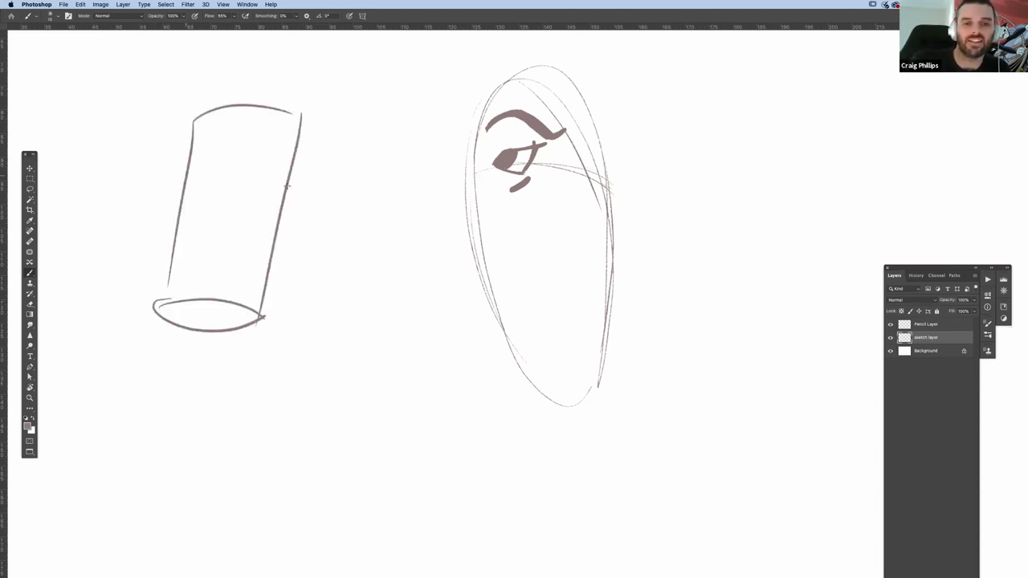
drag(188, 171, 283, 185)
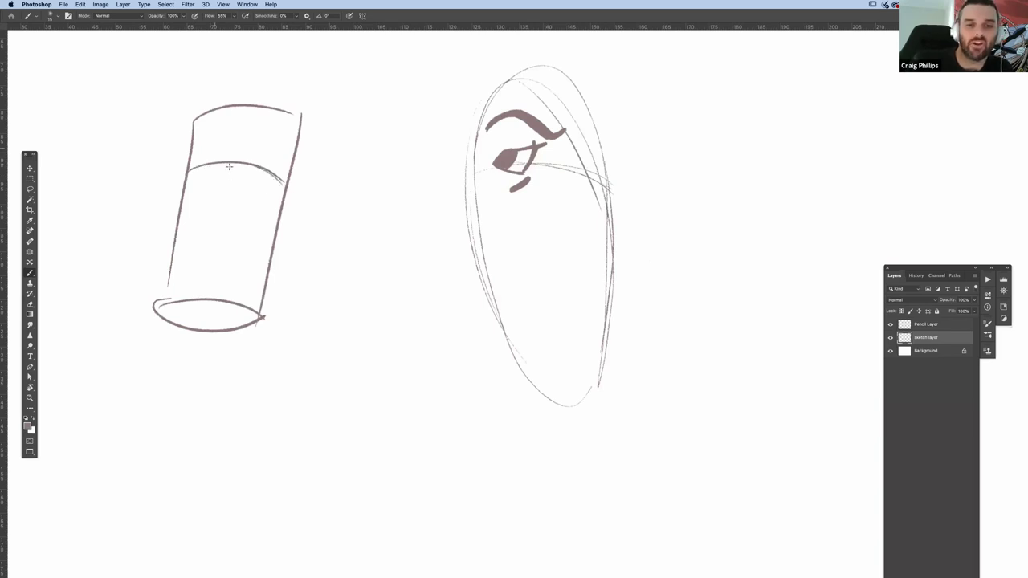
- Place a round near eye, a narrow far eye and a nose on the cylinder's contour line, filling both eyes dark
mouse_move(210, 147)
mouse_down()
mouse_move(207, 165)
mouse_move(229, 146)
mouse_move(204, 165)
mouse_move(232, 144)
mouse_up()
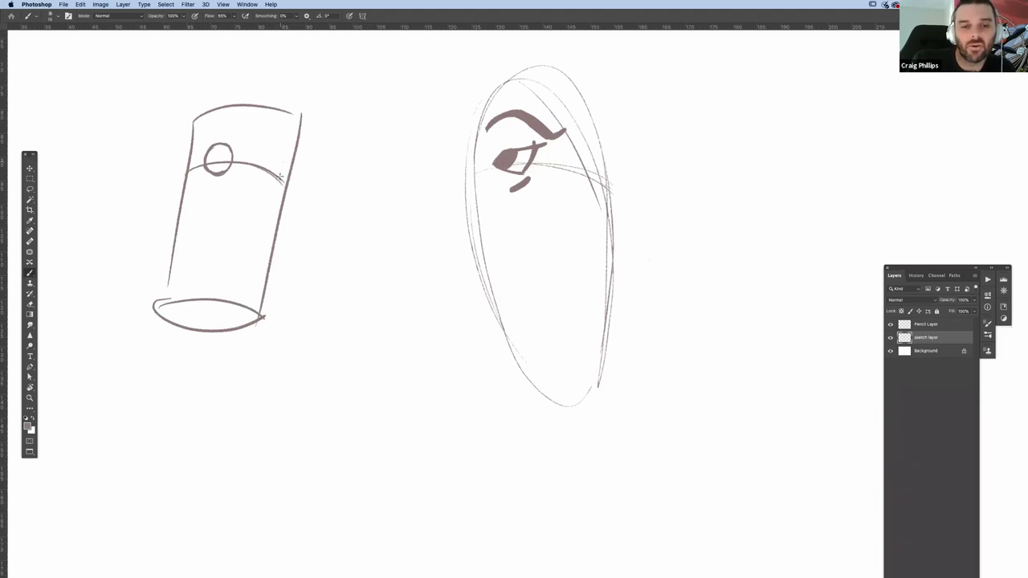
drag(280, 177, 277, 155)
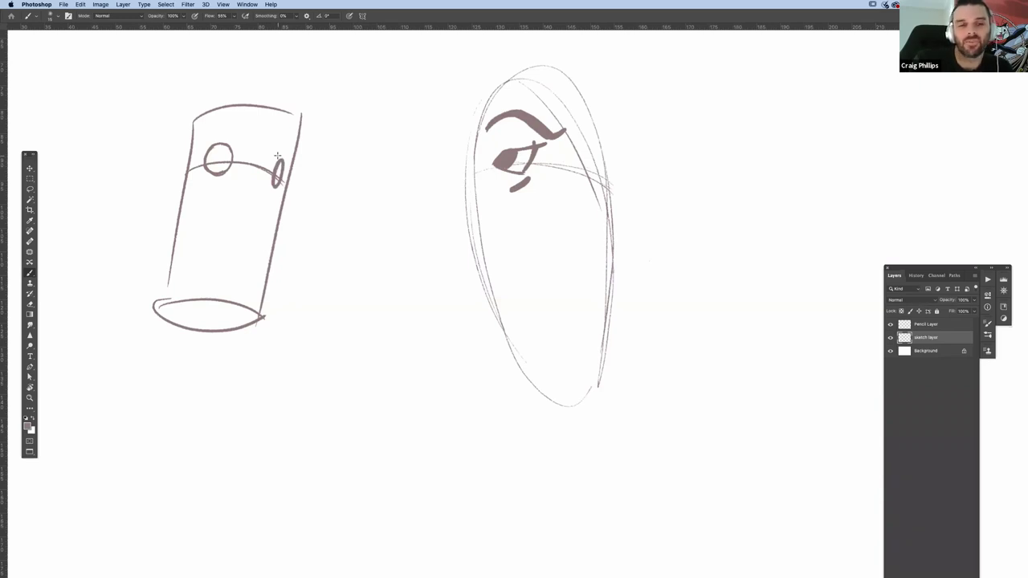
mouse_move(276, 143)
mouse_down()
mouse_move(260, 167)
mouse_move(261, 212)
mouse_move(249, 217)
mouse_up()
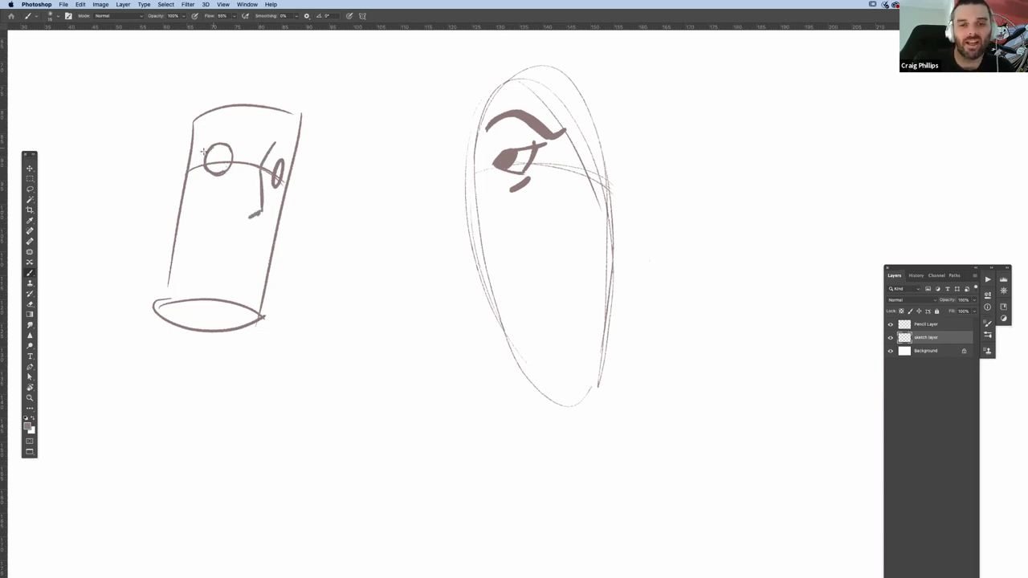
drag(203, 150, 206, 149)
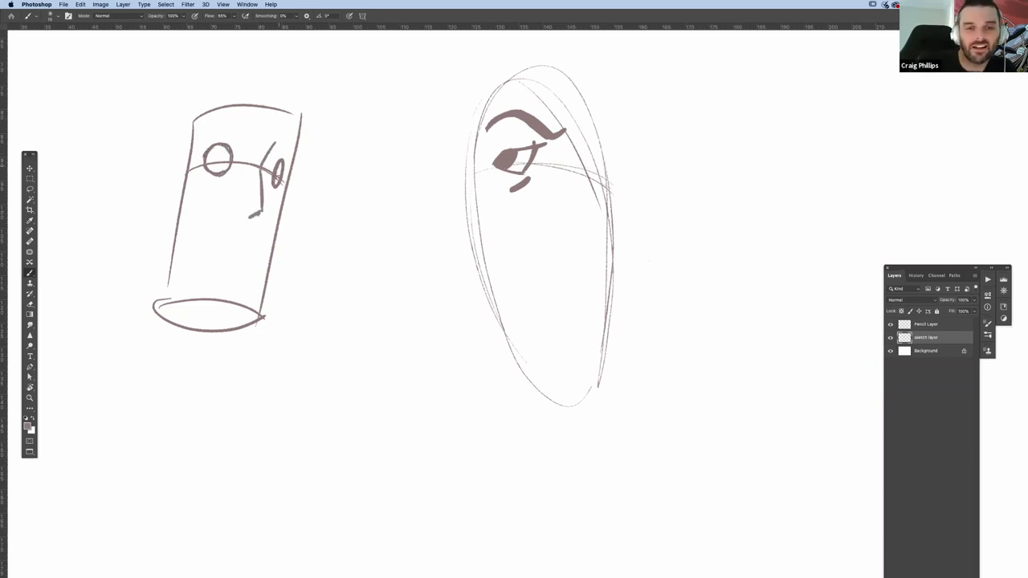
drag(279, 165, 276, 180)
mouse_move(207, 165)
mouse_down()
mouse_move(218, 147)
mouse_move(217, 164)
mouse_up()
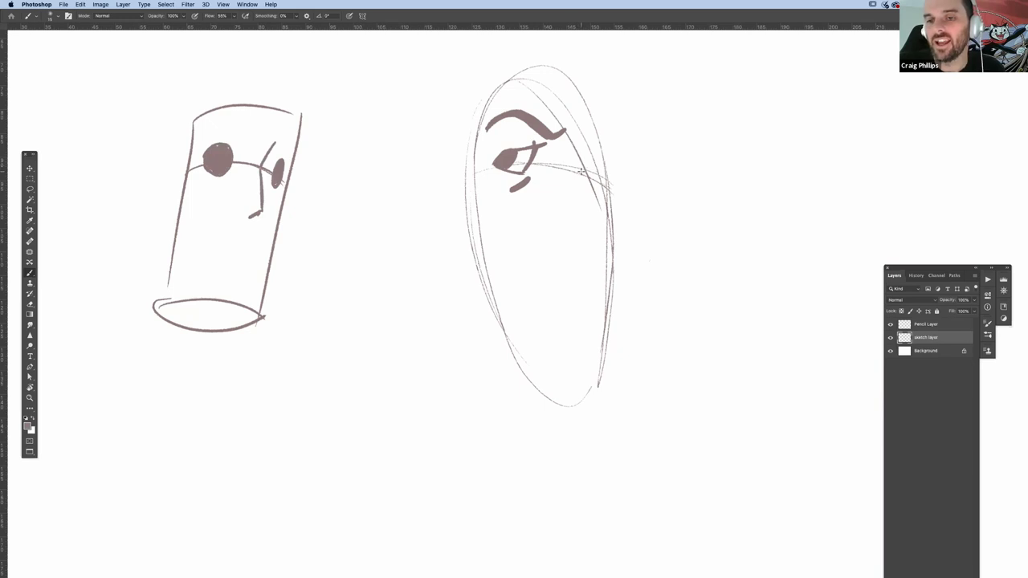
- Draw the head's narrow far eye with brow and under-eye mark, and wrap a curved arrow around the cylinder
mouse_move(583, 171)
mouse_down()
mouse_move(603, 163)
mouse_move(589, 185)
mouse_up()
drag(588, 178, 581, 181)
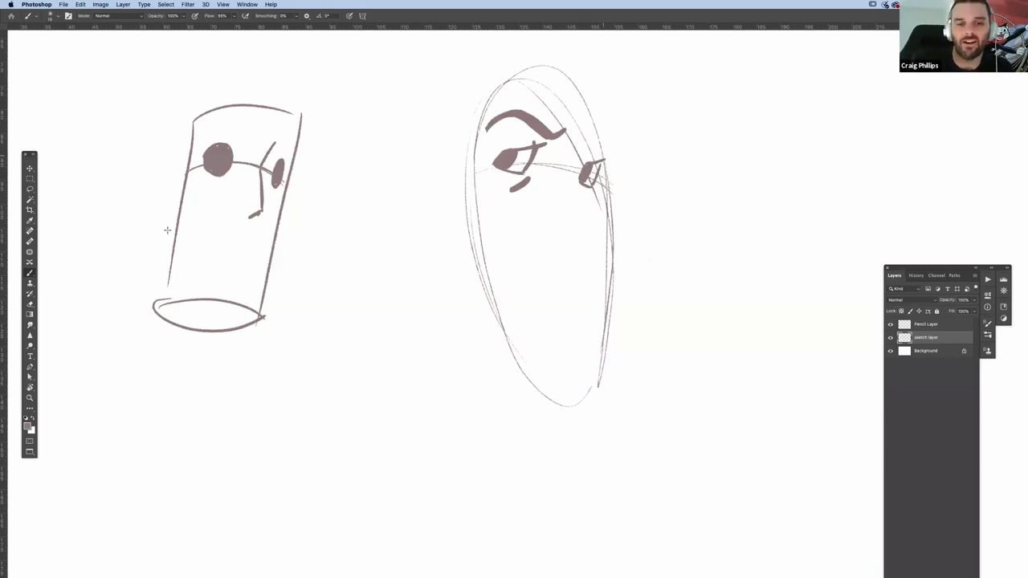
mouse_move(166, 231)
mouse_down()
mouse_move(294, 244)
mouse_move(287, 256)
mouse_up()
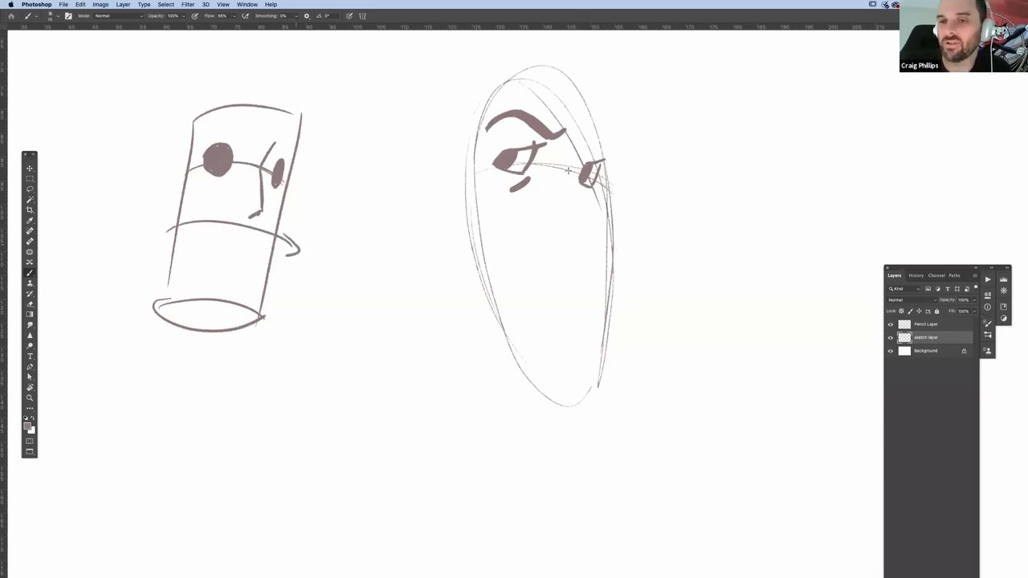
mouse_move(593, 146)
mouse_down()
mouse_move(605, 138)
mouse_move(609, 151)
mouse_move(612, 139)
mouse_up()
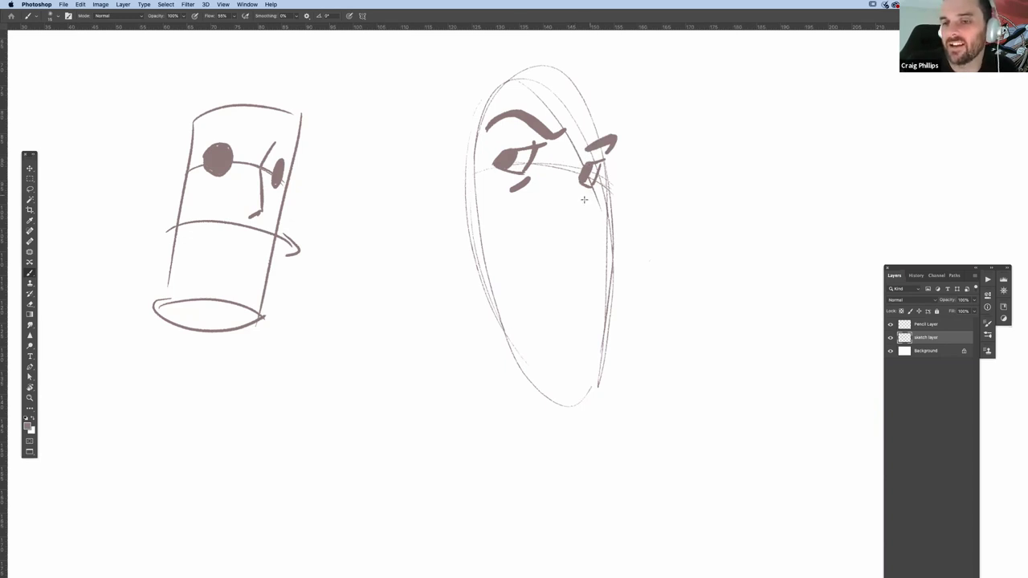
drag(584, 199, 590, 192)
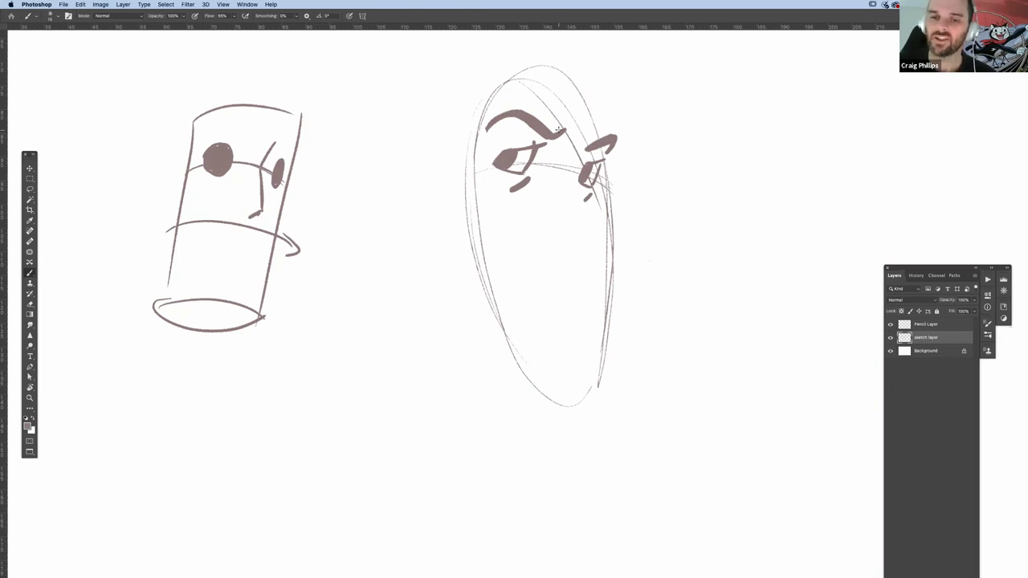
- Extend the eye contour line past the head's back edge, widen the back outline to meet it and adjust the chin
drag(448, 183, 474, 173)
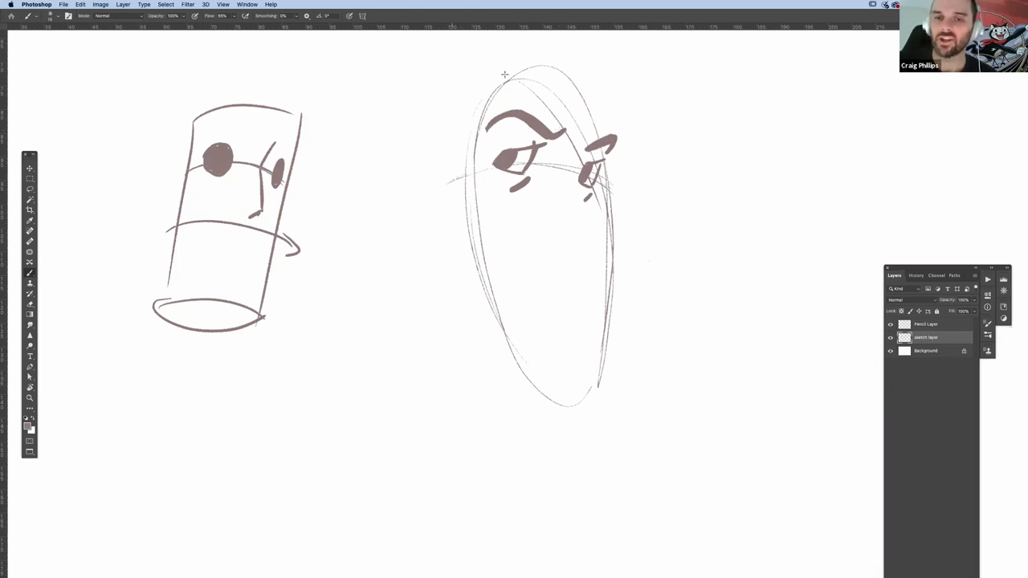
mouse_move(504, 76)
mouse_down()
mouse_move(454, 243)
mouse_move(519, 349)
mouse_up()
drag(457, 256, 519, 372)
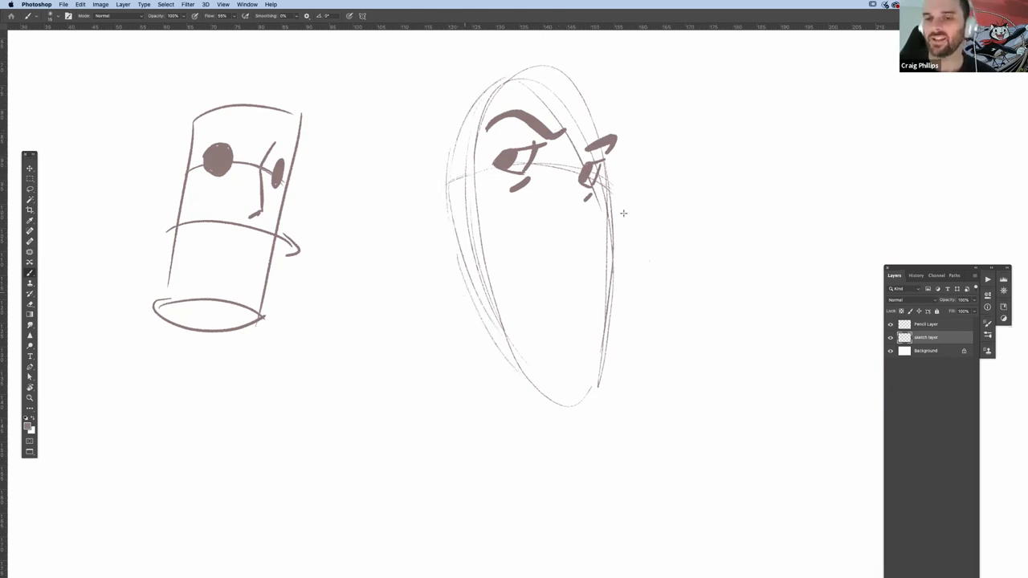
drag(597, 332, 570, 404)
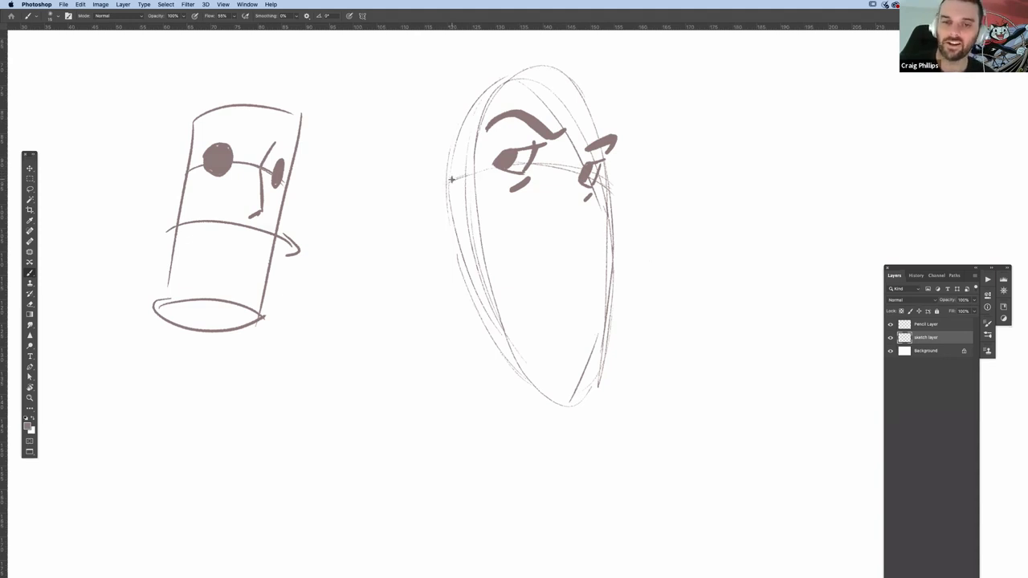
- Draw a pointed ear at the back end of the contour line and add its inner fold lines
mouse_move(452, 180)
mouse_down()
mouse_move(416, 148)
mouse_move(422, 209)
mouse_move(456, 247)
mouse_move(422, 218)
mouse_move(456, 236)
mouse_up()
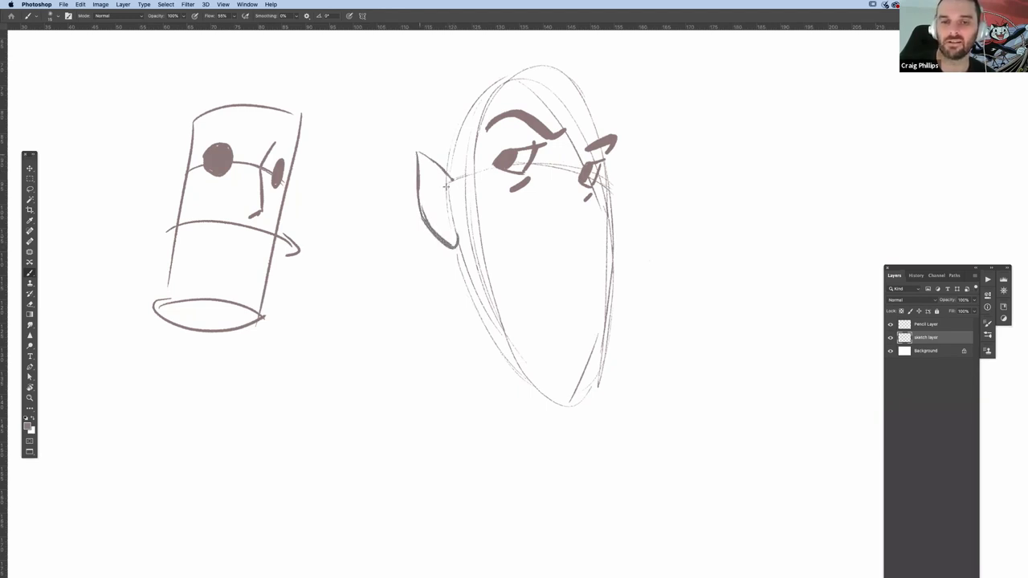
mouse_move(417, 153)
mouse_down()
mouse_move(449, 179)
mouse_move(449, 218)
mouse_up()
drag(425, 172, 445, 197)
drag(448, 209, 445, 220)
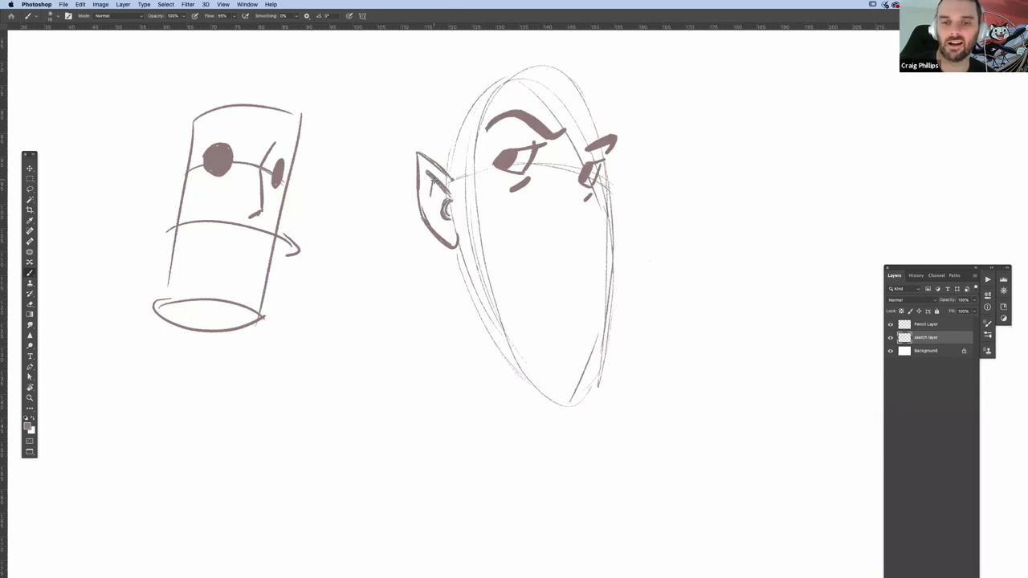
mouse_move(433, 178)
mouse_down()
mouse_move(428, 203)
mouse_move(451, 223)
mouse_up()
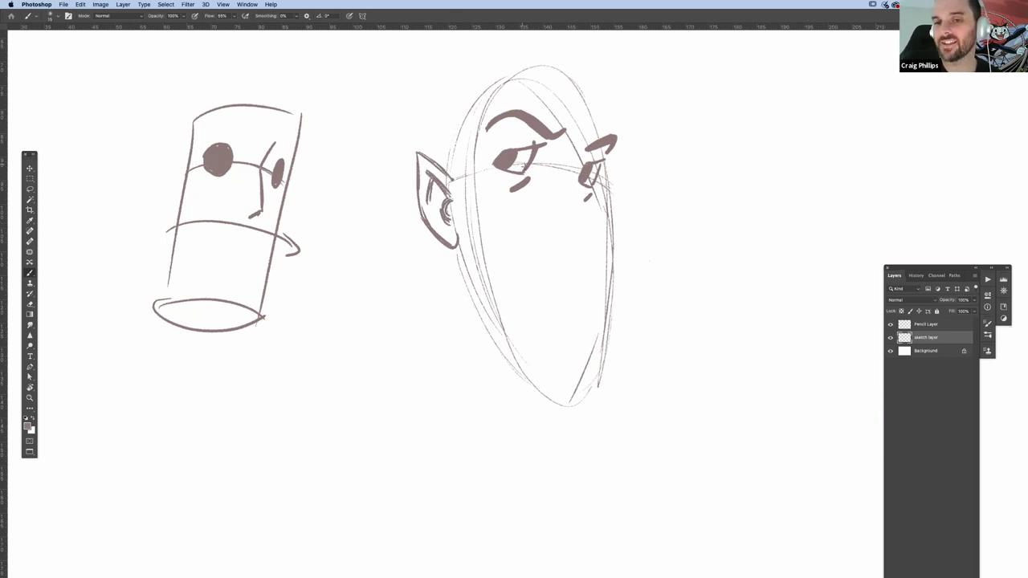
- Draw a long nose from the far eye with an angled bridge, a rounded tip, a nostril and a curved wing
drag(594, 171, 590, 182)
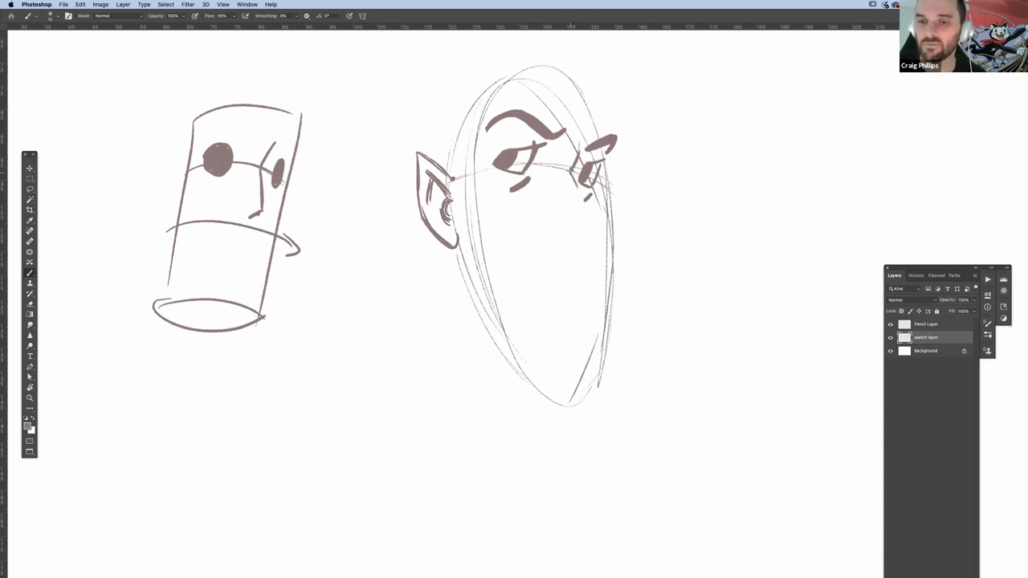
drag(575, 171, 589, 227)
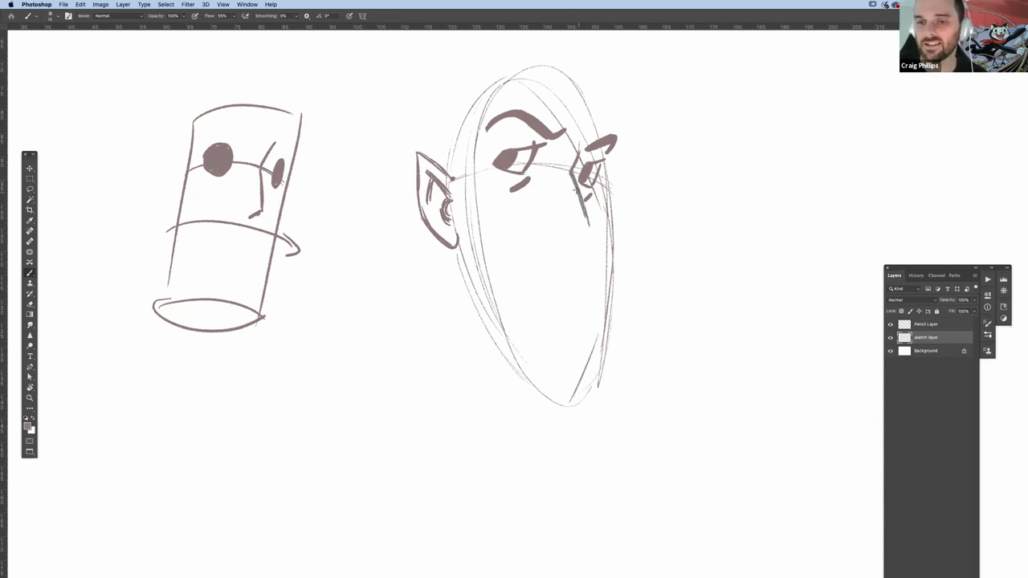
mouse_move(577, 191)
mouse_down()
mouse_move(589, 231)
mouse_move(573, 244)
mouse_up()
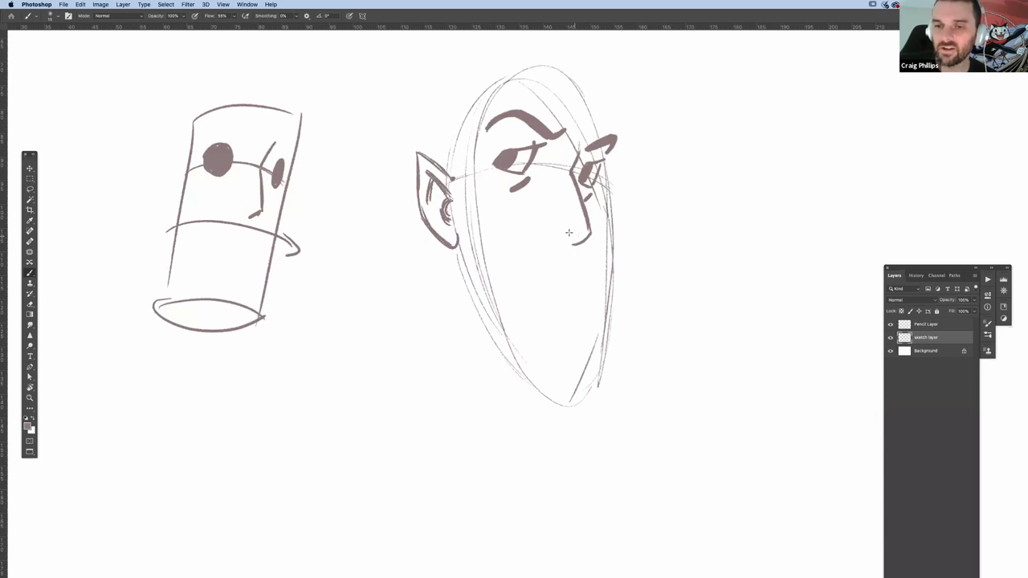
drag(558, 233, 576, 235)
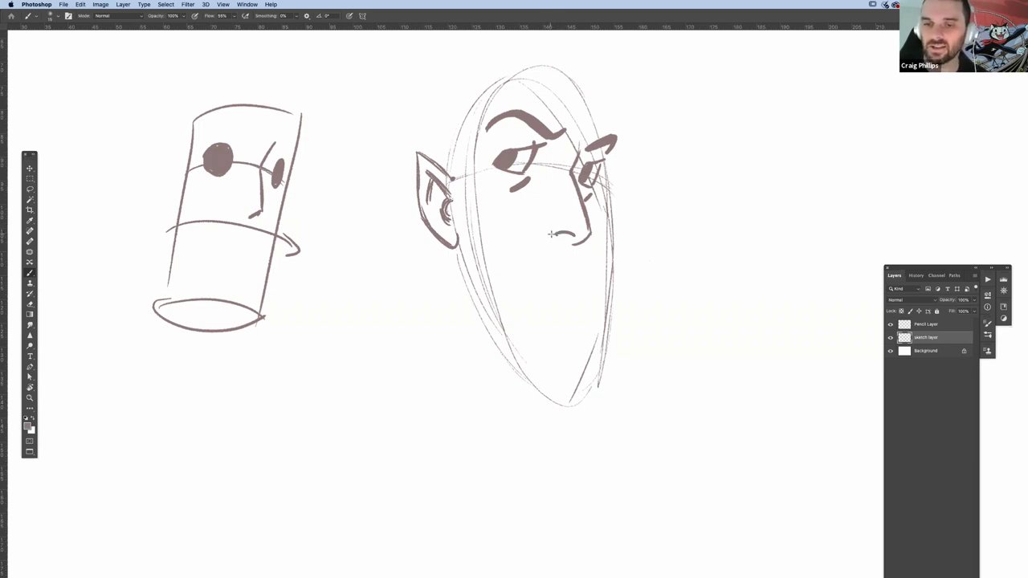
mouse_move(550, 232)
mouse_down()
mouse_move(544, 218)
mouse_move(549, 231)
mouse_up()
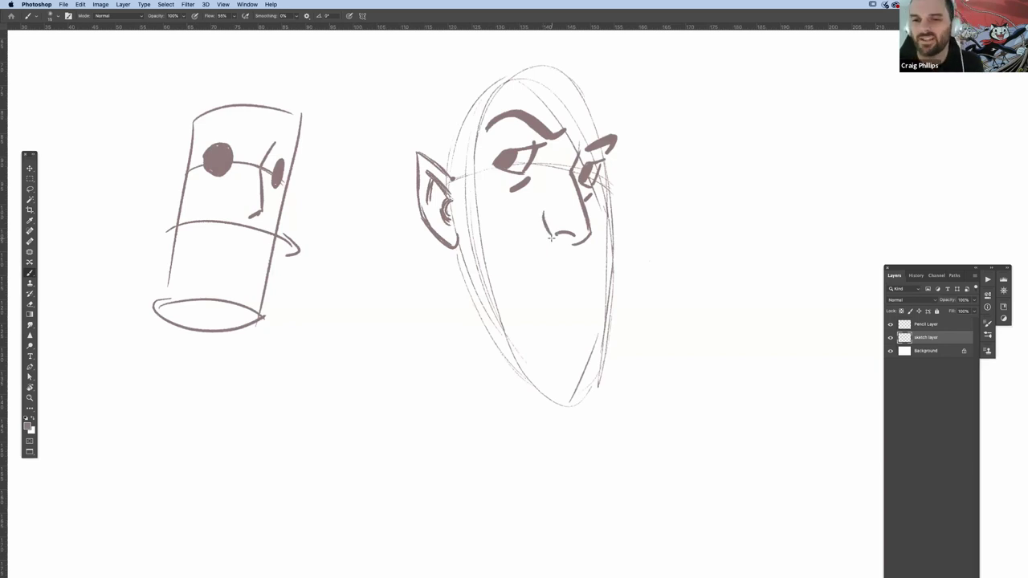
mouse_move(542, 213)
mouse_down()
mouse_move(535, 219)
mouse_move(543, 212)
mouse_up()
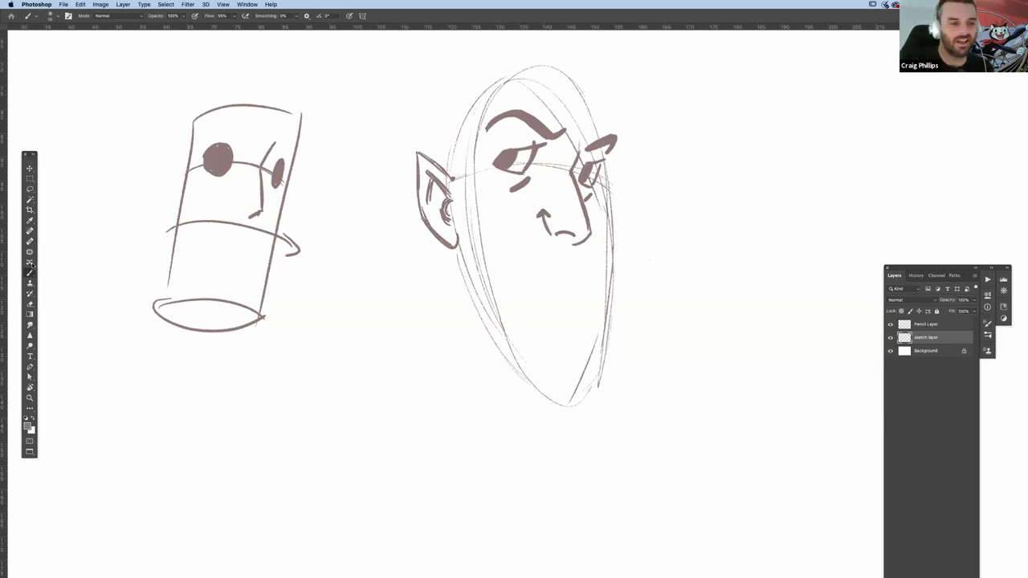
- Erase the arrow-like upper end of the nostril wing and redraw it with a short line toward the nose
click(30, 303)
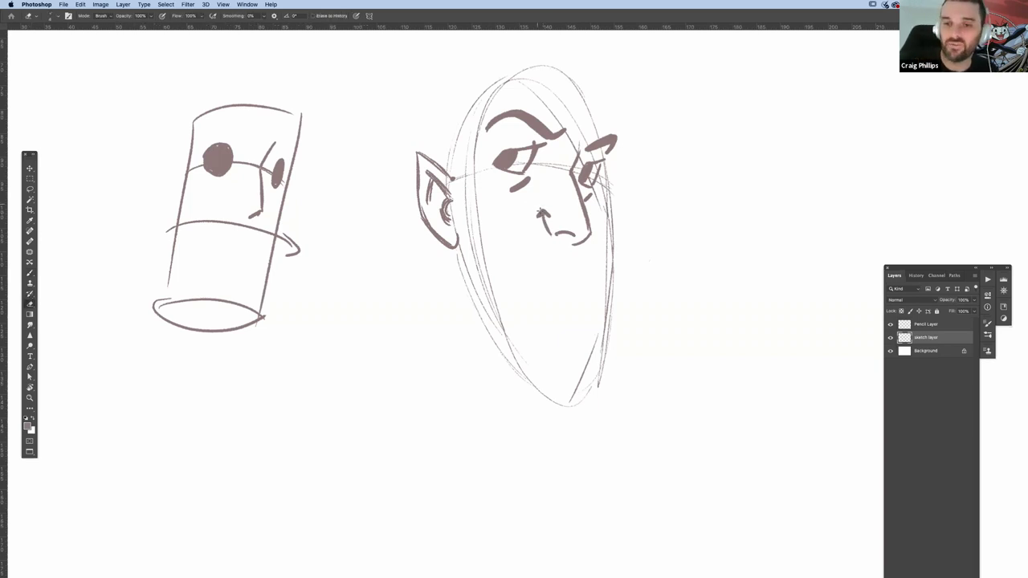
drag(542, 211, 552, 216)
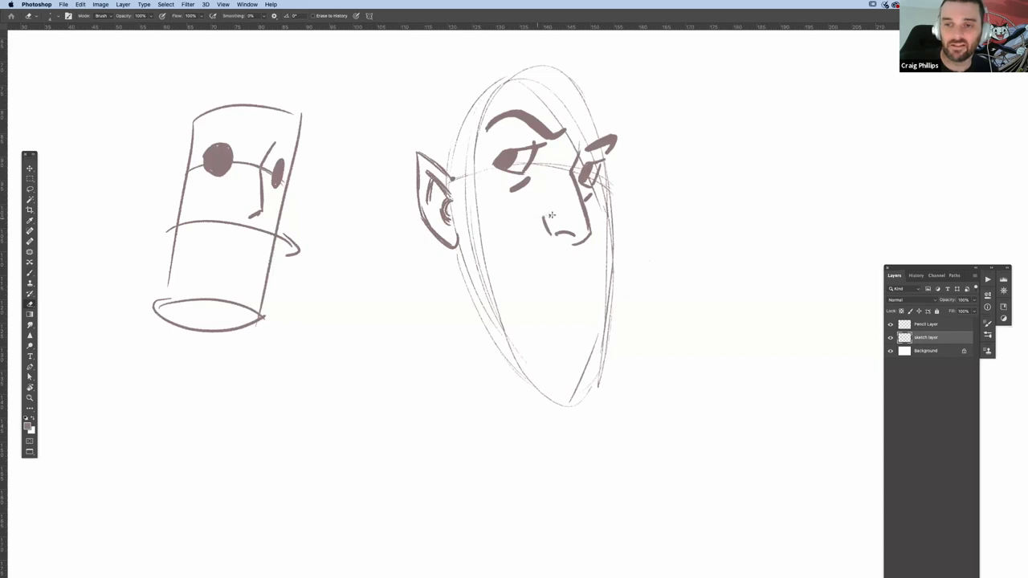
click(30, 273)
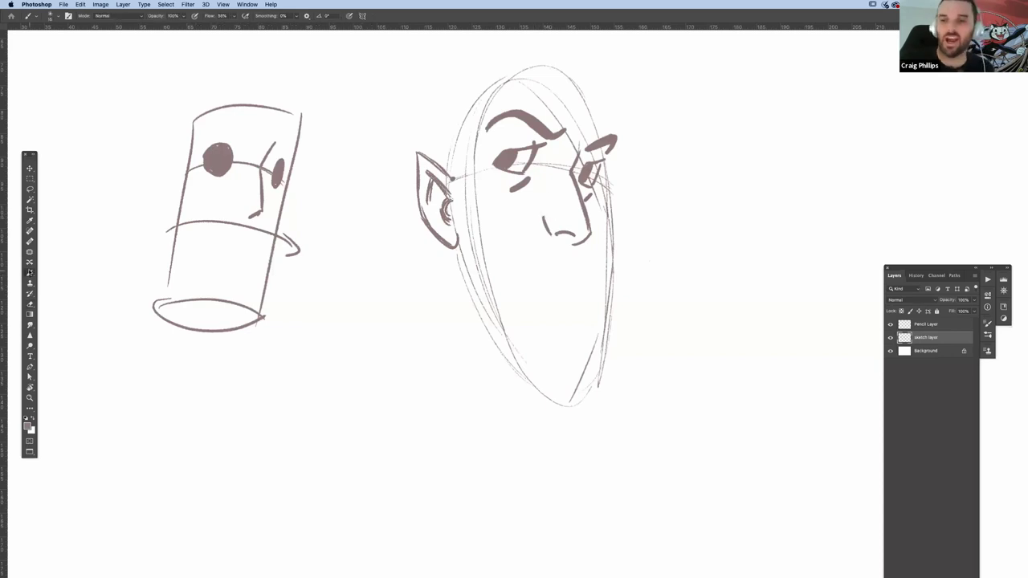
drag(545, 217, 561, 218)
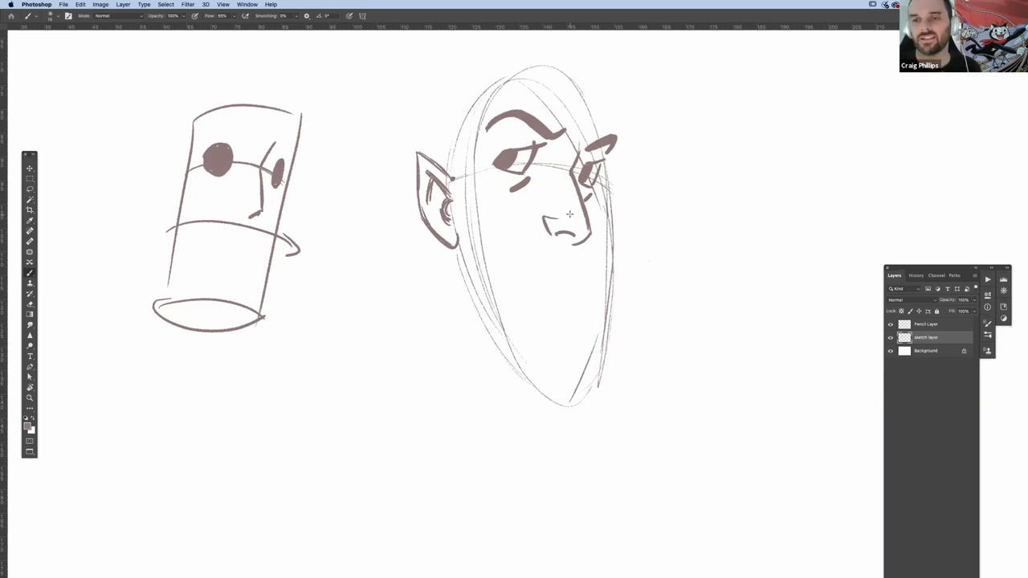
- Draw the bold far cheek outline and a wide, slightly smirking mouth with a line under the nose and a short lower-lip mark
drag(572, 246, 576, 262)
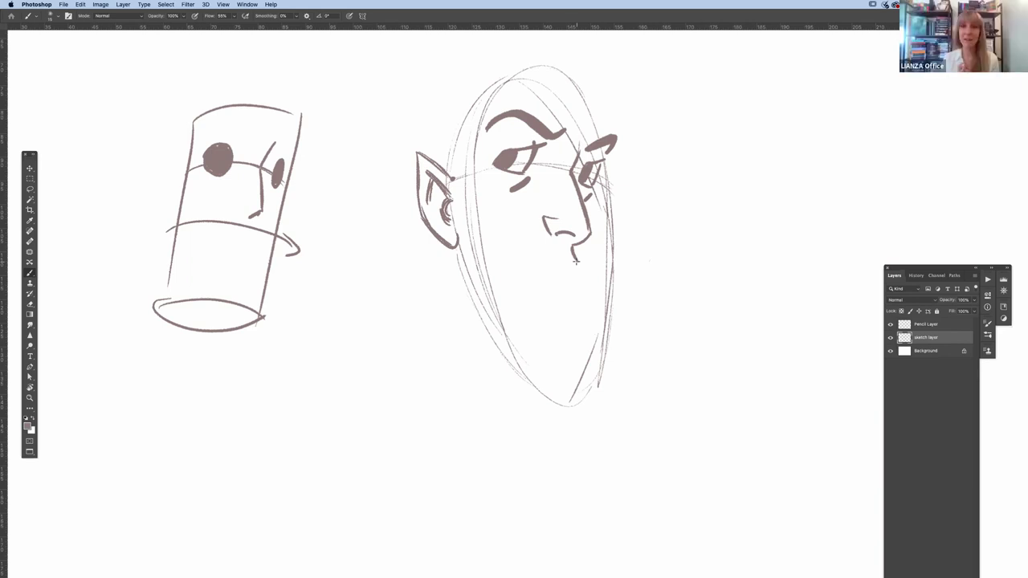
drag(609, 164, 602, 302)
drag(605, 259, 601, 336)
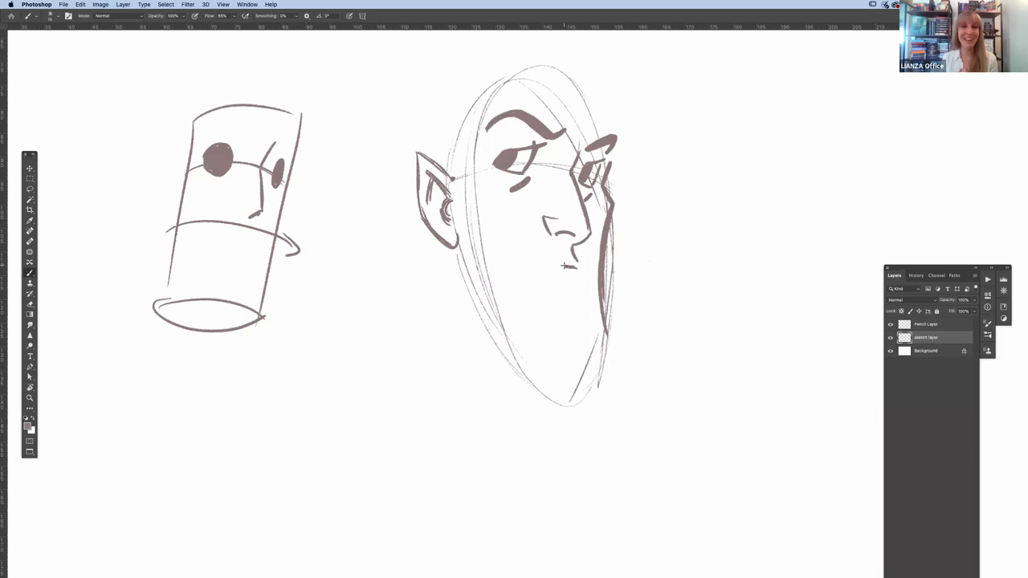
mouse_move(580, 266)
mouse_down()
mouse_move(522, 268)
mouse_move(524, 259)
mouse_up()
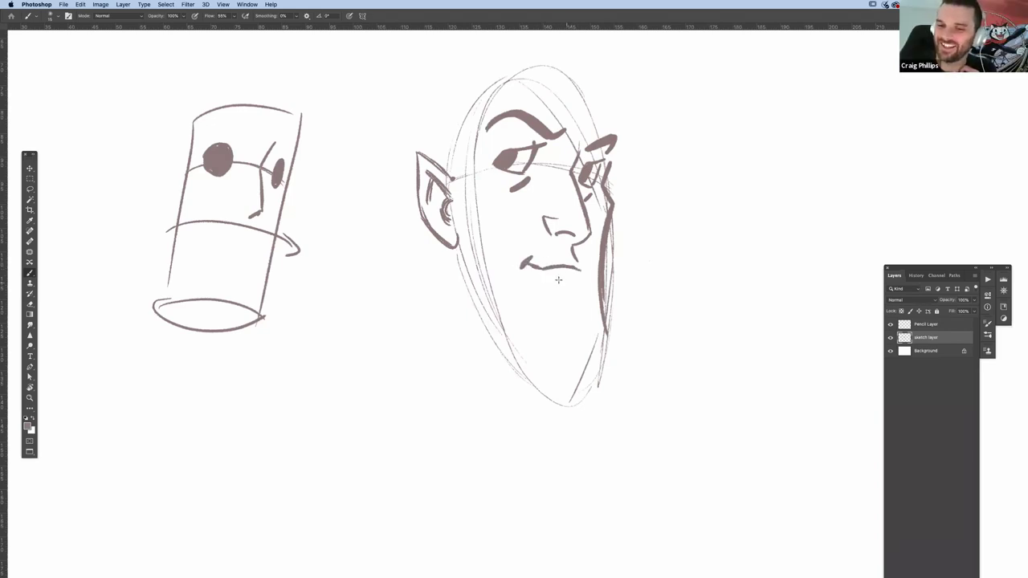
drag(561, 281, 577, 280)
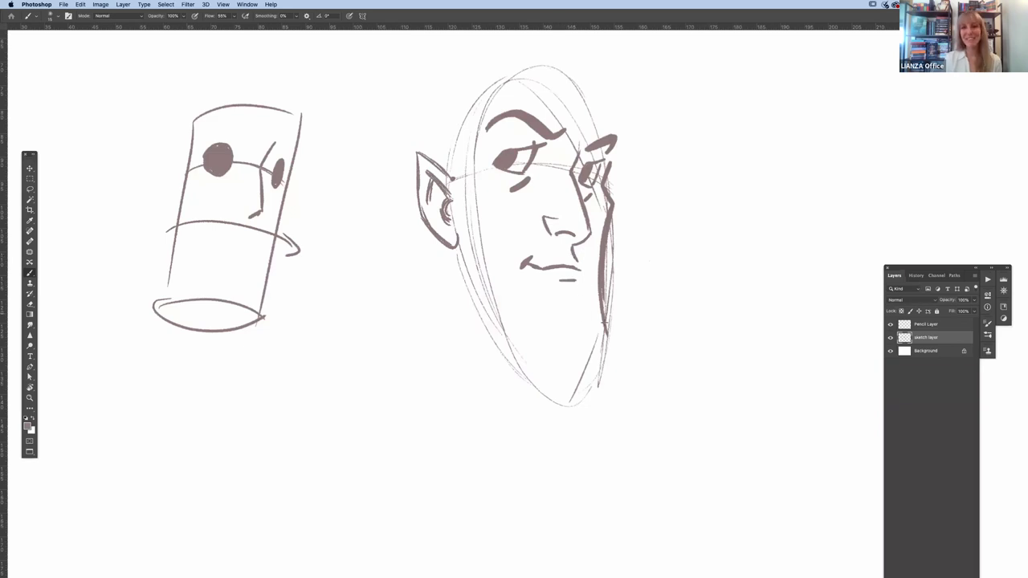
- Outline the long jaw by extending the far cheek line downward, adding a thick chin contour and drawing the near jawline from the ear
drag(599, 319, 604, 362)
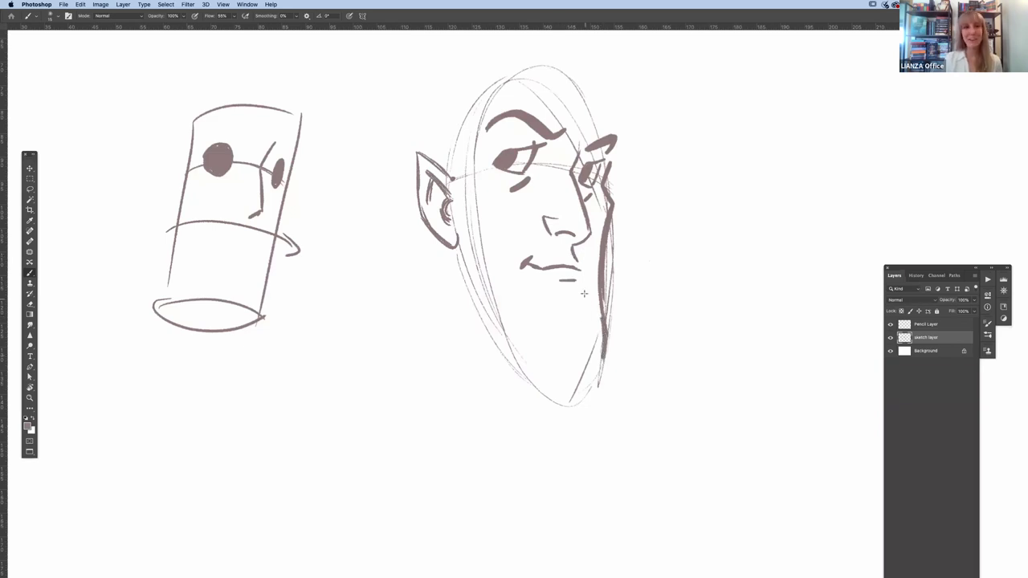
mouse_move(591, 325)
mouse_down()
mouse_move(588, 298)
mouse_move(583, 350)
mouse_up()
drag(588, 300, 573, 360)
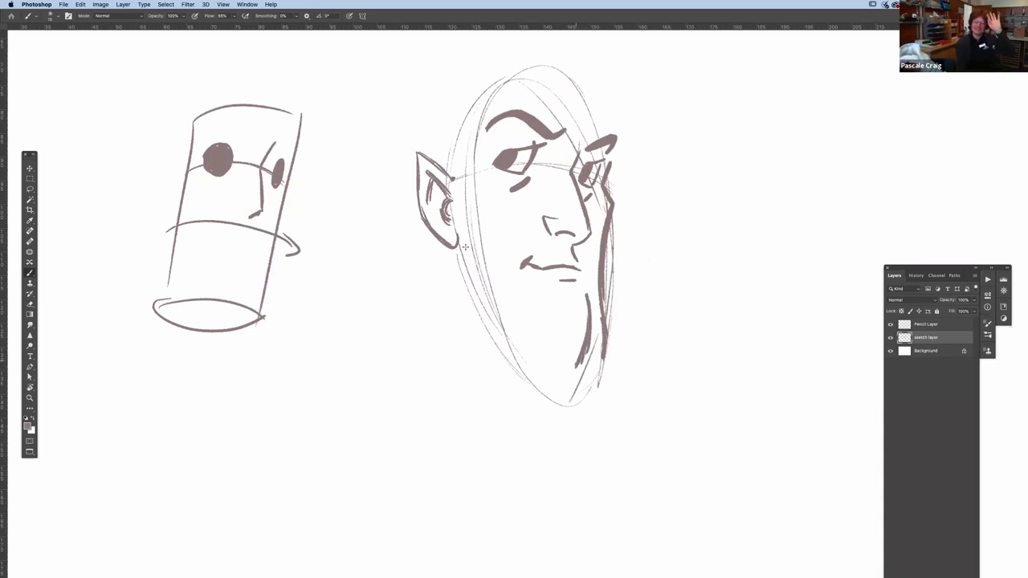
drag(459, 241, 484, 313)
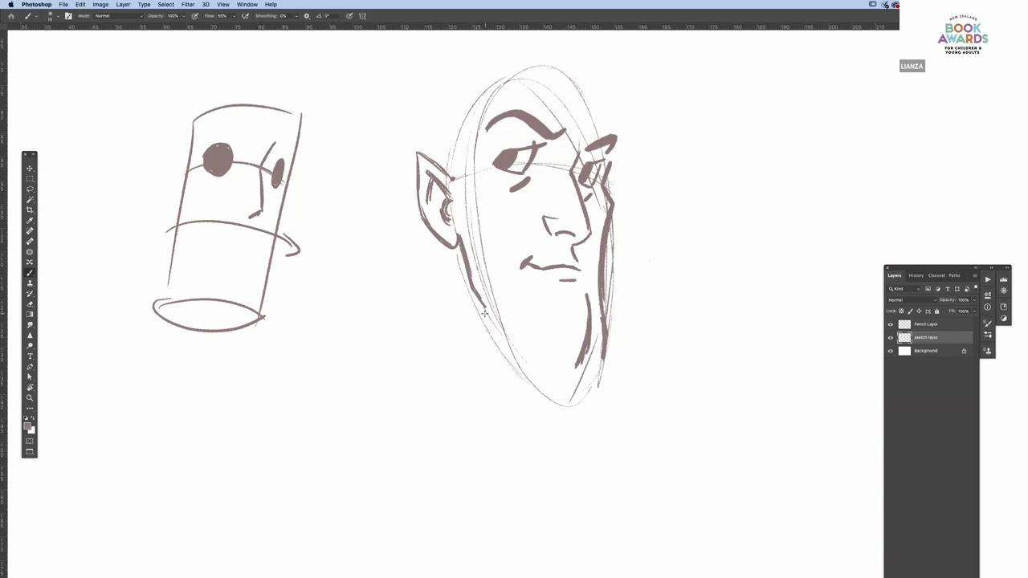